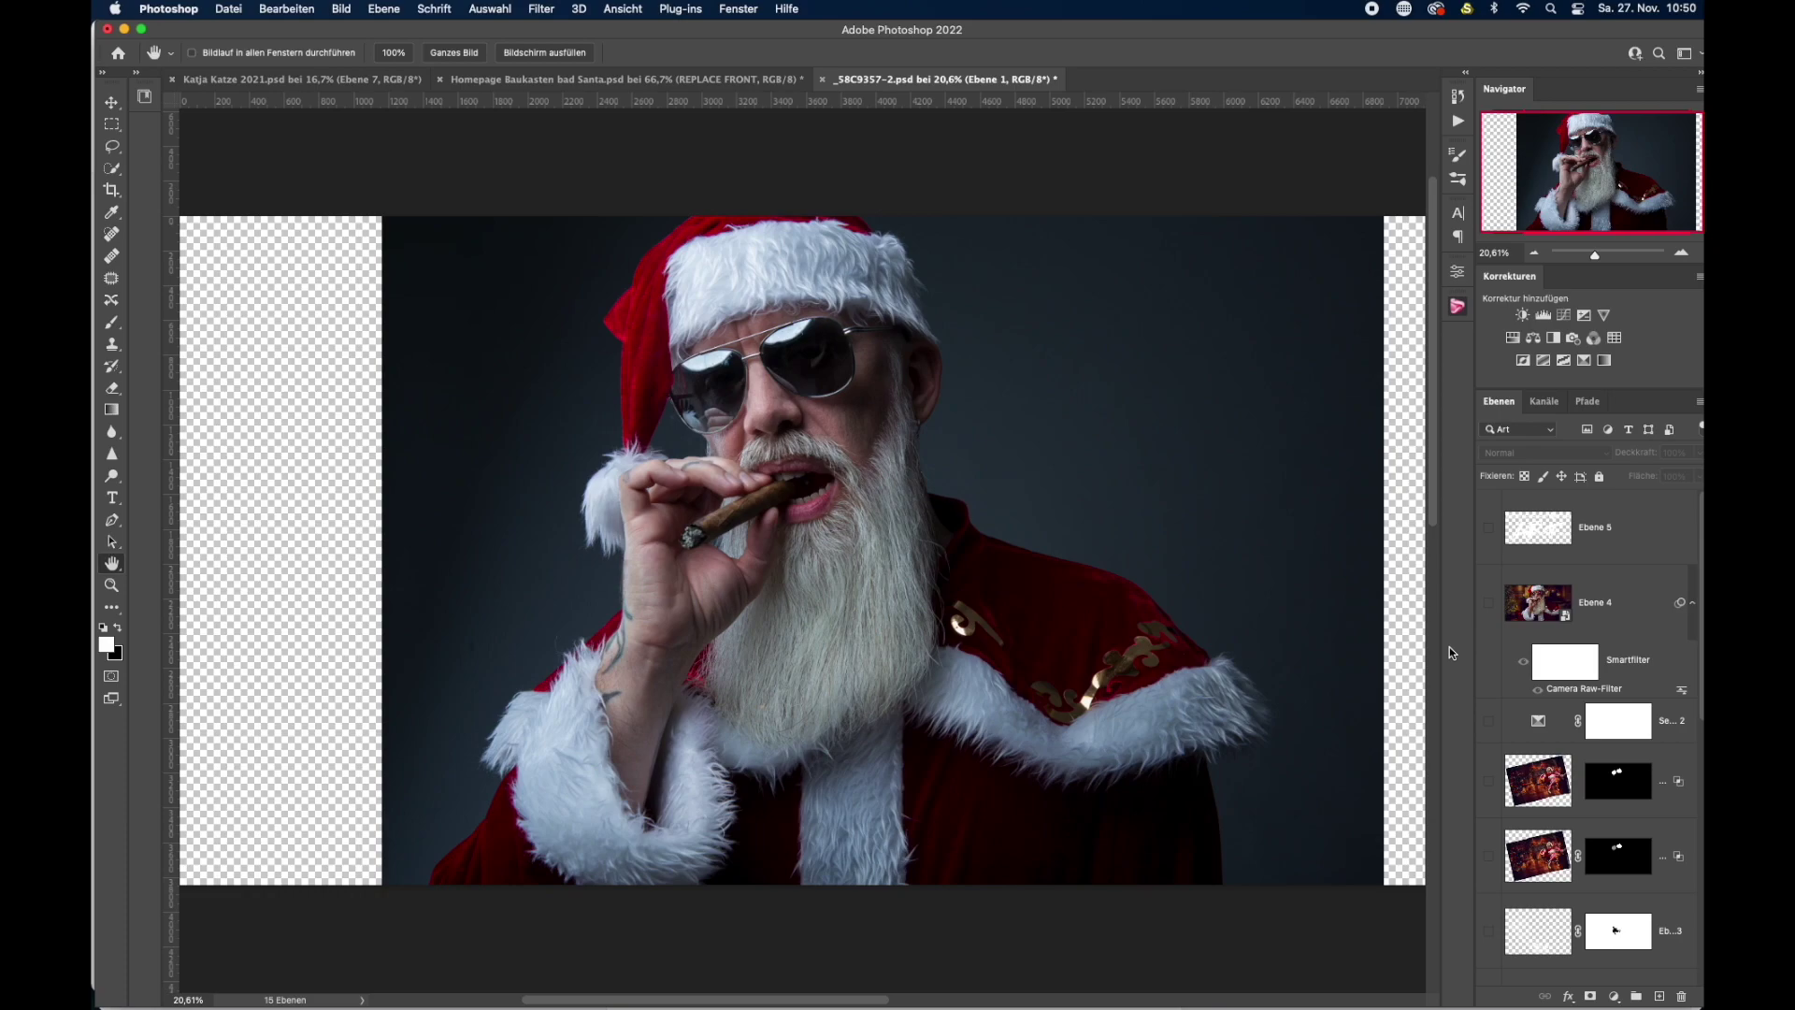
Briefly show the Christmas room background layer, then hide it again.
{"action": "left_click", "coordinate": [1491, 606]}
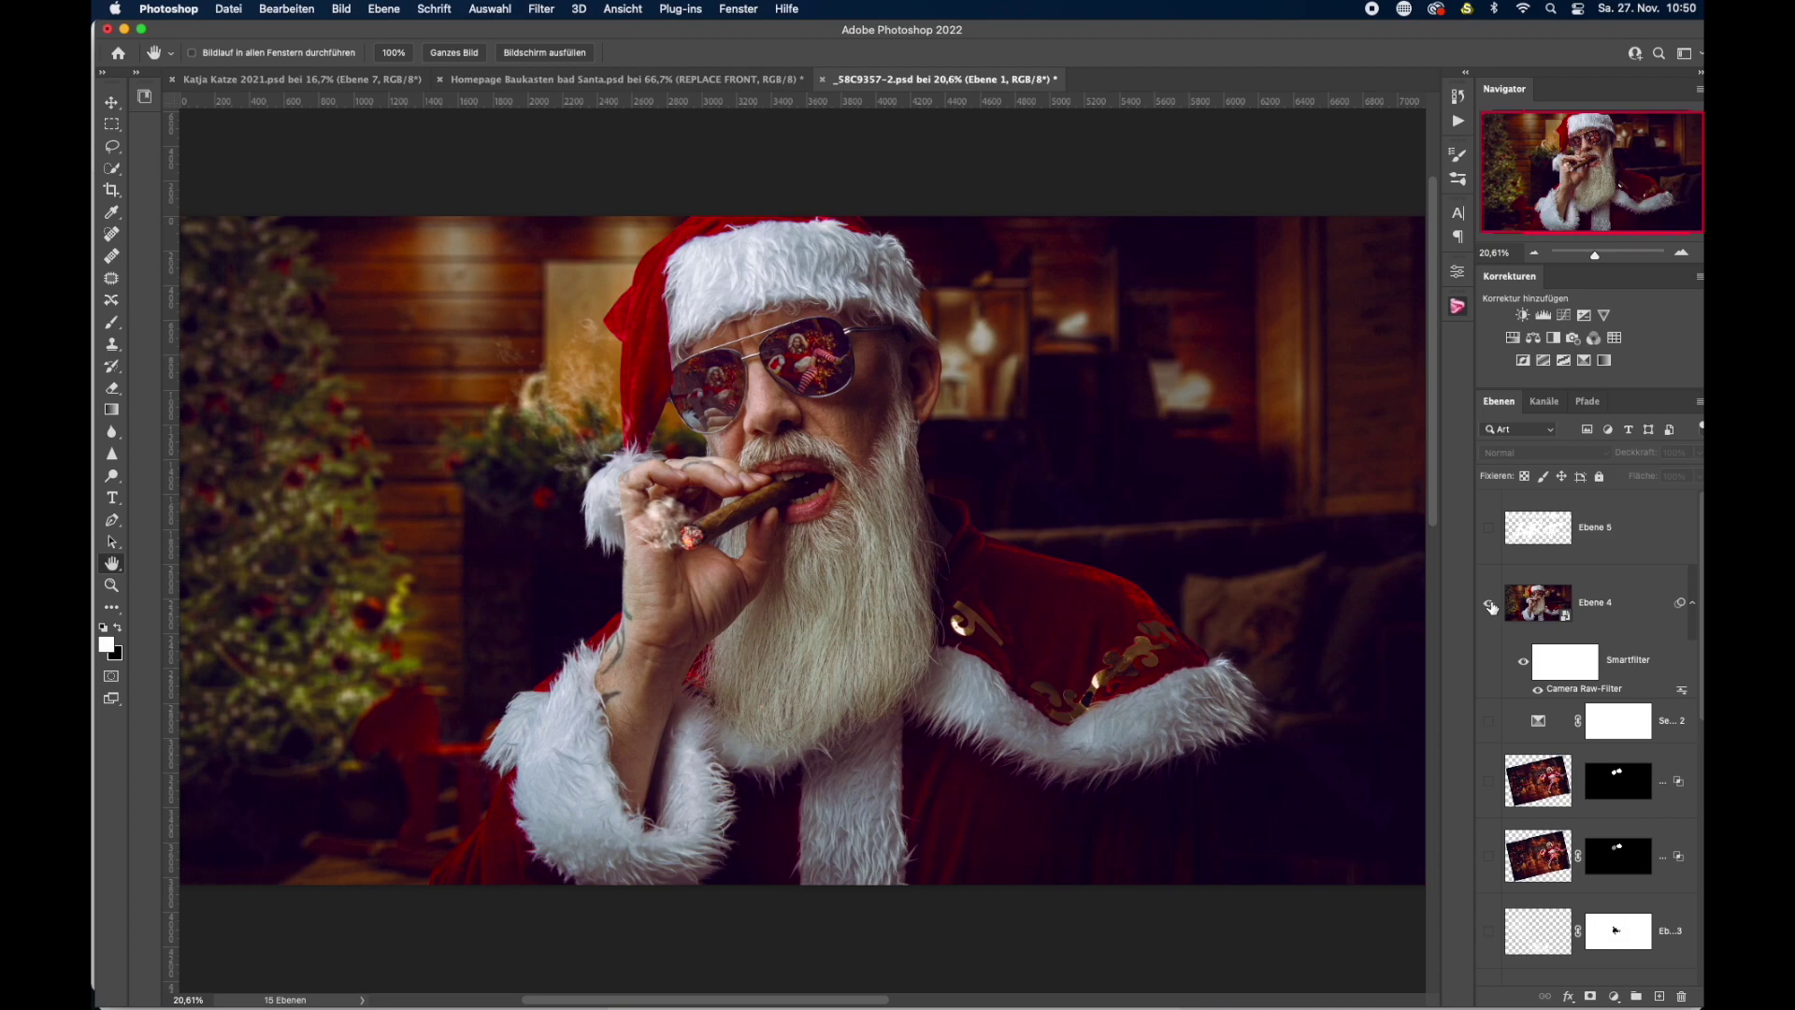
{"action": "left_click", "coordinate": [1490, 605]}
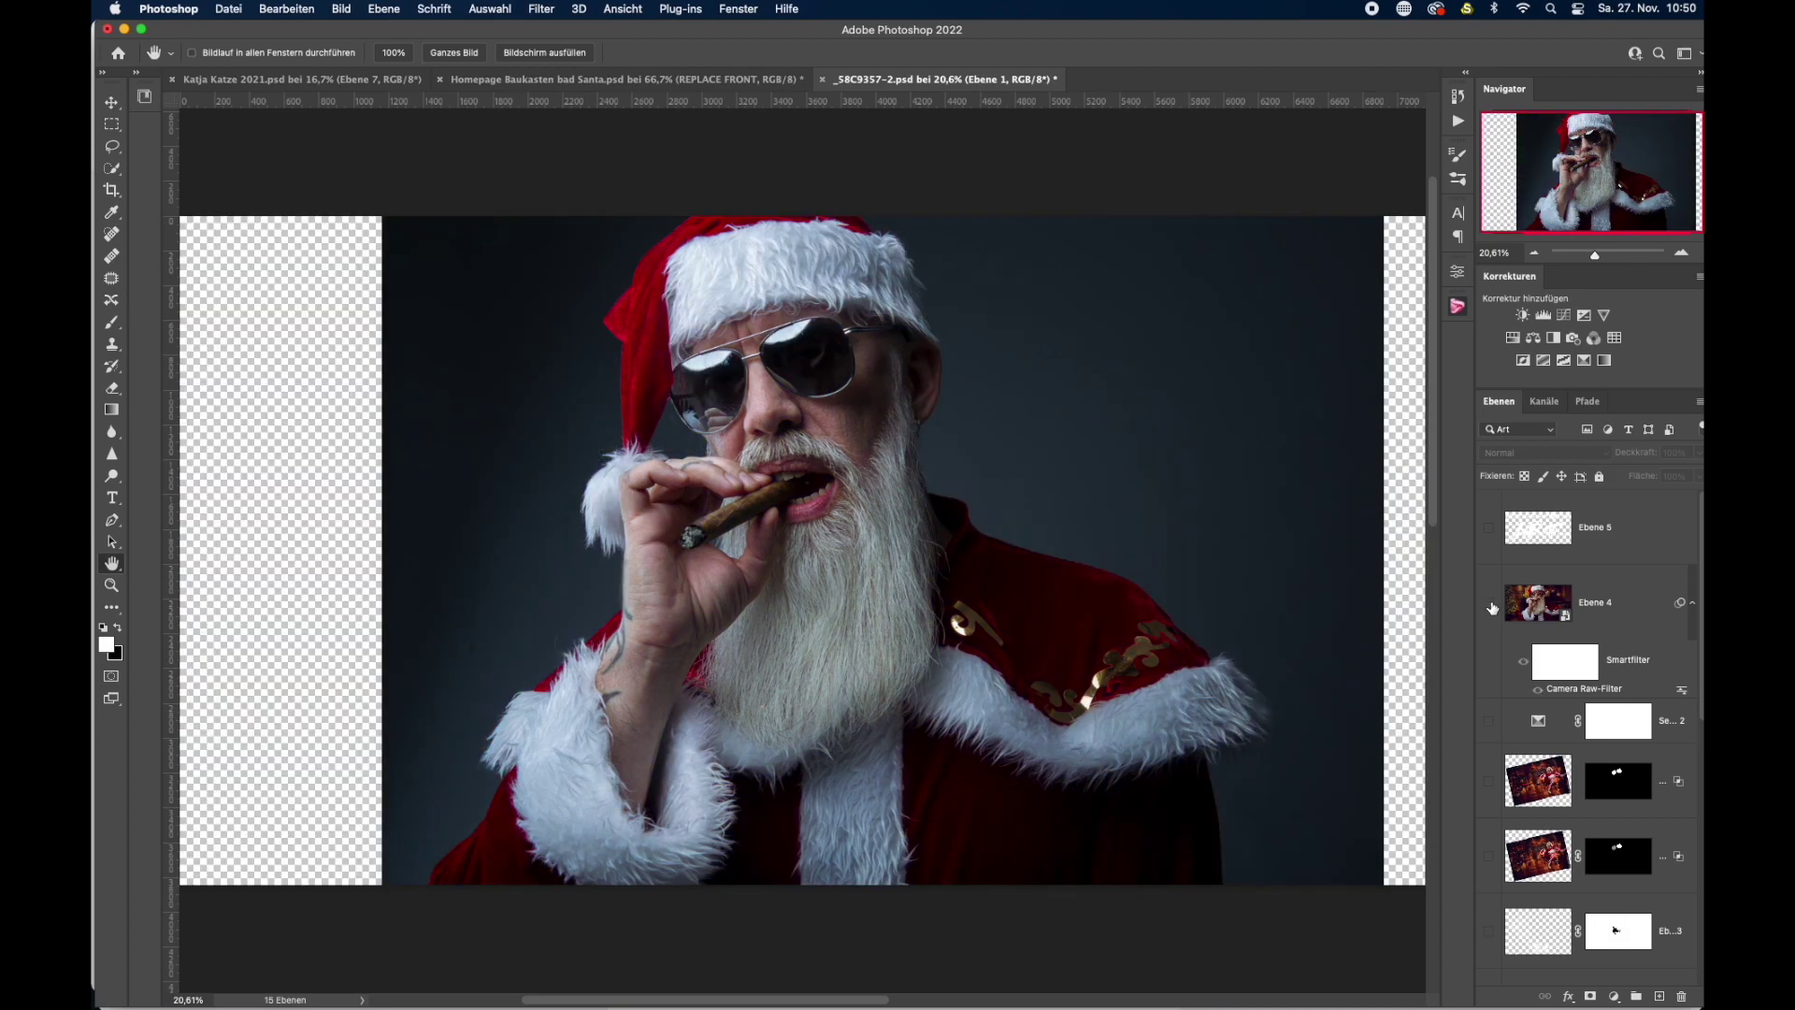
{"action": "scroll", "coordinate": [1543, 655], "scroll_direction": "down", "scroll_amount": 5}
{"action": "scroll", "coordinate": [1608, 720], "scroll_direction": "down", "scroll_amount": 3}
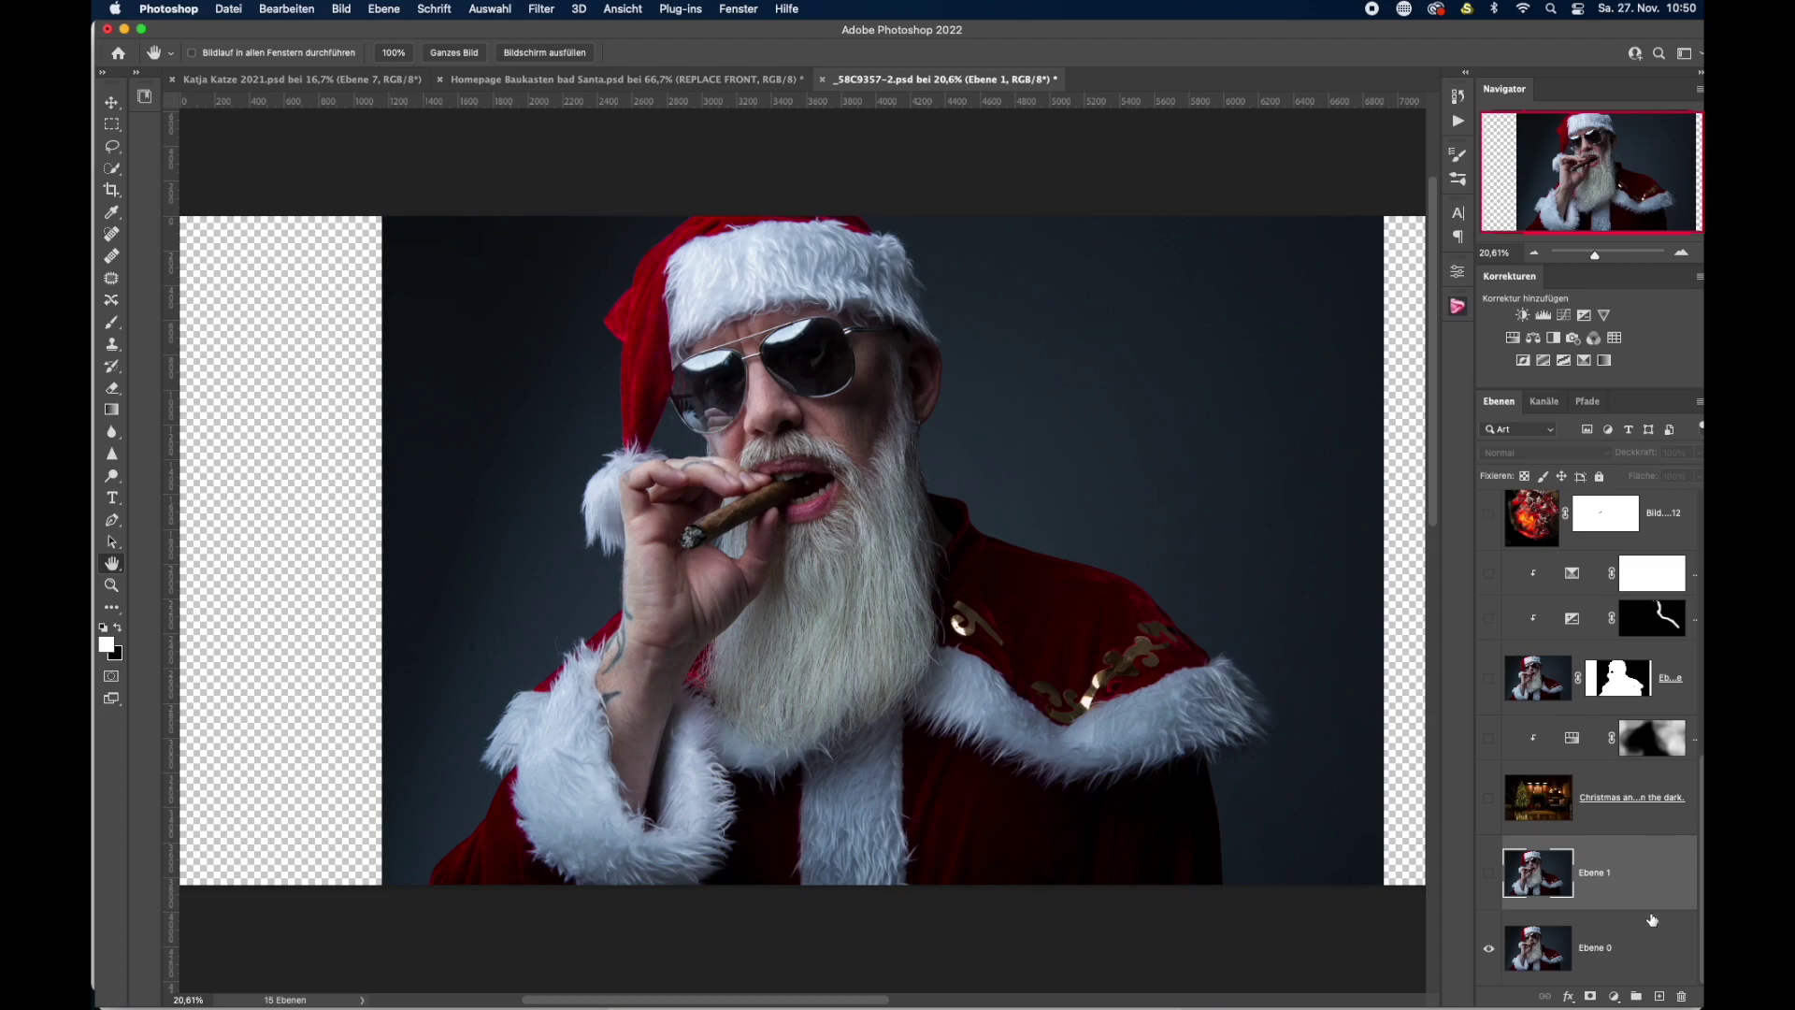
Show Ebene 1 and zoom in on Santa's face to compare the lens reflections with it on and off.
{"action": "left_click", "coordinate": [1488, 872]}
{"action": "left_click", "coordinate": [1680, 253]}
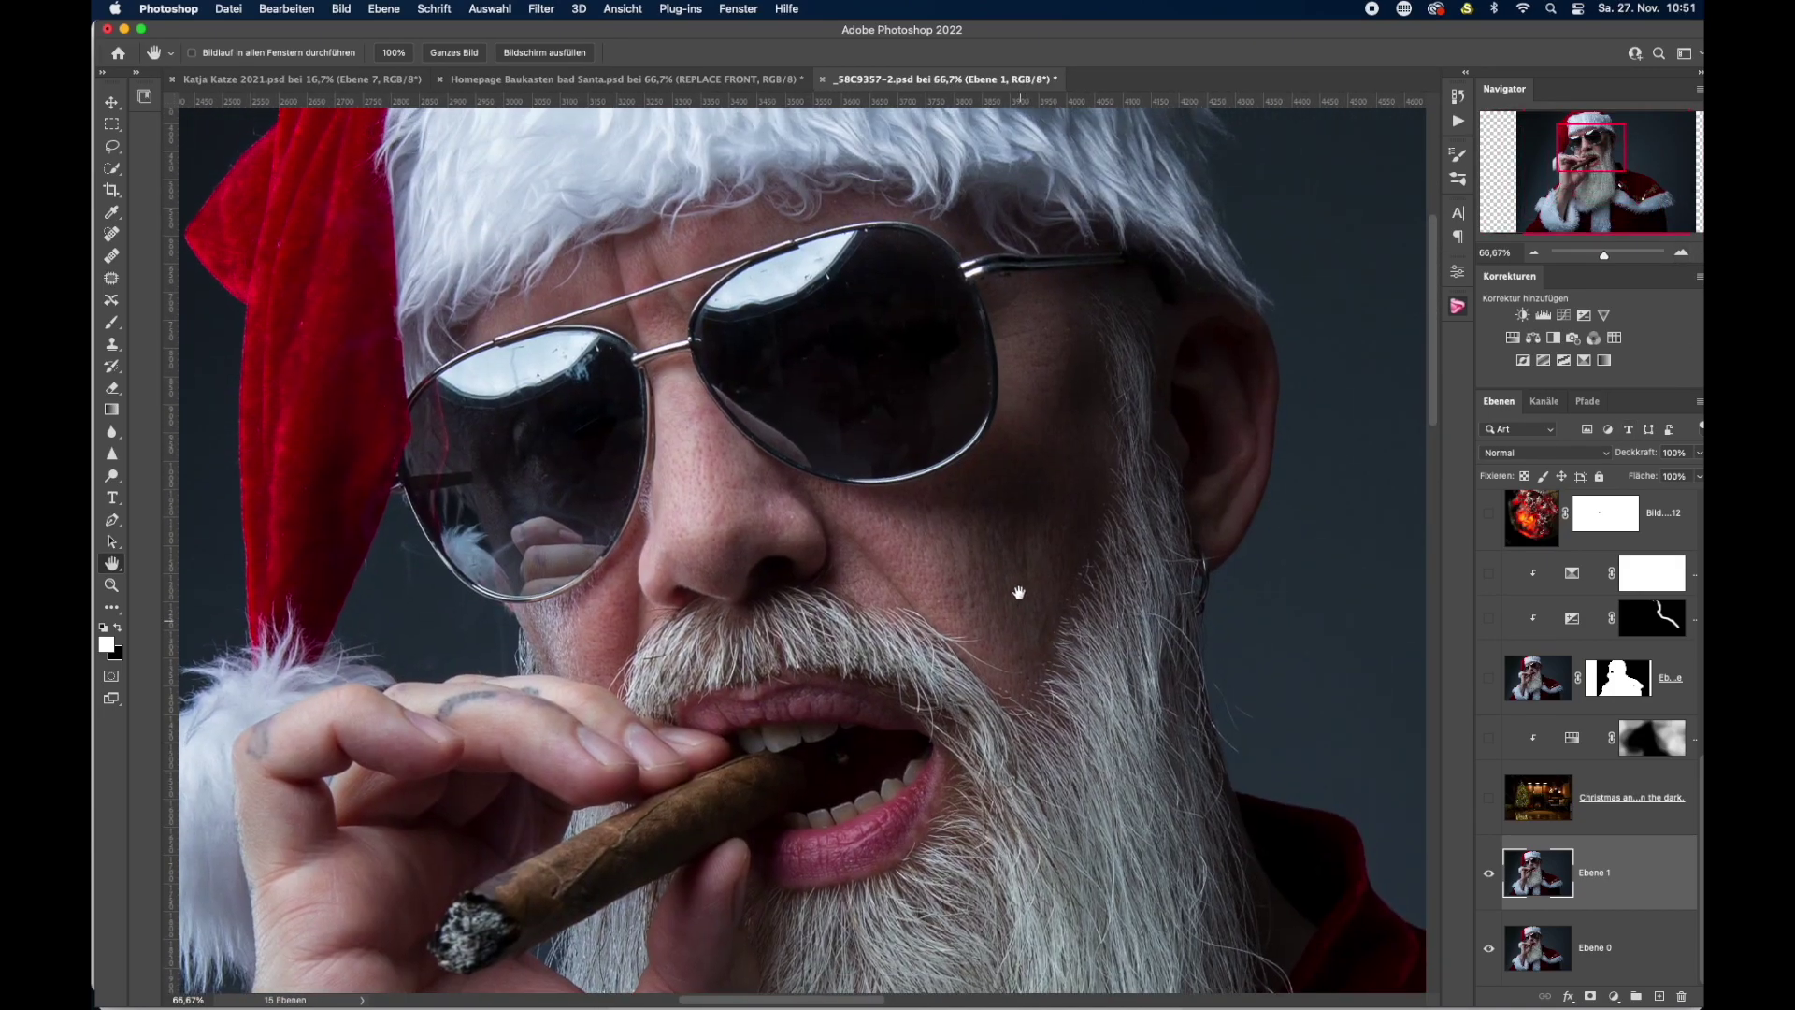
{"action": "left_click_drag", "start_coordinate": [1019, 592], "coordinate": [1076, 720]}
{"action": "left_click", "coordinate": [1489, 875]}
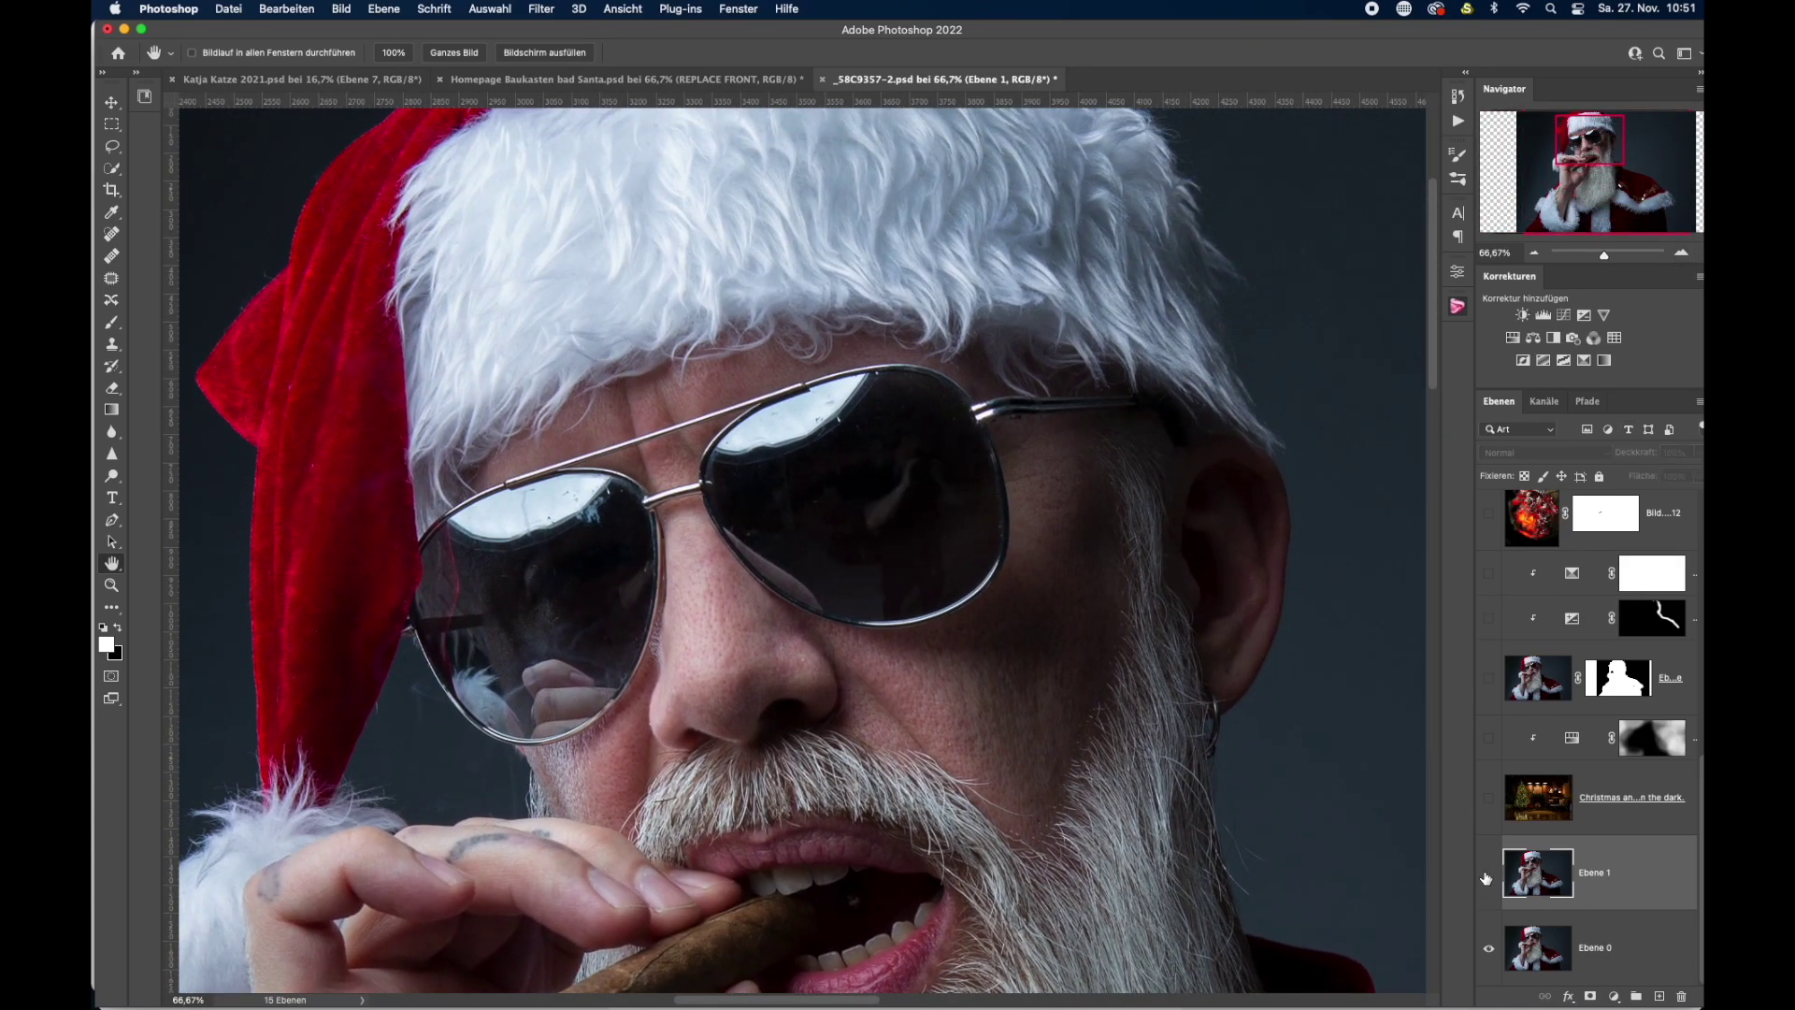
{"action": "left_click", "coordinate": [1488, 875]}
{"action": "left_click", "coordinate": [1488, 875]}
Turn Ebene 1 back on and zoom out to about 25% to see the whole Santa.
{"action": "scroll", "coordinate": [566, 830], "scroll_direction": "down", "scroll_amount": 2}
{"action": "scroll", "coordinate": [567, 829], "scroll_direction": "up", "scroll_amount": 1}
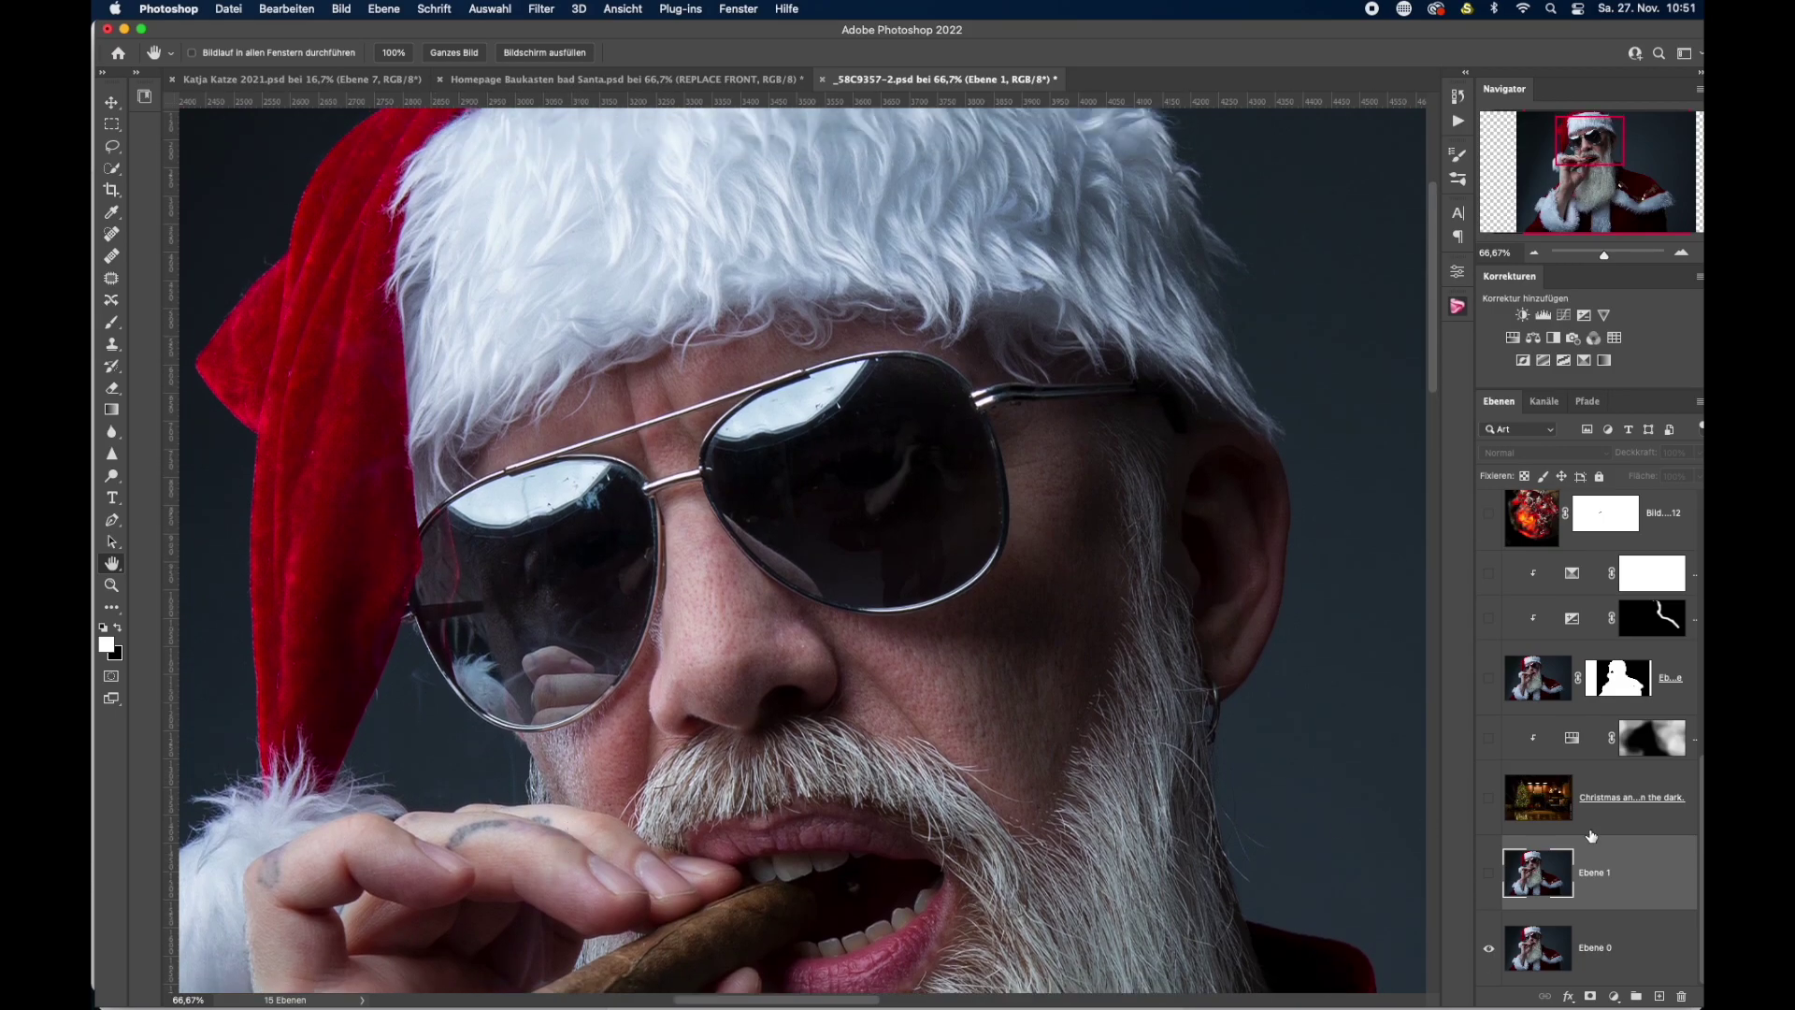
{"action": "left_click", "coordinate": [1490, 873]}
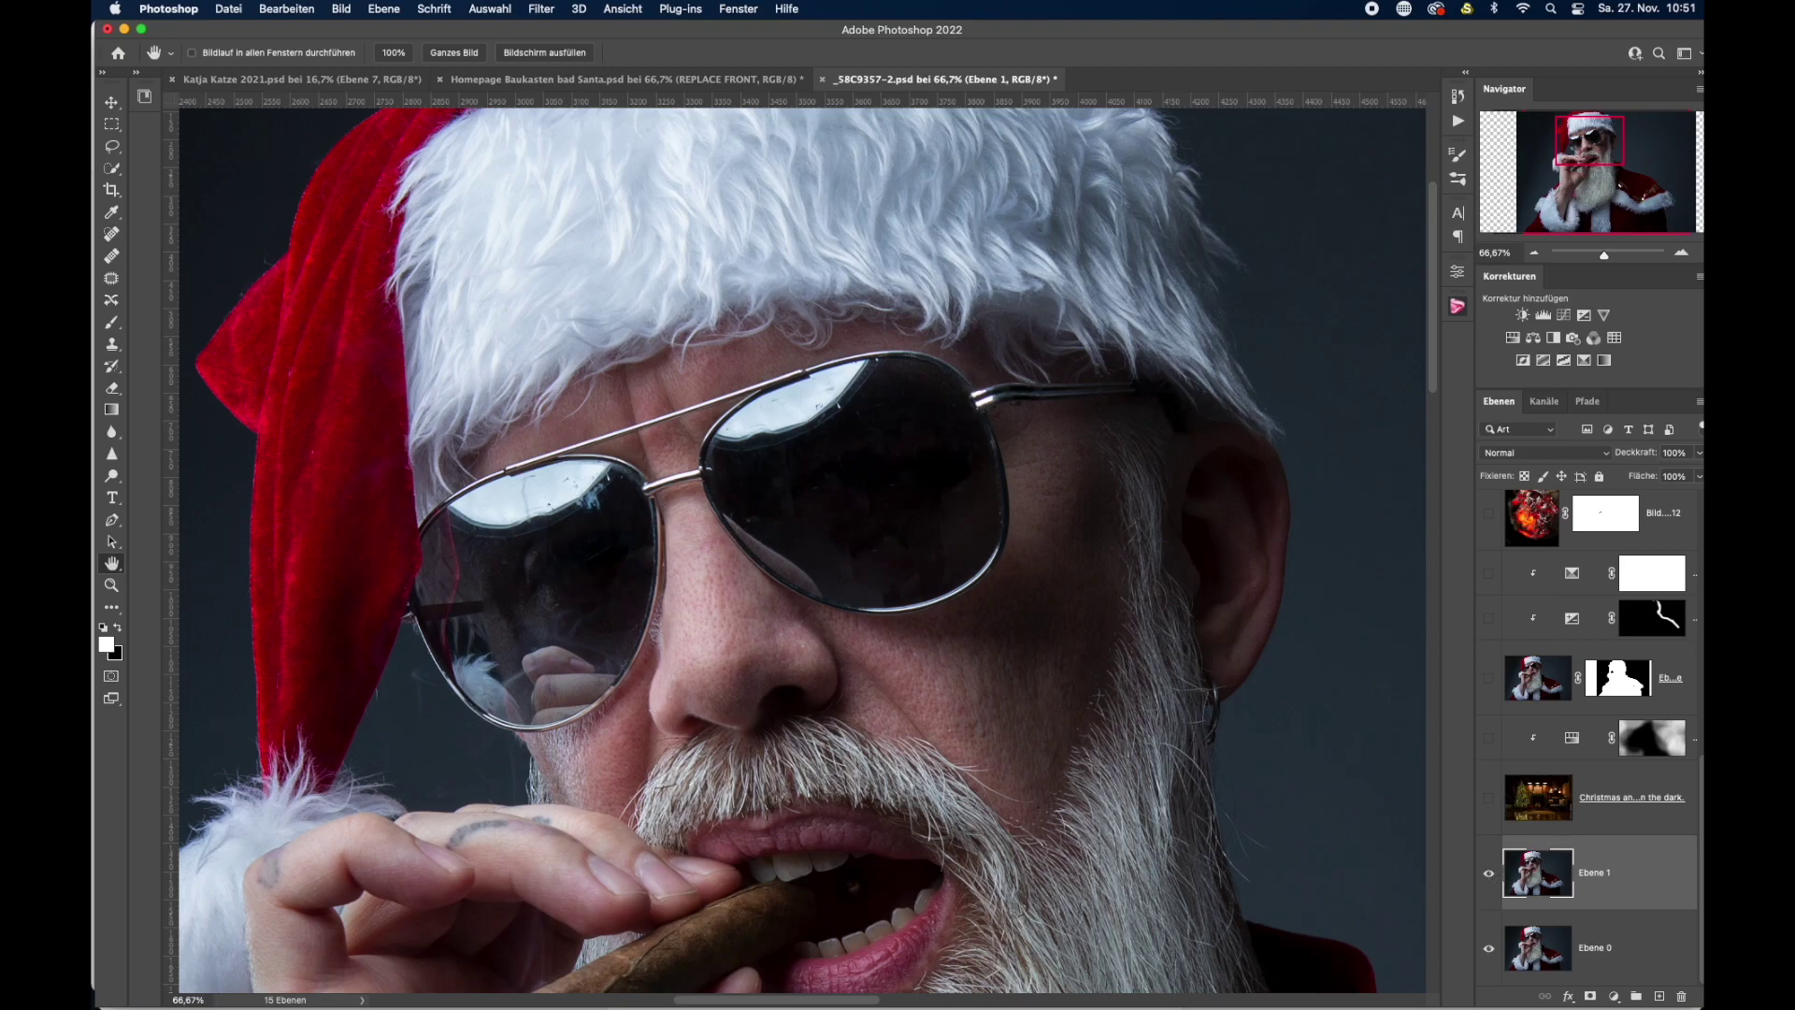
{"action": "left_click", "coordinate": [1538, 254]}
{"action": "left_click", "coordinate": [1538, 255]}
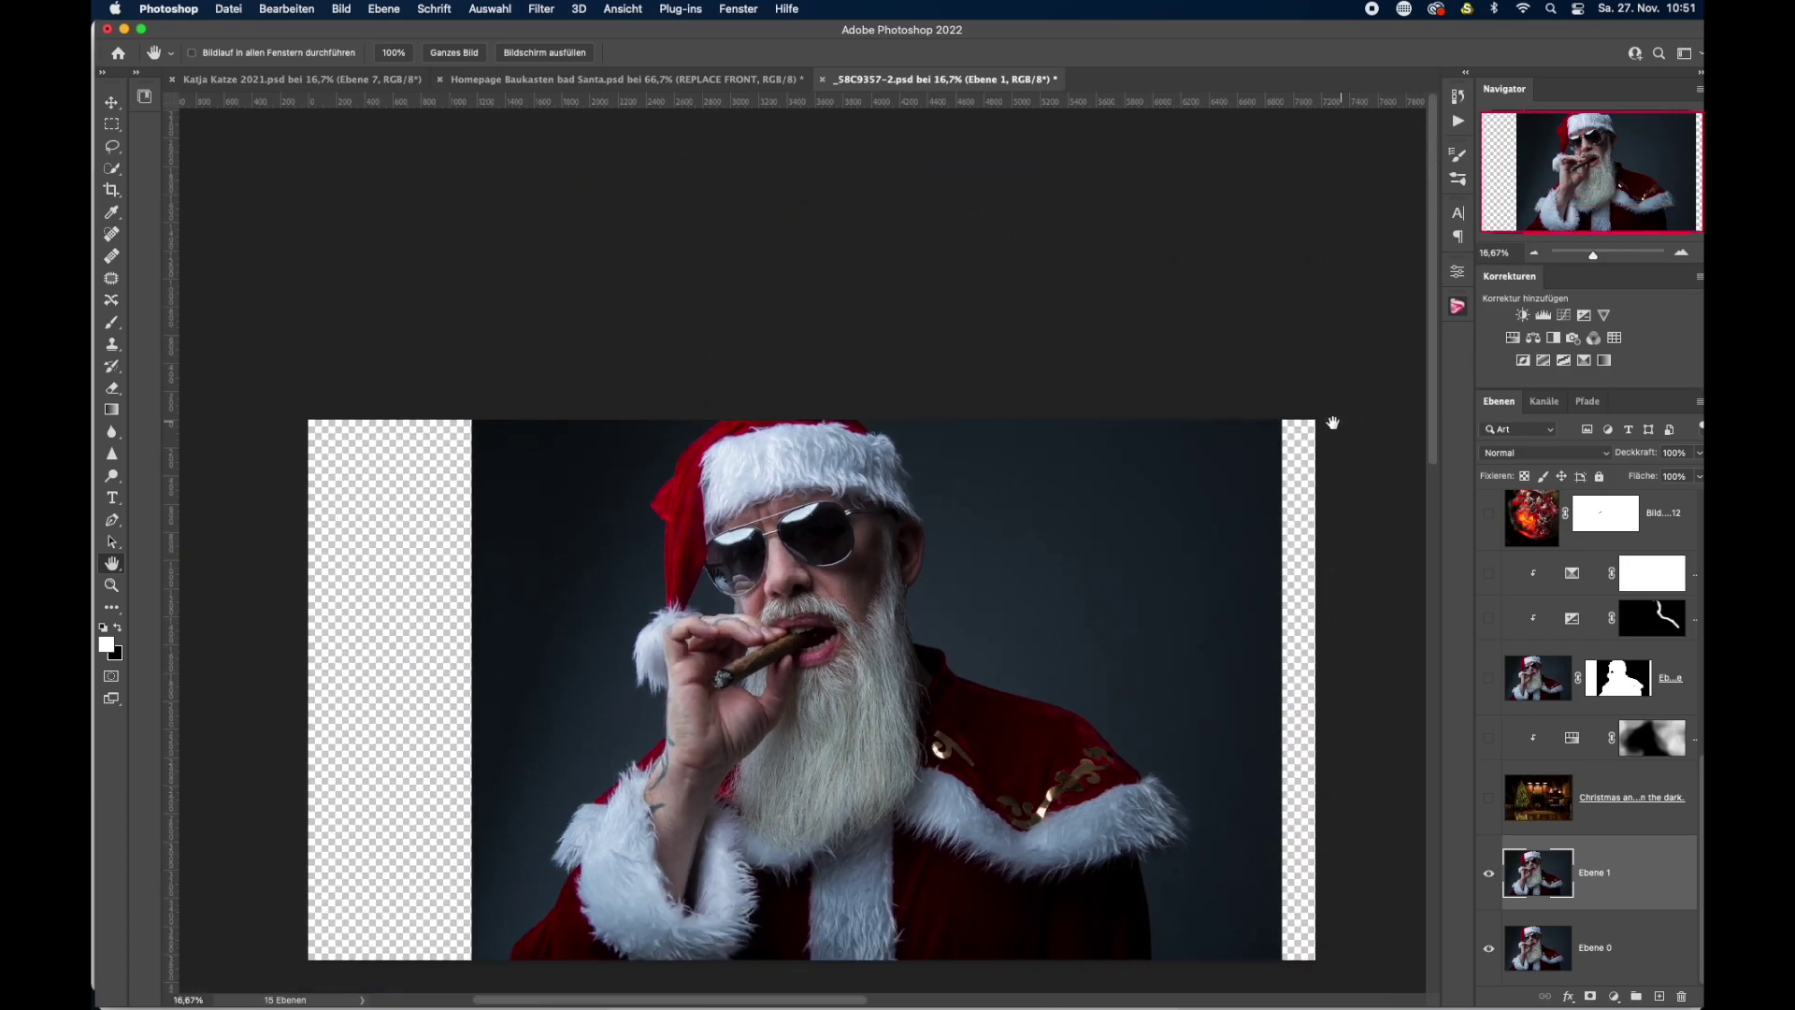
{"action": "scroll", "coordinate": [1179, 441], "scroll_direction": "down", "scroll_amount": 1}
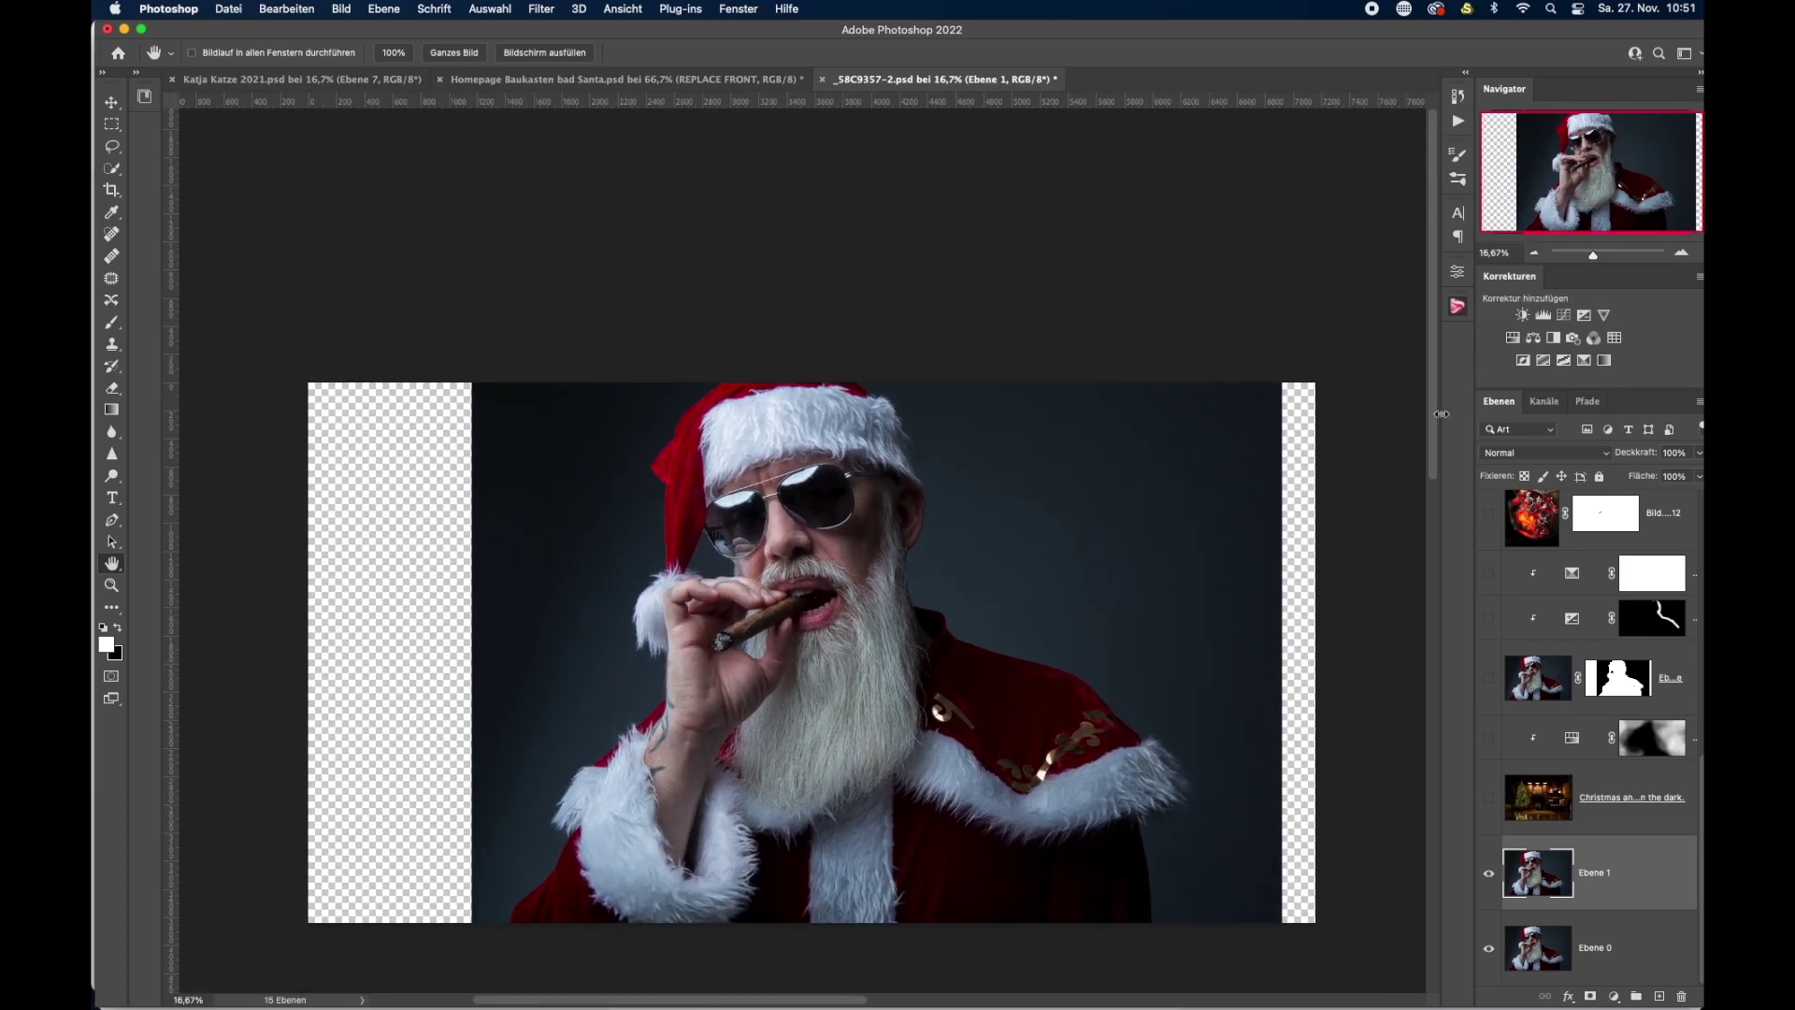
{"action": "left_click", "coordinate": [1682, 254]}
{"action": "scroll", "coordinate": [1314, 416], "scroll_direction": "down", "scroll_amount": 1}
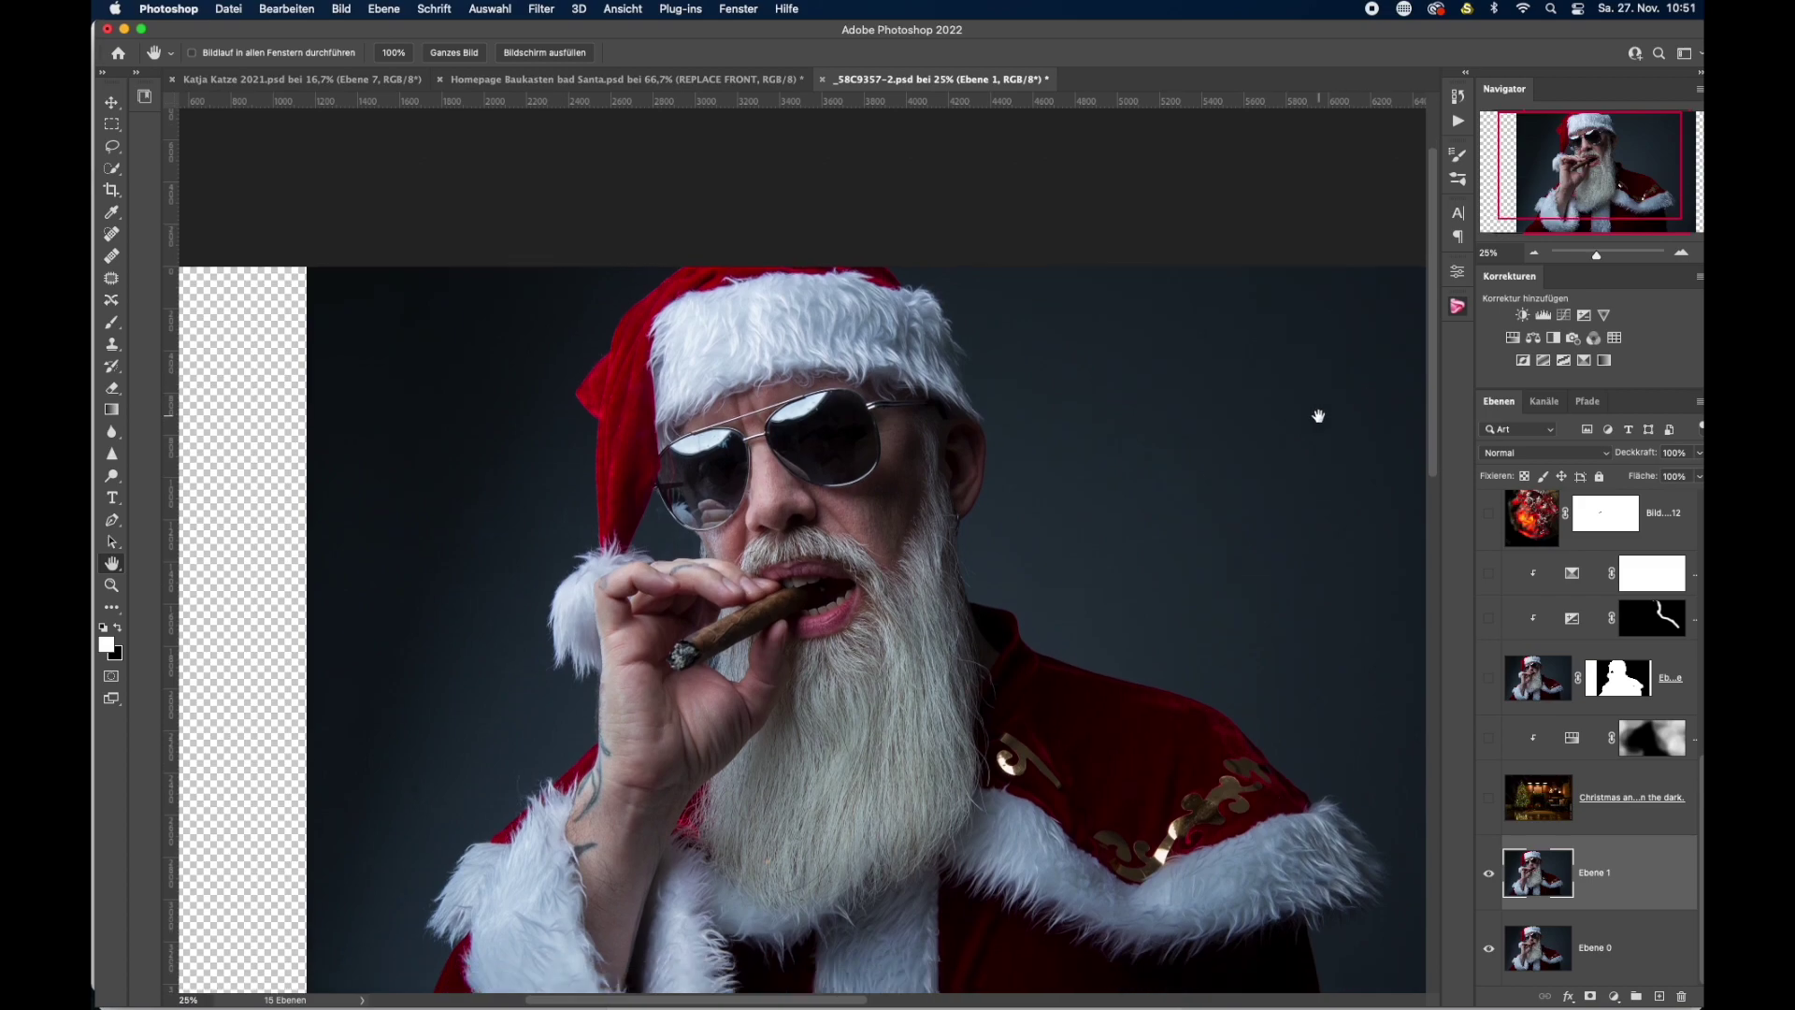
{"action": "scroll", "coordinate": [1314, 417], "scroll_direction": "down", "scroll_amount": 2}
{"action": "scroll", "coordinate": [1314, 421], "scroll_direction": "up", "scroll_amount": 1}
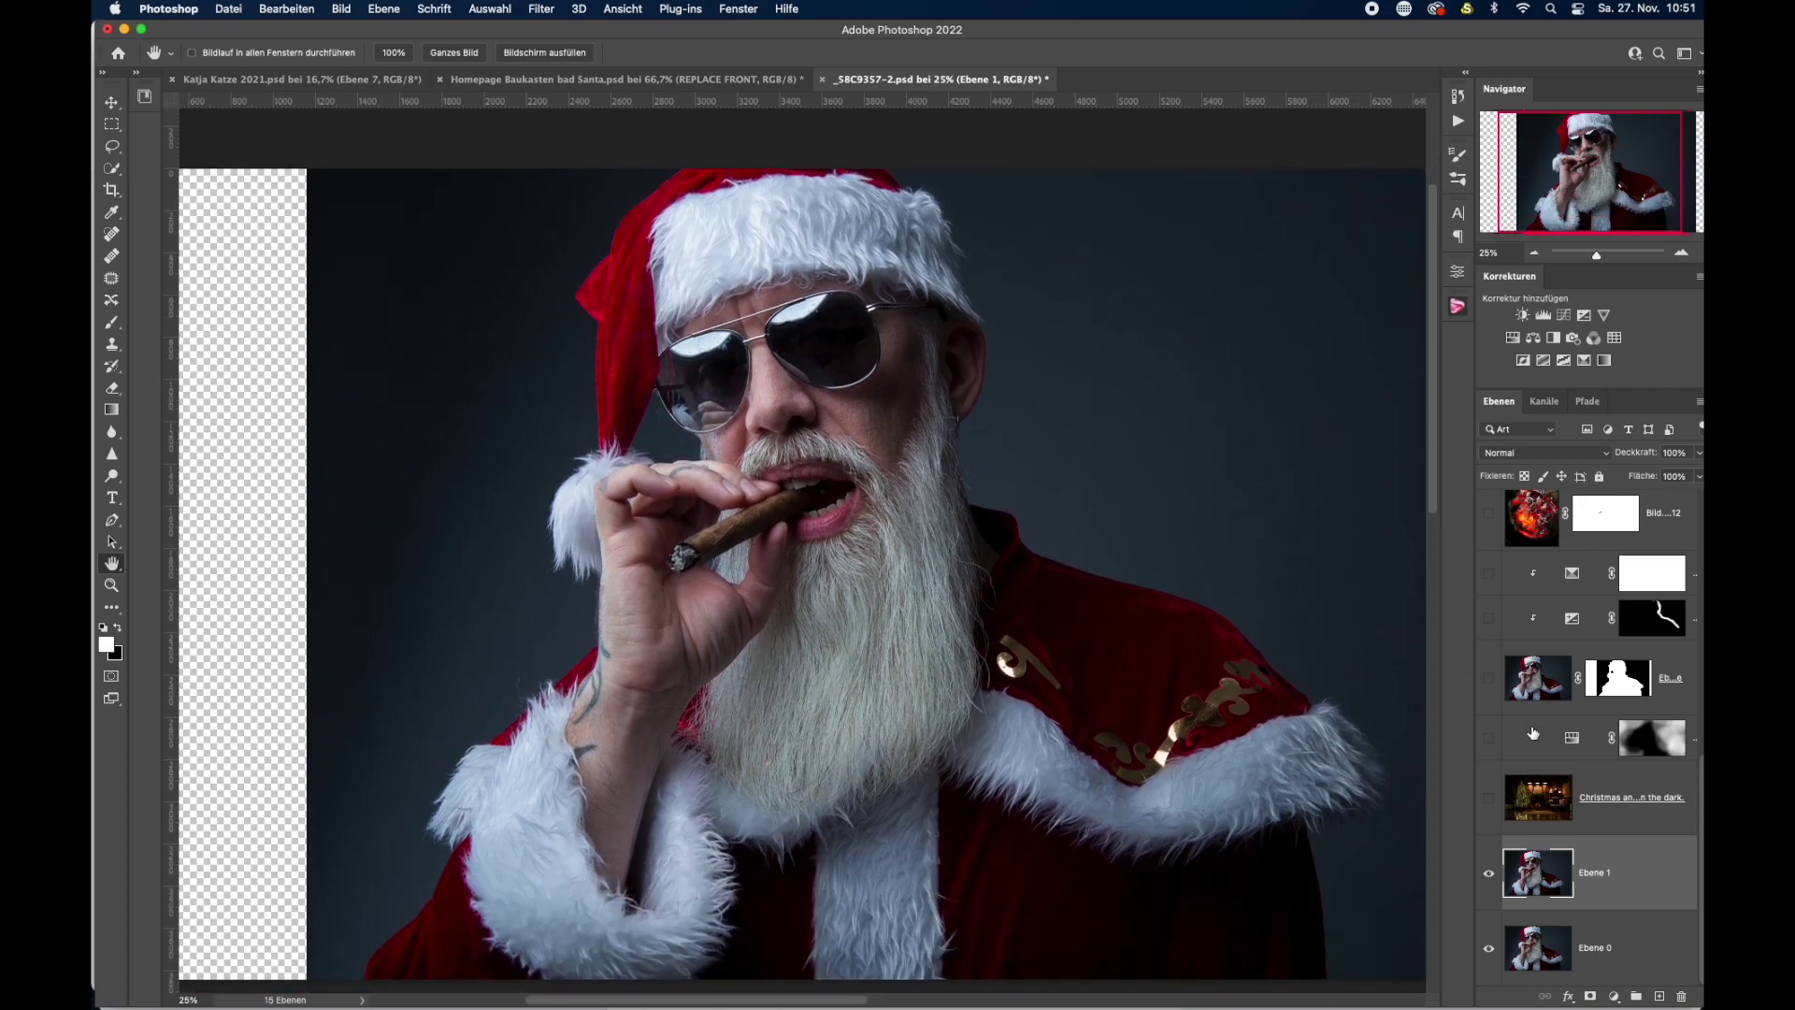
Duplicate Ebene 1 and give the copy a green (Grün) colour label.
{"action": "key", "text": "ctrl+j"}
{"action": "right_click", "coordinate": [1627, 838]}
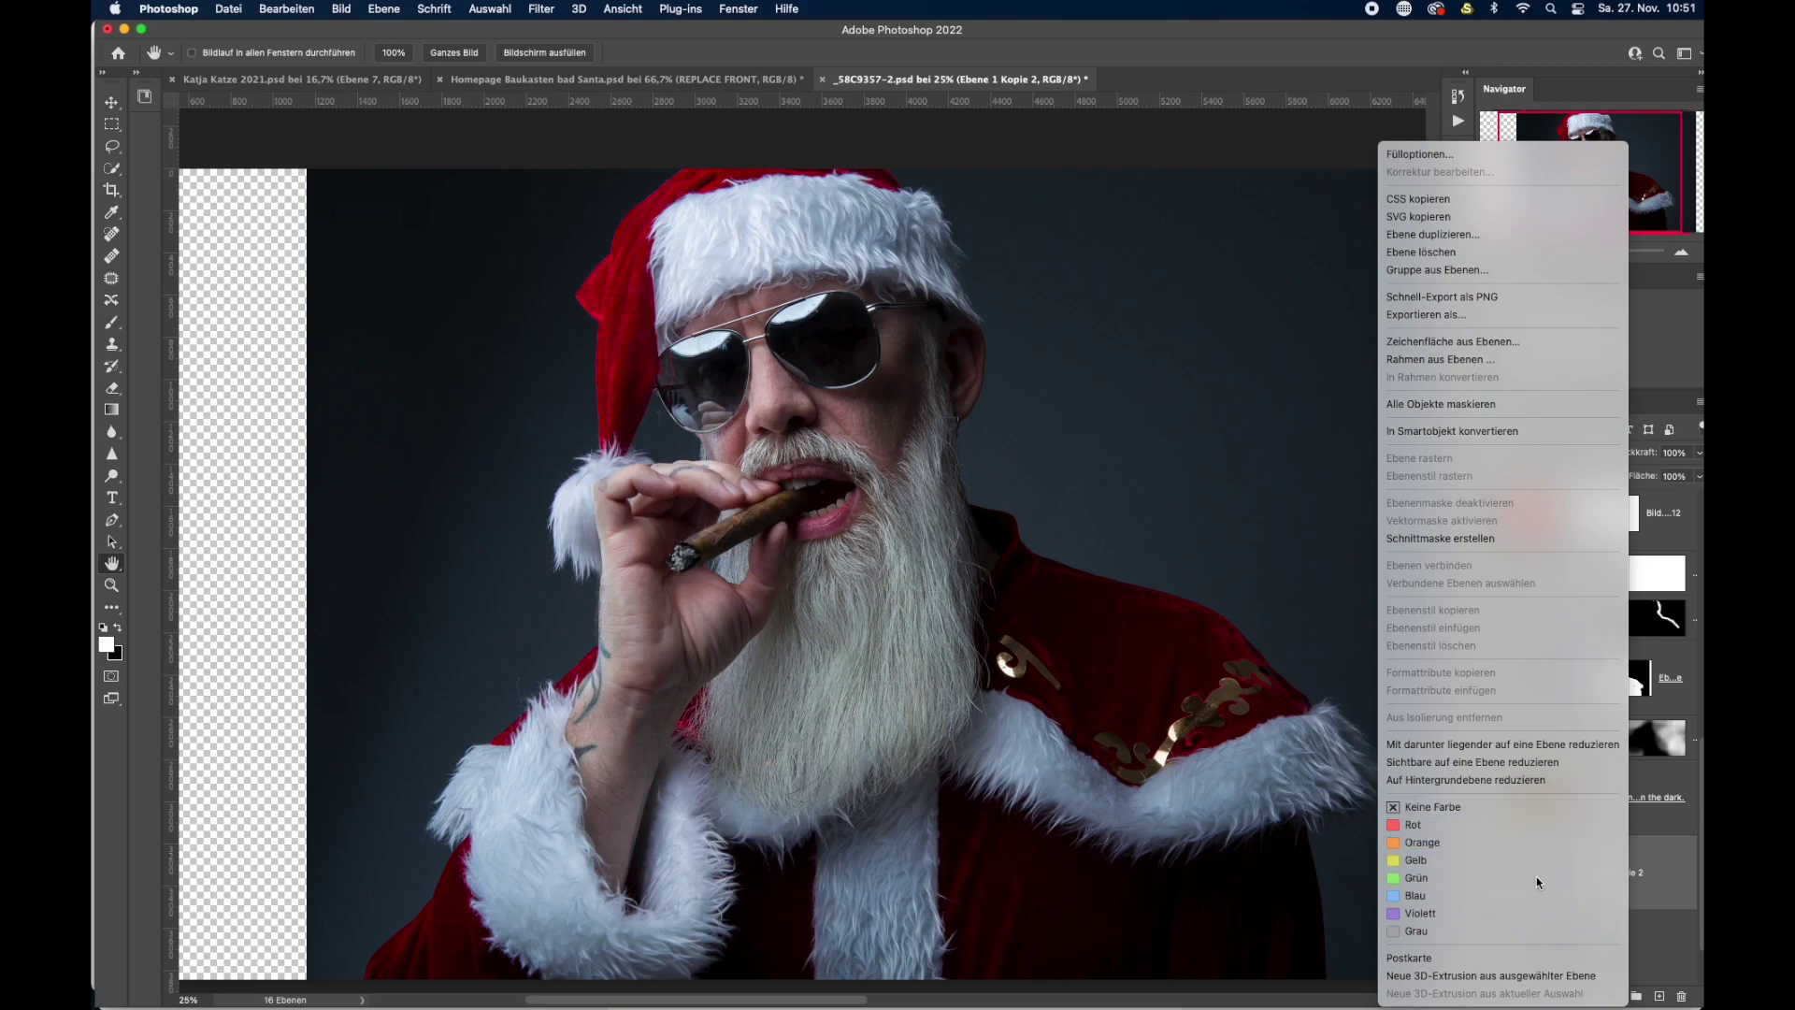
{"action": "left_click", "coordinate": [1536, 877]}
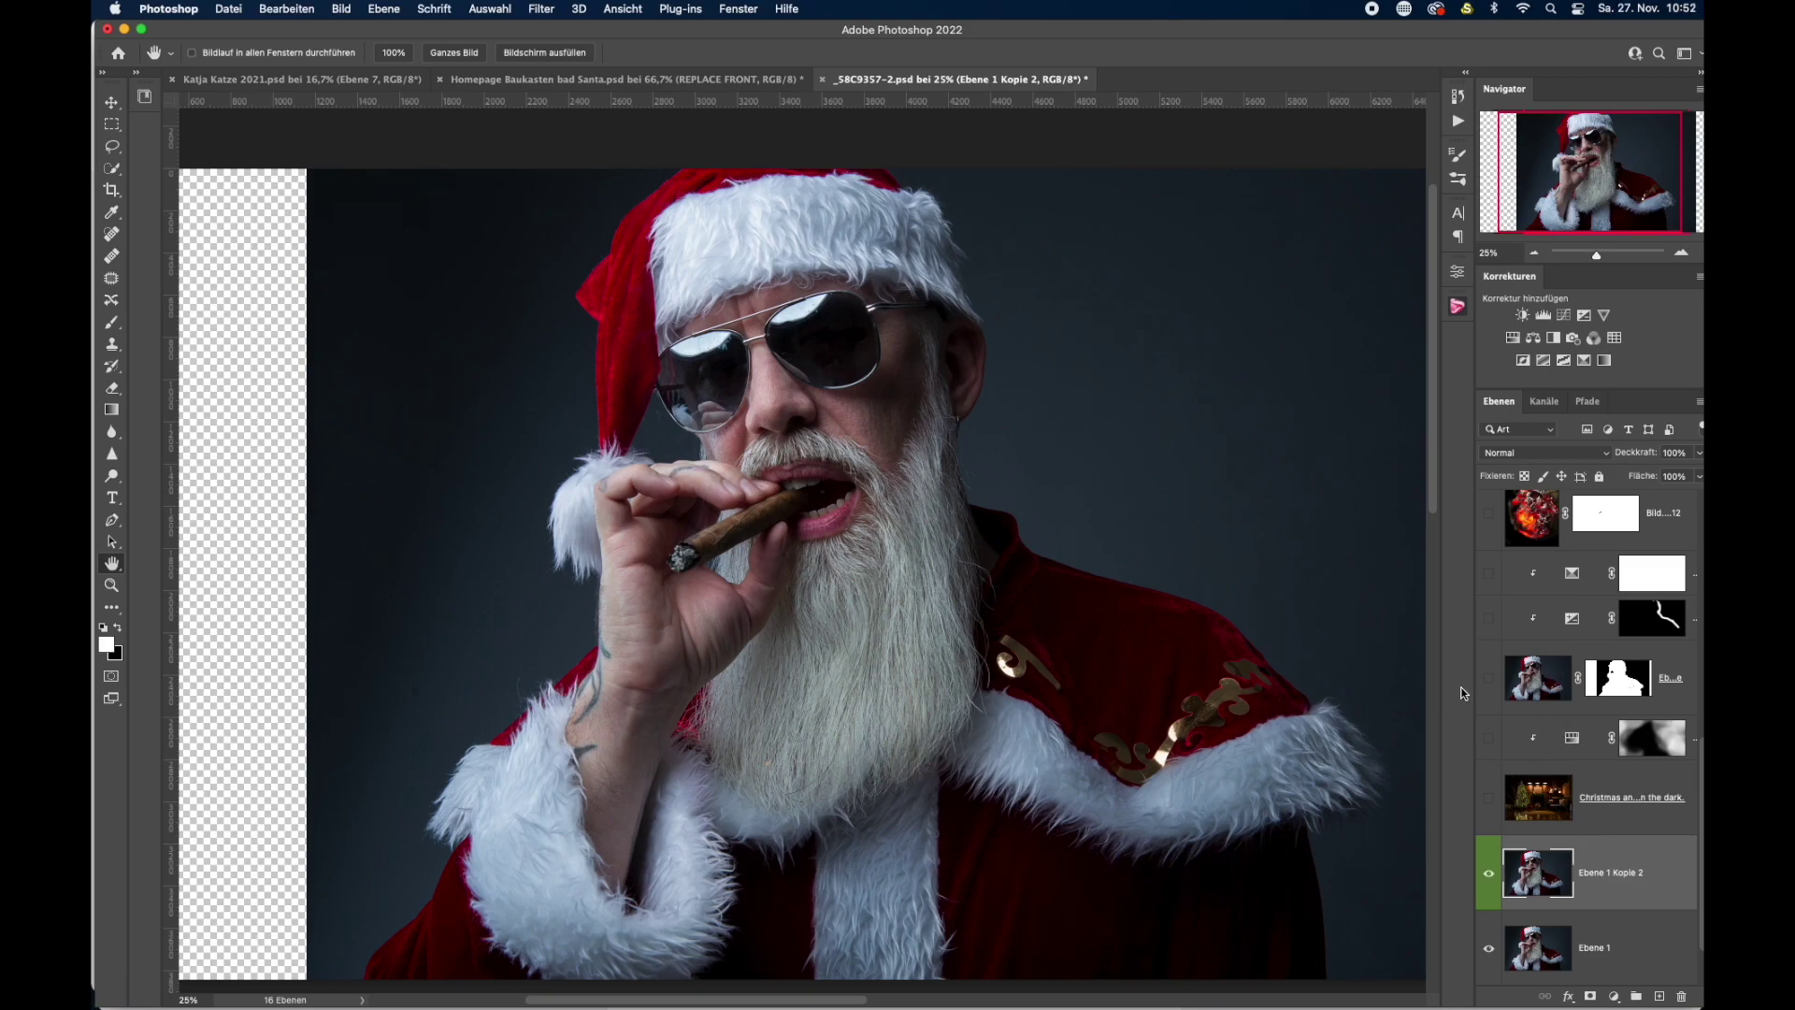
Select Santa with Select Subject, adding the missed hat top and lower-right coat with Quick Selection.
{"action": "key", "text": "w"}
{"action": "left_click", "coordinate": [938, 53]}
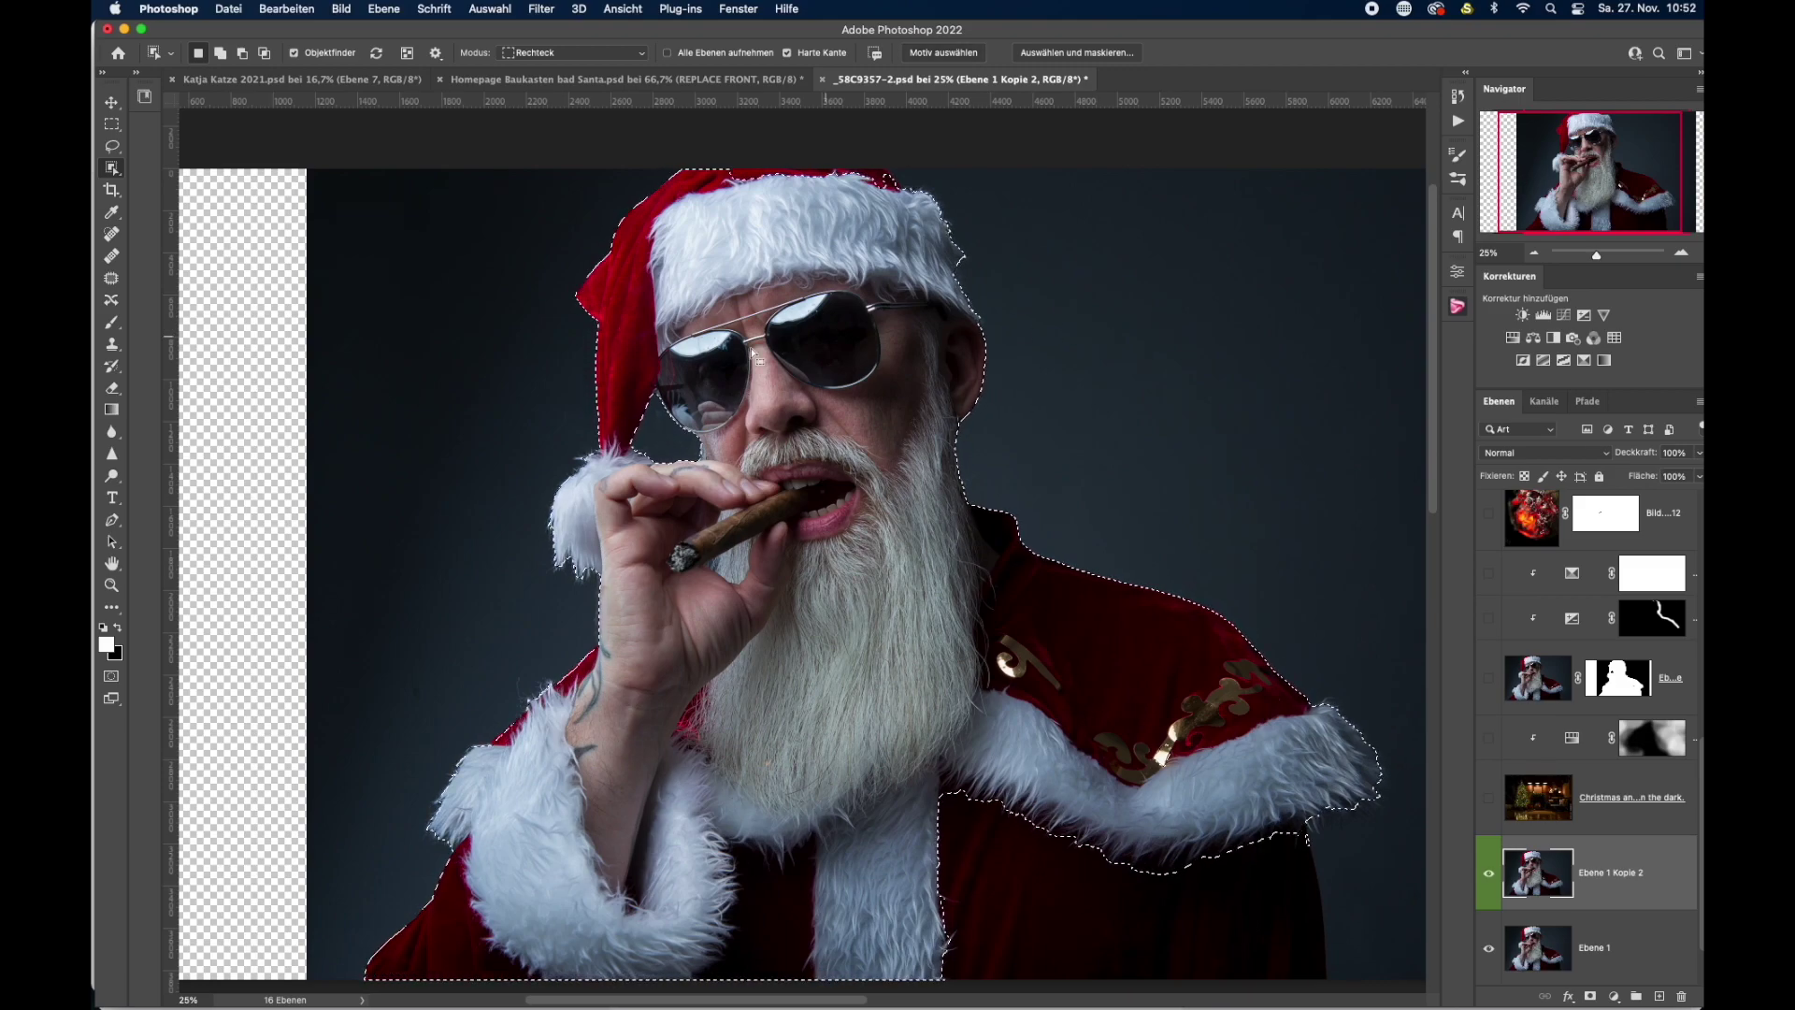
{"action": "right_click", "coordinate": [113, 171]}
{"action": "left_click", "coordinate": [213, 182]}
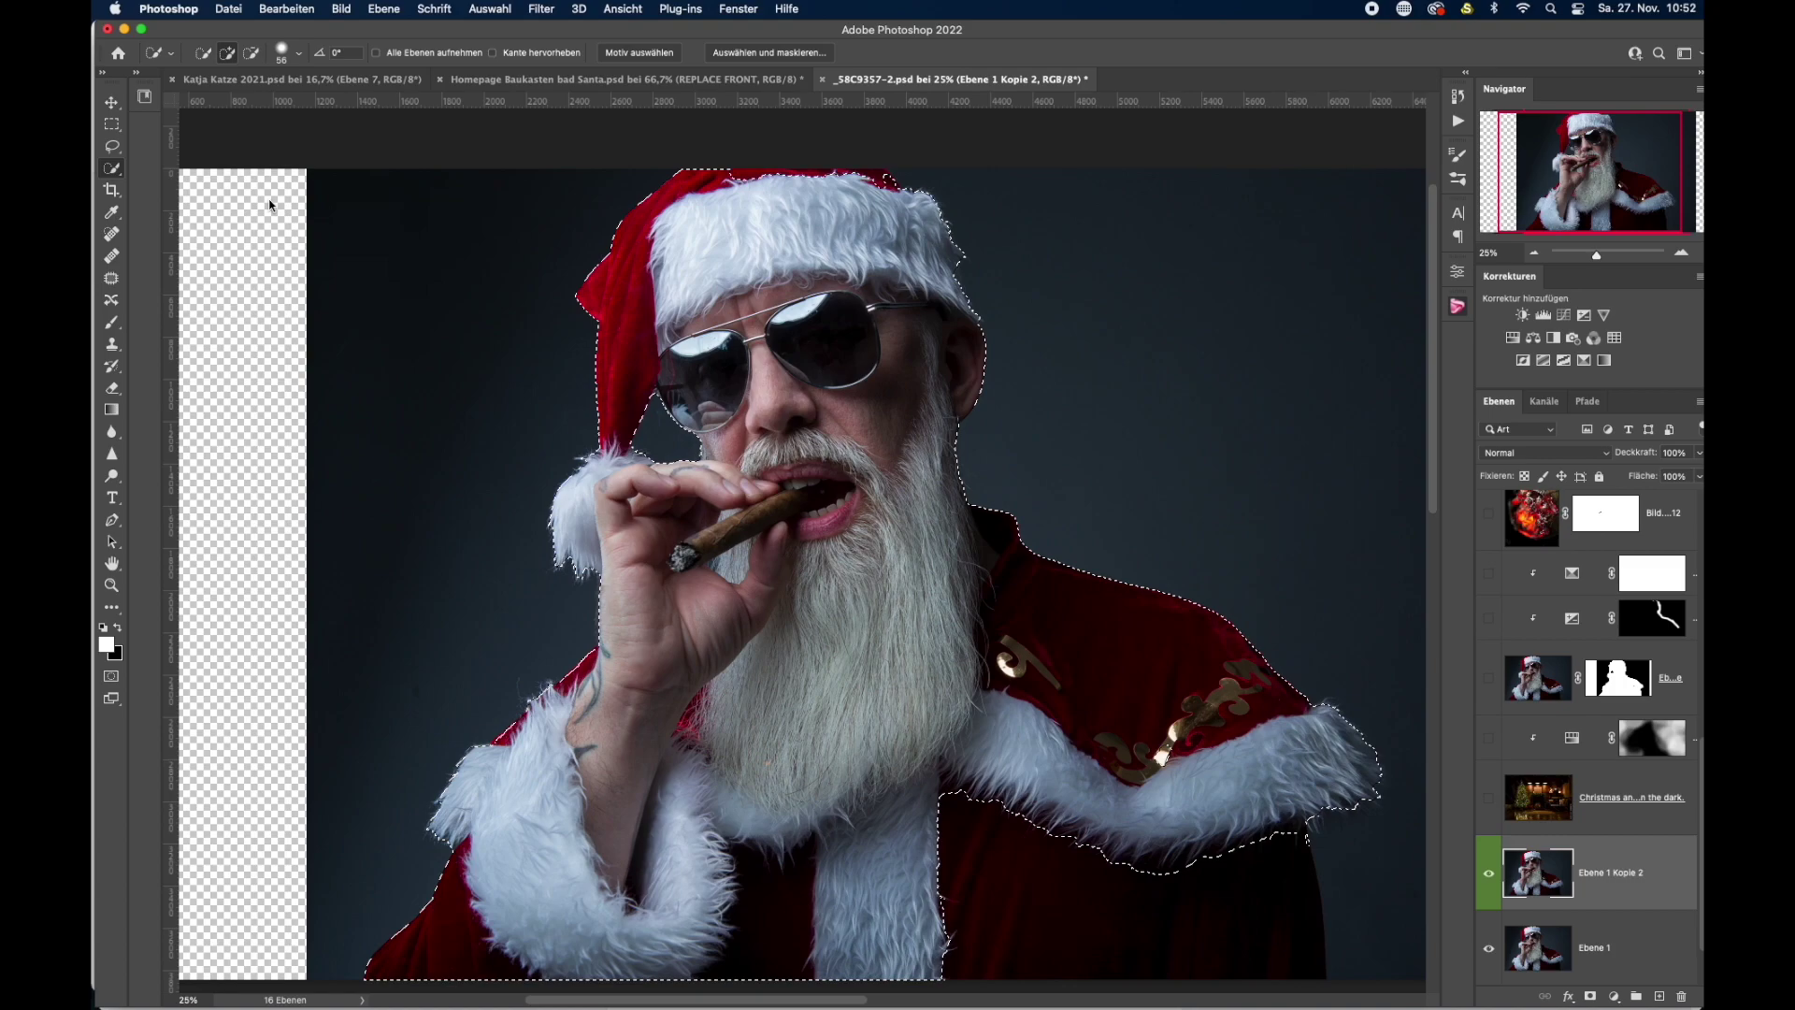
{"action": "left_click_drag", "start_coordinate": [737, 165], "coordinate": [877, 177]}
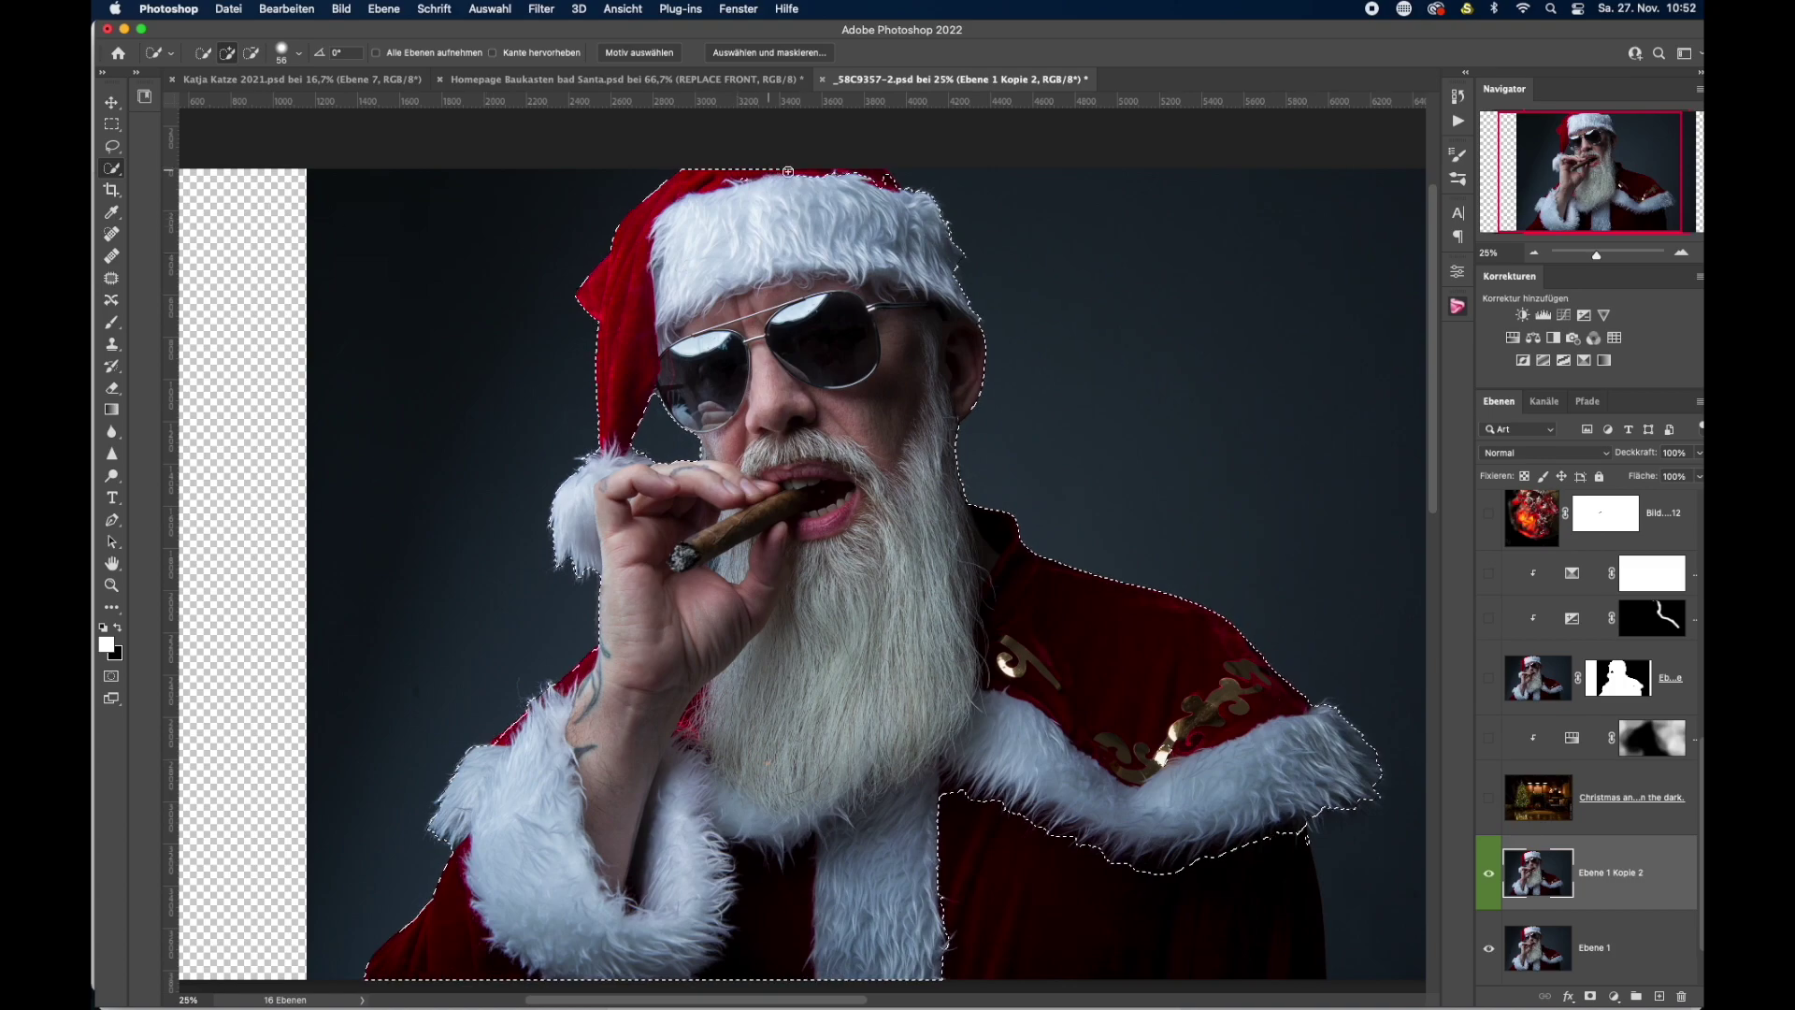
{"action": "left_click_drag", "start_coordinate": [1168, 911], "coordinate": [936, 939]}
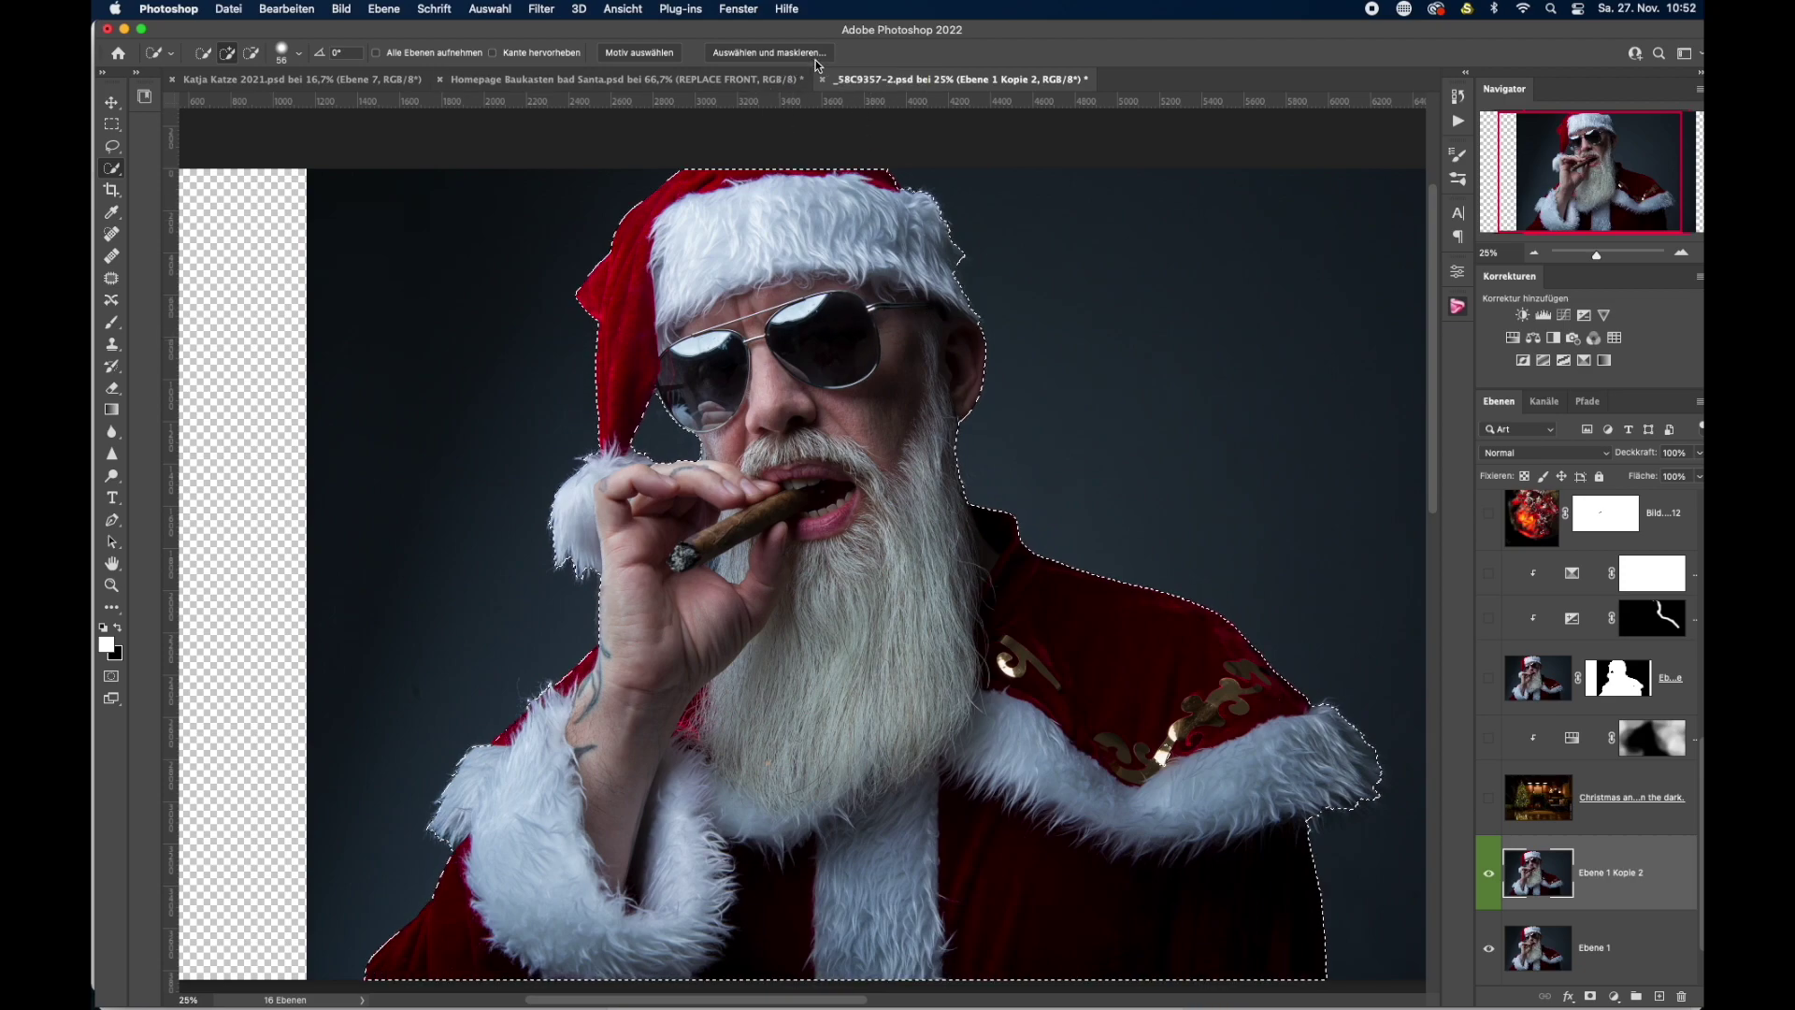
{"action": "left_click", "coordinate": [498, 11]}
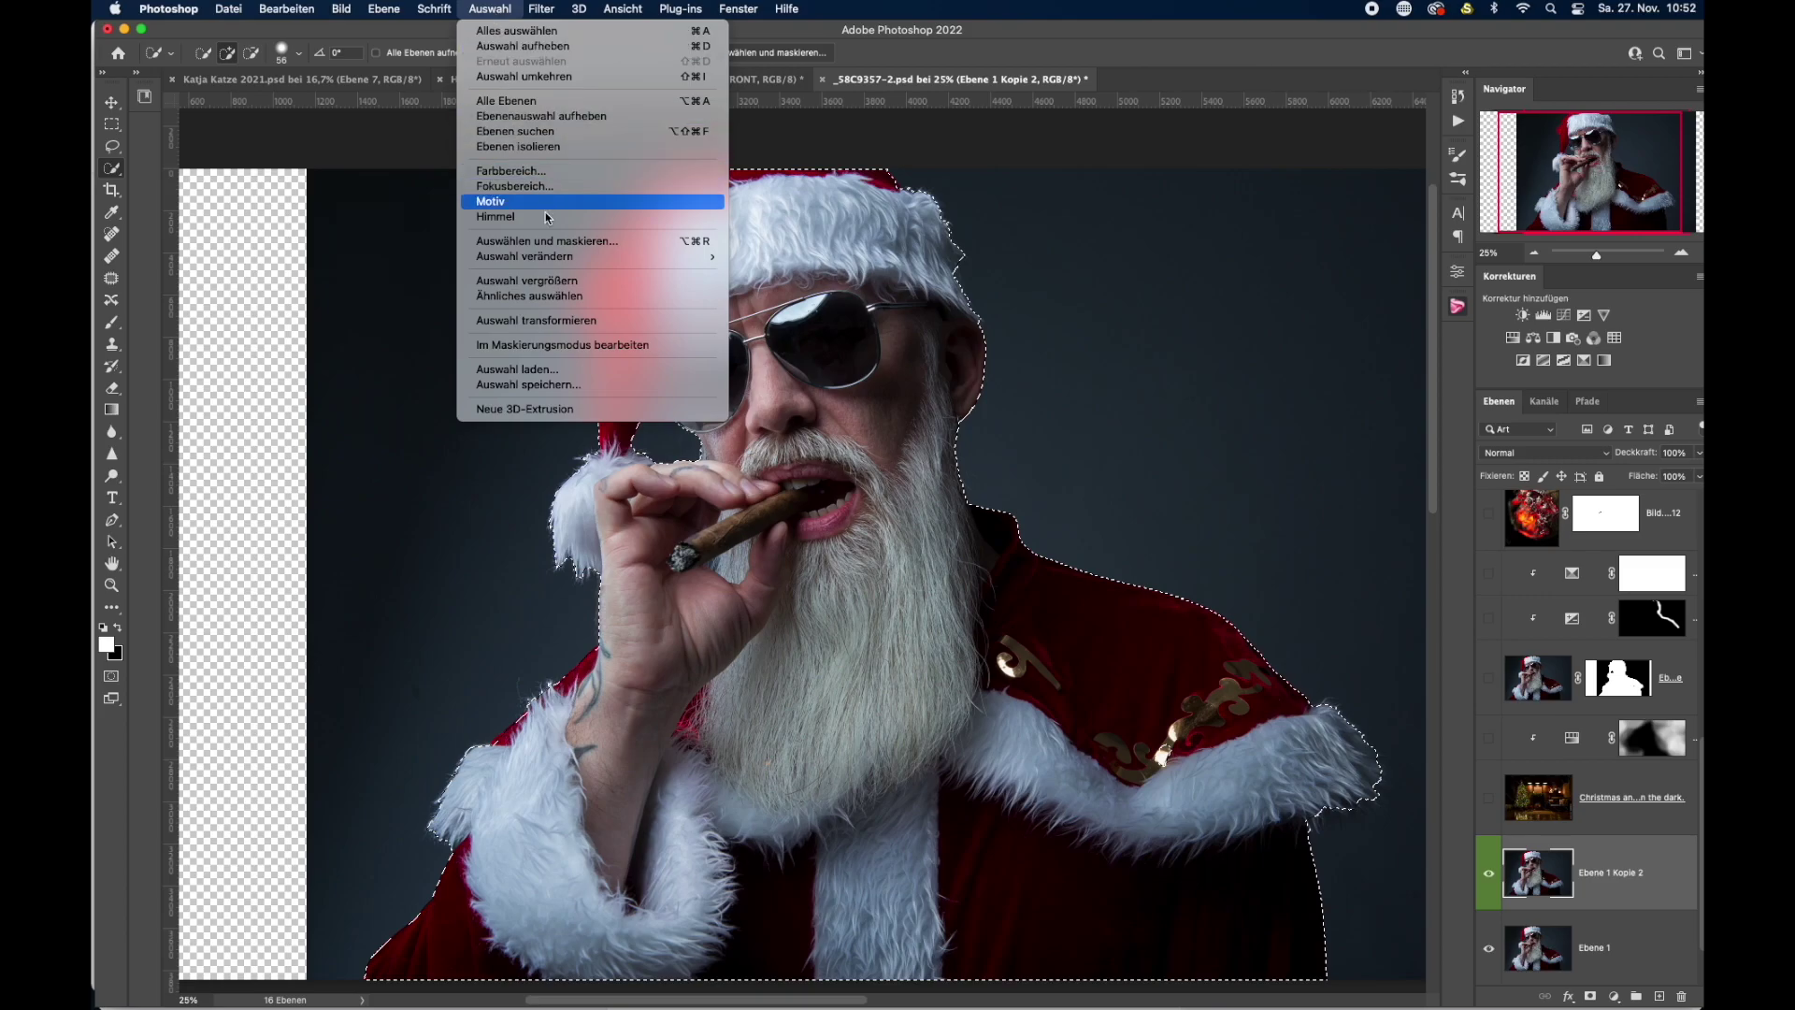
Open Select and Mask on the Santa selection with the Overlay (Überlagerung) preview.
{"action": "left_click", "coordinate": [617, 242]}
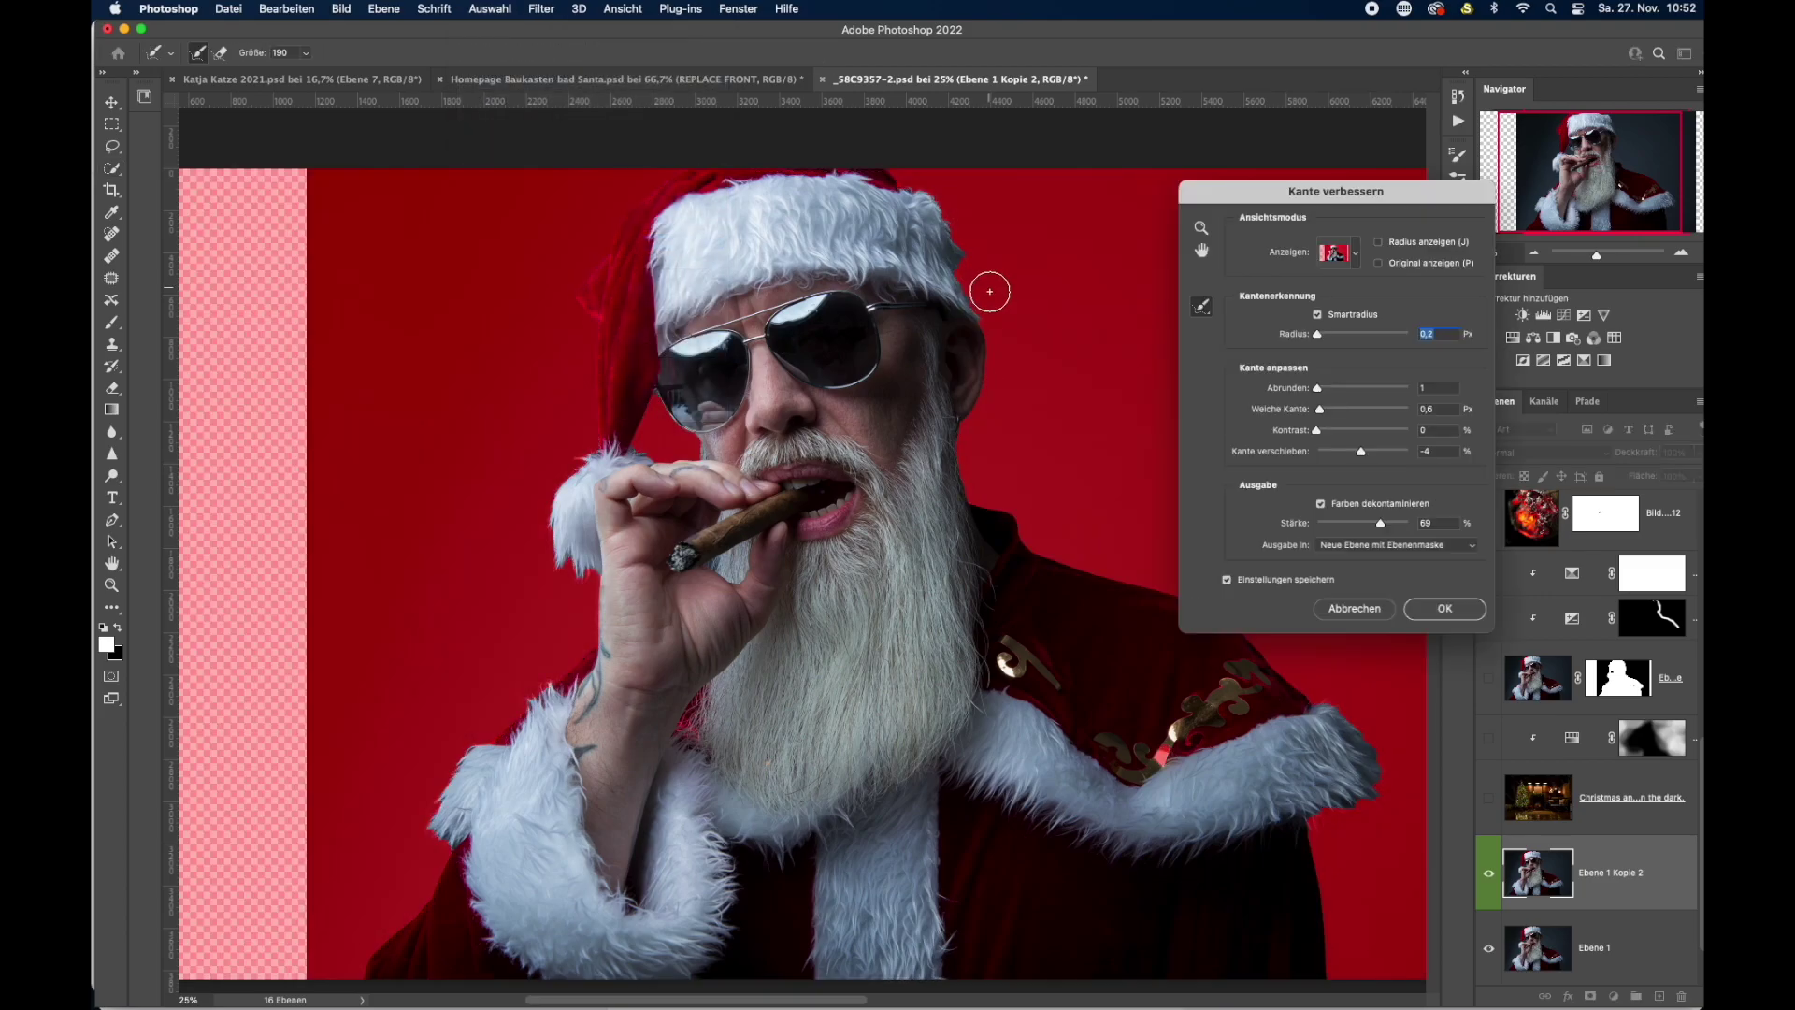
{"action": "left_click", "coordinate": [1354, 265]}
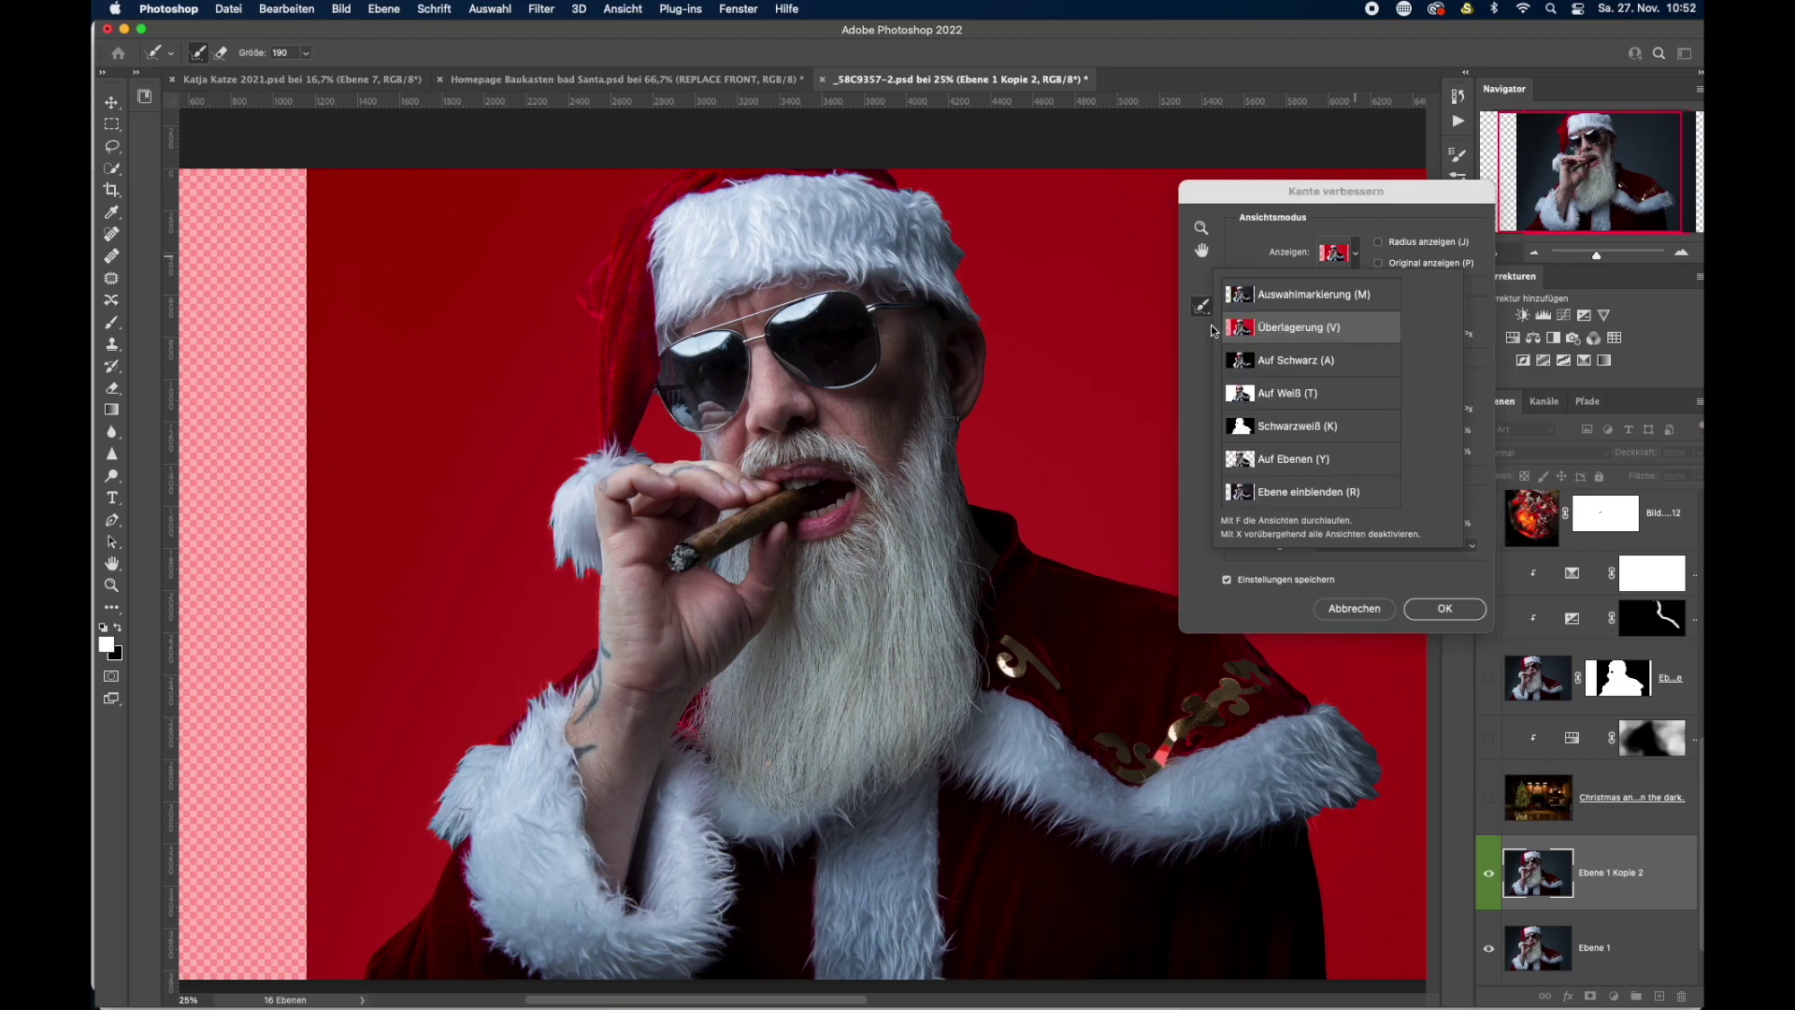
{"action": "left_click", "coordinate": [1254, 328]}
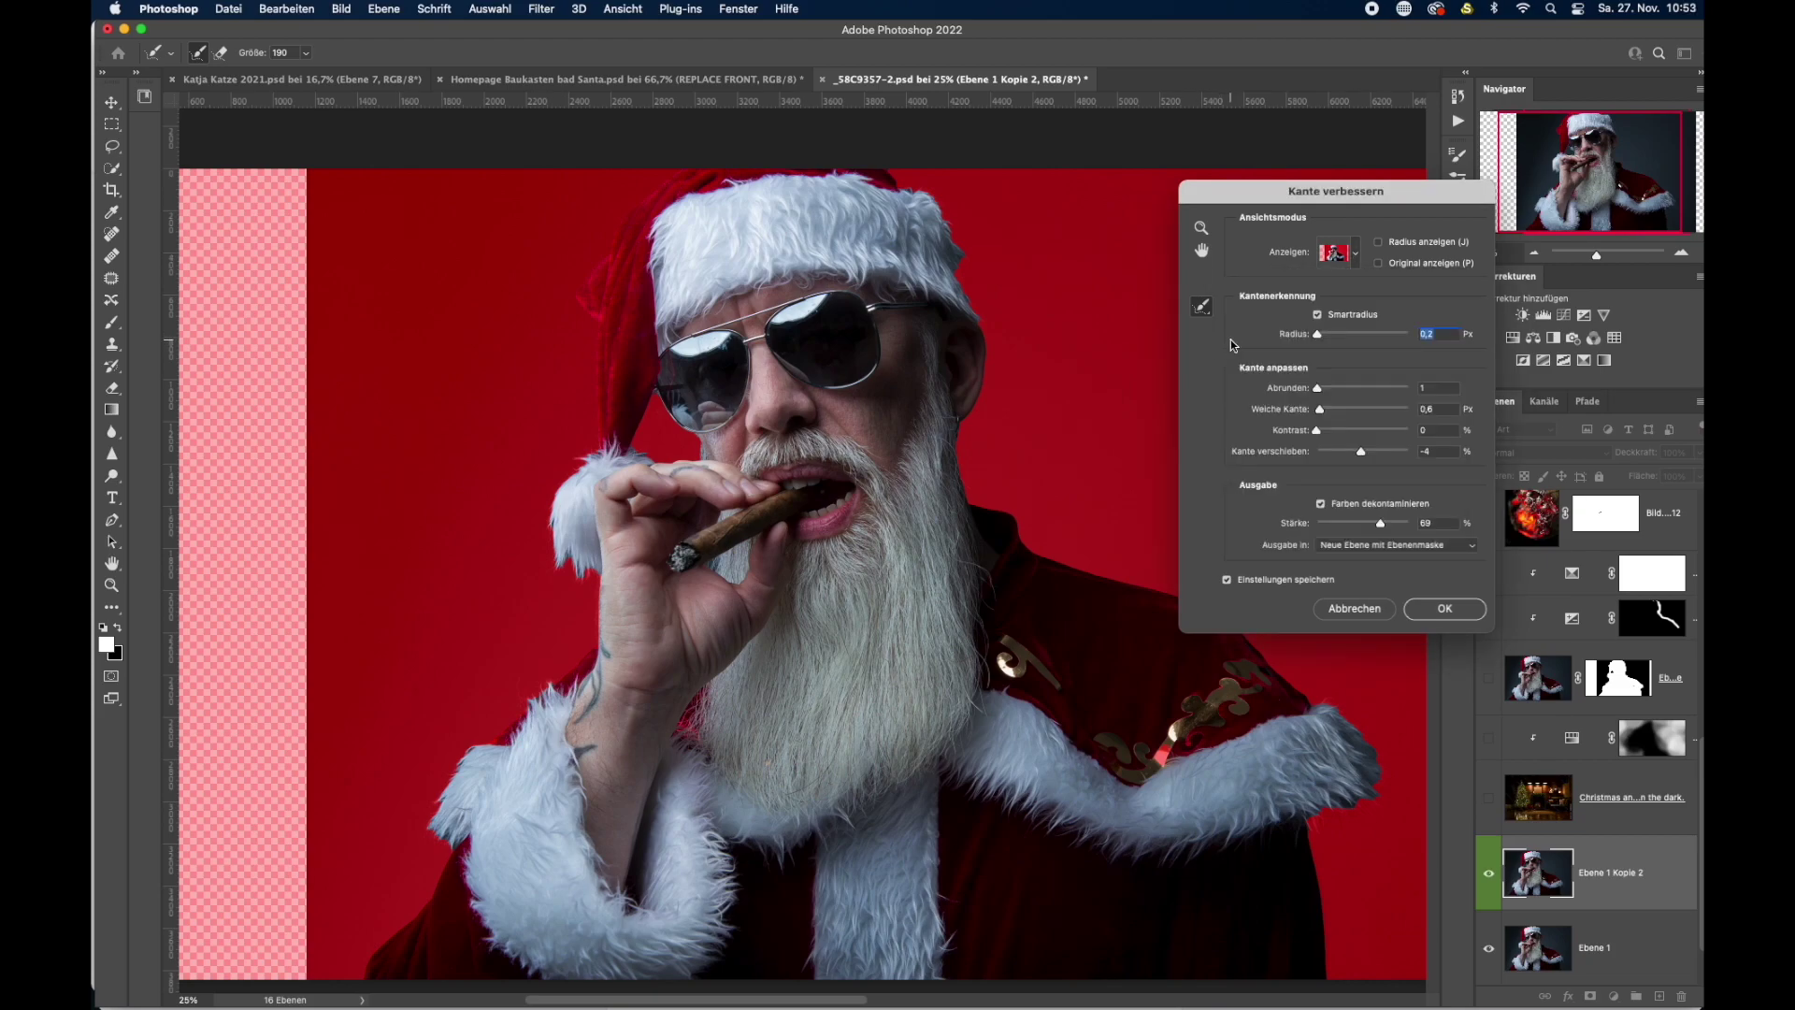
Refine the fur cuff and hat edges and output the result as a new layer with mask.
{"action": "left_click_drag", "start_coordinate": [1073, 449], "coordinate": [845, 361]}
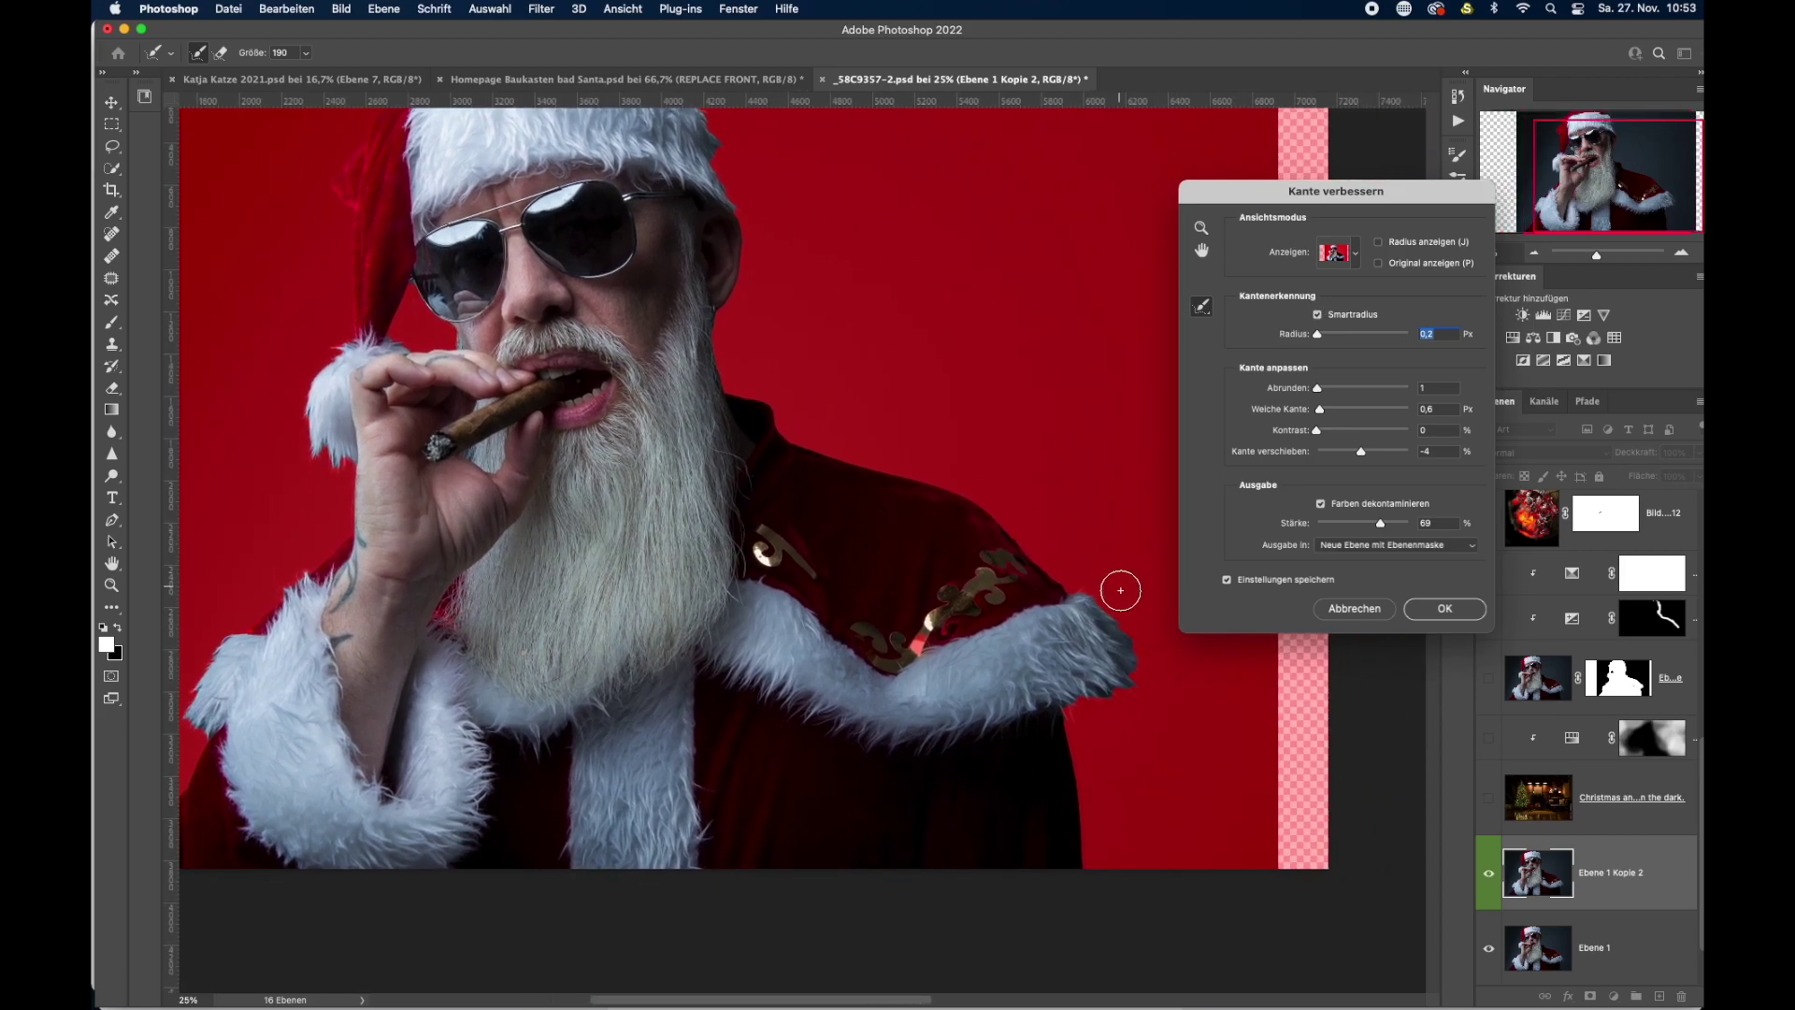
{"action": "left_click", "coordinate": [1090, 592]}
{"action": "scroll", "coordinate": [829, 473], "scroll_direction": "up", "scroll_amount": 5}
{"action": "scroll", "coordinate": [829, 472], "scroll_direction": "left", "scroll_amount": 5}
{"action": "left_click_drag", "start_coordinate": [972, 444], "coordinate": [923, 330]}
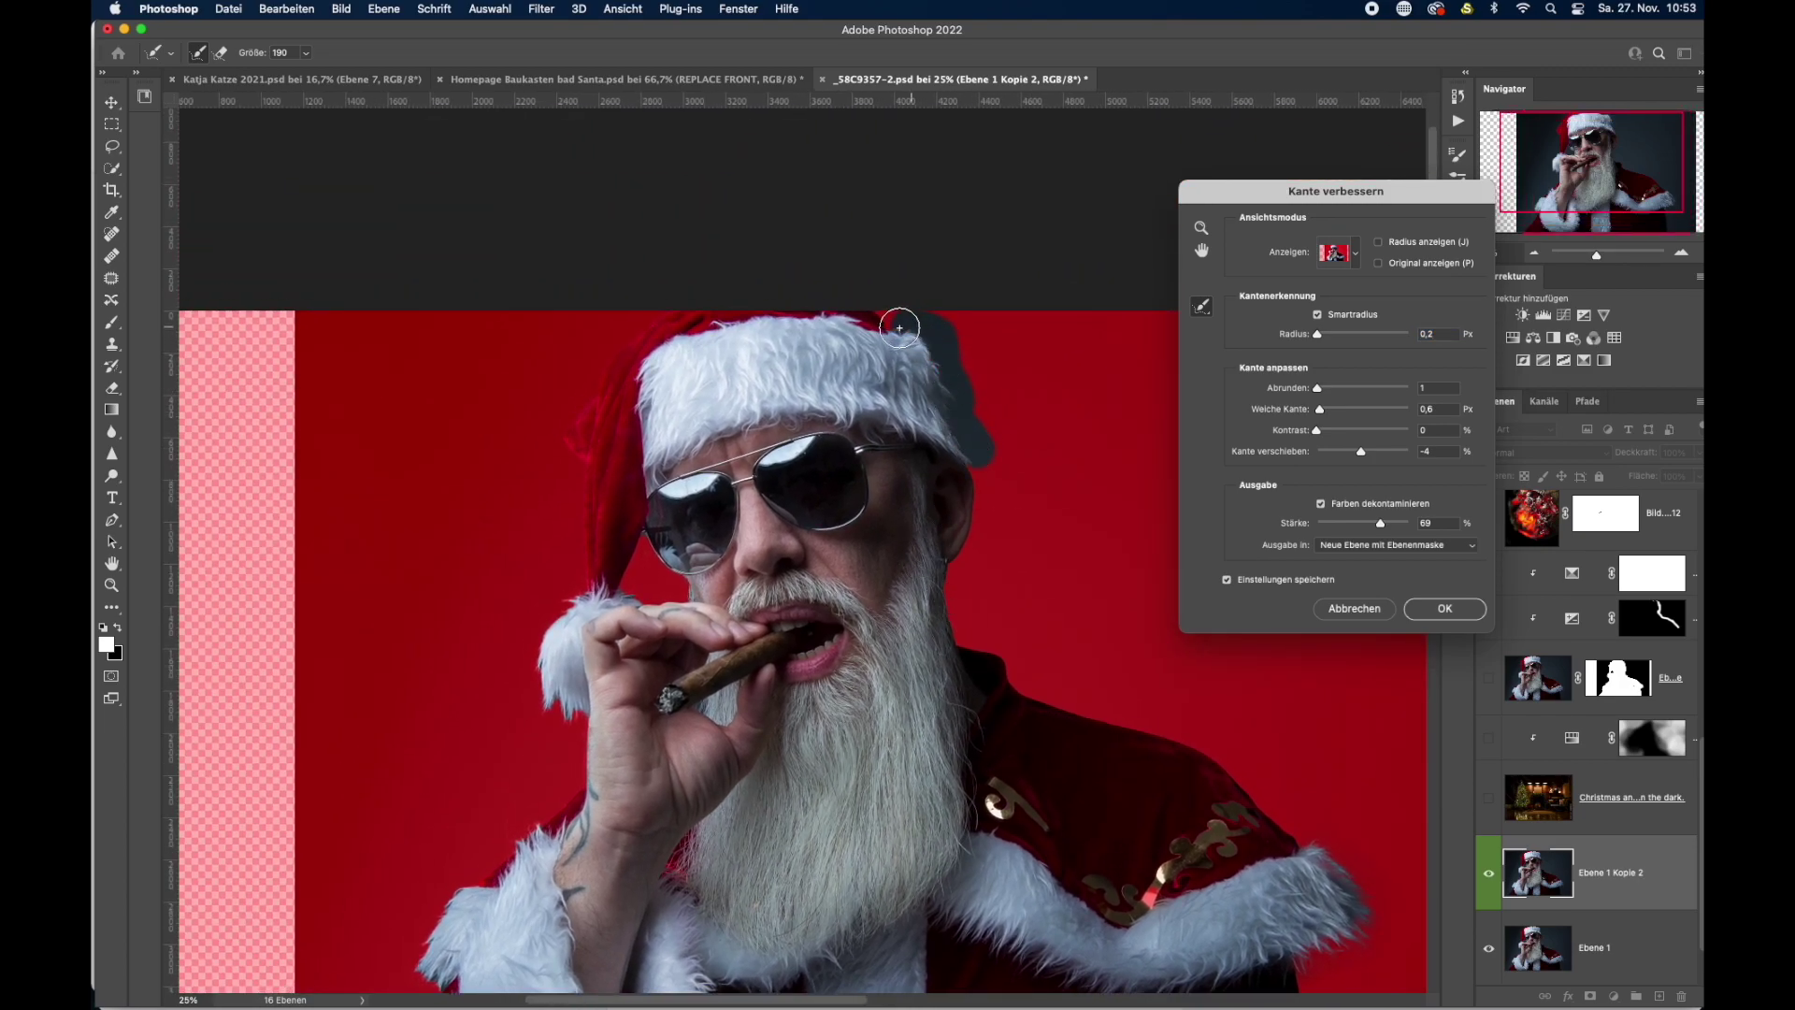
{"action": "scroll", "coordinate": [963, 430], "scroll_direction": "down", "scroll_amount": 3}
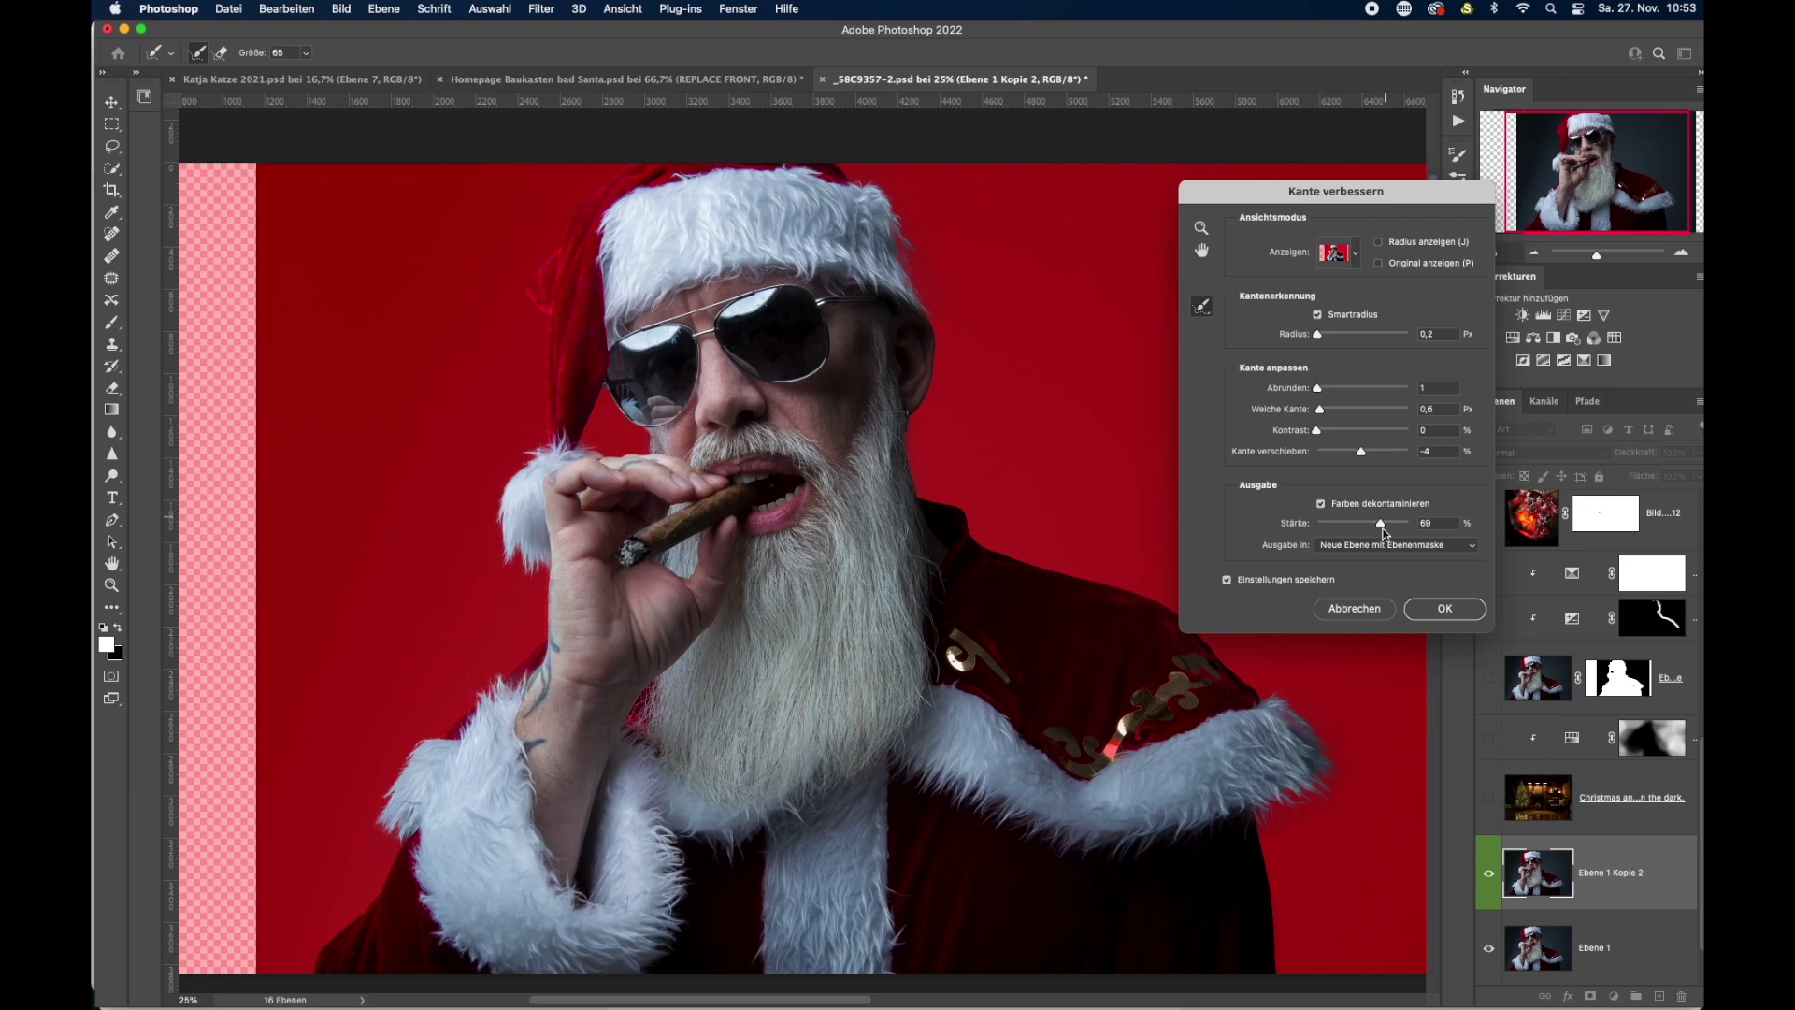
{"action": "left_click", "coordinate": [1443, 610]}
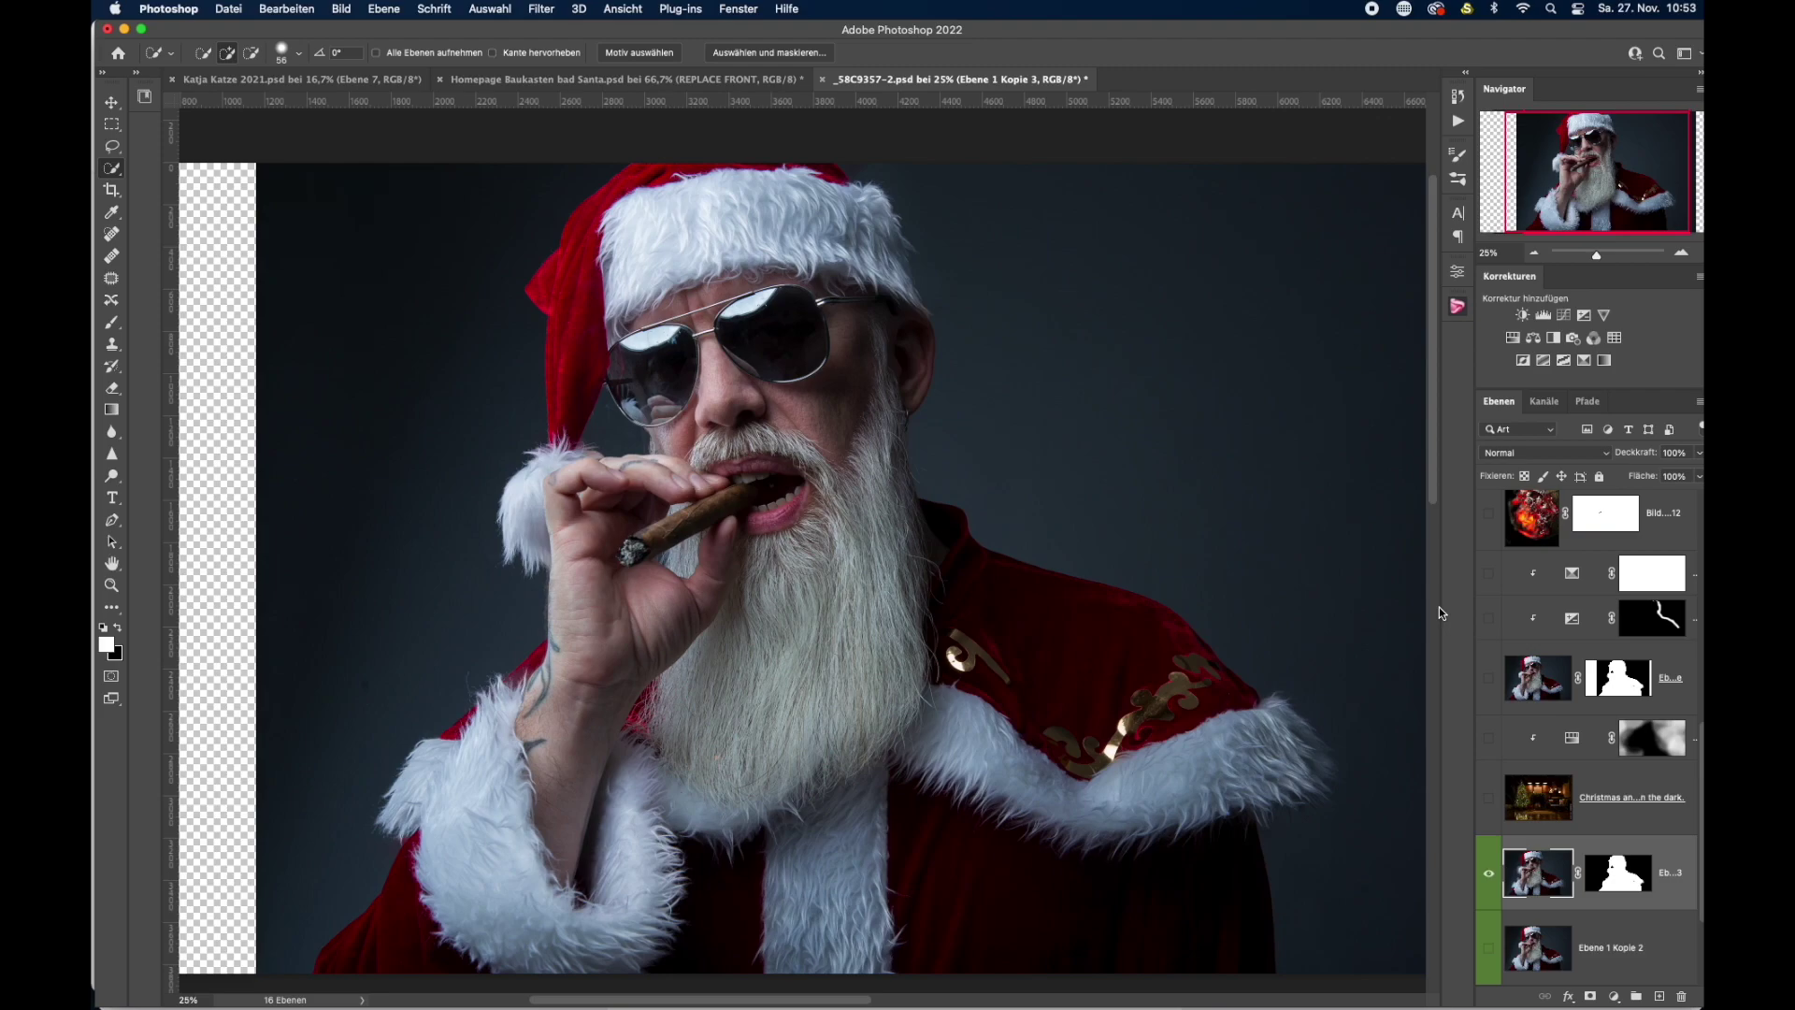
Preview the new cutout on its own, then delete that newly created masked layer.
{"action": "left_click", "coordinate": [1490, 874]}
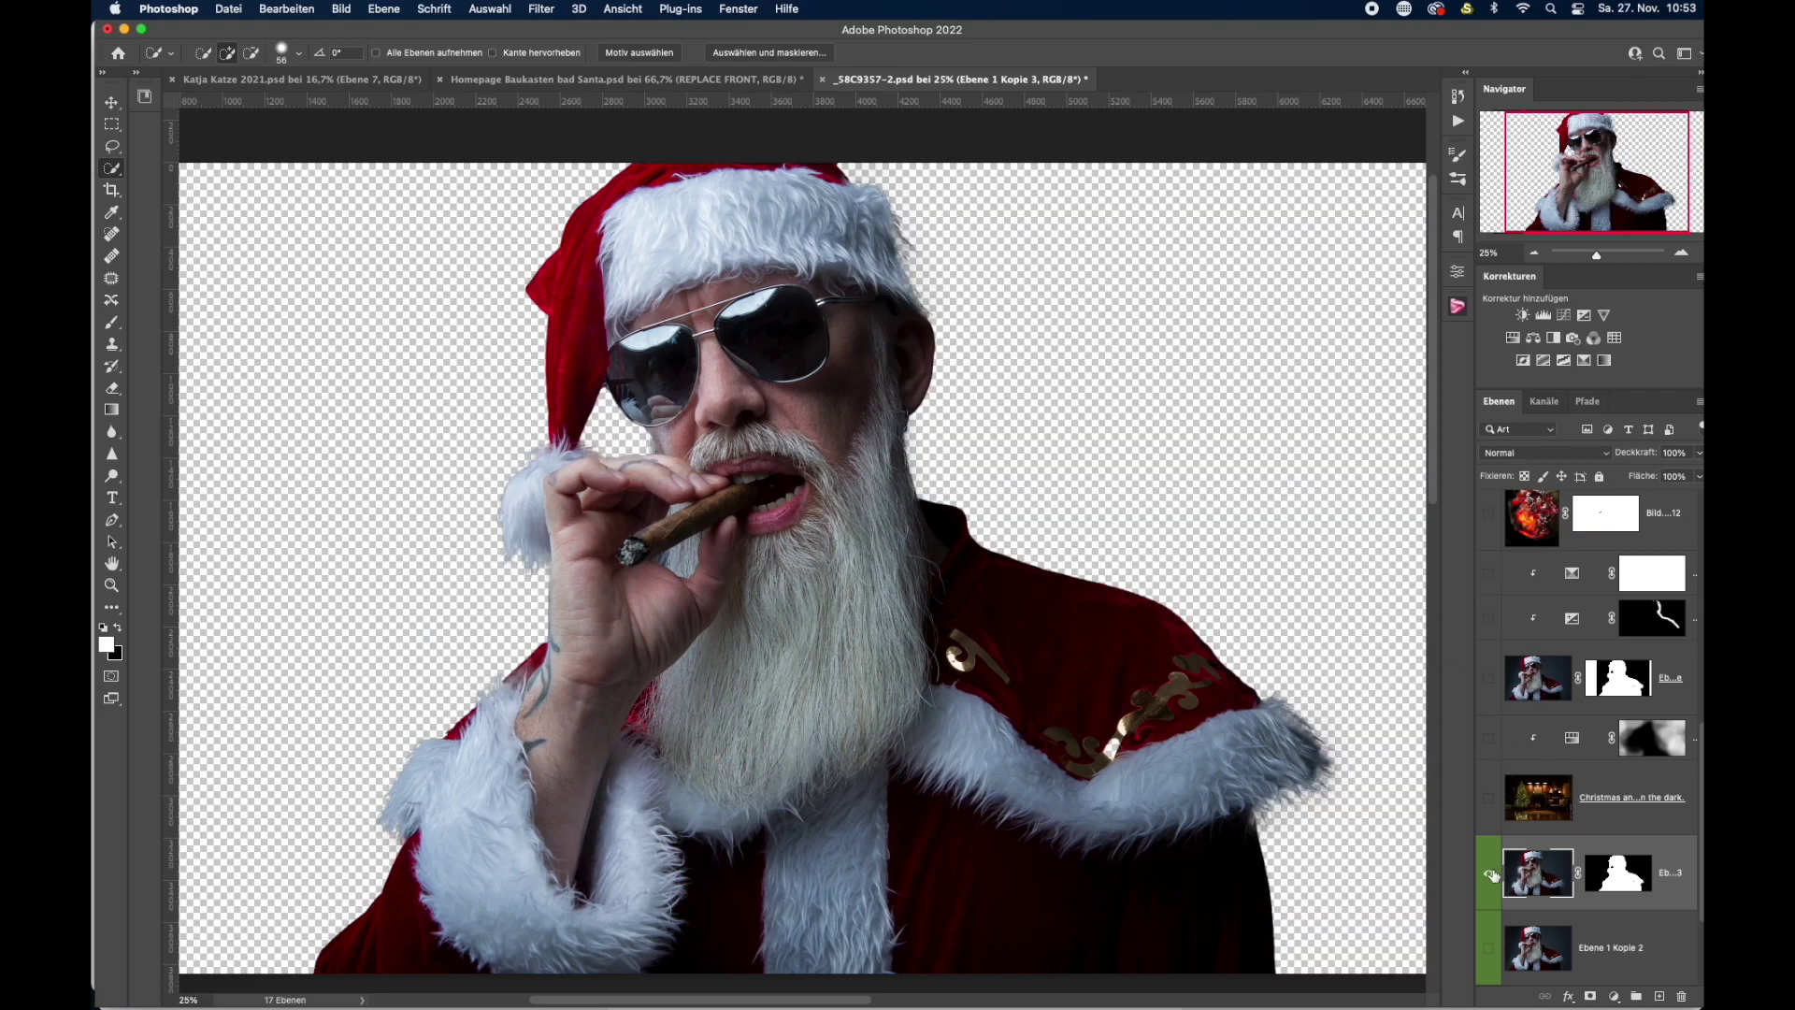
{"action": "left_click", "coordinate": [1491, 874]}
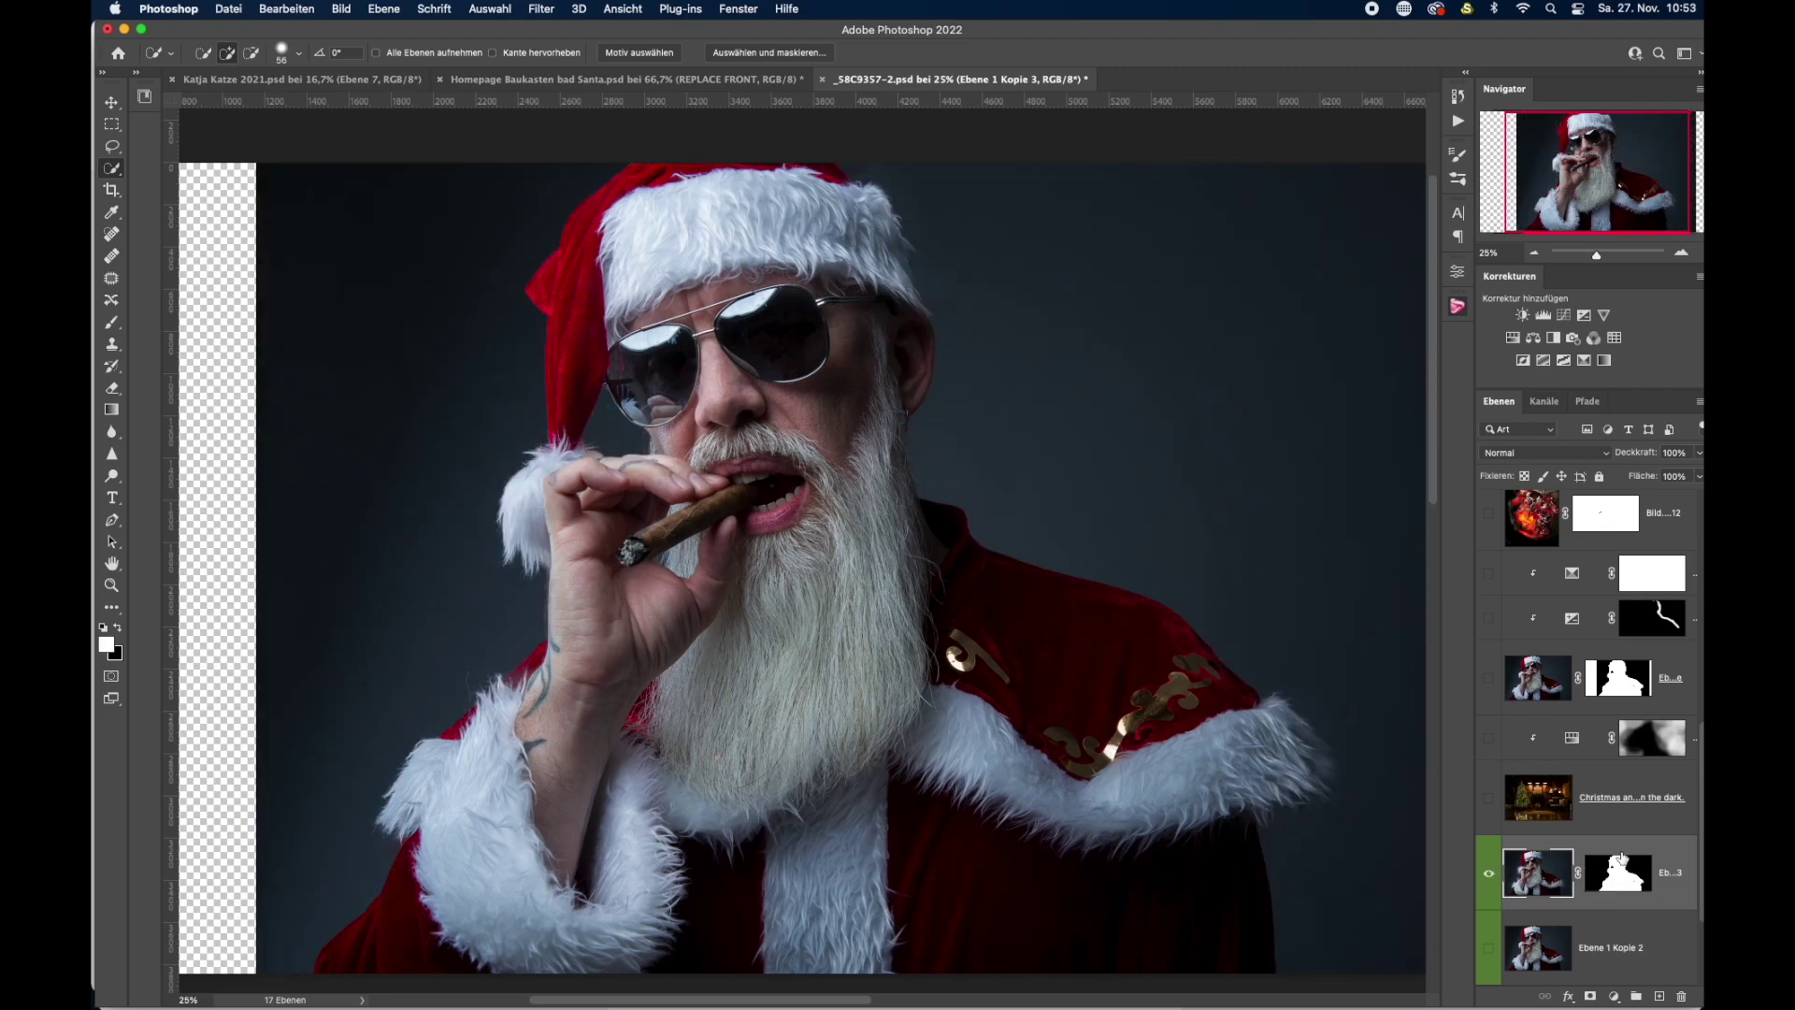
{"action": "key", "text": "Delete"}
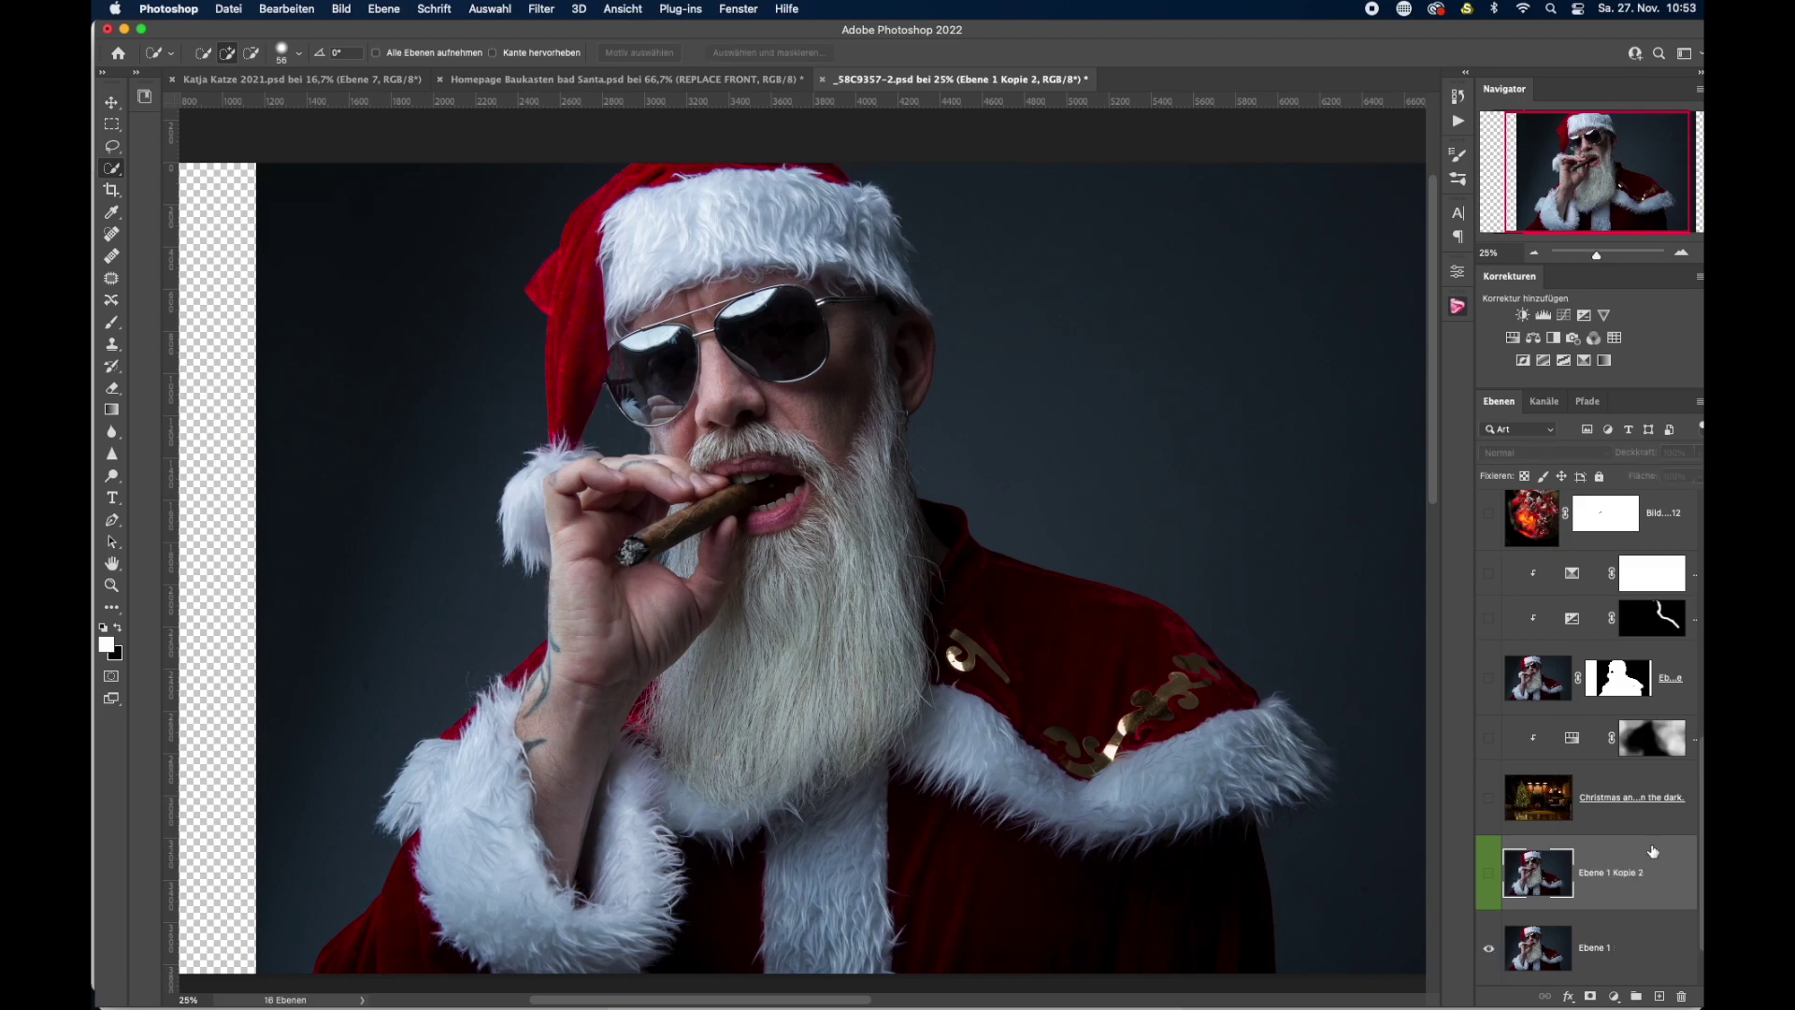
Show the existing masked Santa cutout over the Christmas room background and zoom out to fit.
{"action": "left_click", "coordinate": [1490, 678]}
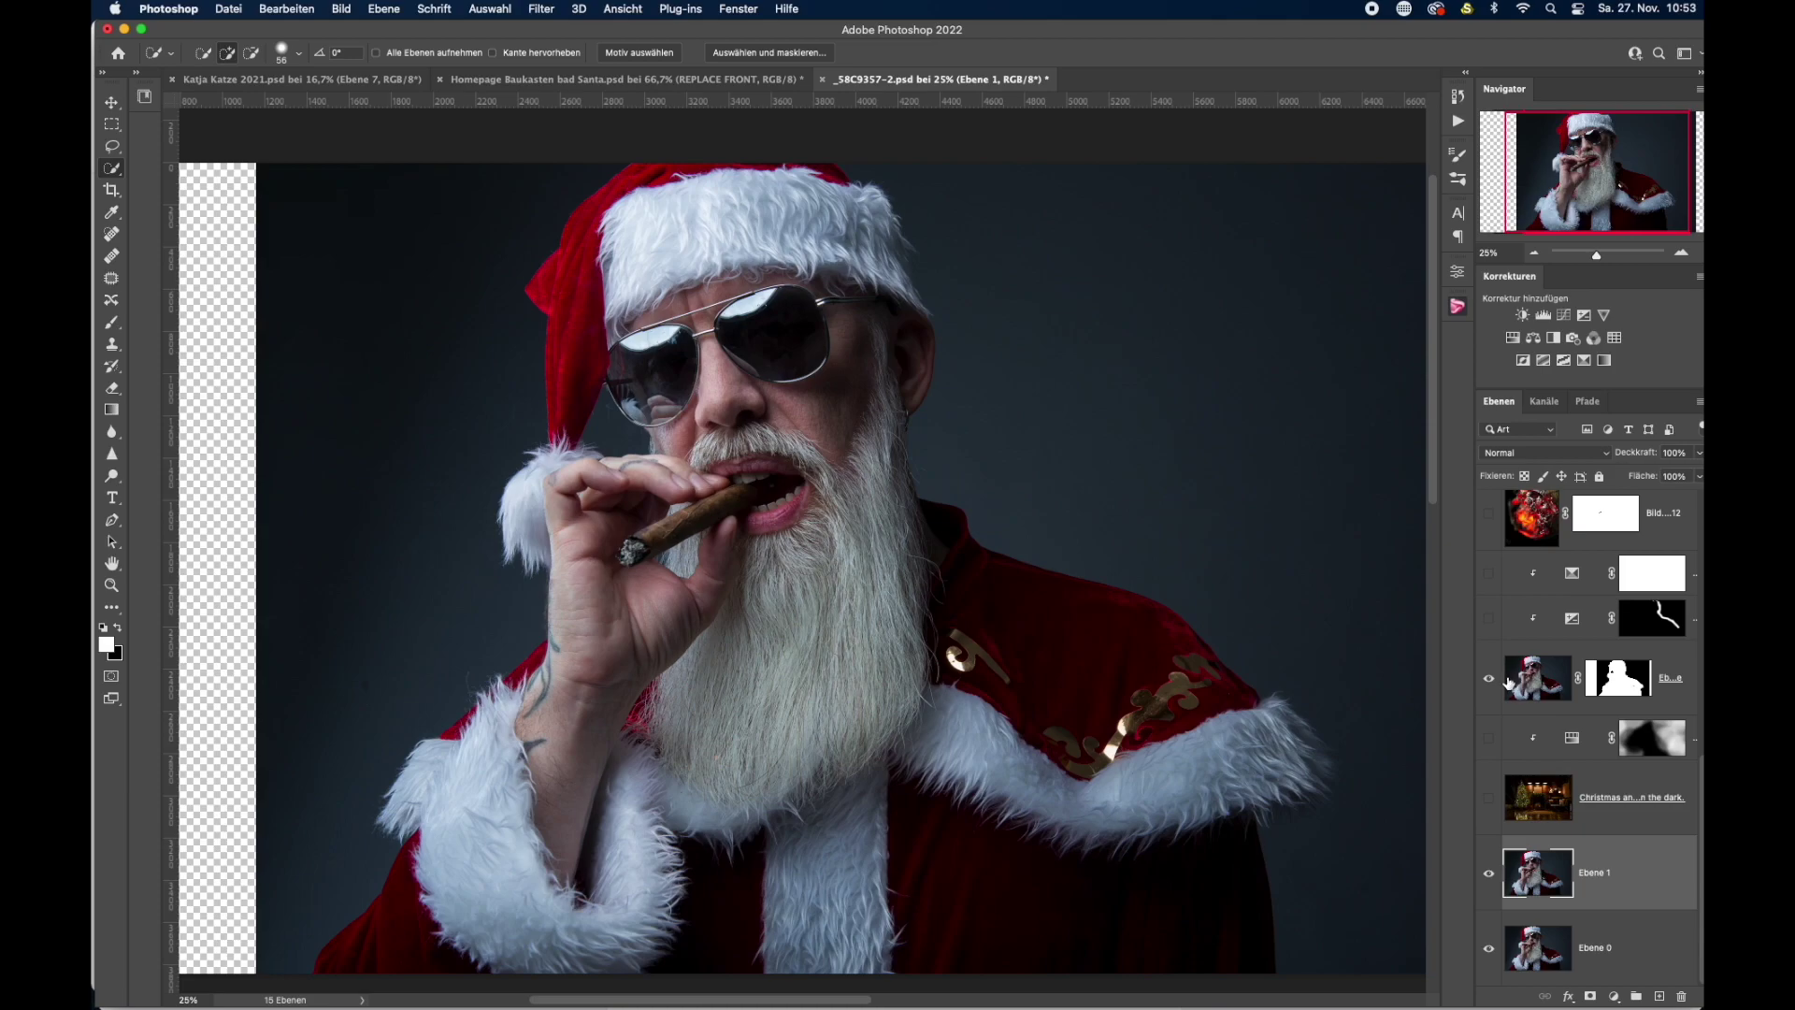
{"action": "left_click", "coordinate": [1490, 679], "text": "alt"}
{"action": "left_click", "coordinate": [1490, 679], "text": "alt"}
{"action": "left_click", "coordinate": [1632, 790]}
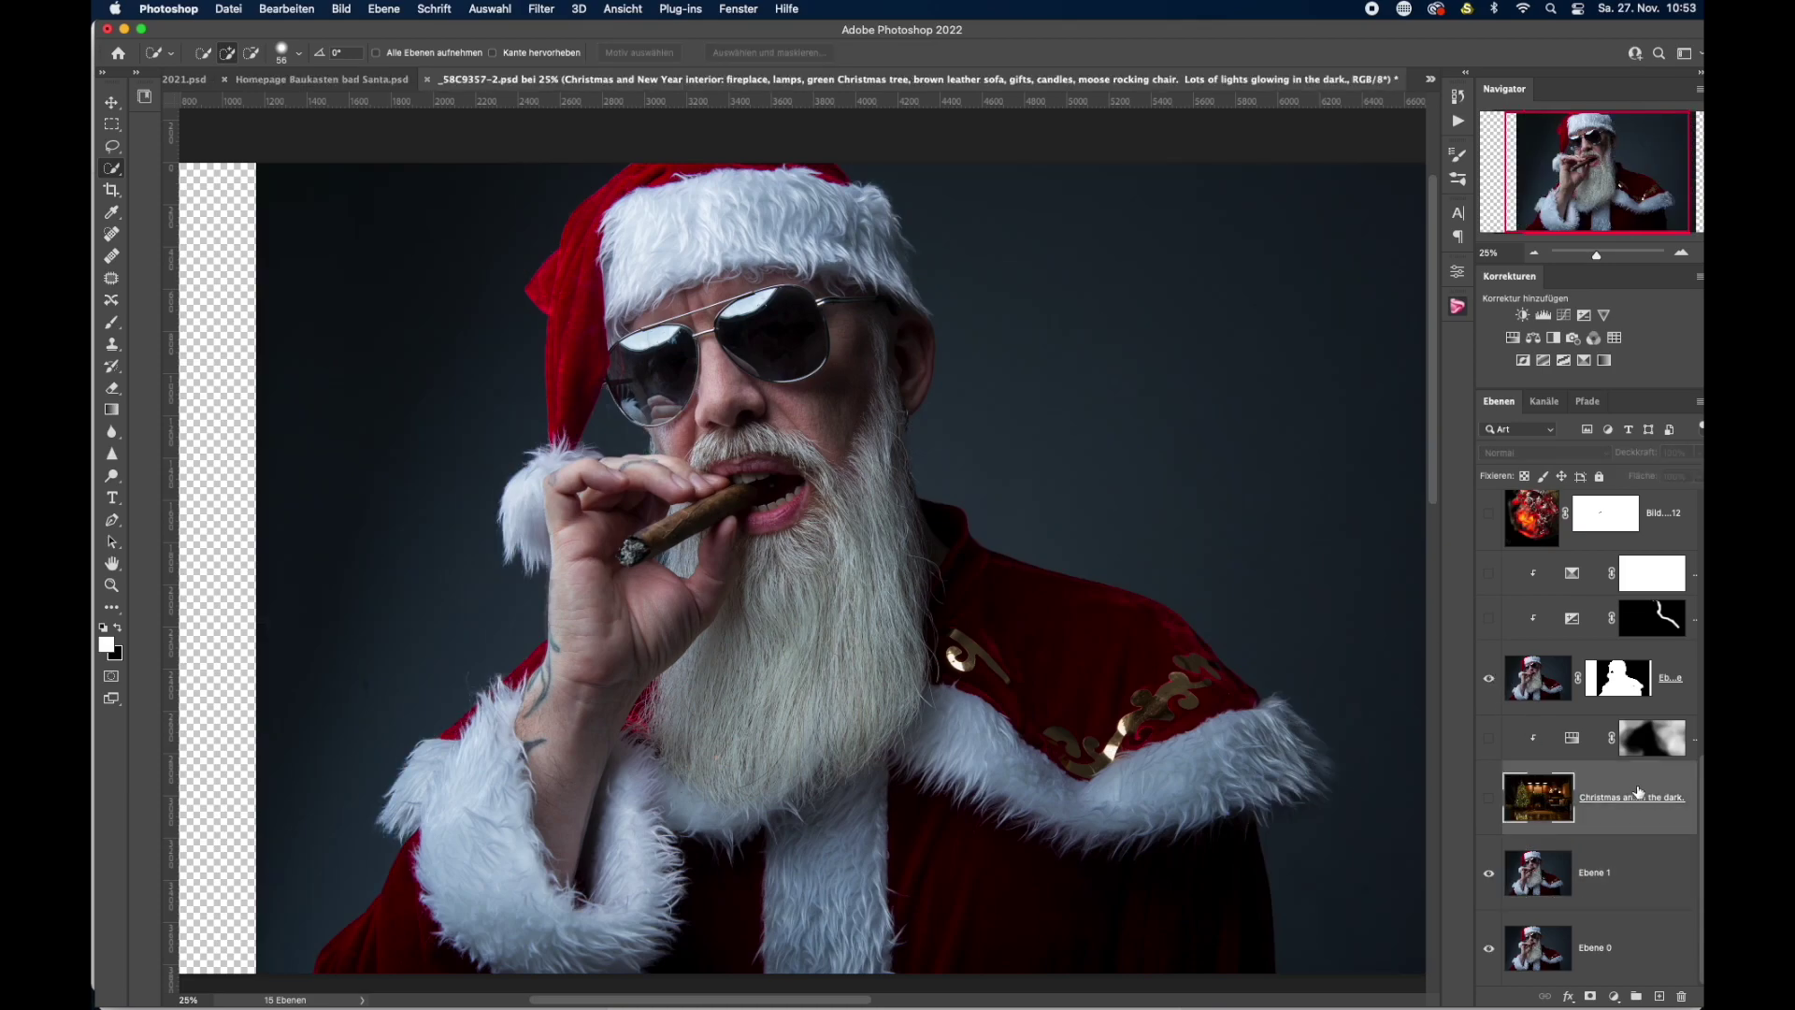
{"action": "left_click", "coordinate": [1490, 798]}
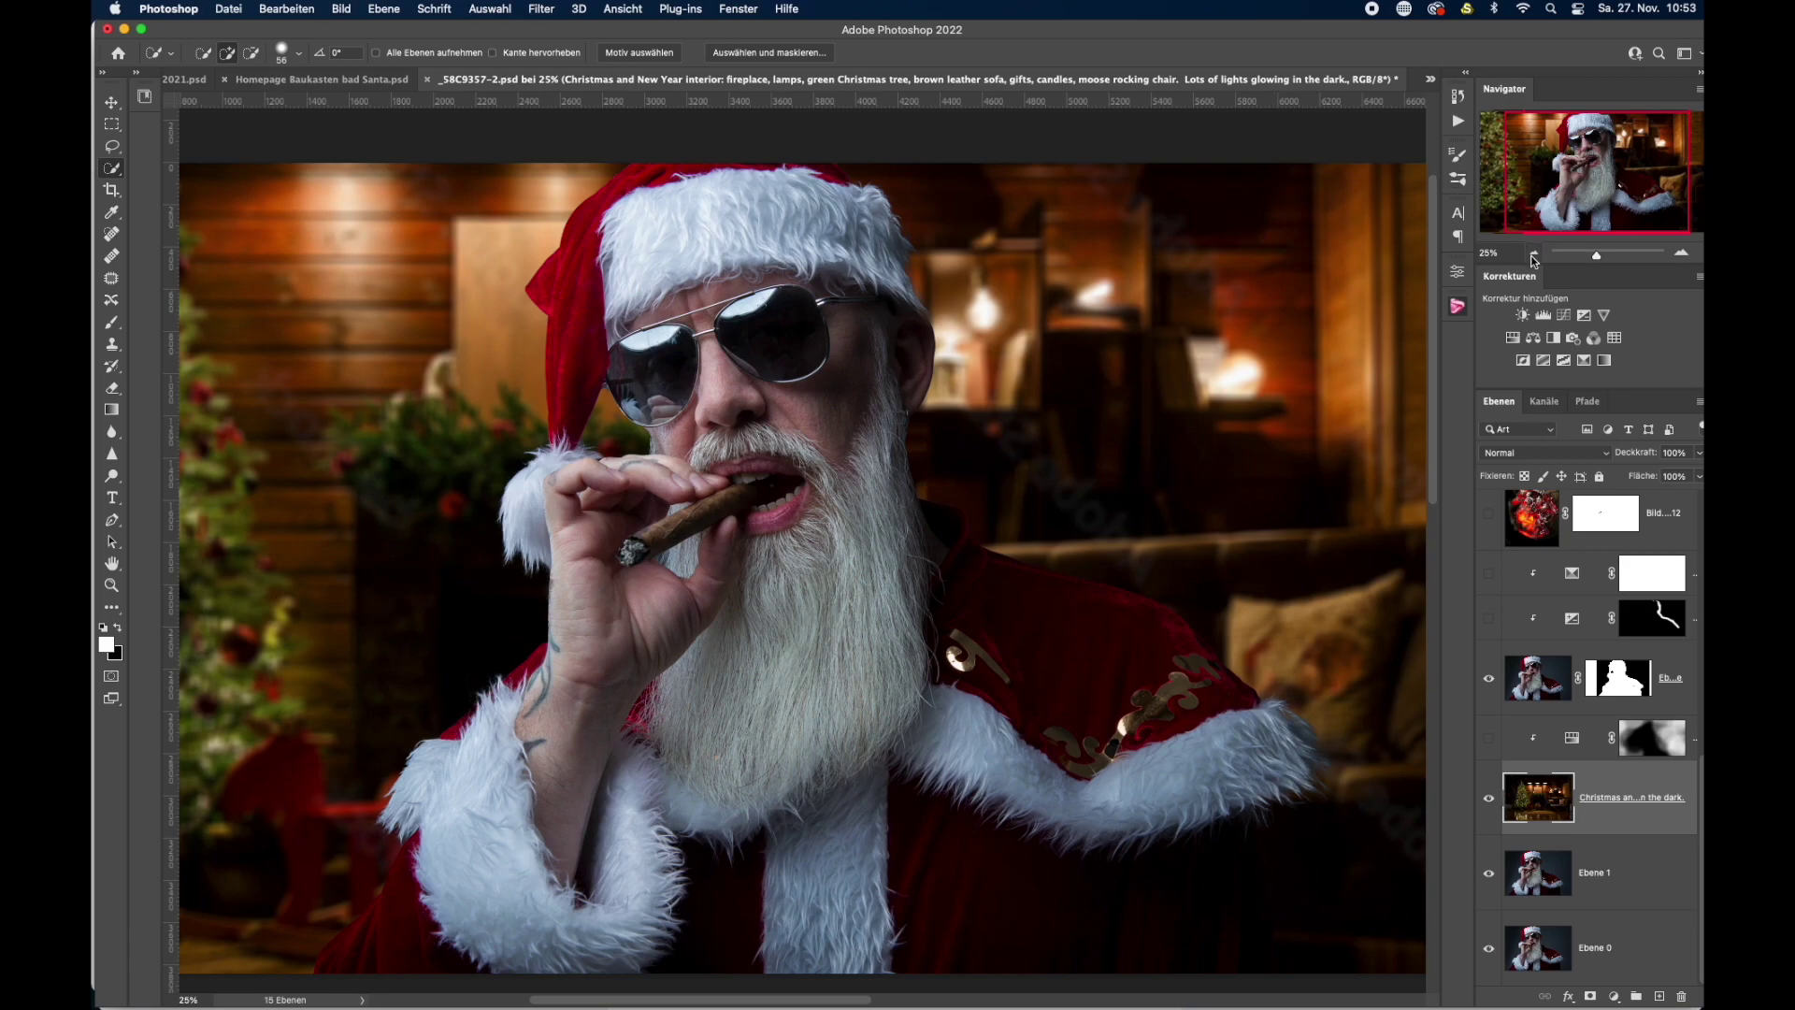
{"action": "left_click", "coordinate": [1533, 252]}
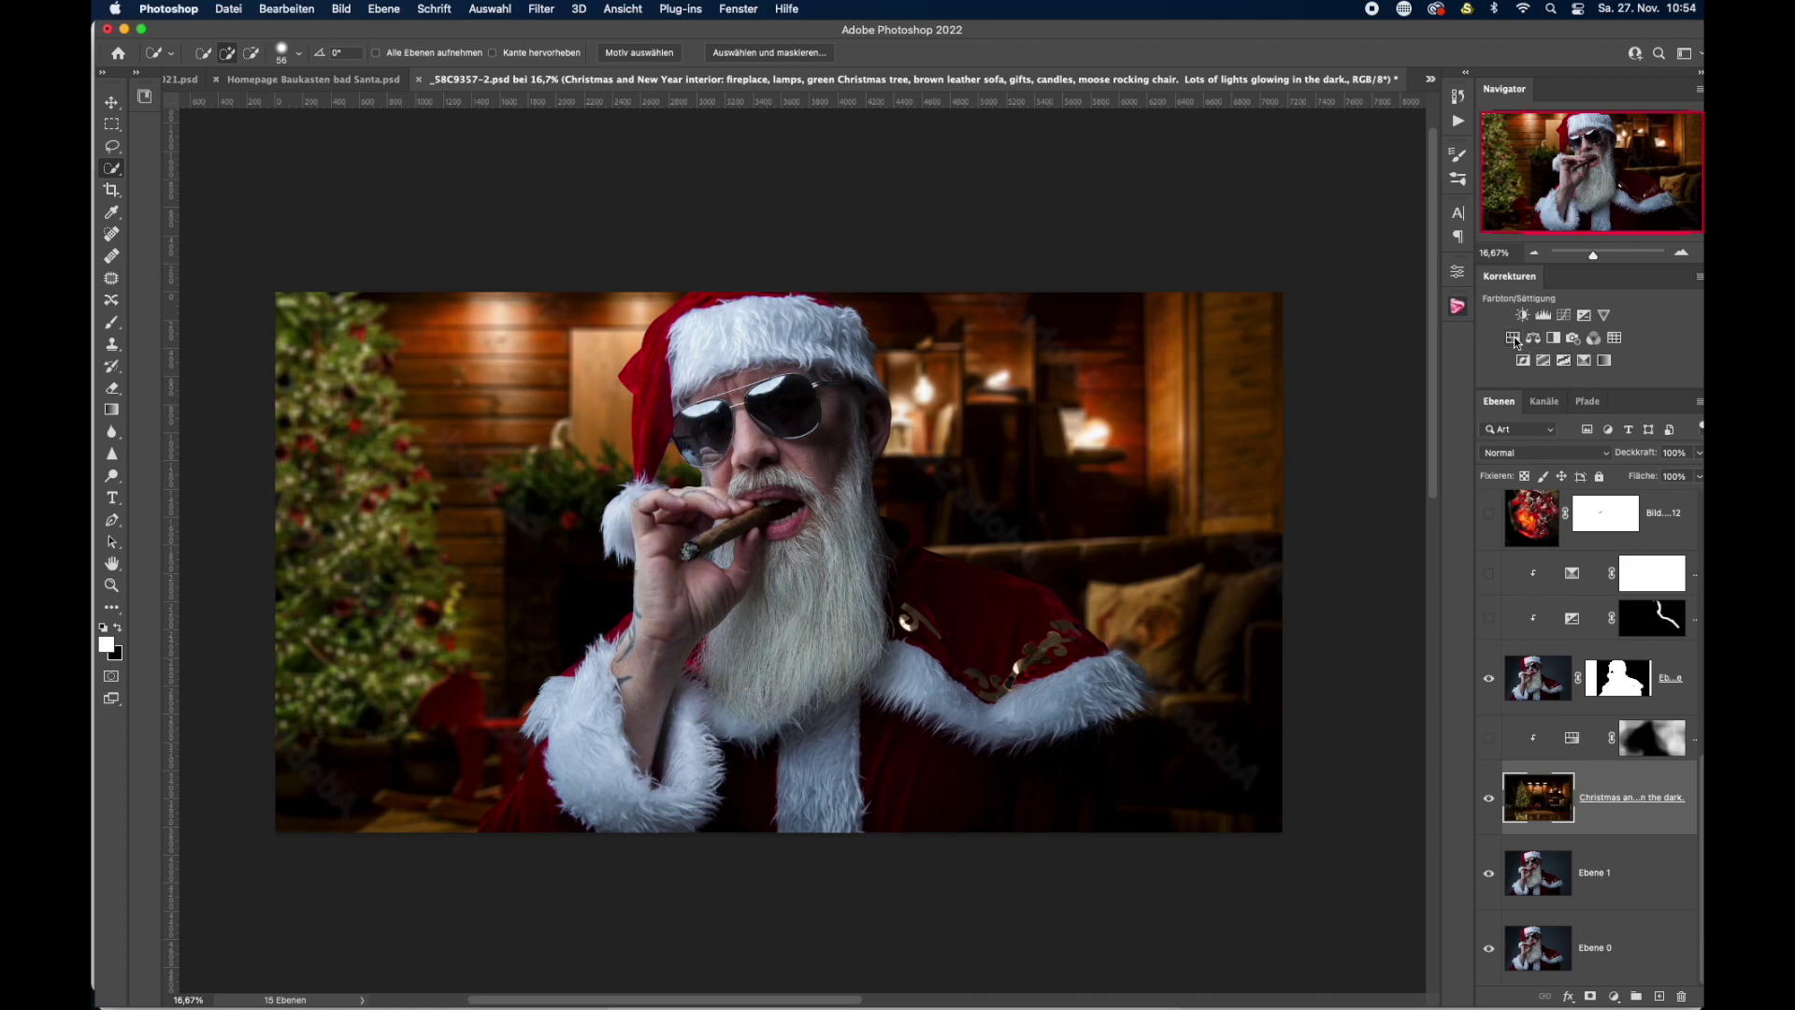
Turn on the Hue/Saturation adjustment (Saturation -27, Lightness -60) clipped to the living-room background.
{"action": "left_click", "coordinate": [1650, 739]}
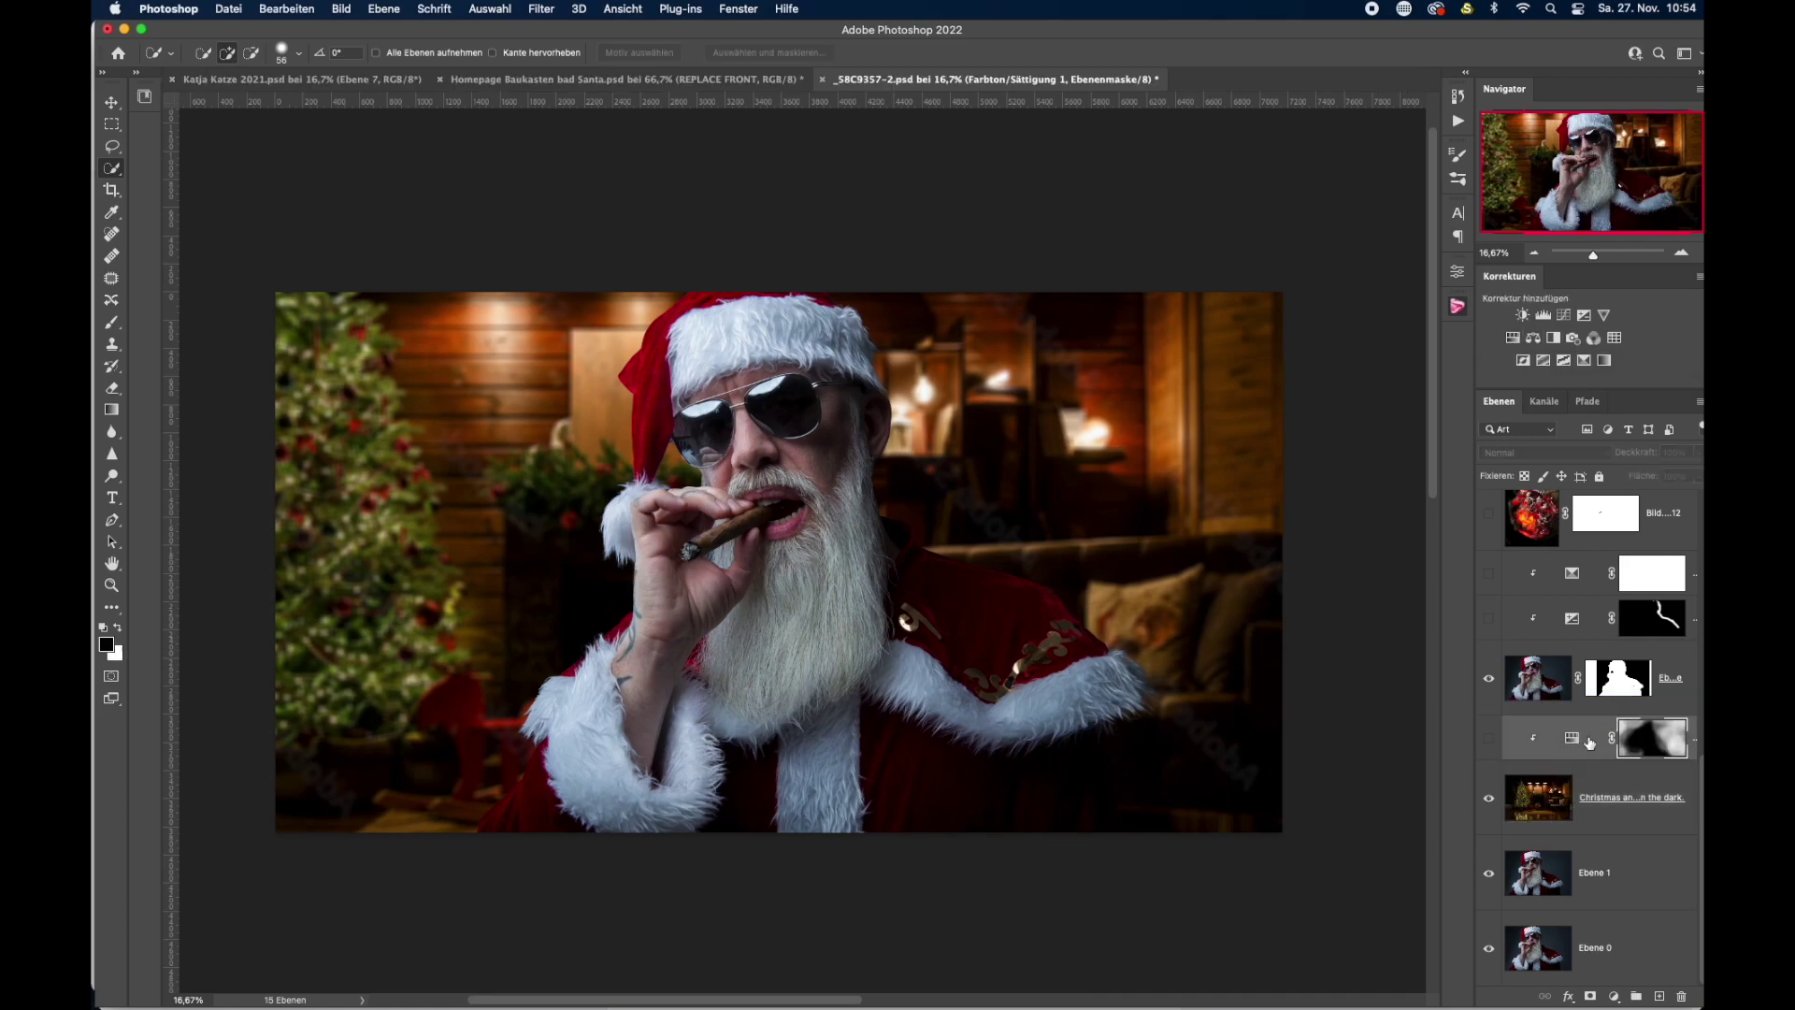
{"action": "left_click", "coordinate": [1489, 739]}
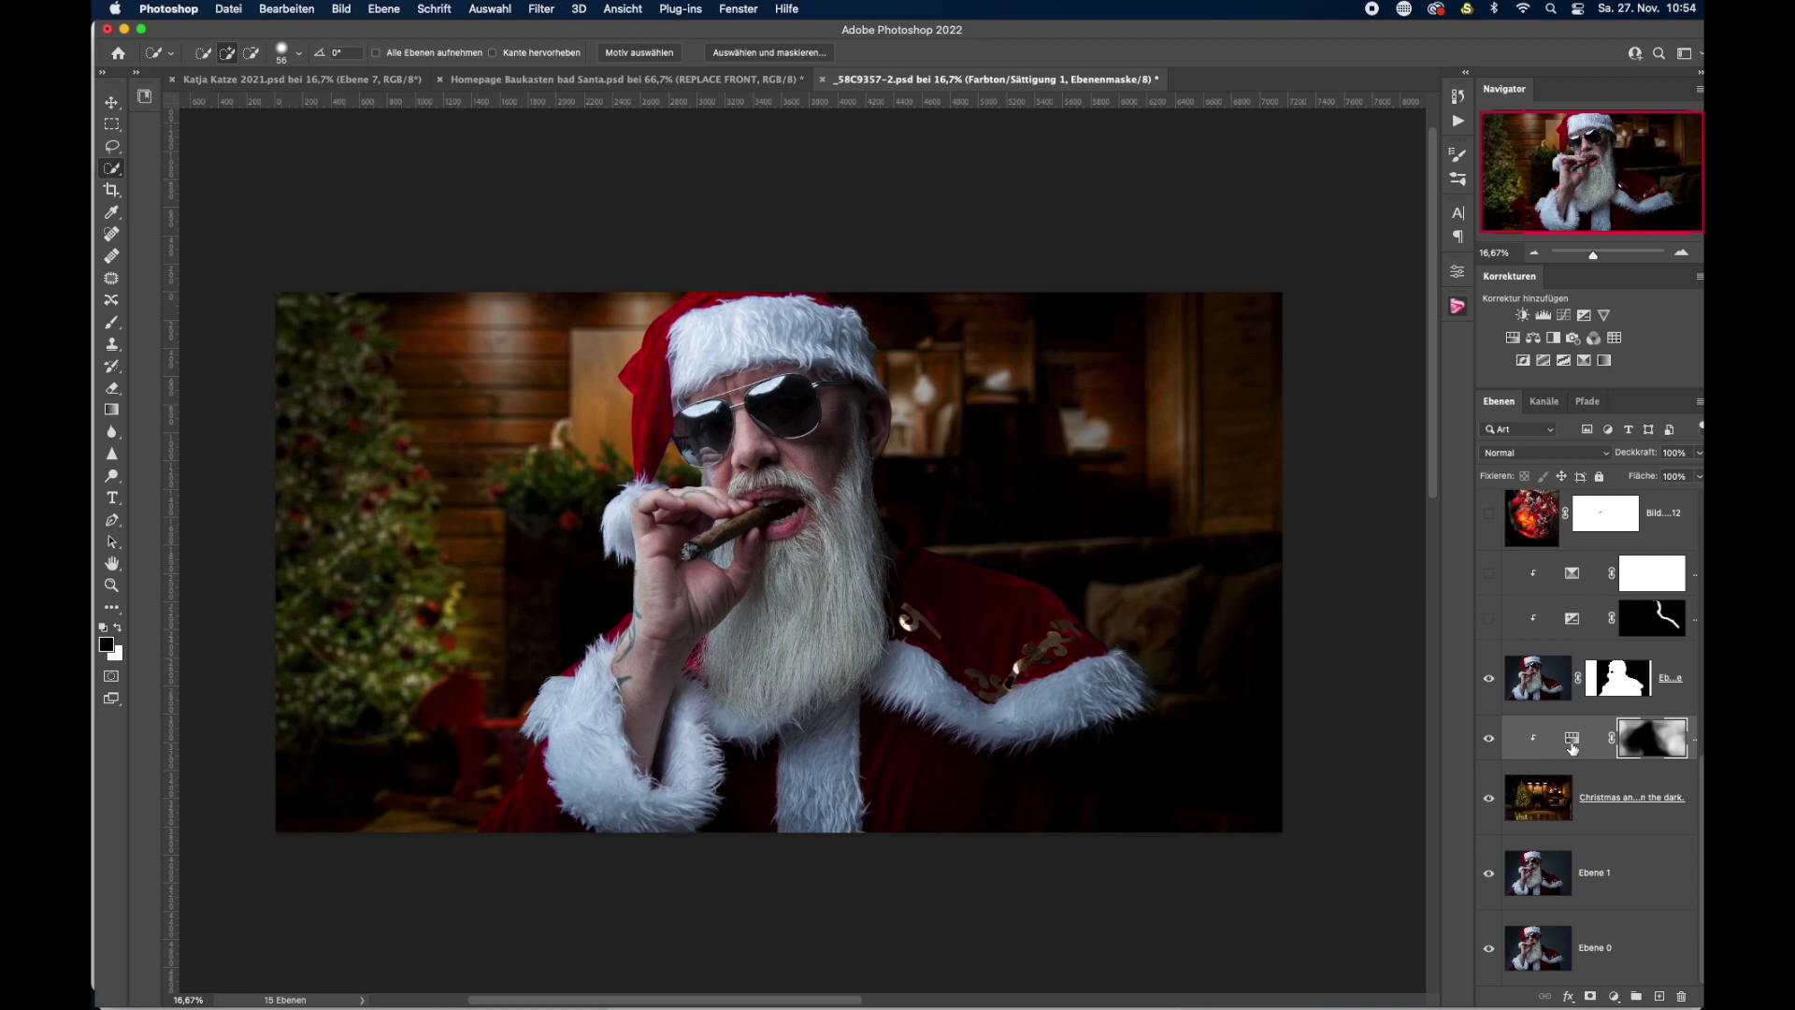
{"action": "double_click", "coordinate": [1572, 741]}
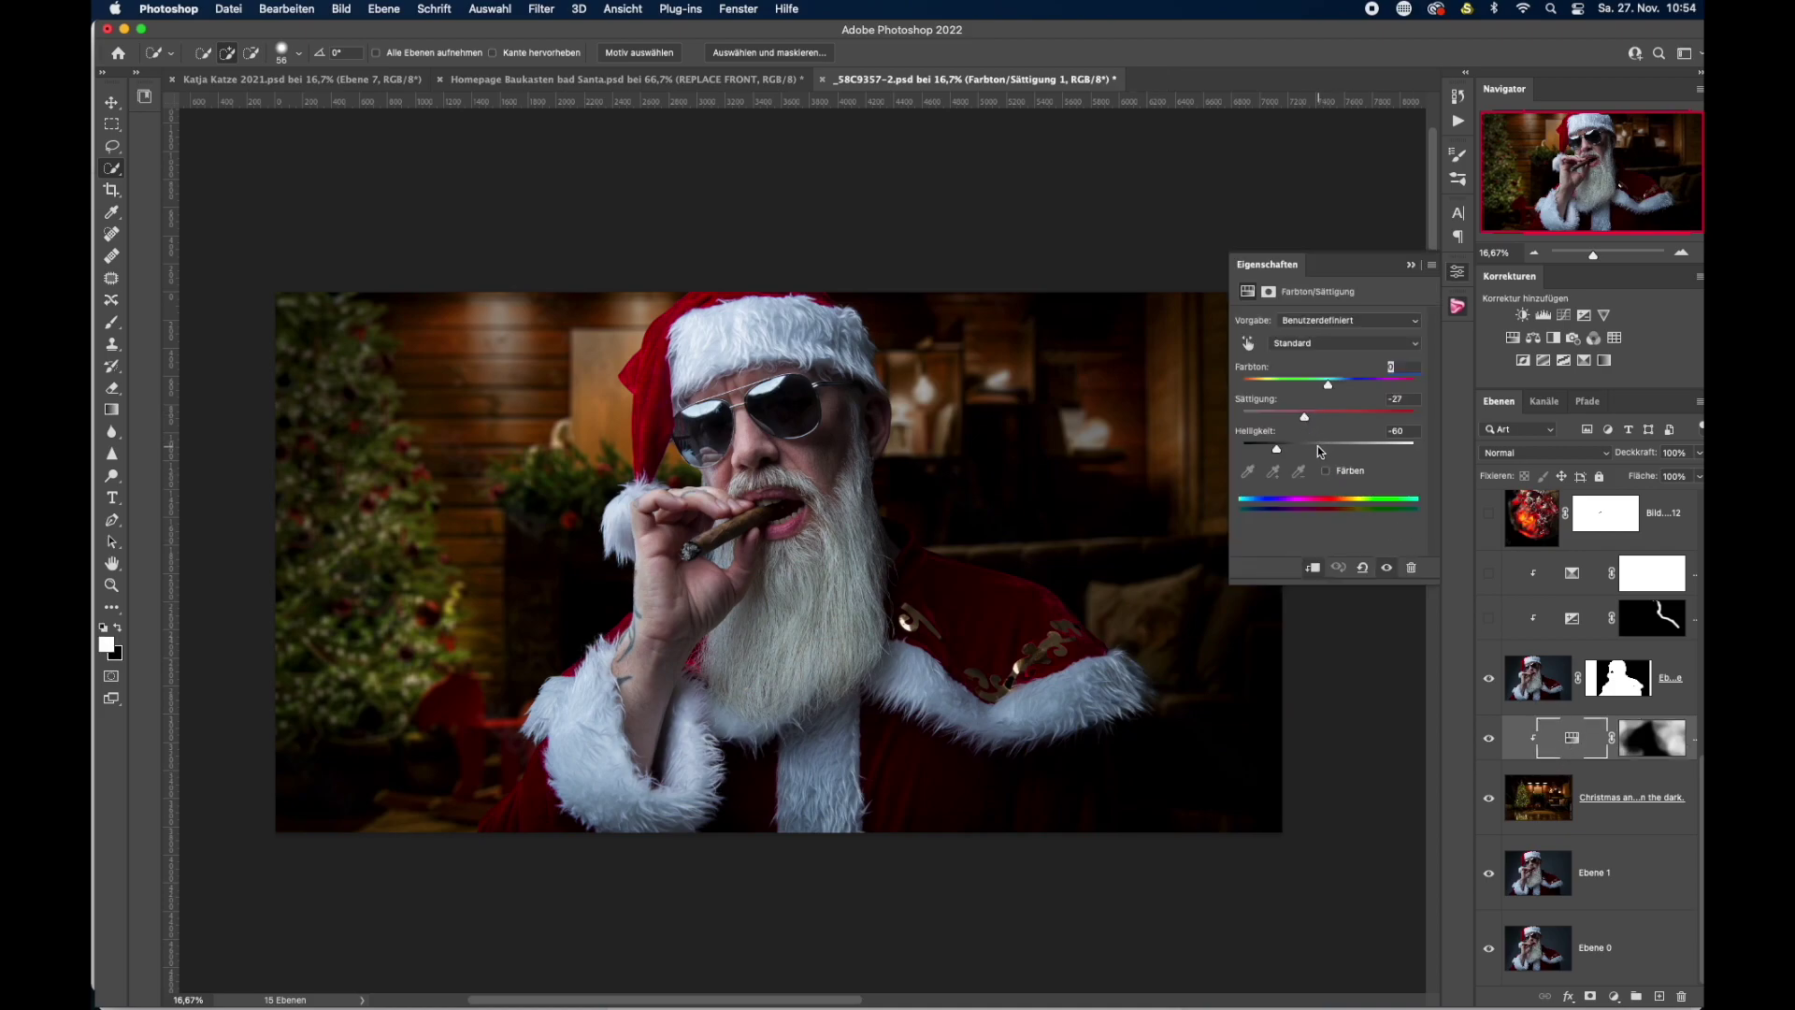
{"action": "left_click", "coordinate": [1314, 567]}
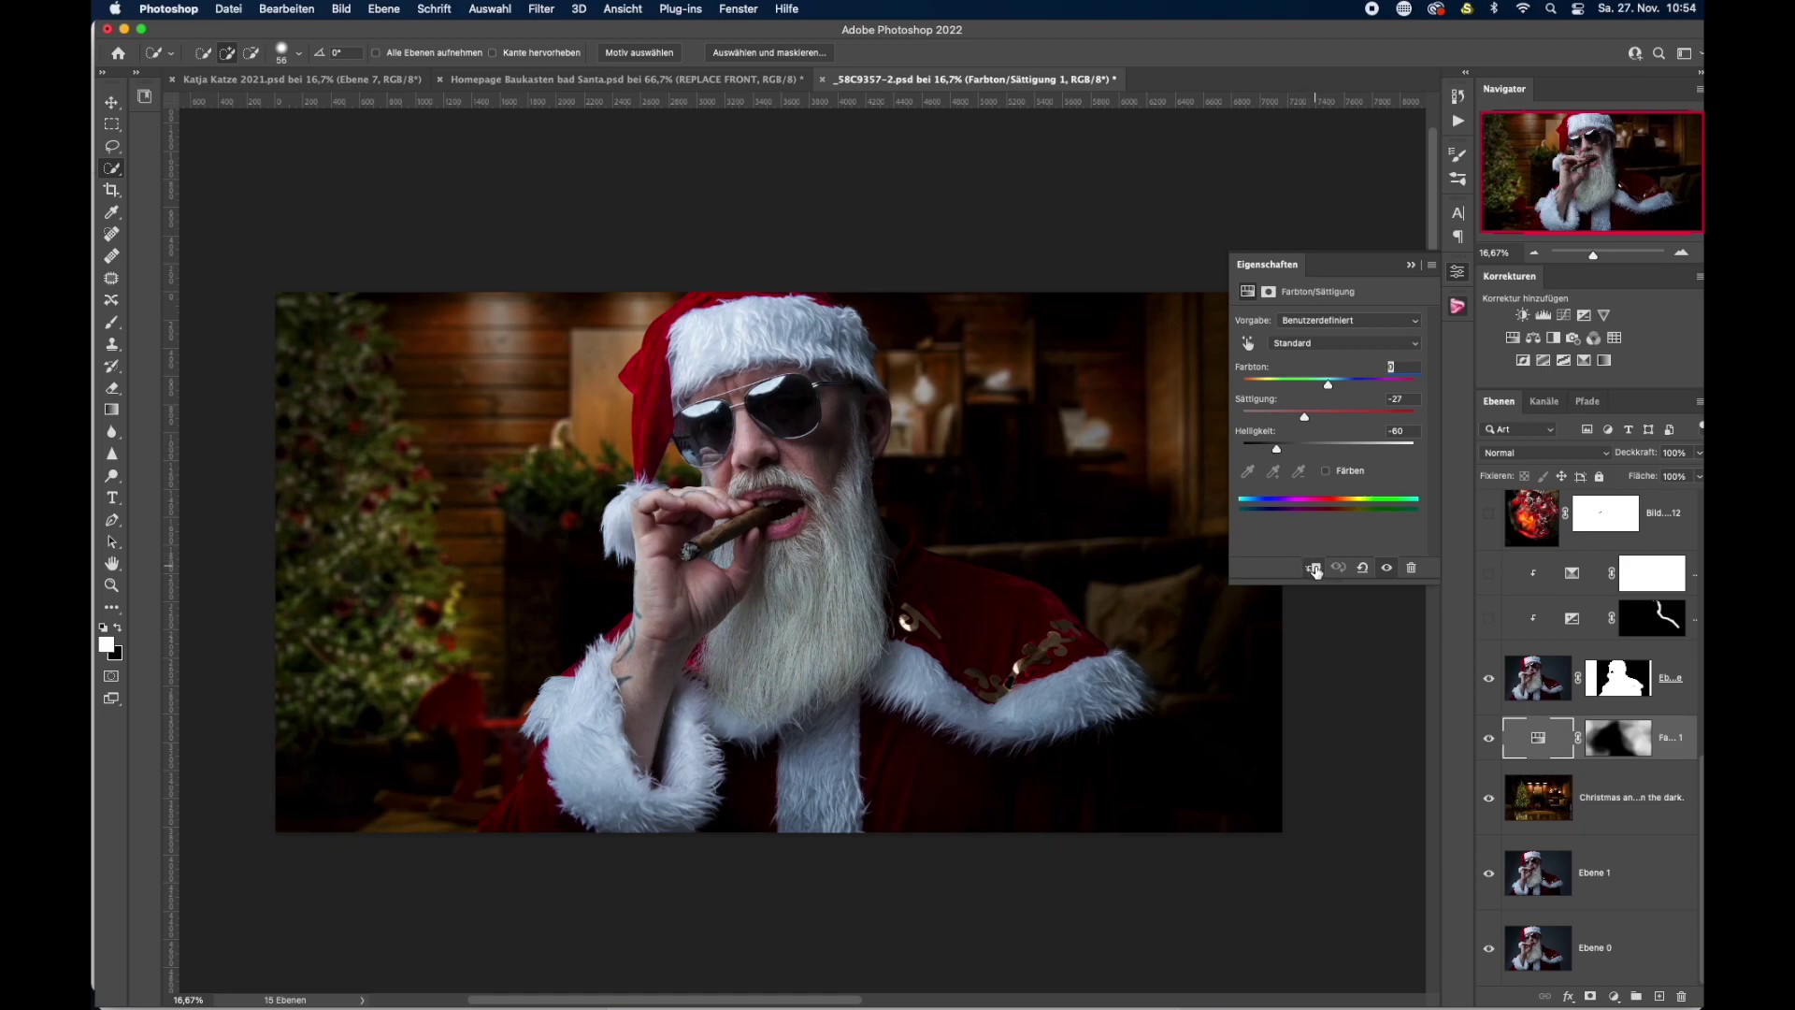
{"action": "left_click", "coordinate": [1314, 567]}
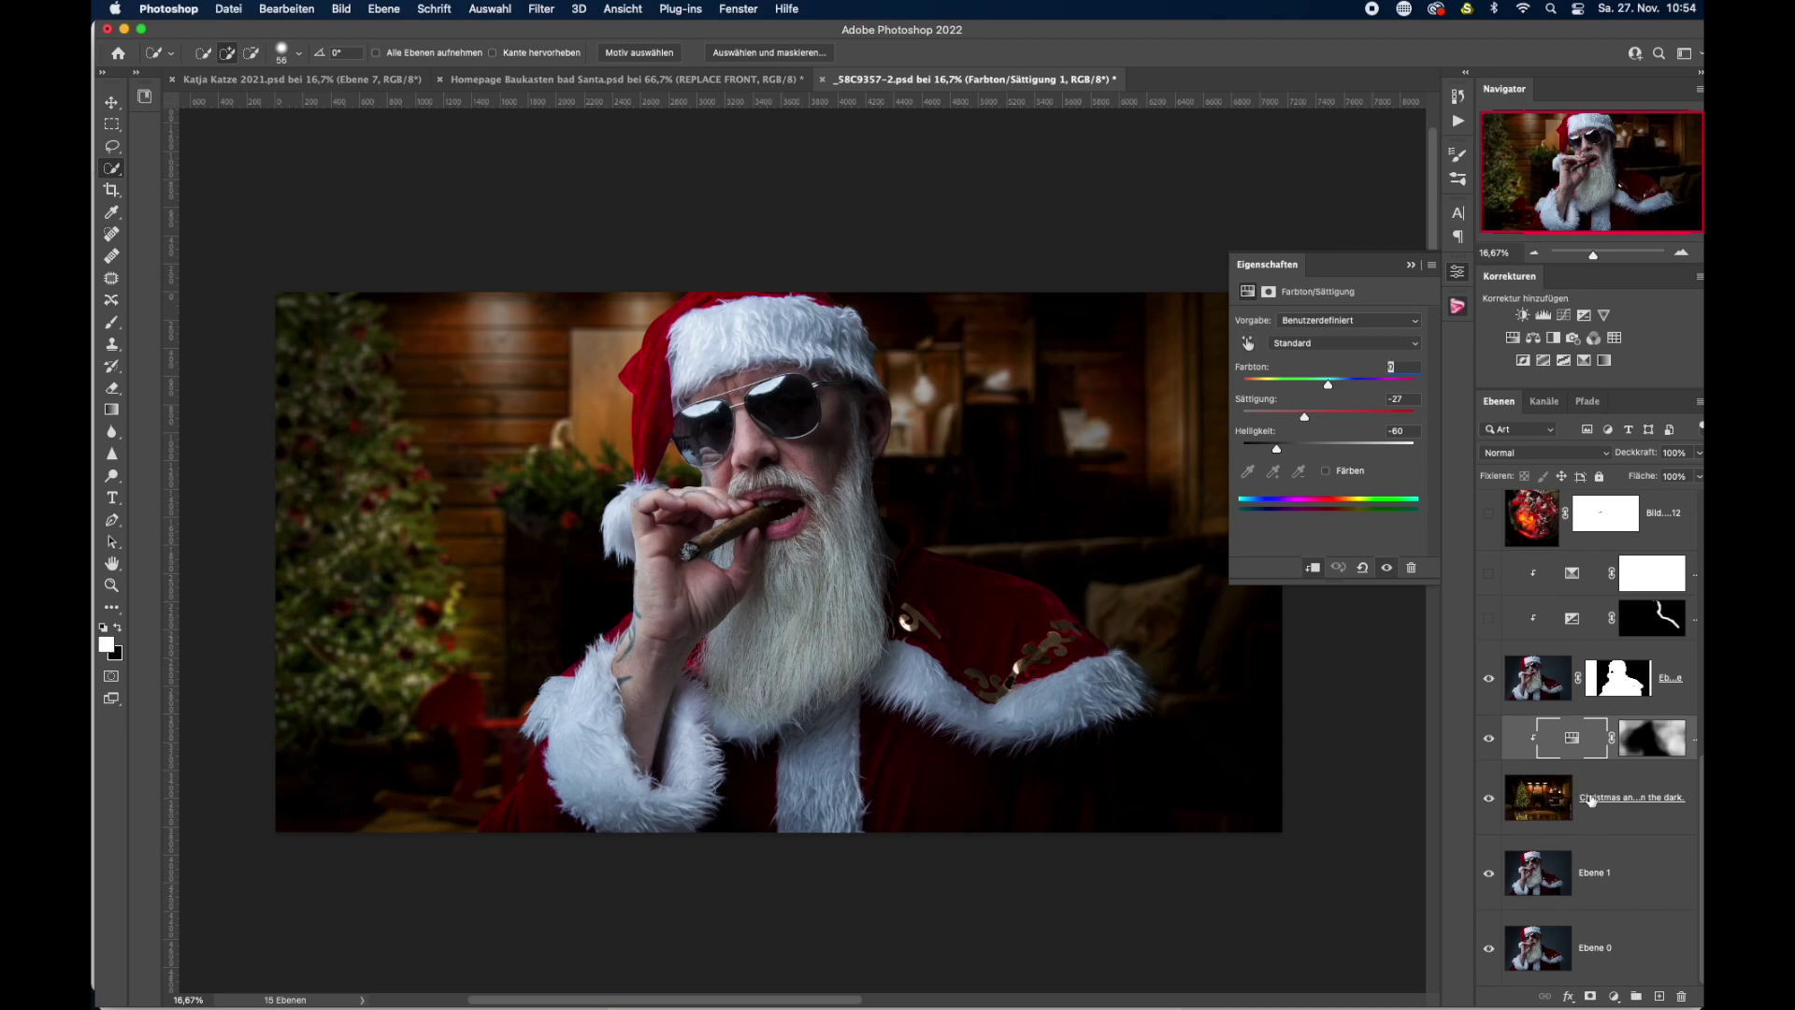
{"action": "left_click", "coordinate": [1412, 268]}
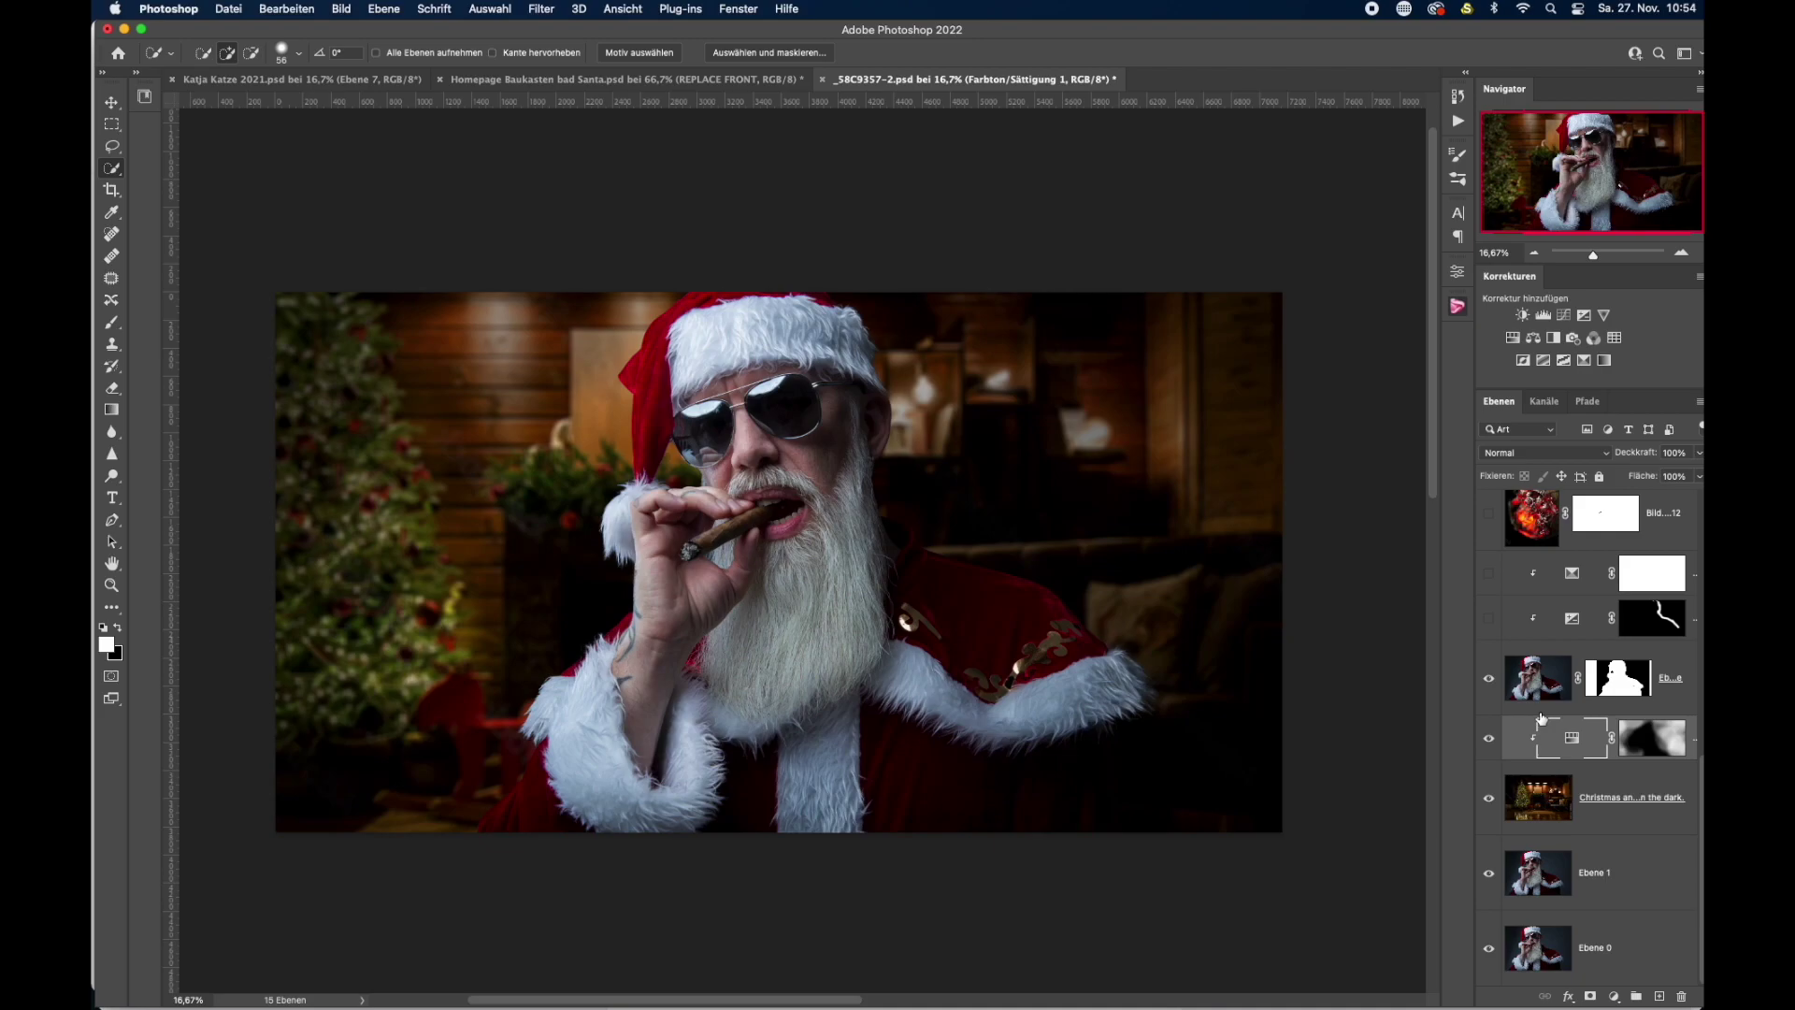
{"action": "left_click", "coordinate": [1651, 787]}
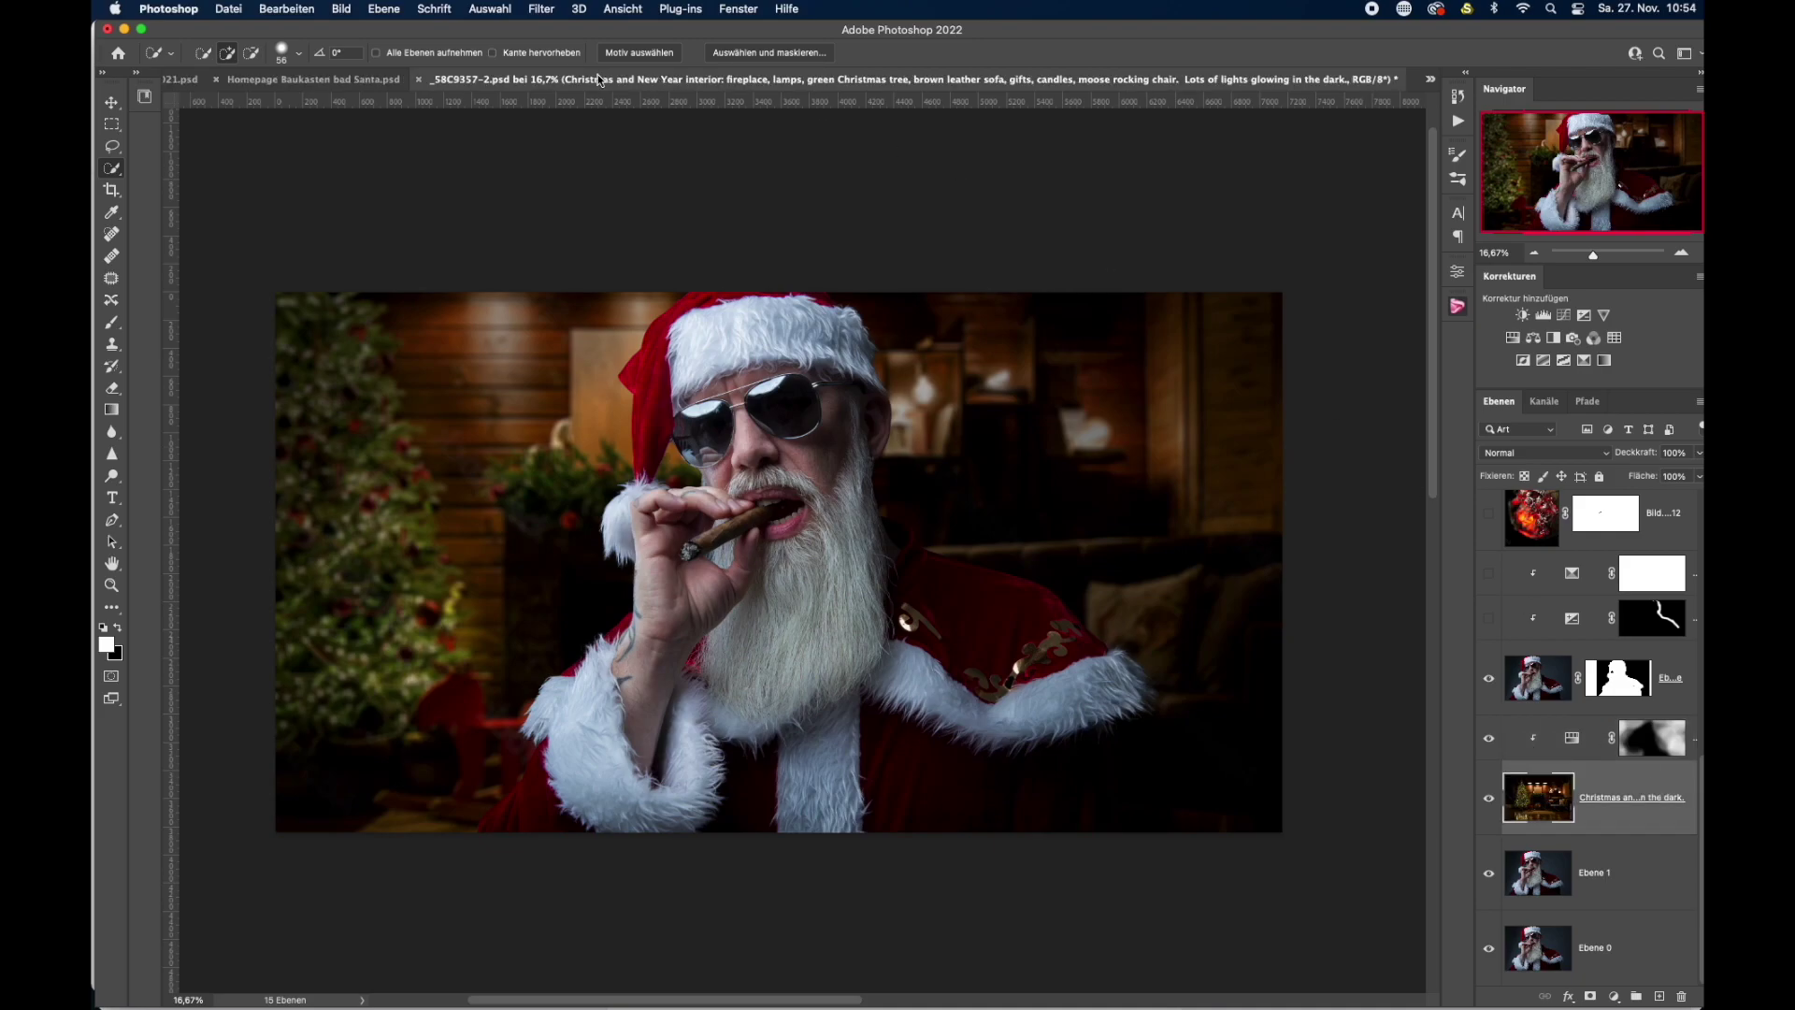
{"action": "left_click", "coordinate": [541, 9]}
{"action": "mouse_move", "coordinate": [592, 348]}
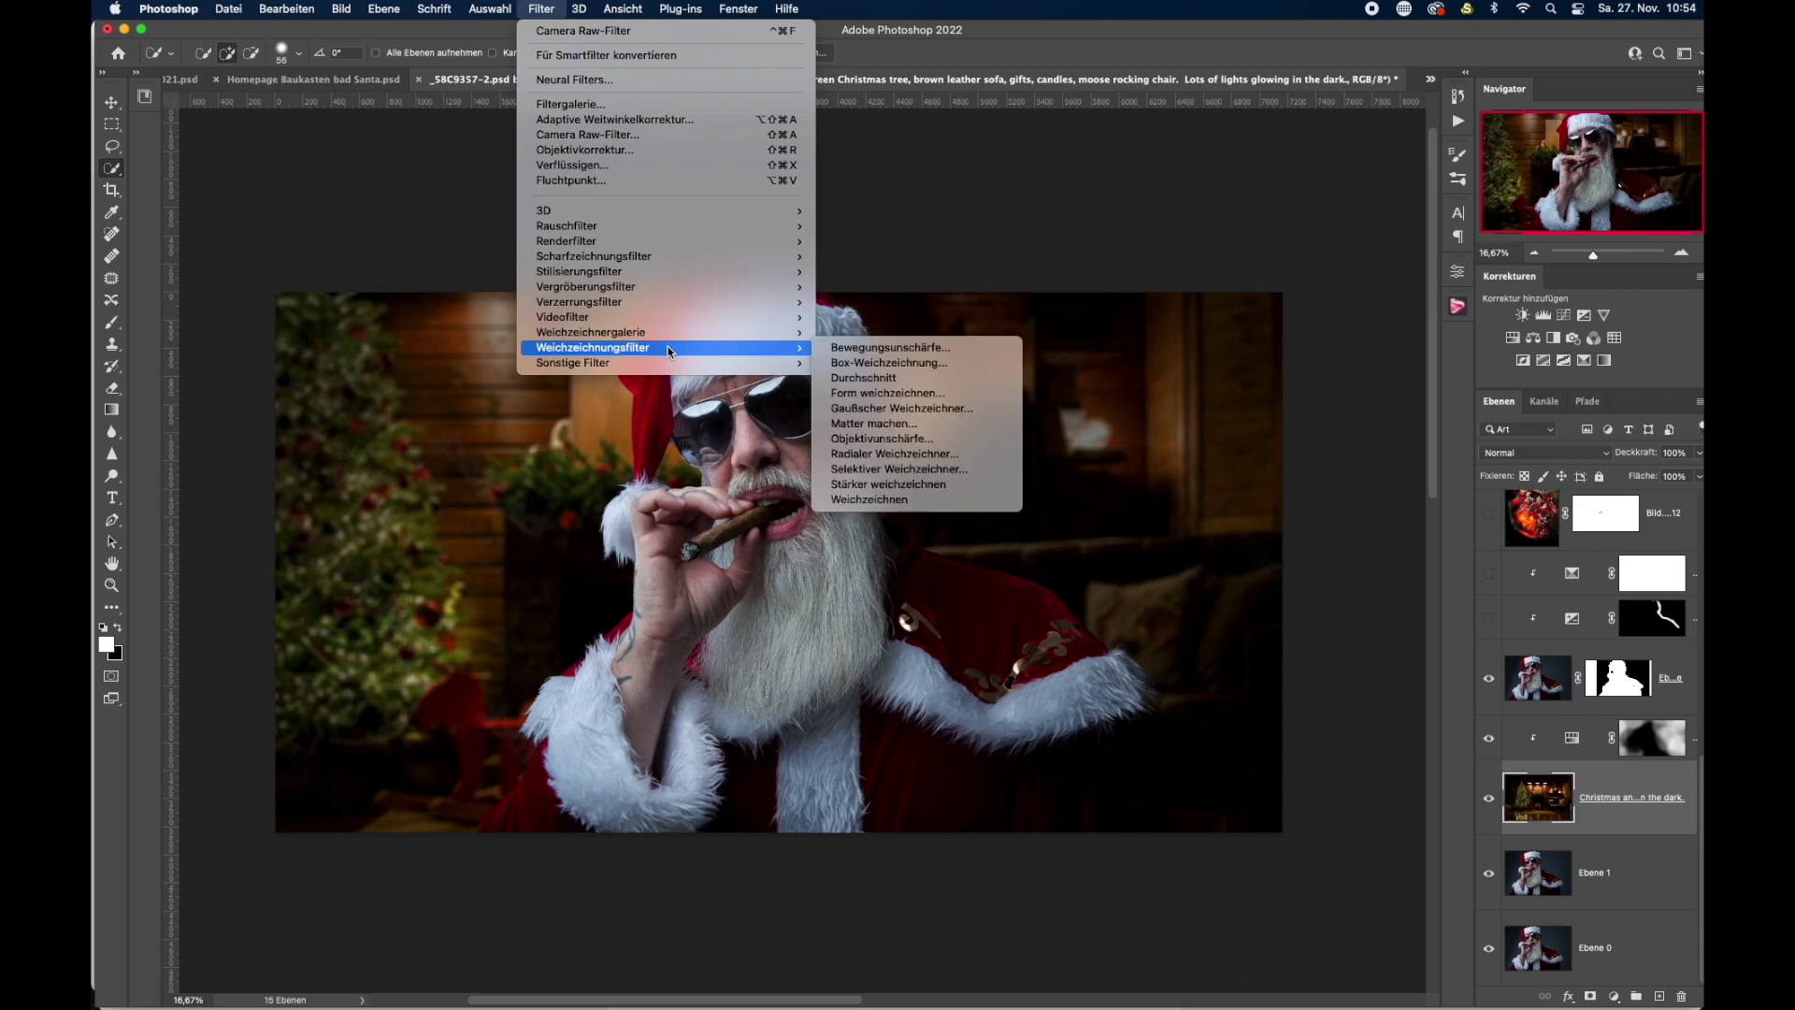
{"action": "left_click", "coordinate": [959, 362]}
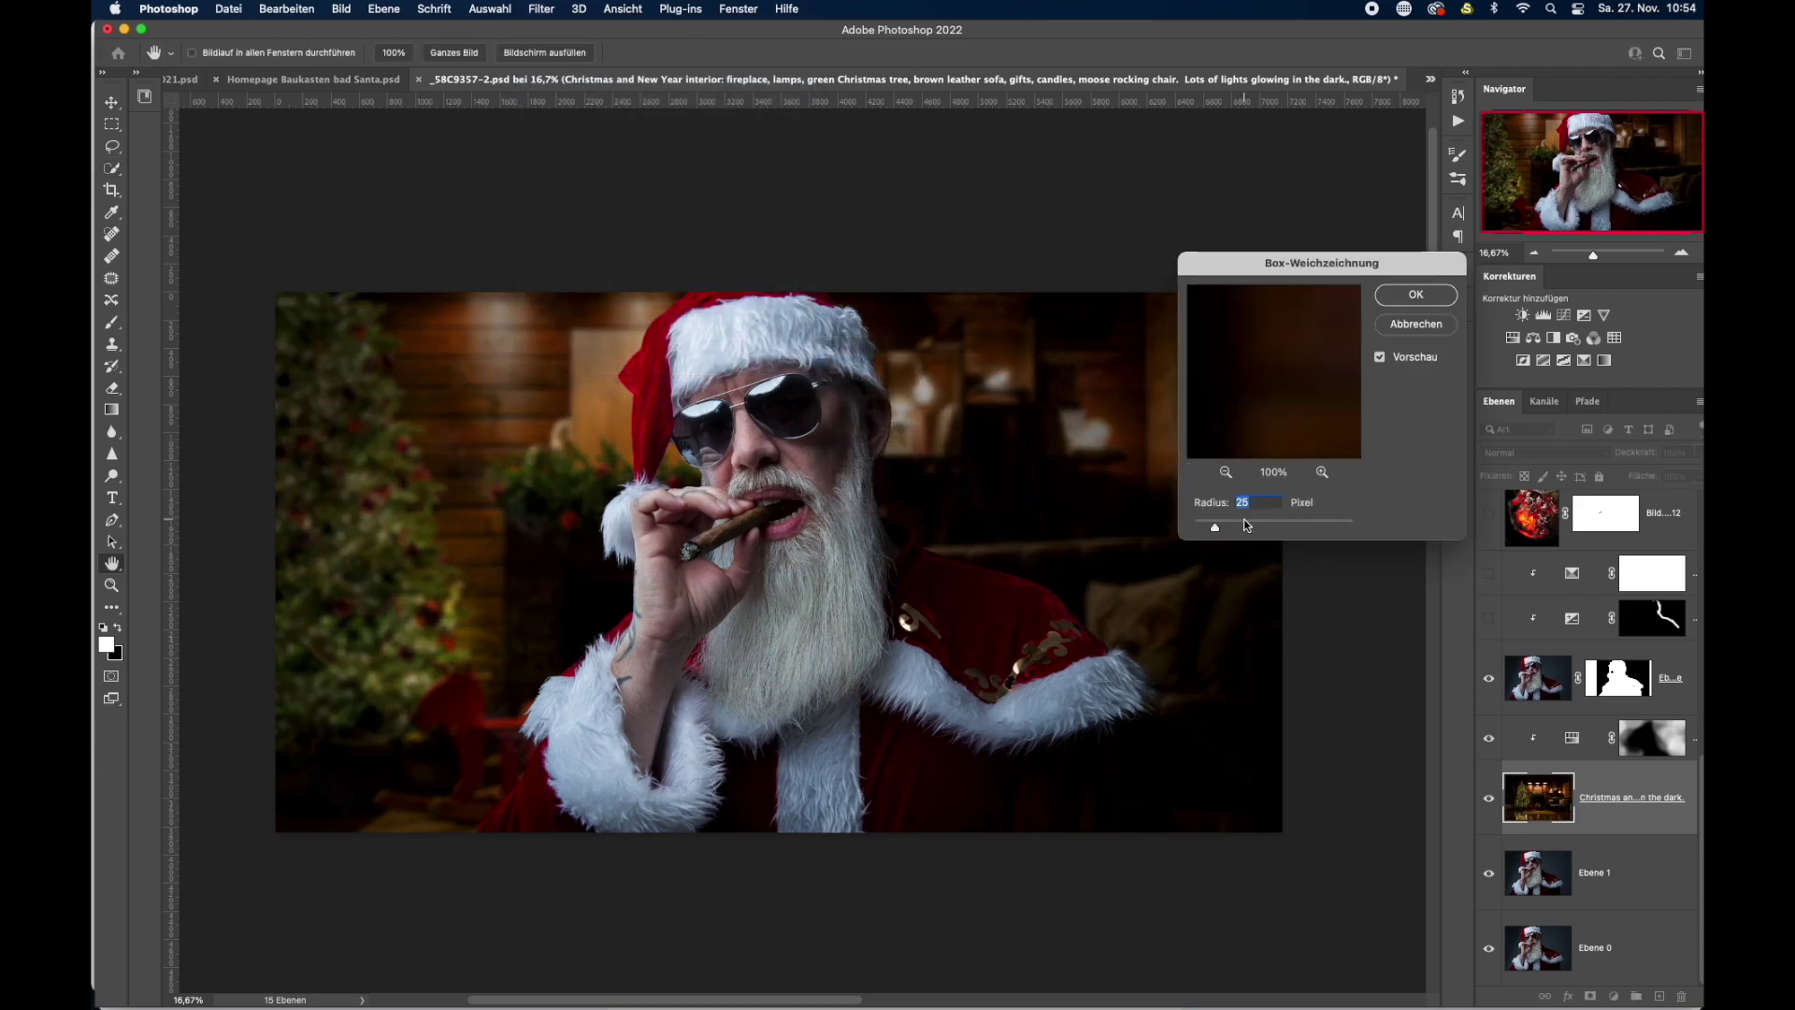
{"action": "key", "text": "Up"}
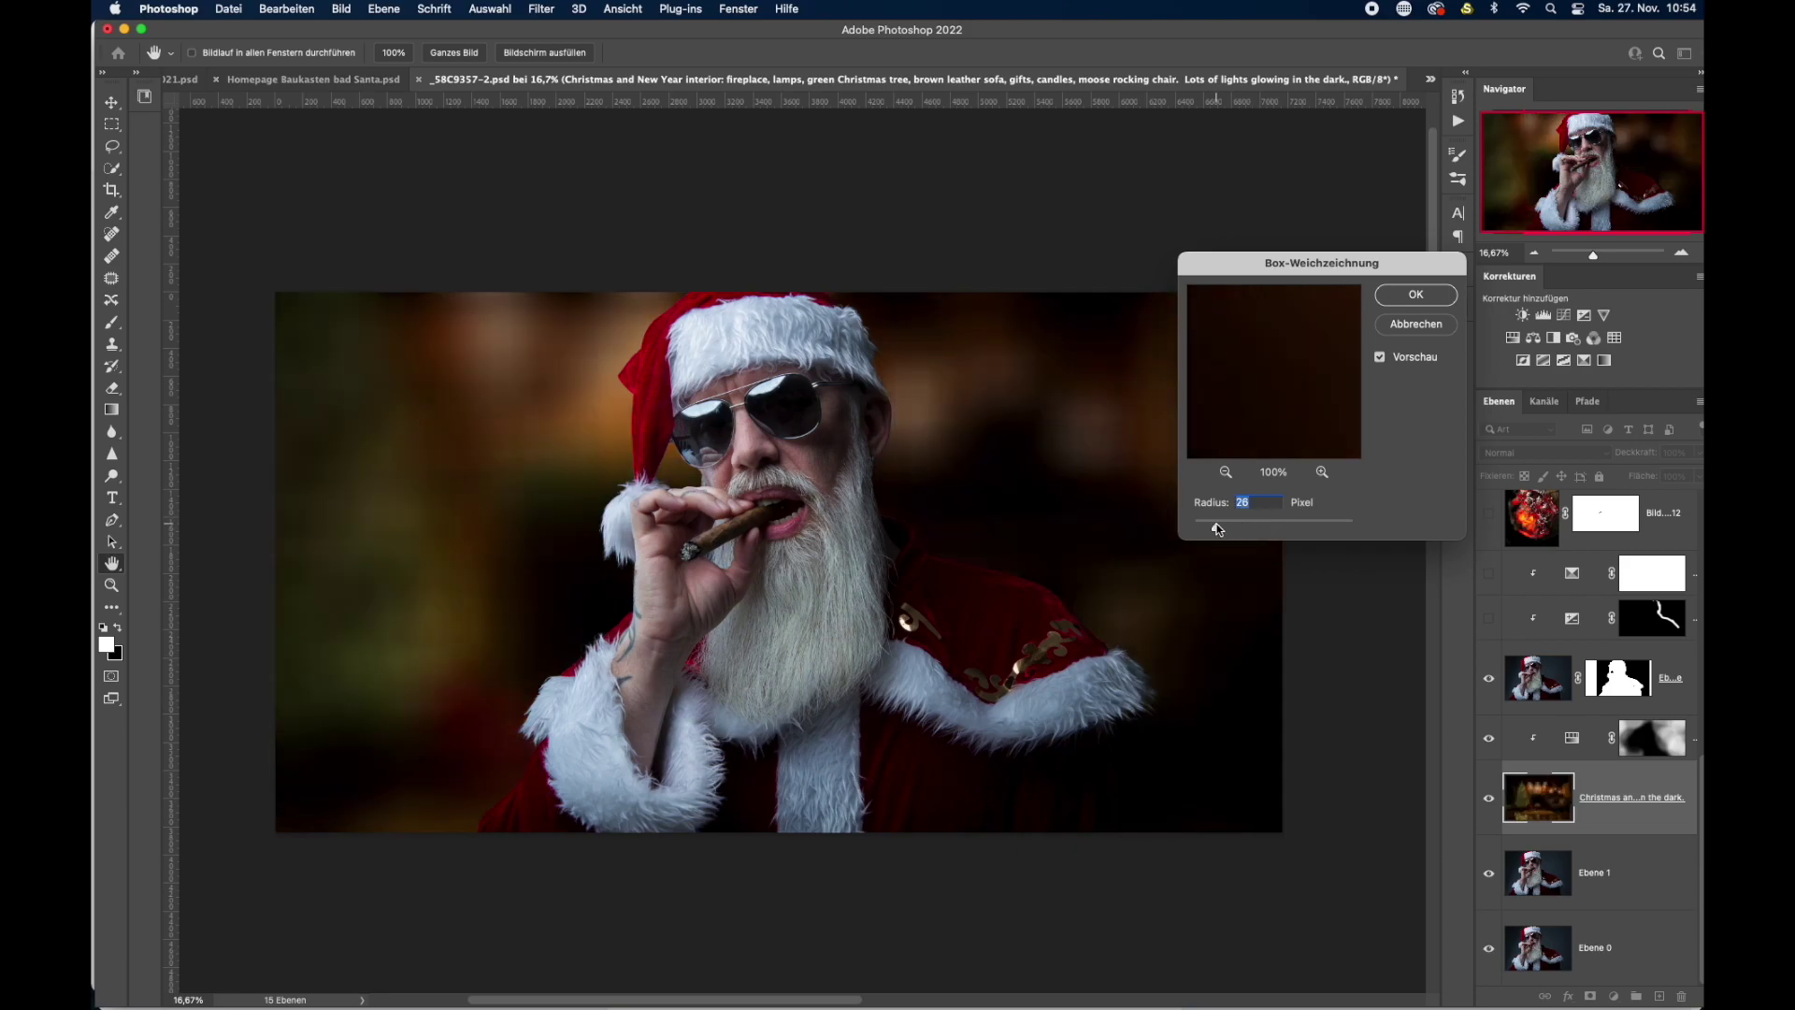
{"action": "left_click", "coordinate": [1417, 322]}
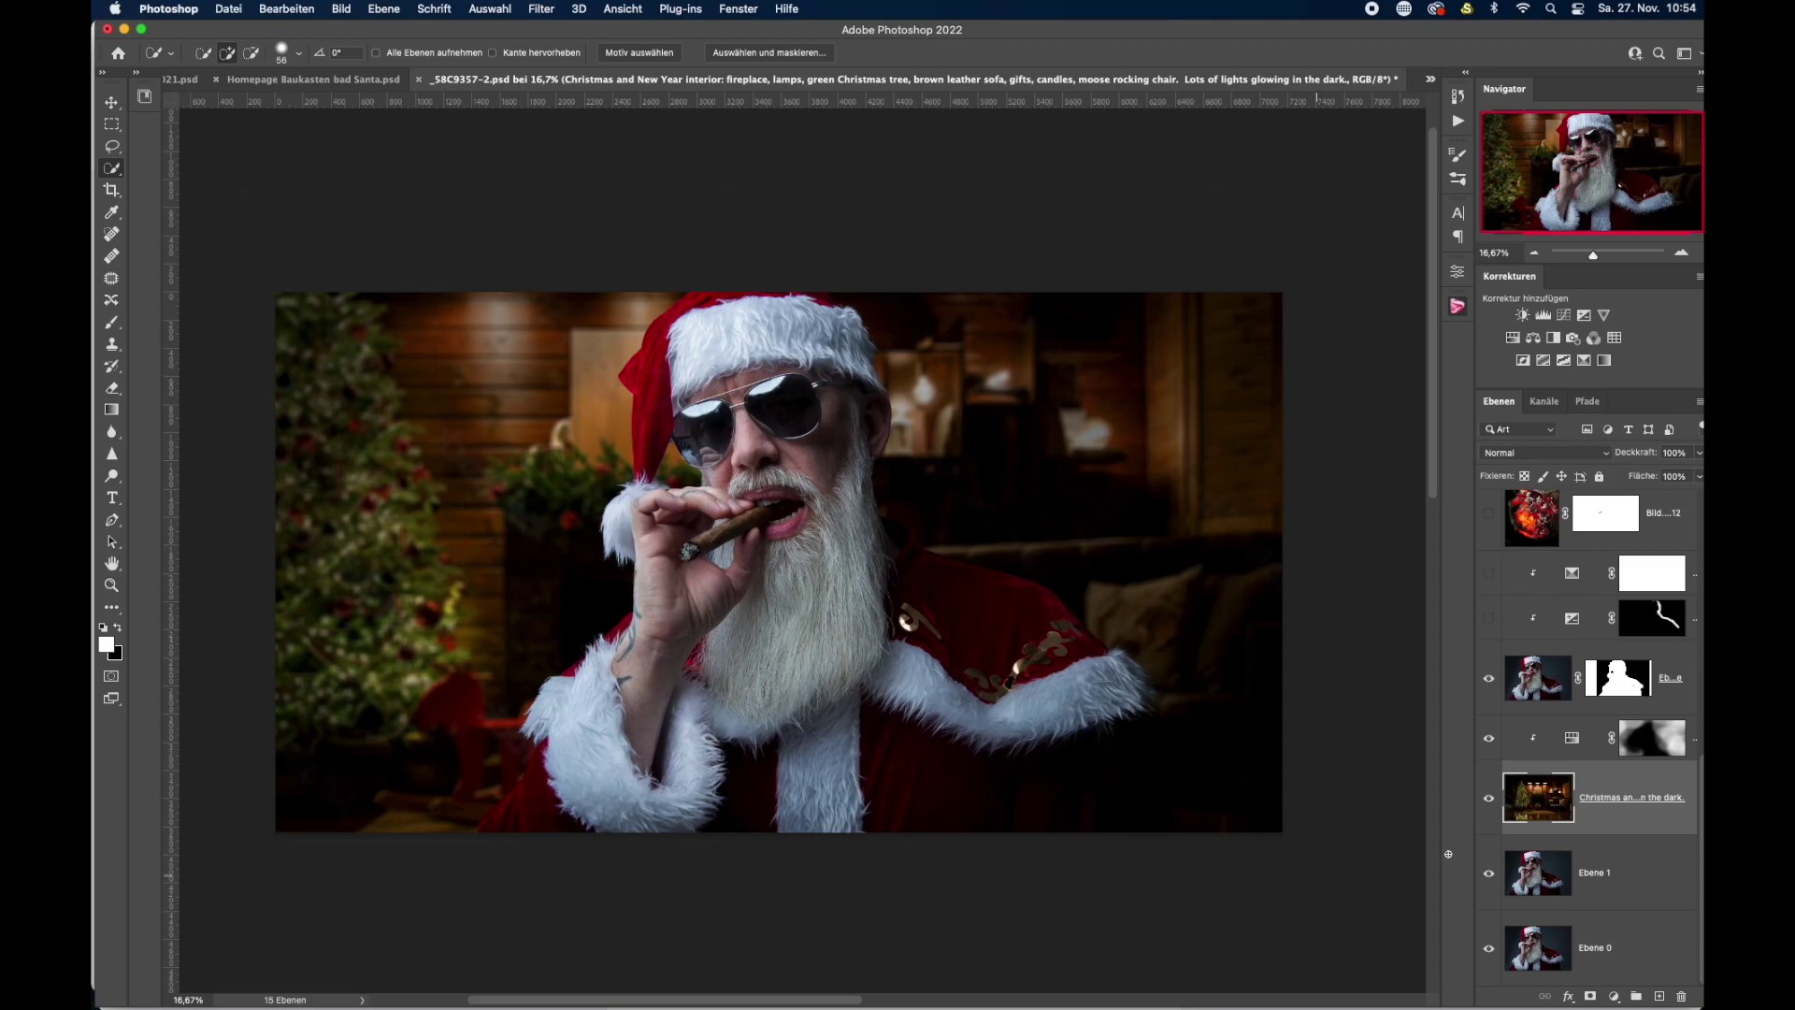
Switch on the Exposure adjustment layer and review its settings.
{"action": "scroll", "coordinate": [1581, 790], "scroll_direction": "up", "scroll_amount": 3}
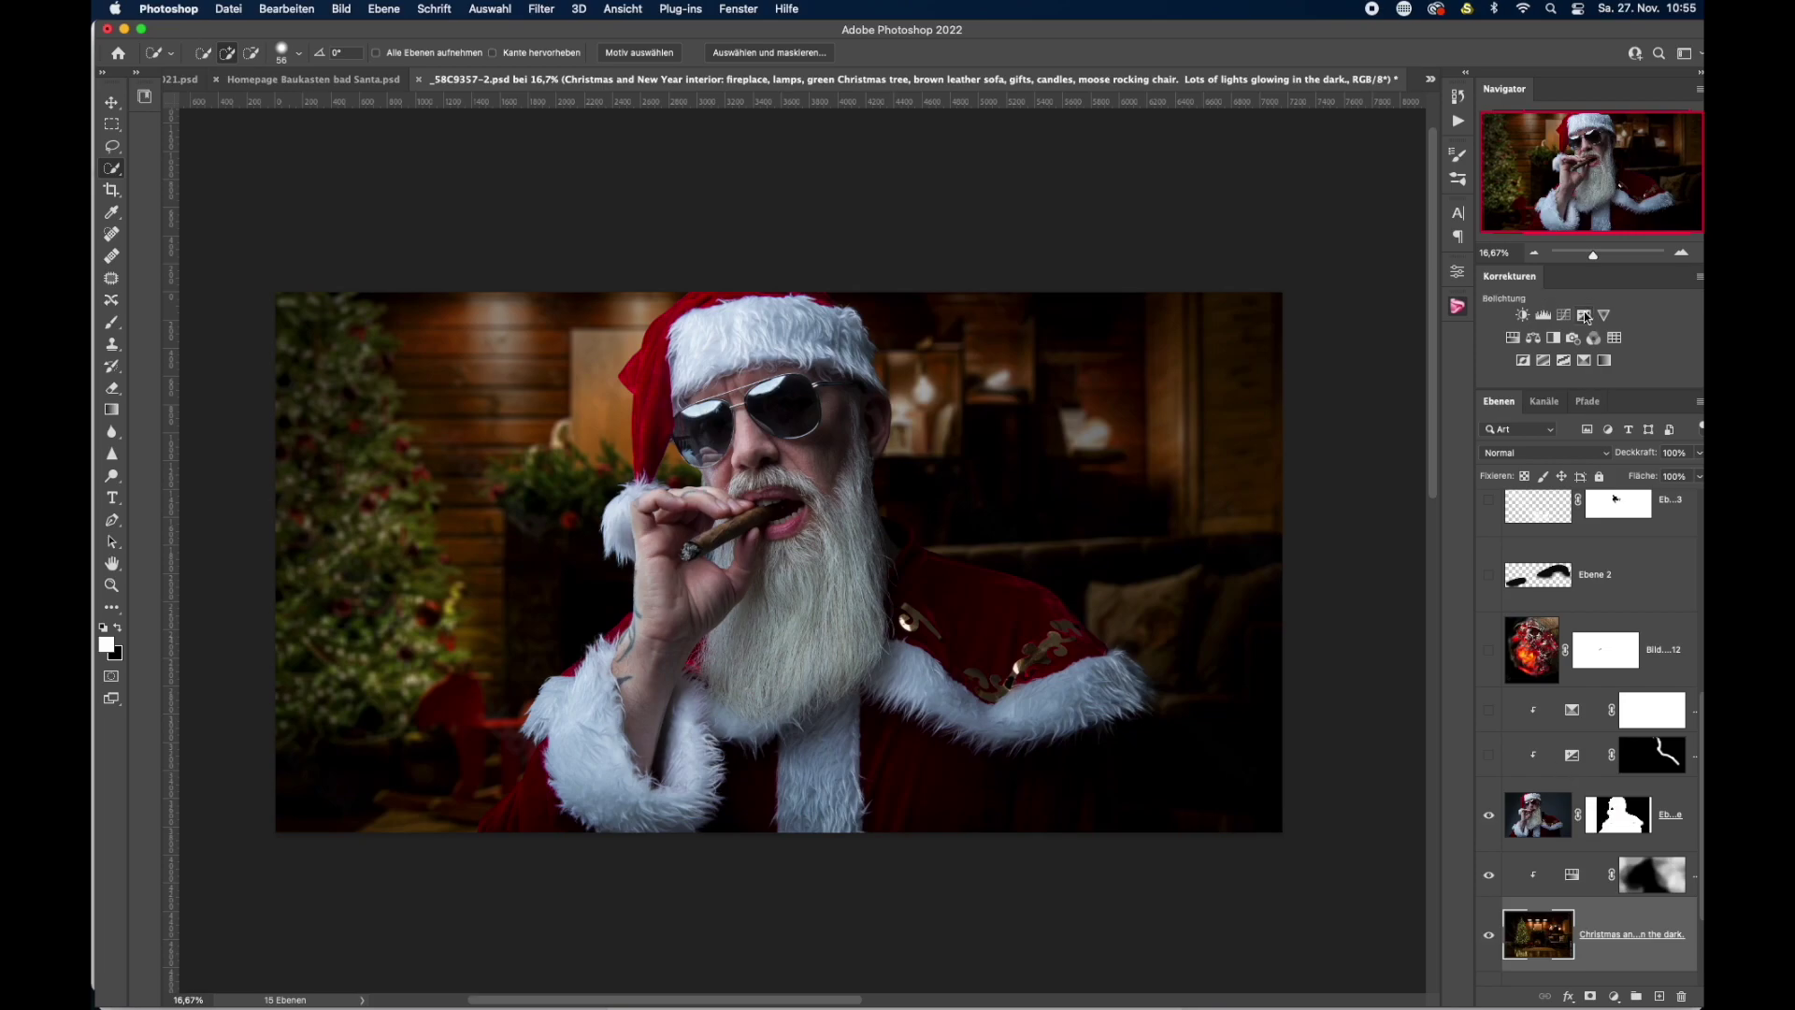
{"action": "left_click", "coordinate": [1573, 765]}
{"action": "left_click", "coordinate": [1497, 762]}
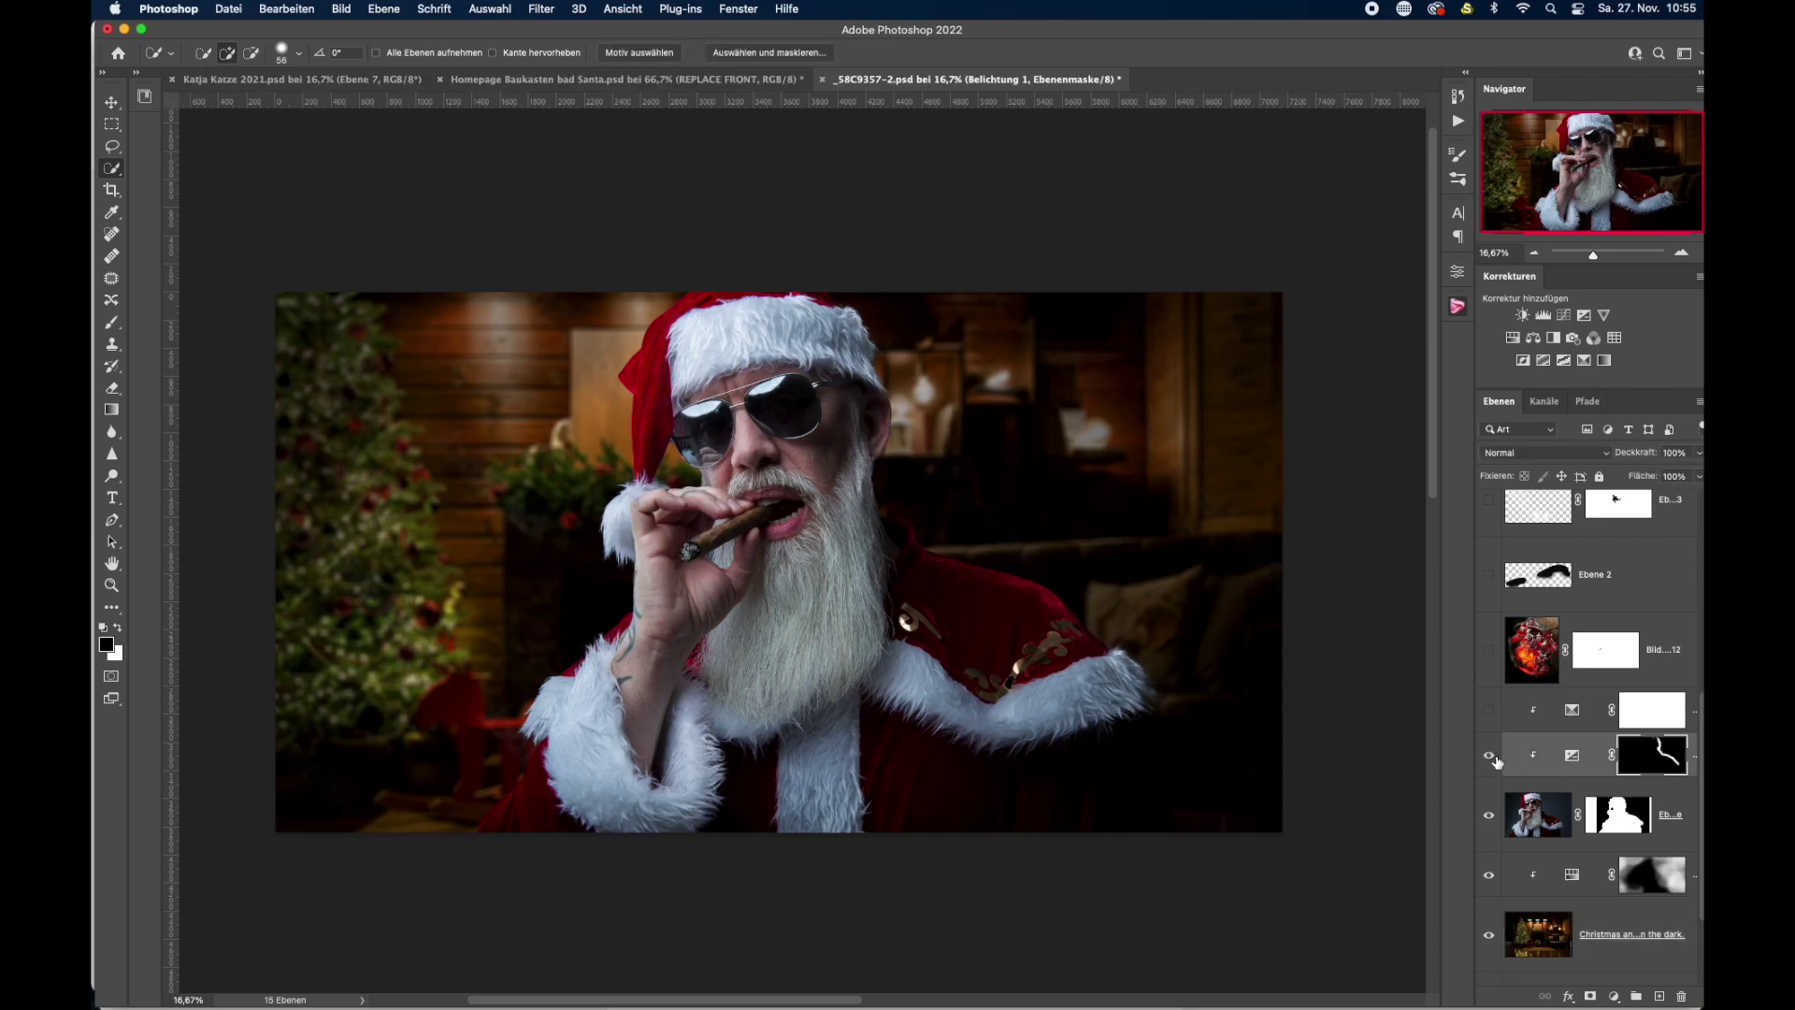
{"action": "left_click", "coordinate": [1497, 762]}
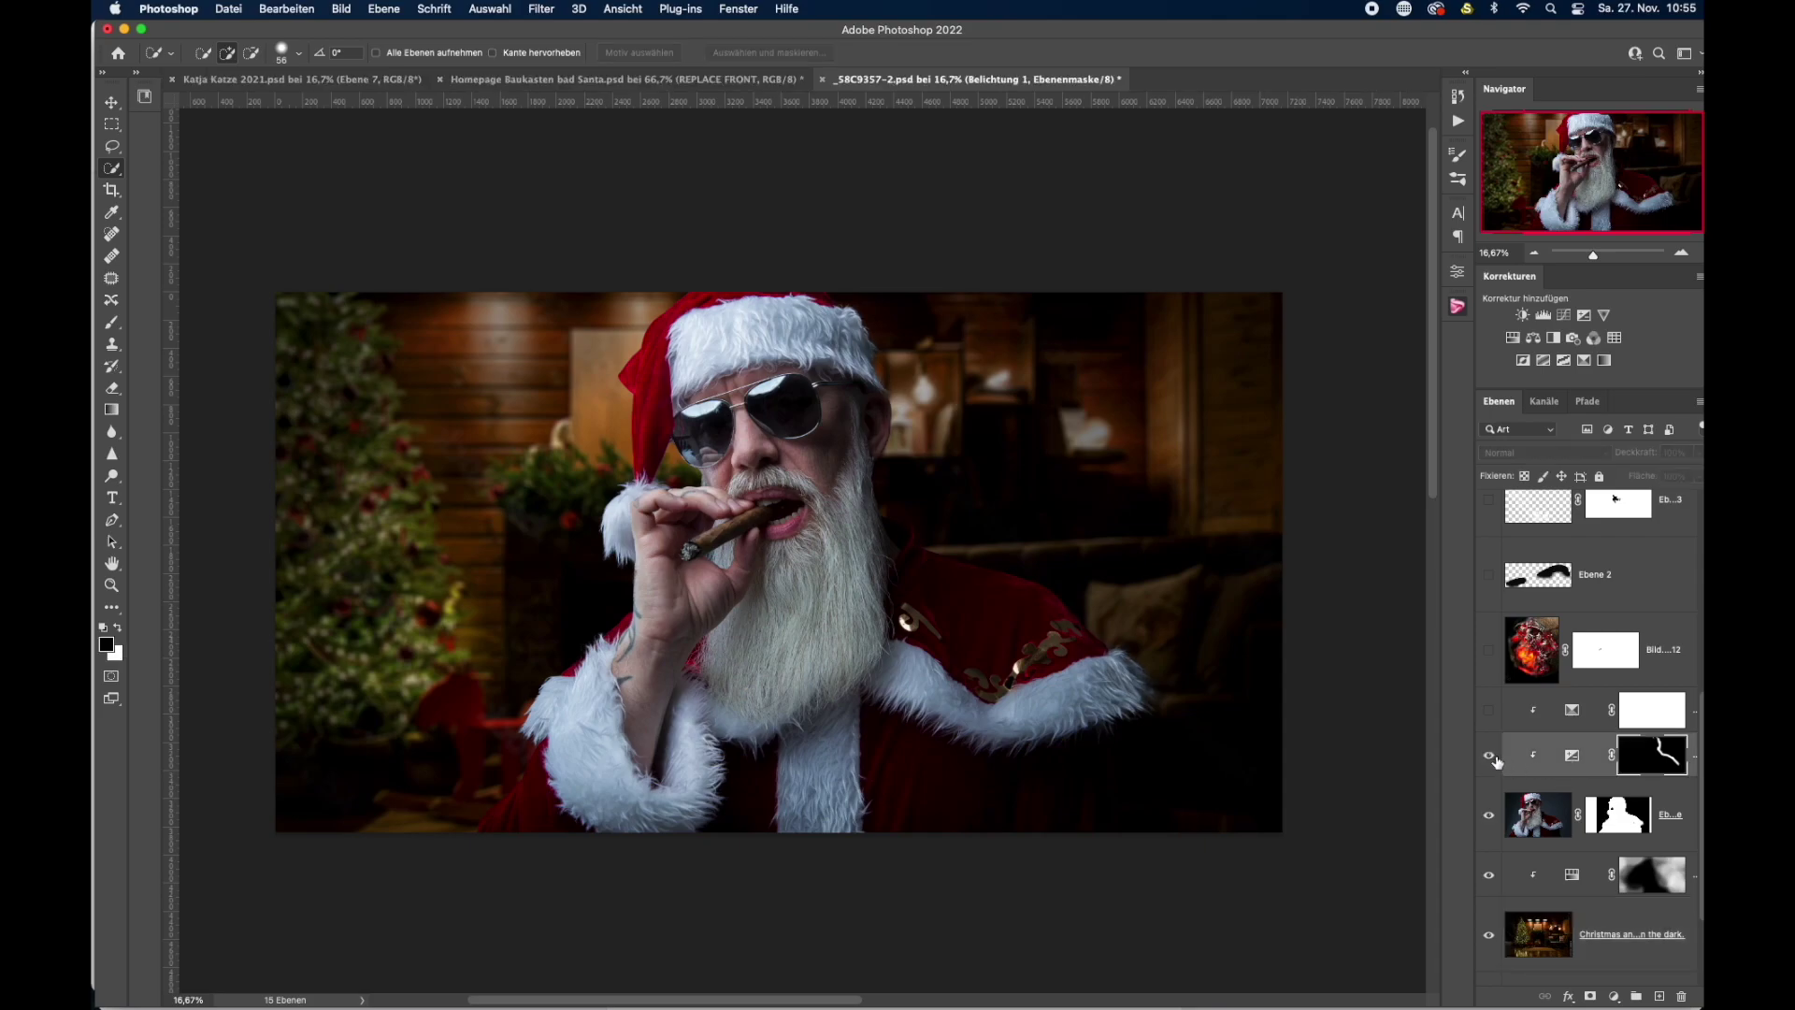
{"action": "double_click", "coordinate": [1571, 756]}
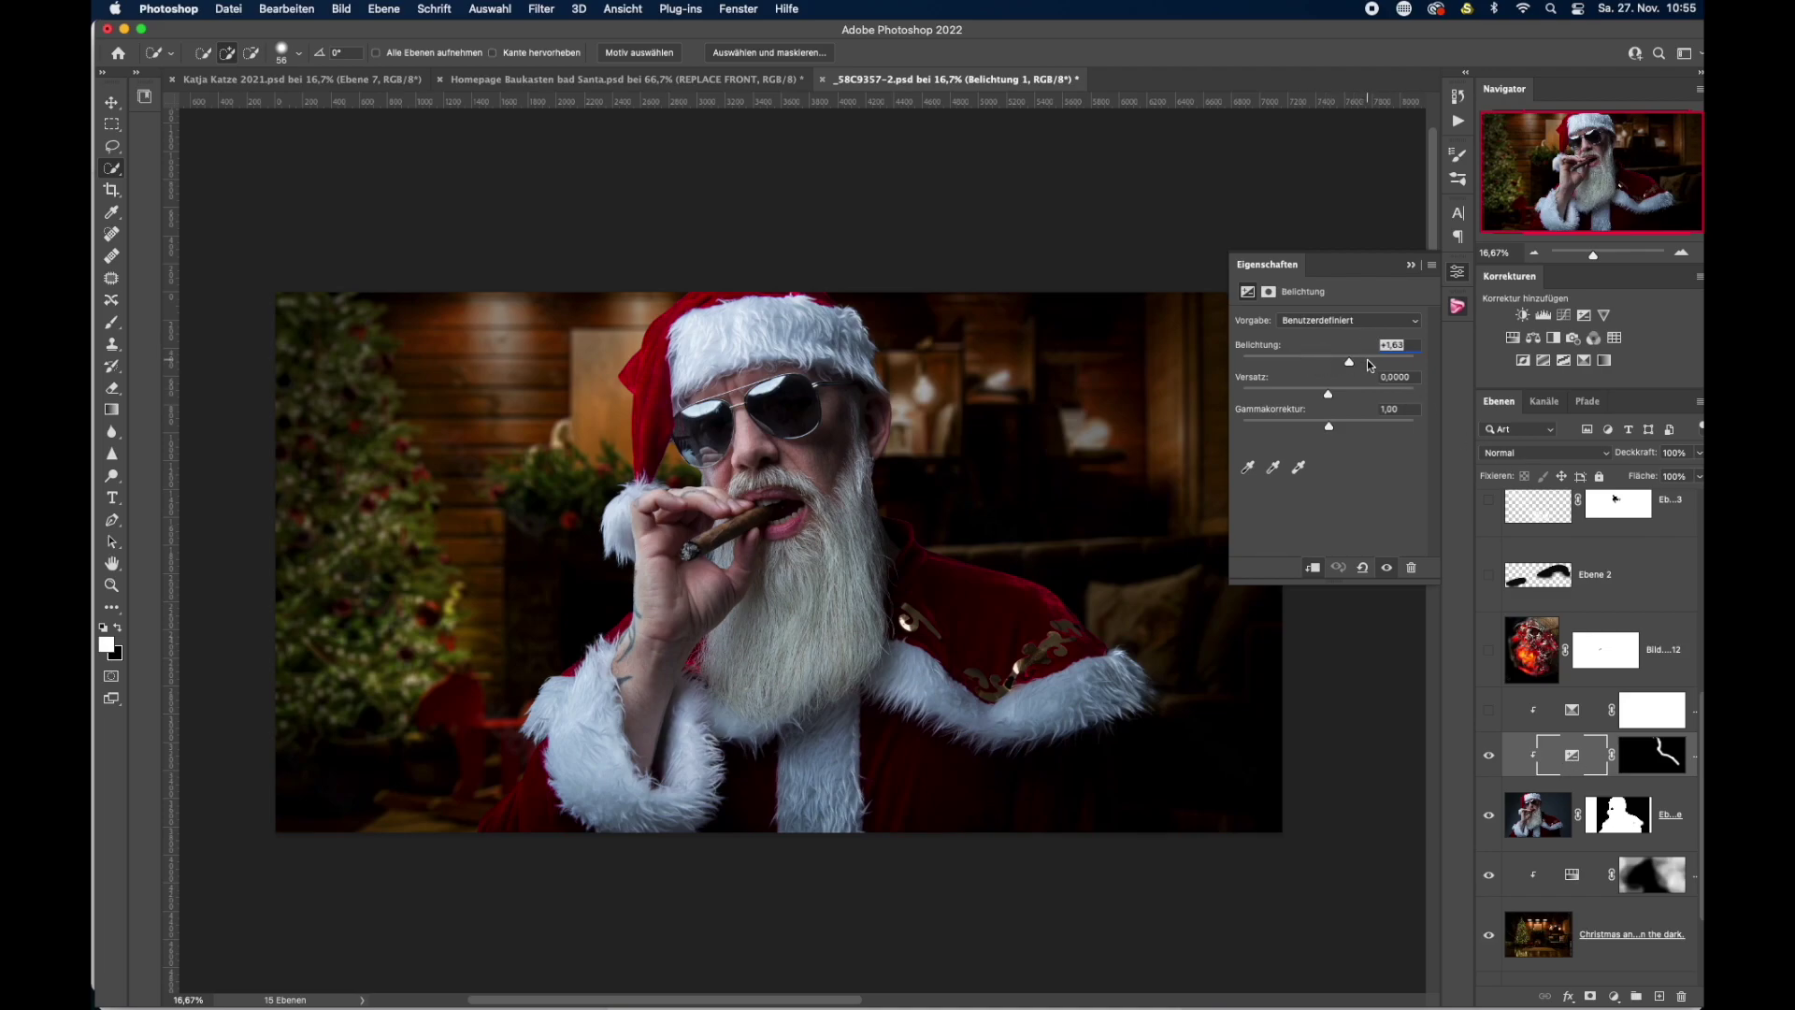
{"action": "left_click", "coordinate": [1411, 265]}
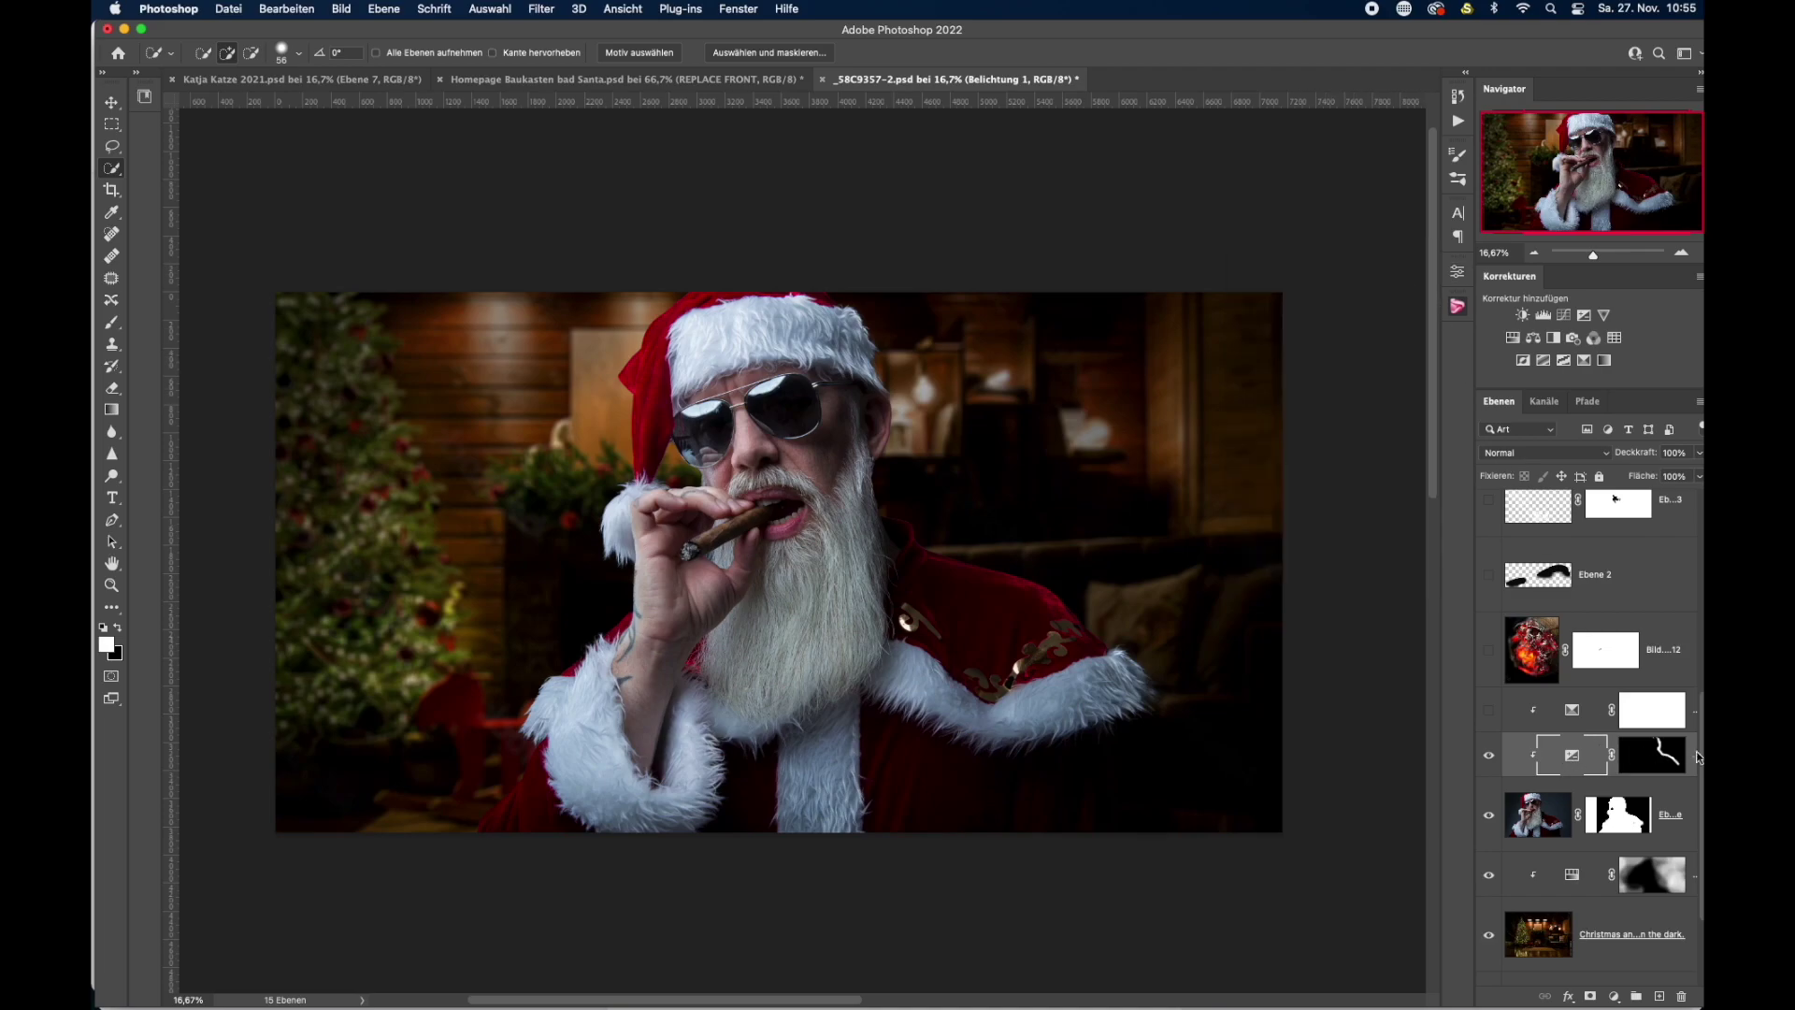
Inspect the Exposure mask, clip the adjustment to the Santa layer, and compare with and without it.
{"action": "left_click", "coordinate": [1661, 751]}
{"action": "left_click", "coordinate": [1642, 757], "text": "alt"}
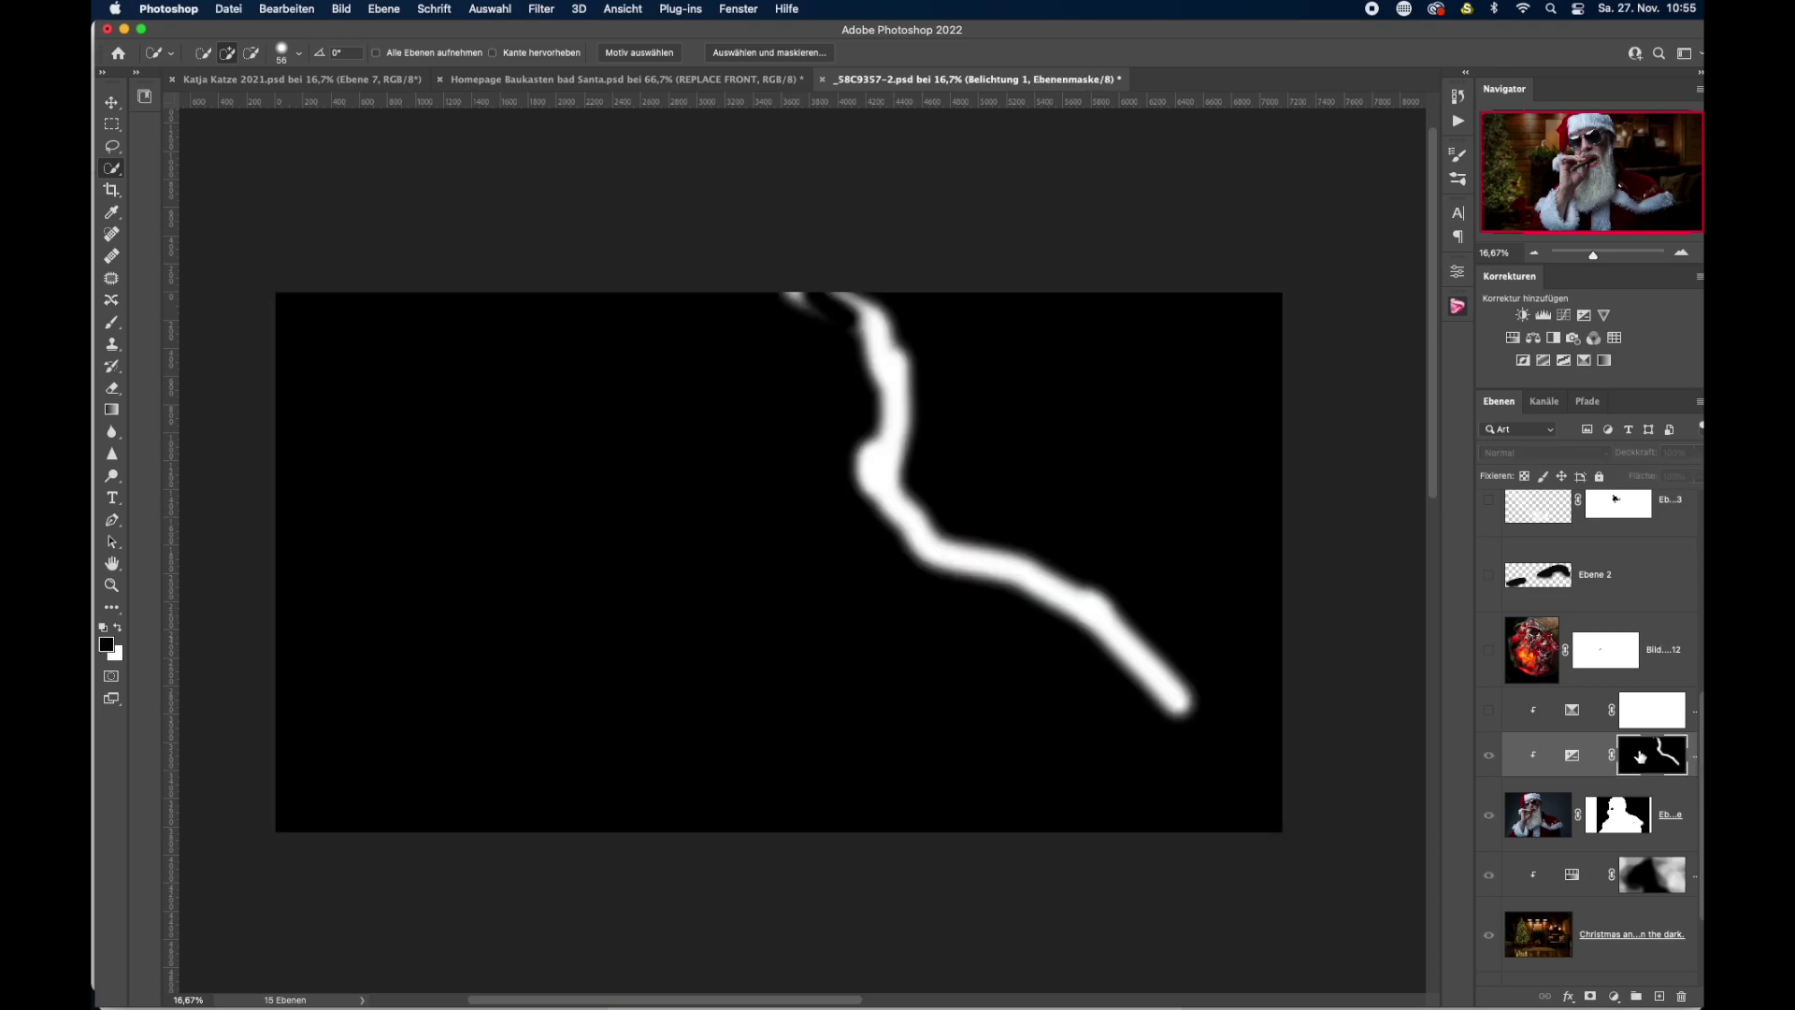
{"action": "left_click", "coordinate": [1640, 758], "text": "alt"}
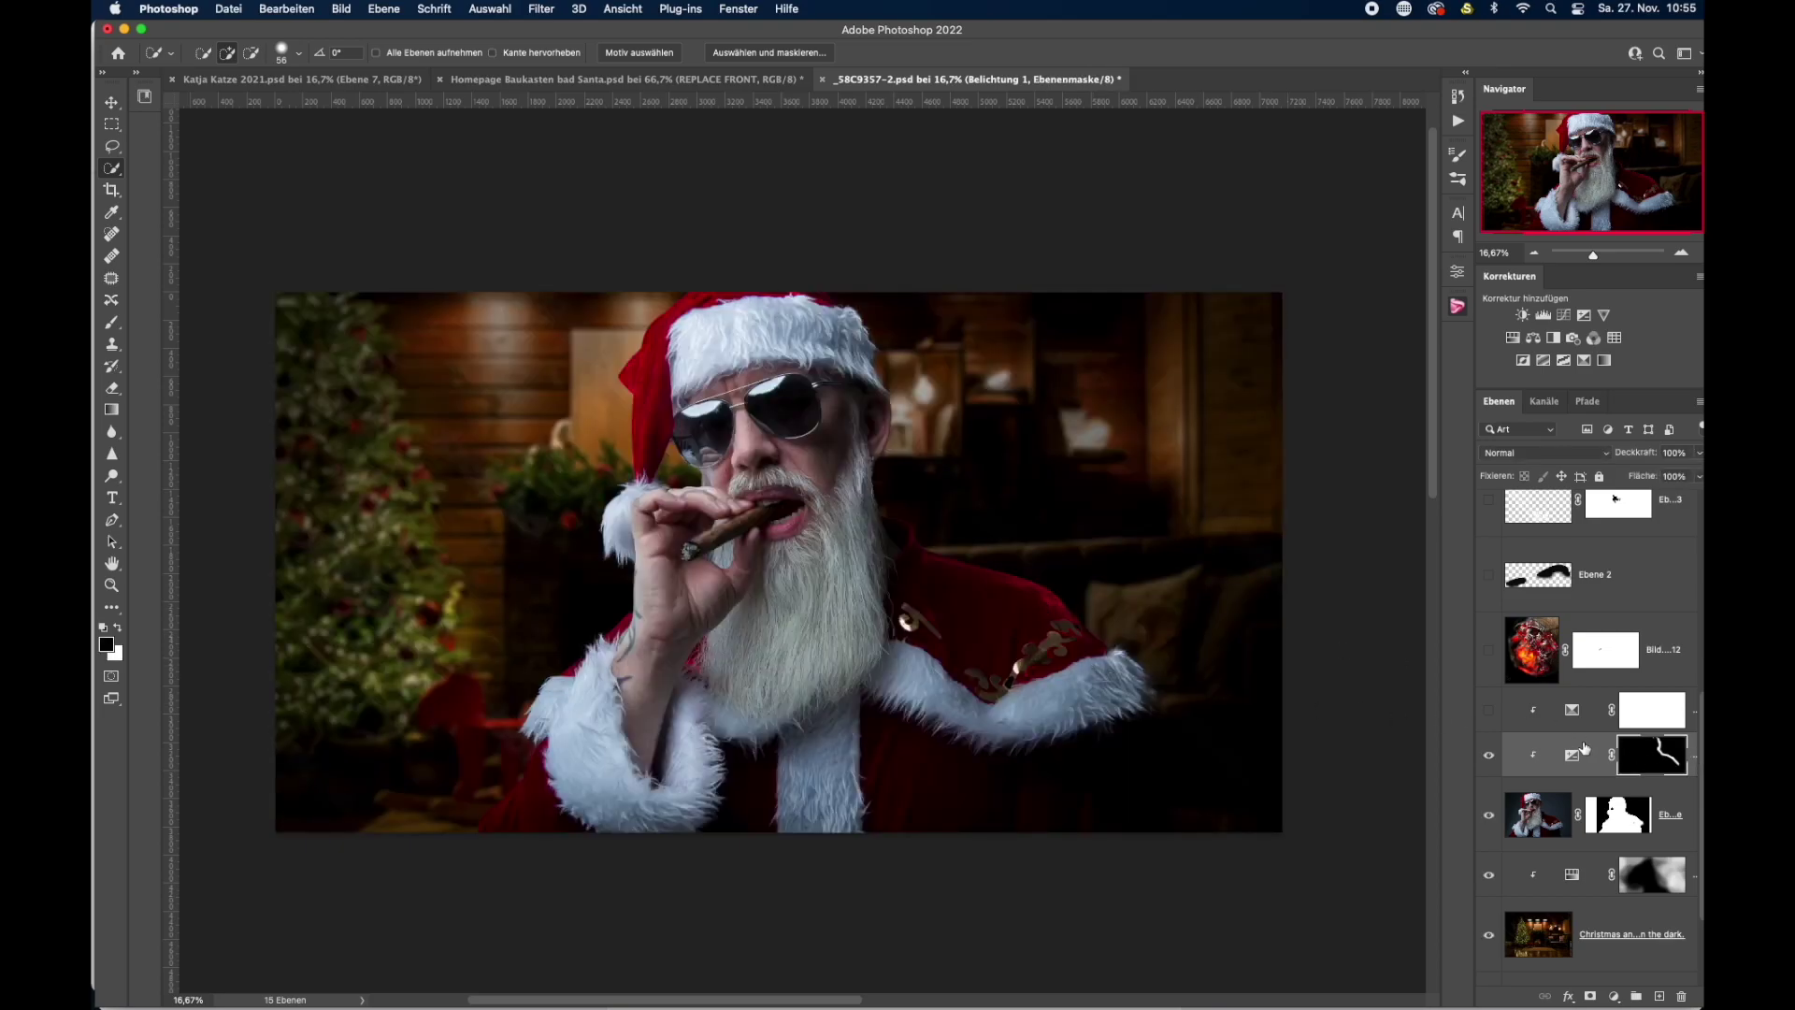
{"action": "left_click", "coordinate": [1535, 784], "text": "alt"}
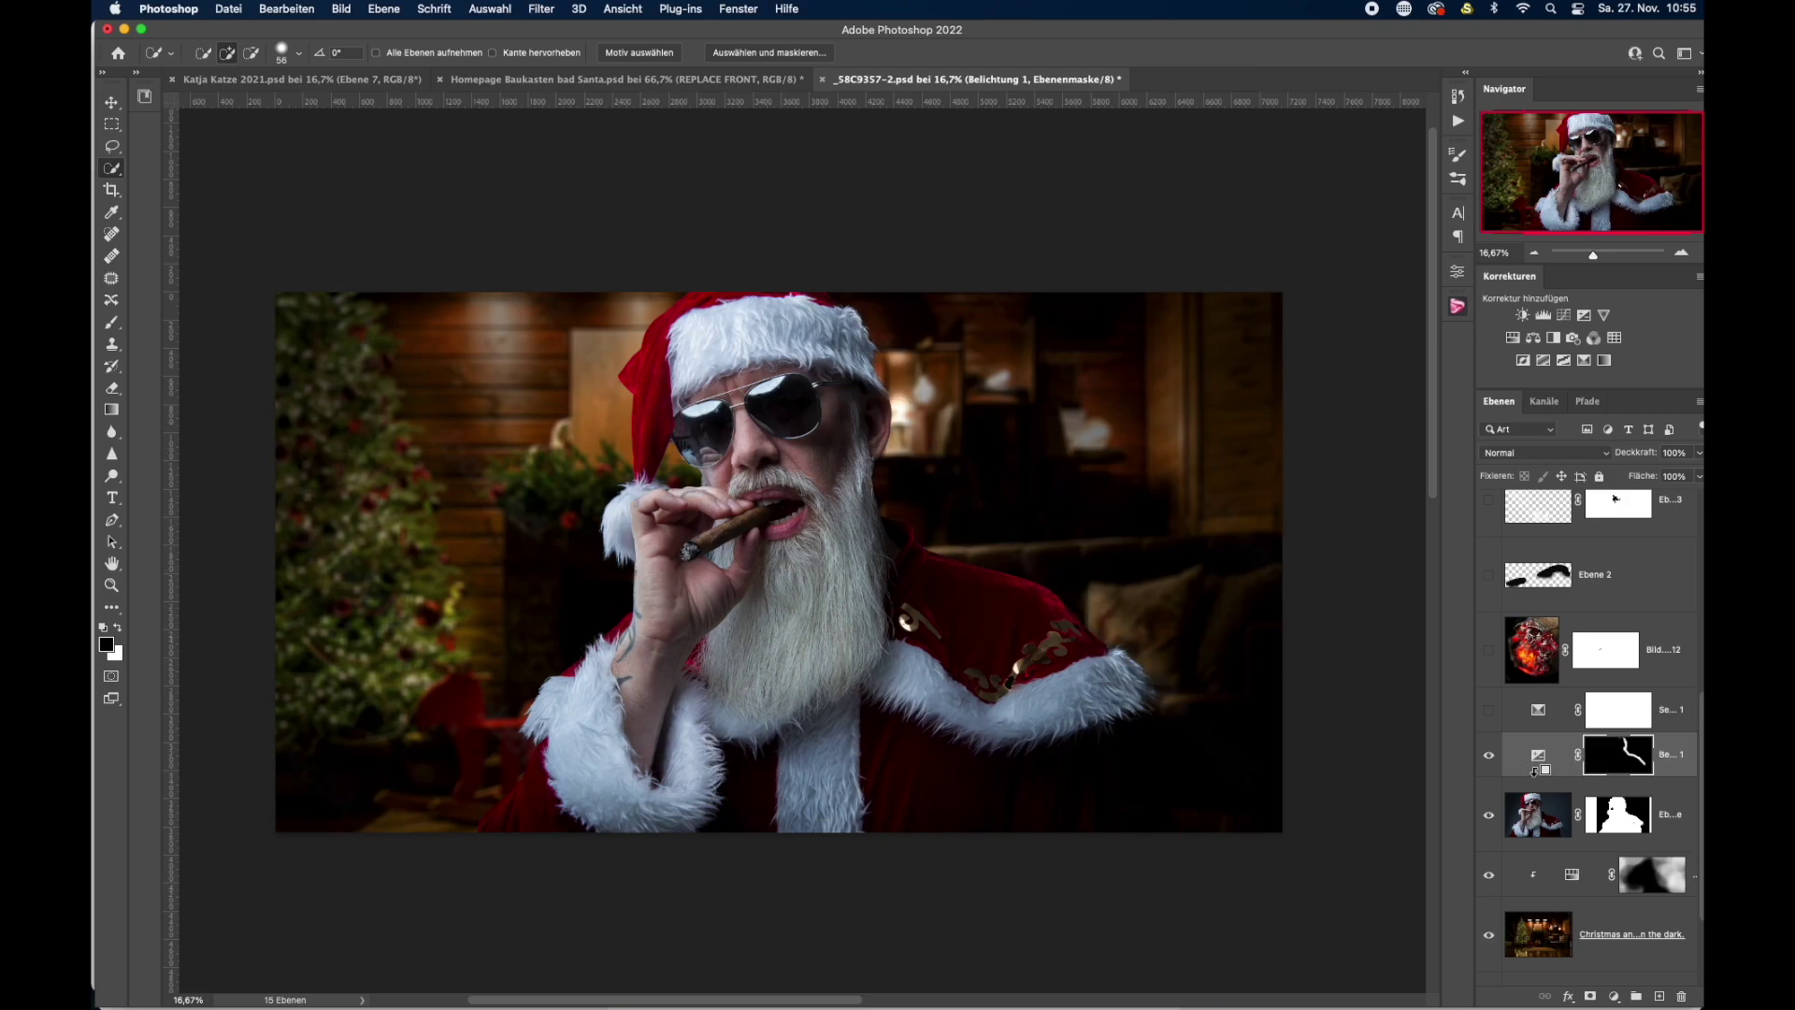
{"action": "left_click", "coordinate": [1535, 778], "text": "alt"}
{"action": "left_click", "coordinate": [1490, 758]}
{"action": "left_click", "coordinate": [1490, 757]}
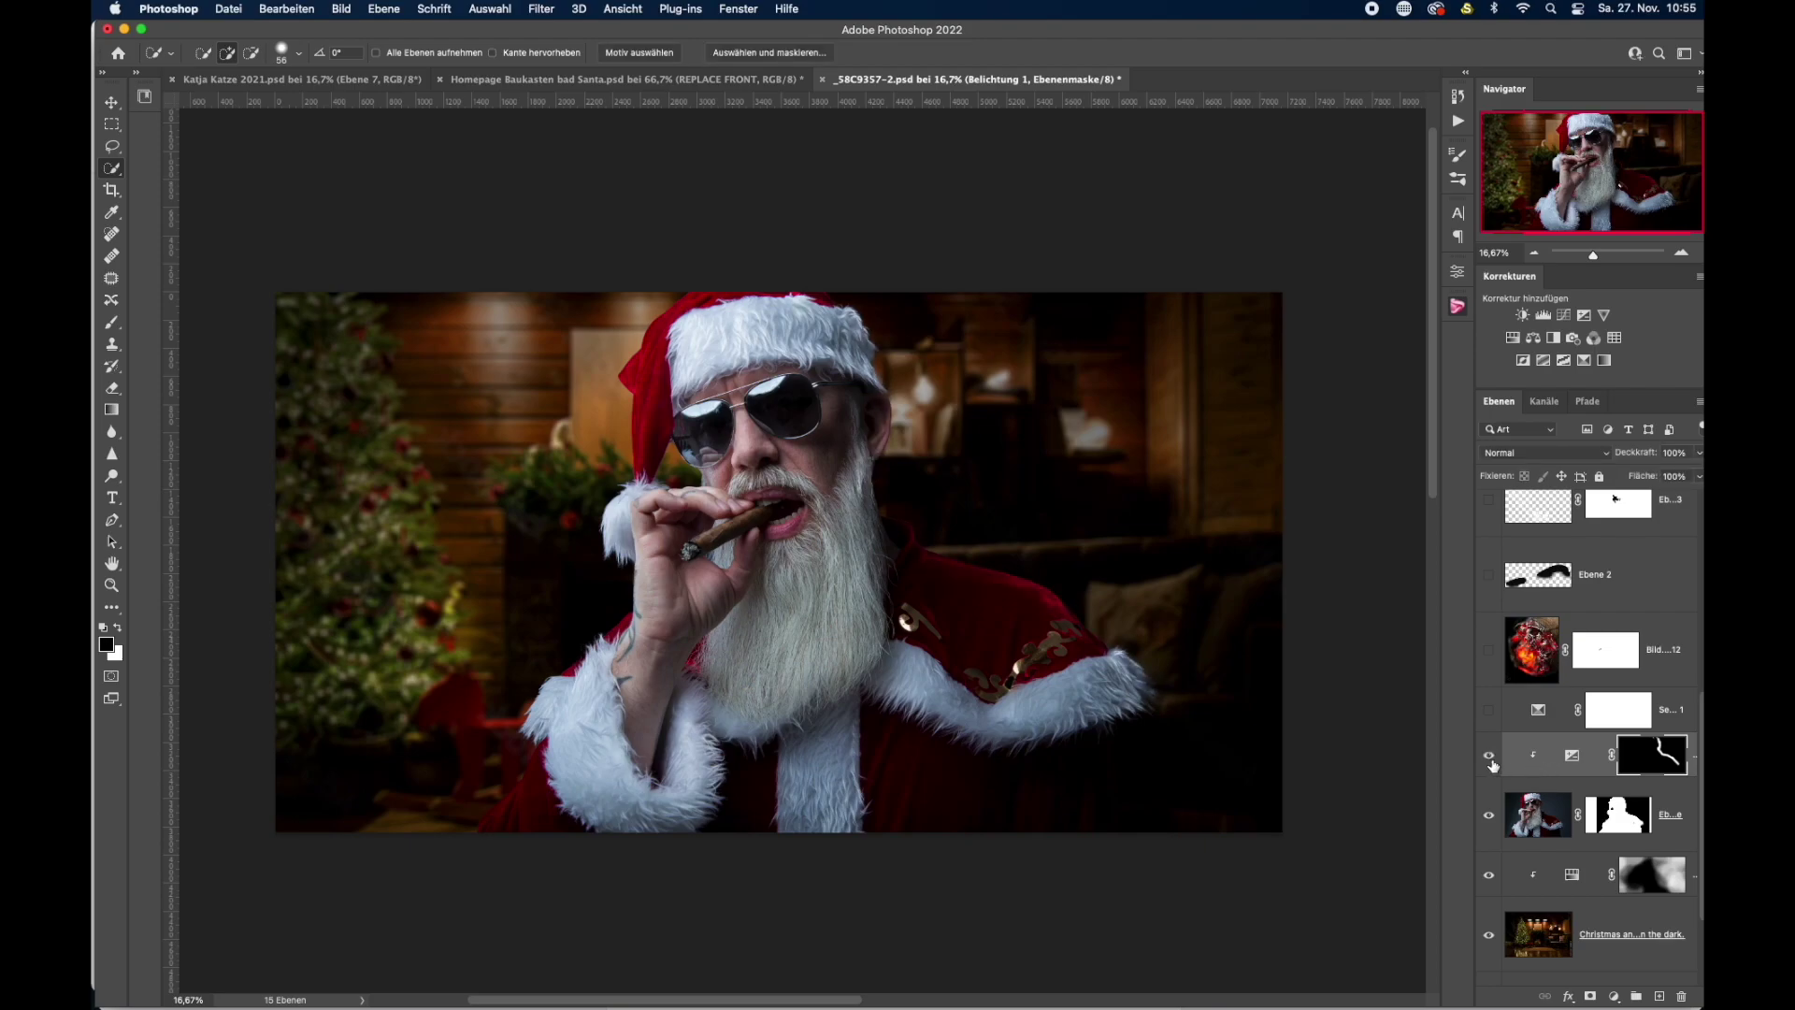
Select the Selective Color adjustment layer and make it visible.
{"action": "left_click", "coordinate": [1516, 712]}
{"action": "left_click", "coordinate": [1491, 712]}
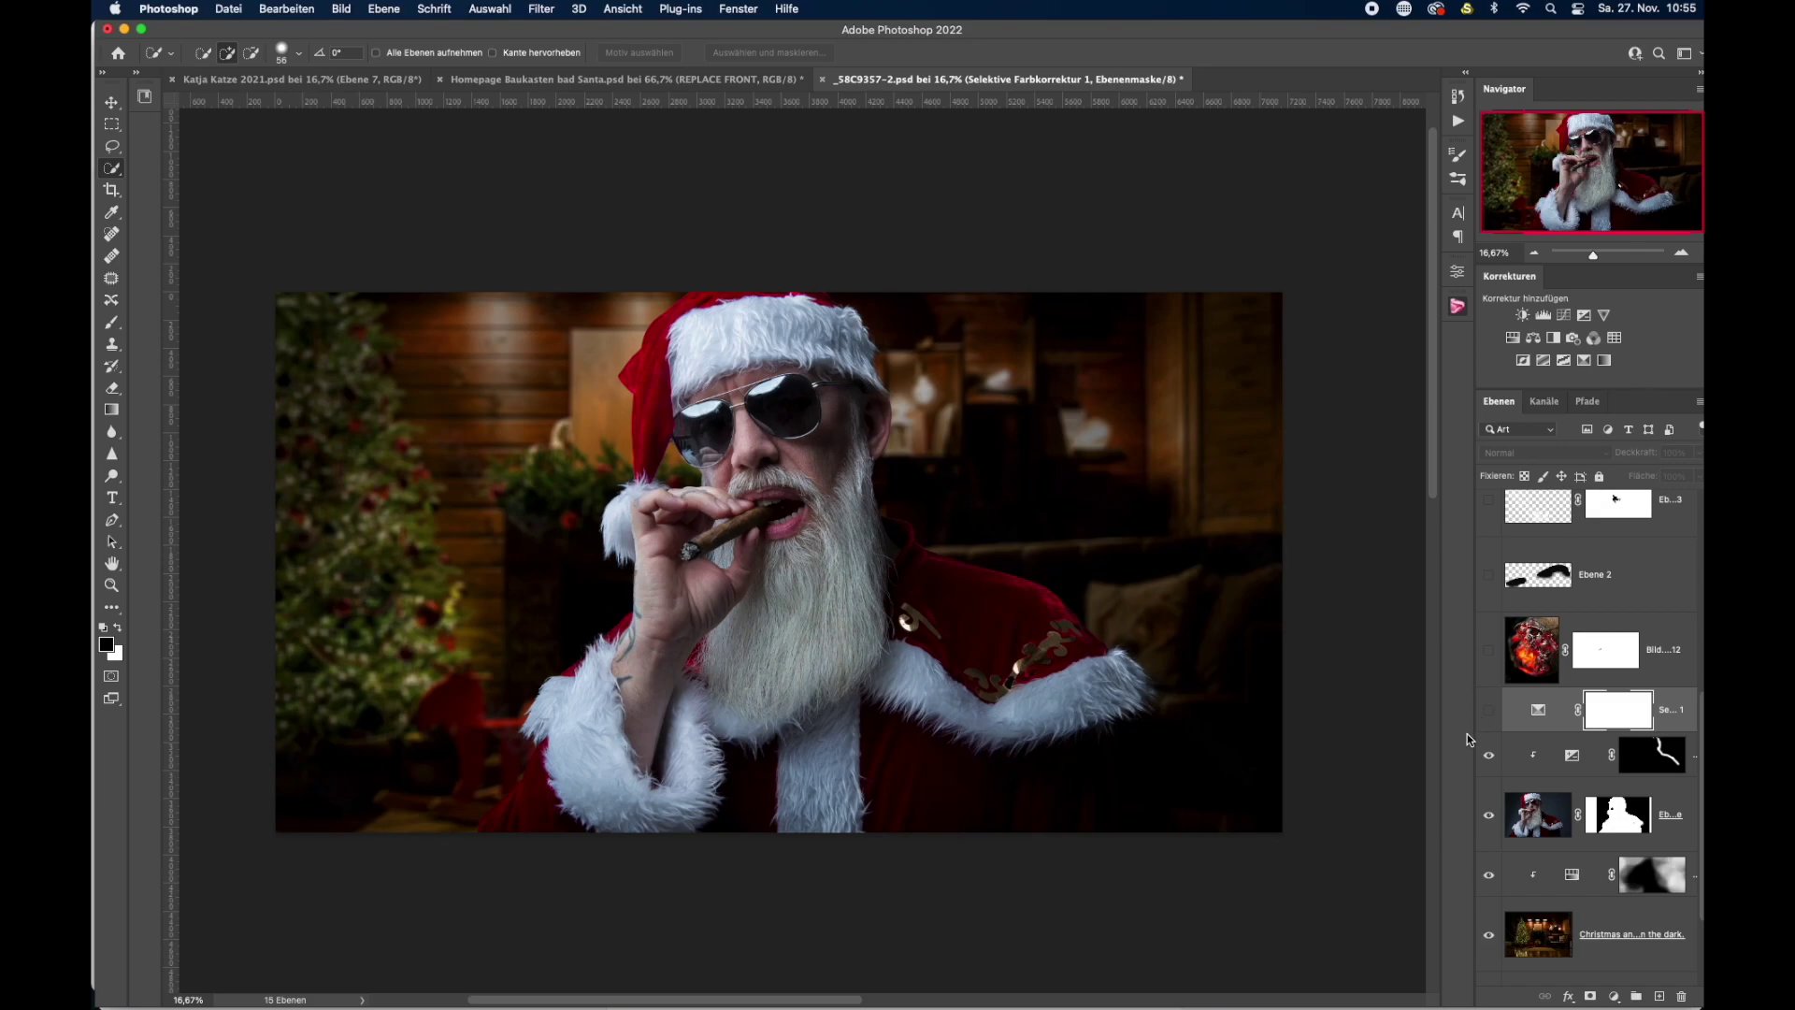
{"action": "left_click", "coordinate": [1490, 710]}
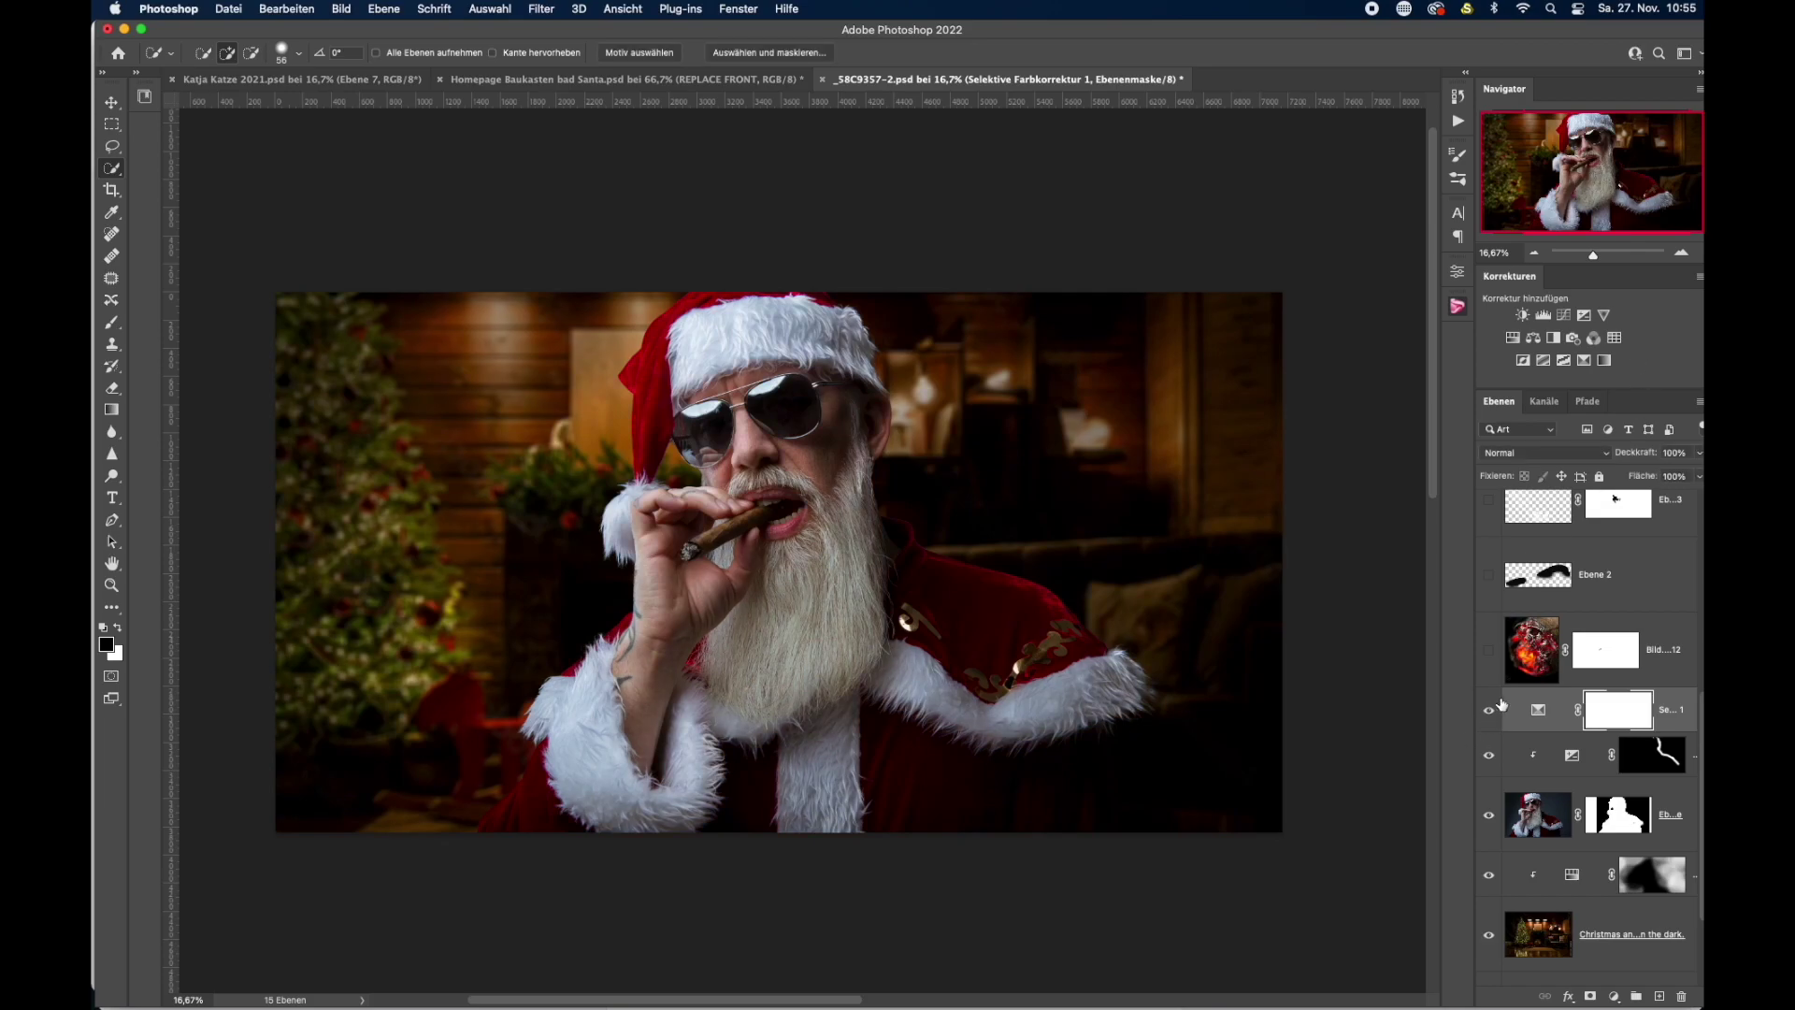
Set the Selective Color adjustment's Neutrals range to Cyan -9 and Yellow +11.
{"action": "double_click", "coordinate": [1538, 710]}
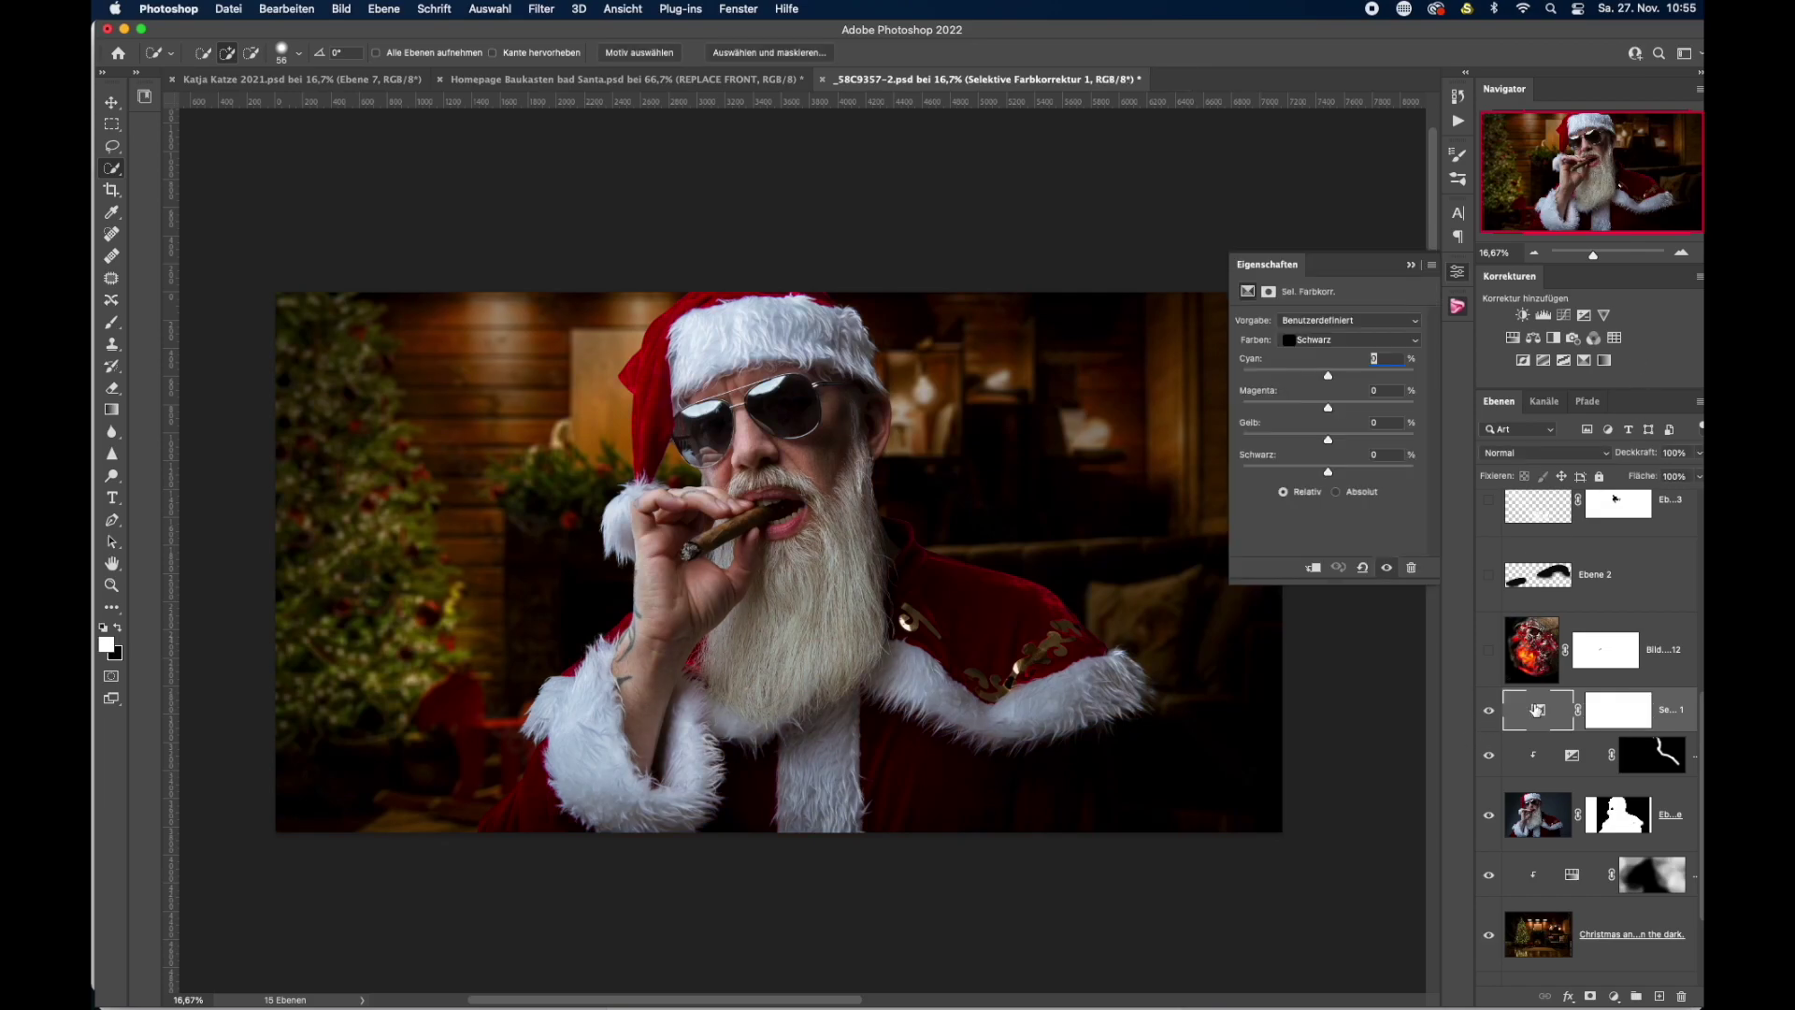
{"action": "left_click", "coordinate": [1351, 340]}
{"action": "left_click", "coordinate": [1344, 322]}
{"action": "left_click", "coordinate": [1409, 268]}
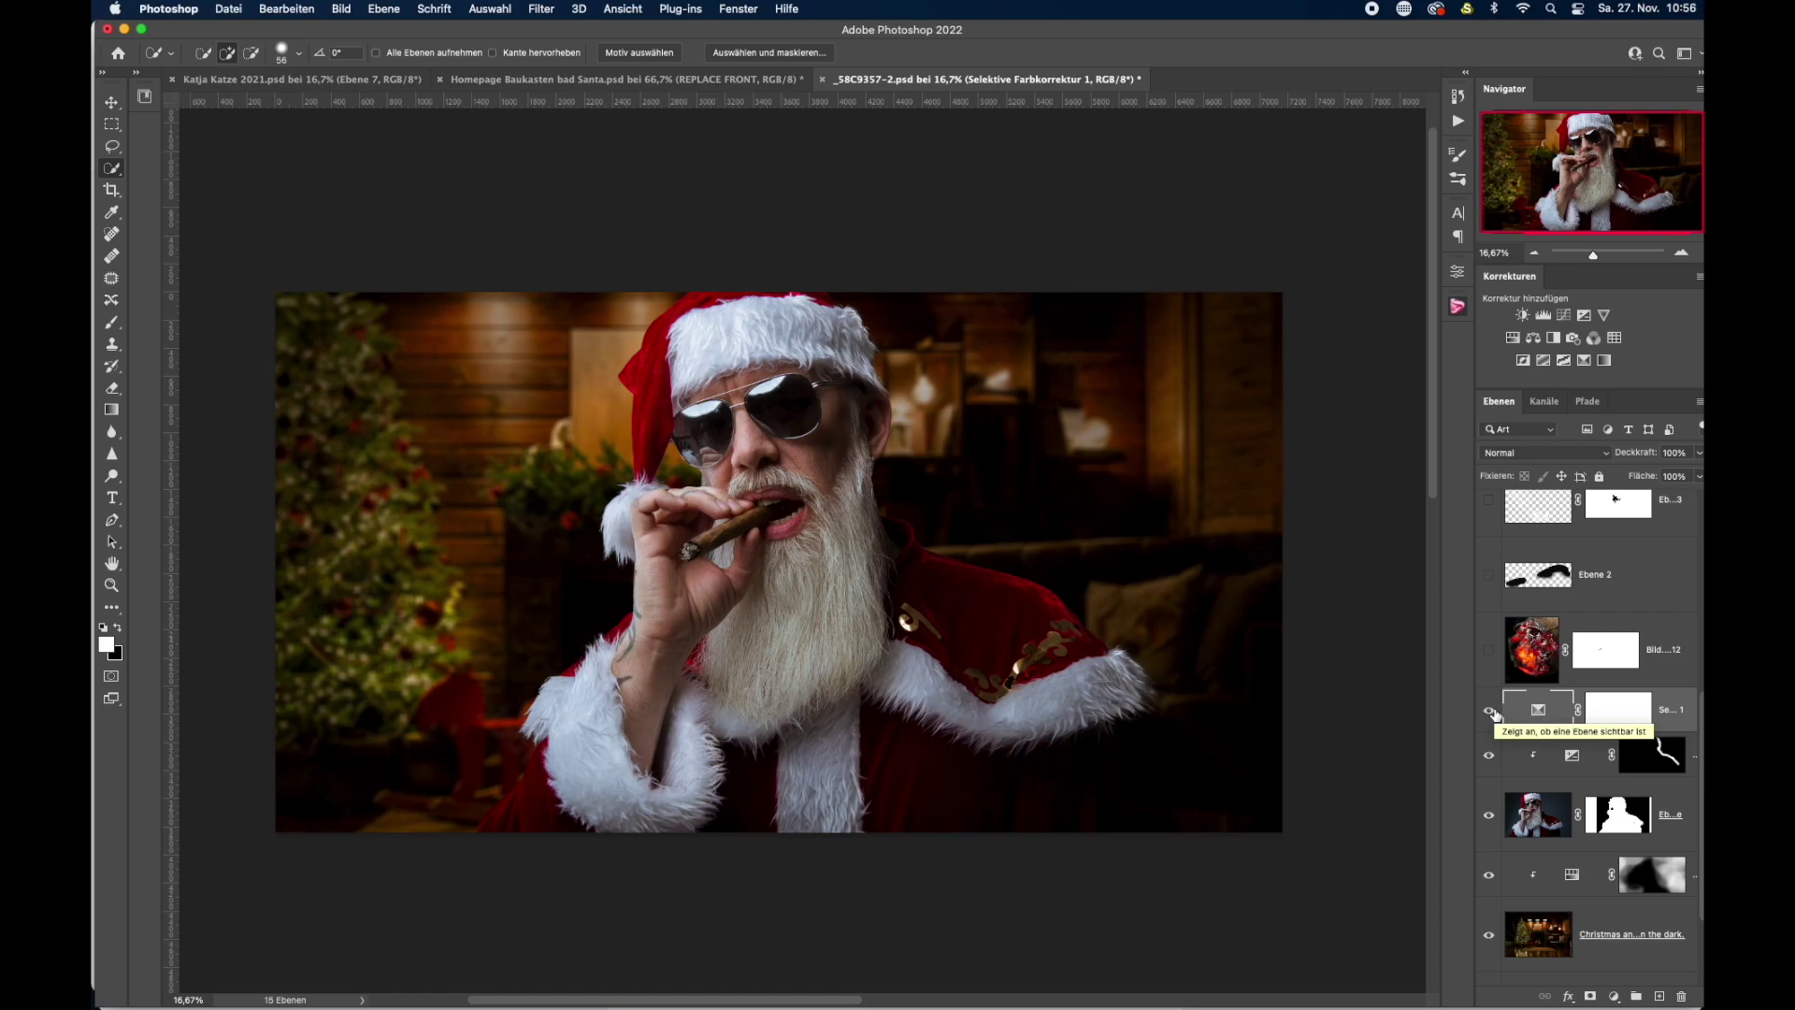
{"action": "left_click", "coordinate": [1675, 256]}
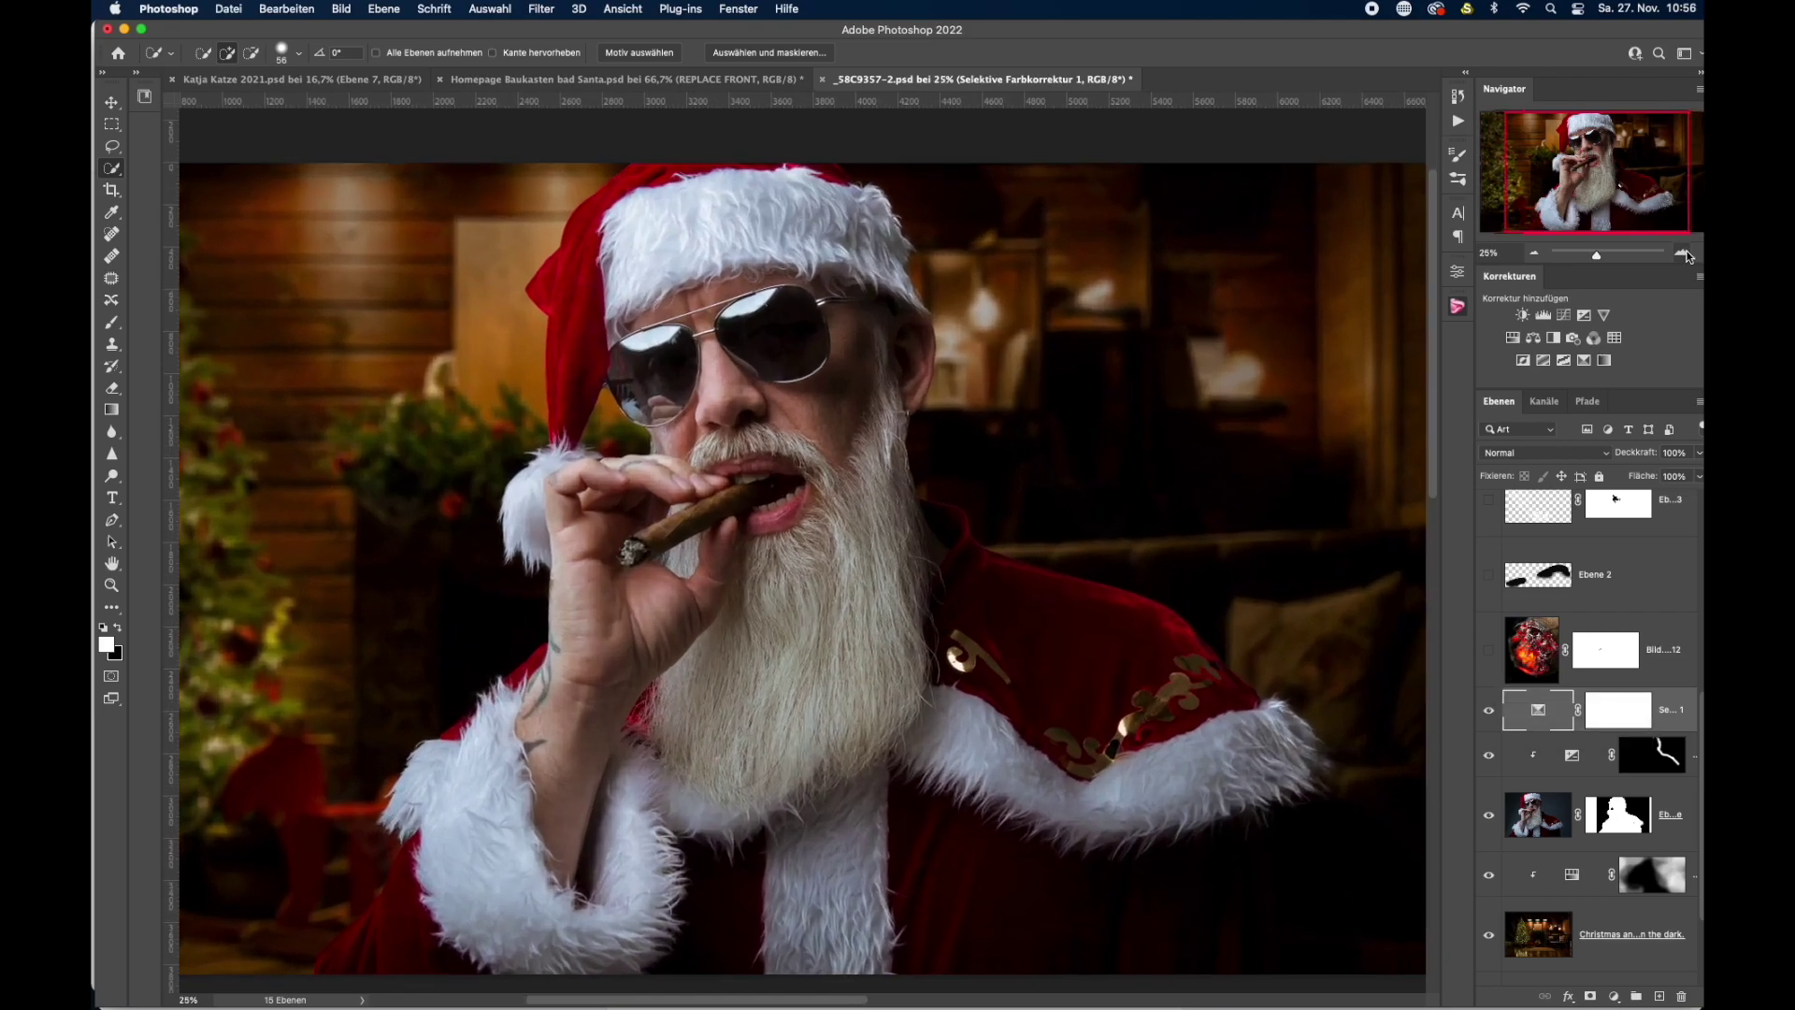
Pan to Santa's face and switch on the Bild 12 ember layer glowing at the cigar tip.
{"action": "left_click_drag", "start_coordinate": [438, 544], "coordinate": [775, 609]}
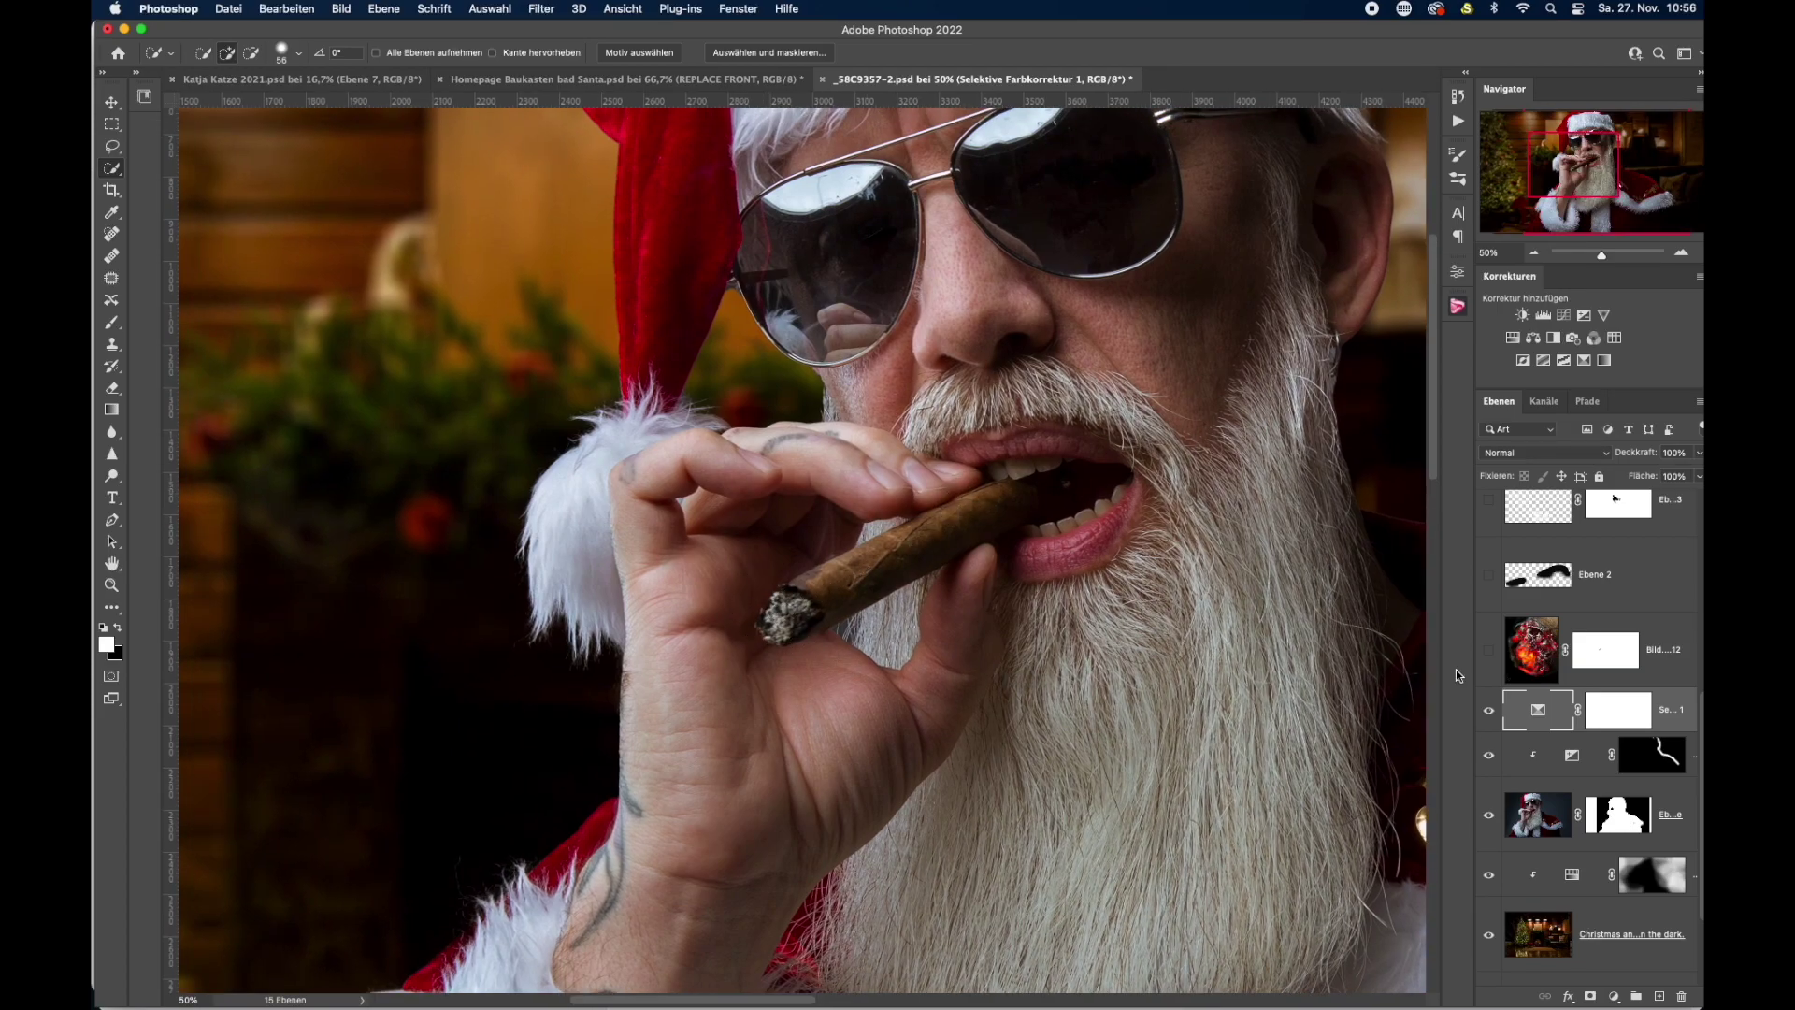
{"action": "left_click", "coordinate": [1491, 658]}
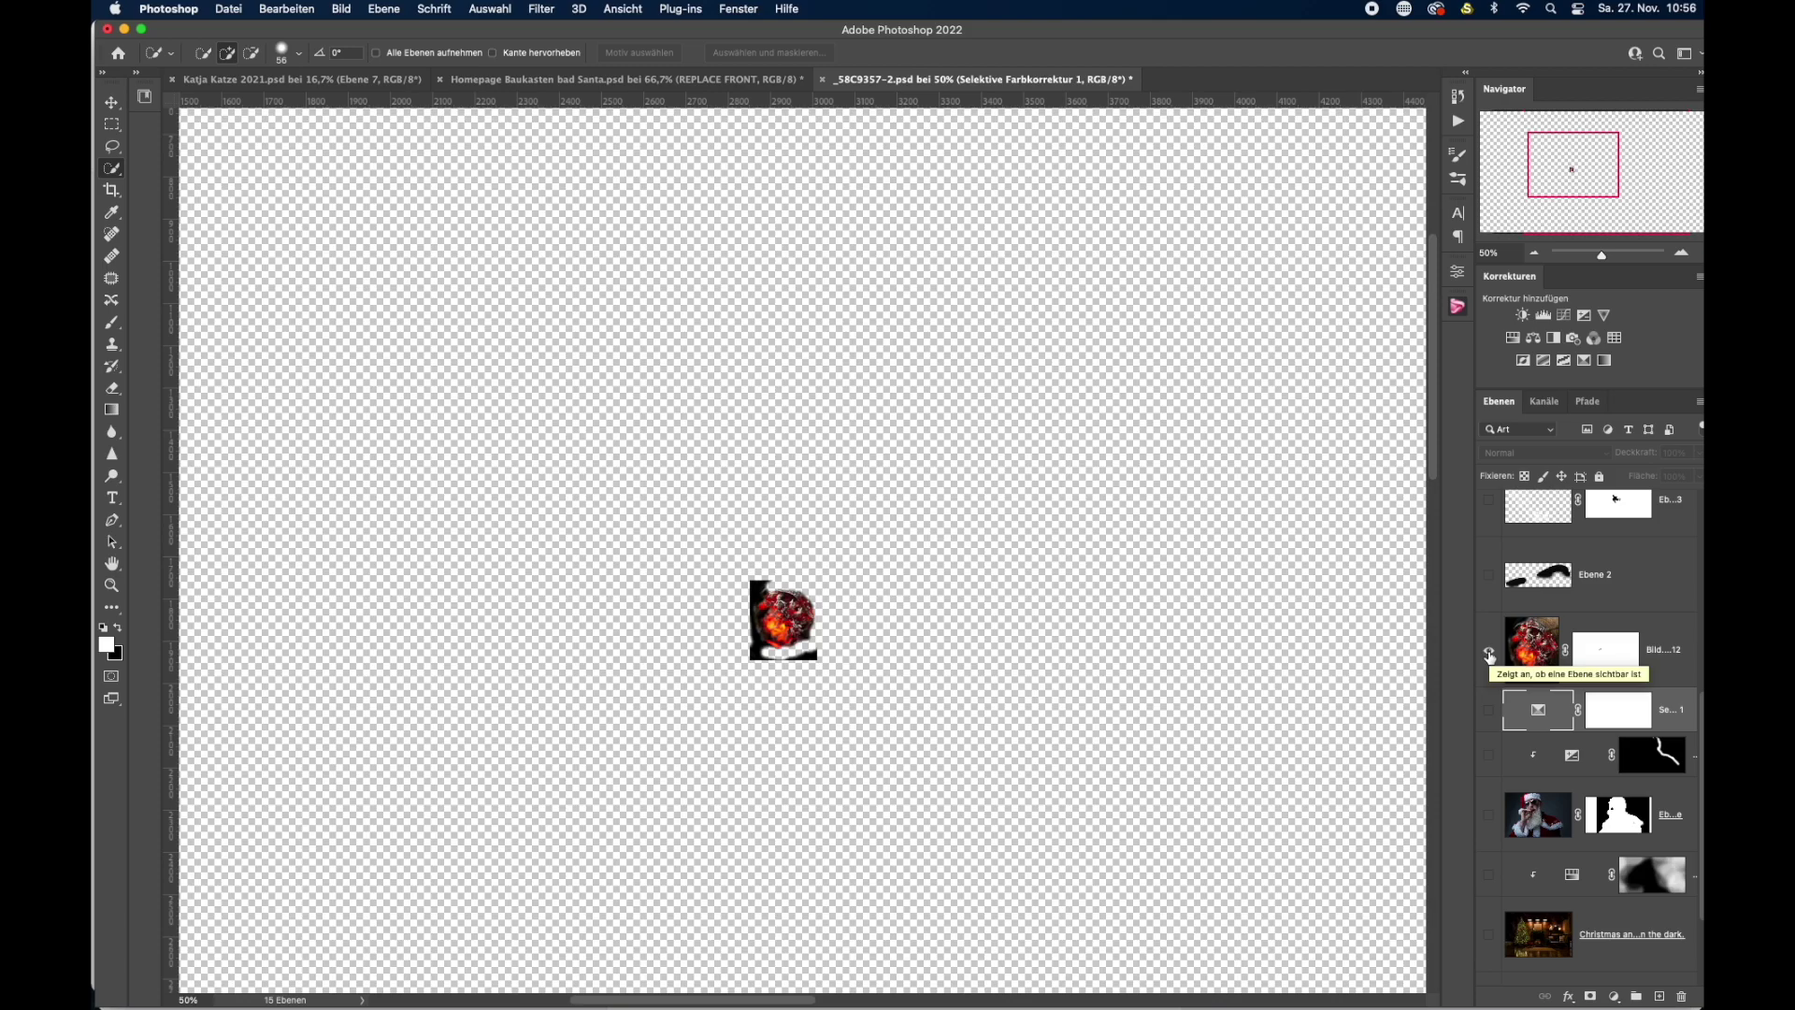
{"action": "left_click", "coordinate": [1490, 655], "text": "alt"}
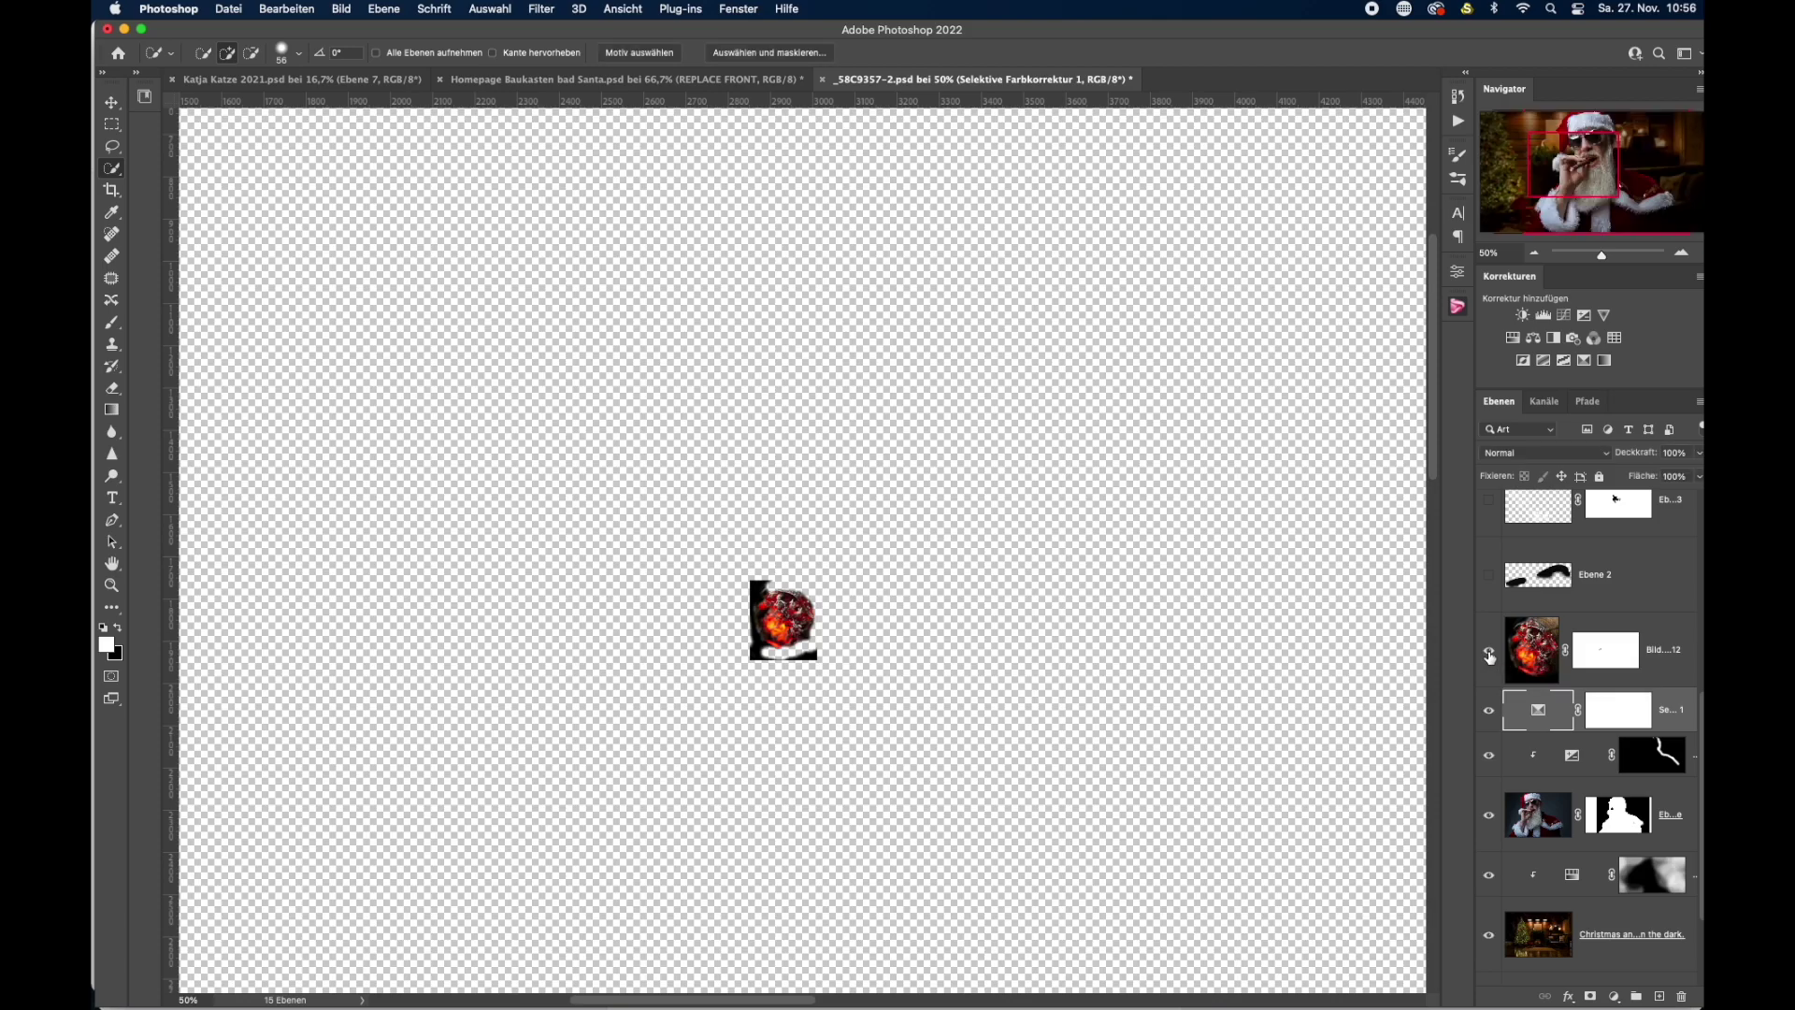
{"action": "left_click", "coordinate": [1491, 659]}
{"action": "left_click", "coordinate": [1490, 658]}
{"action": "mouse_move", "coordinate": [1210, 720]}
{"action": "left_mouse_down"}
{"action": "mouse_move", "coordinate": [1054, 790]}
{"action": "mouse_move", "coordinate": [1058, 838]}
{"action": "left_mouse_up"}
{"action": "left_click", "coordinate": [1489, 655]}
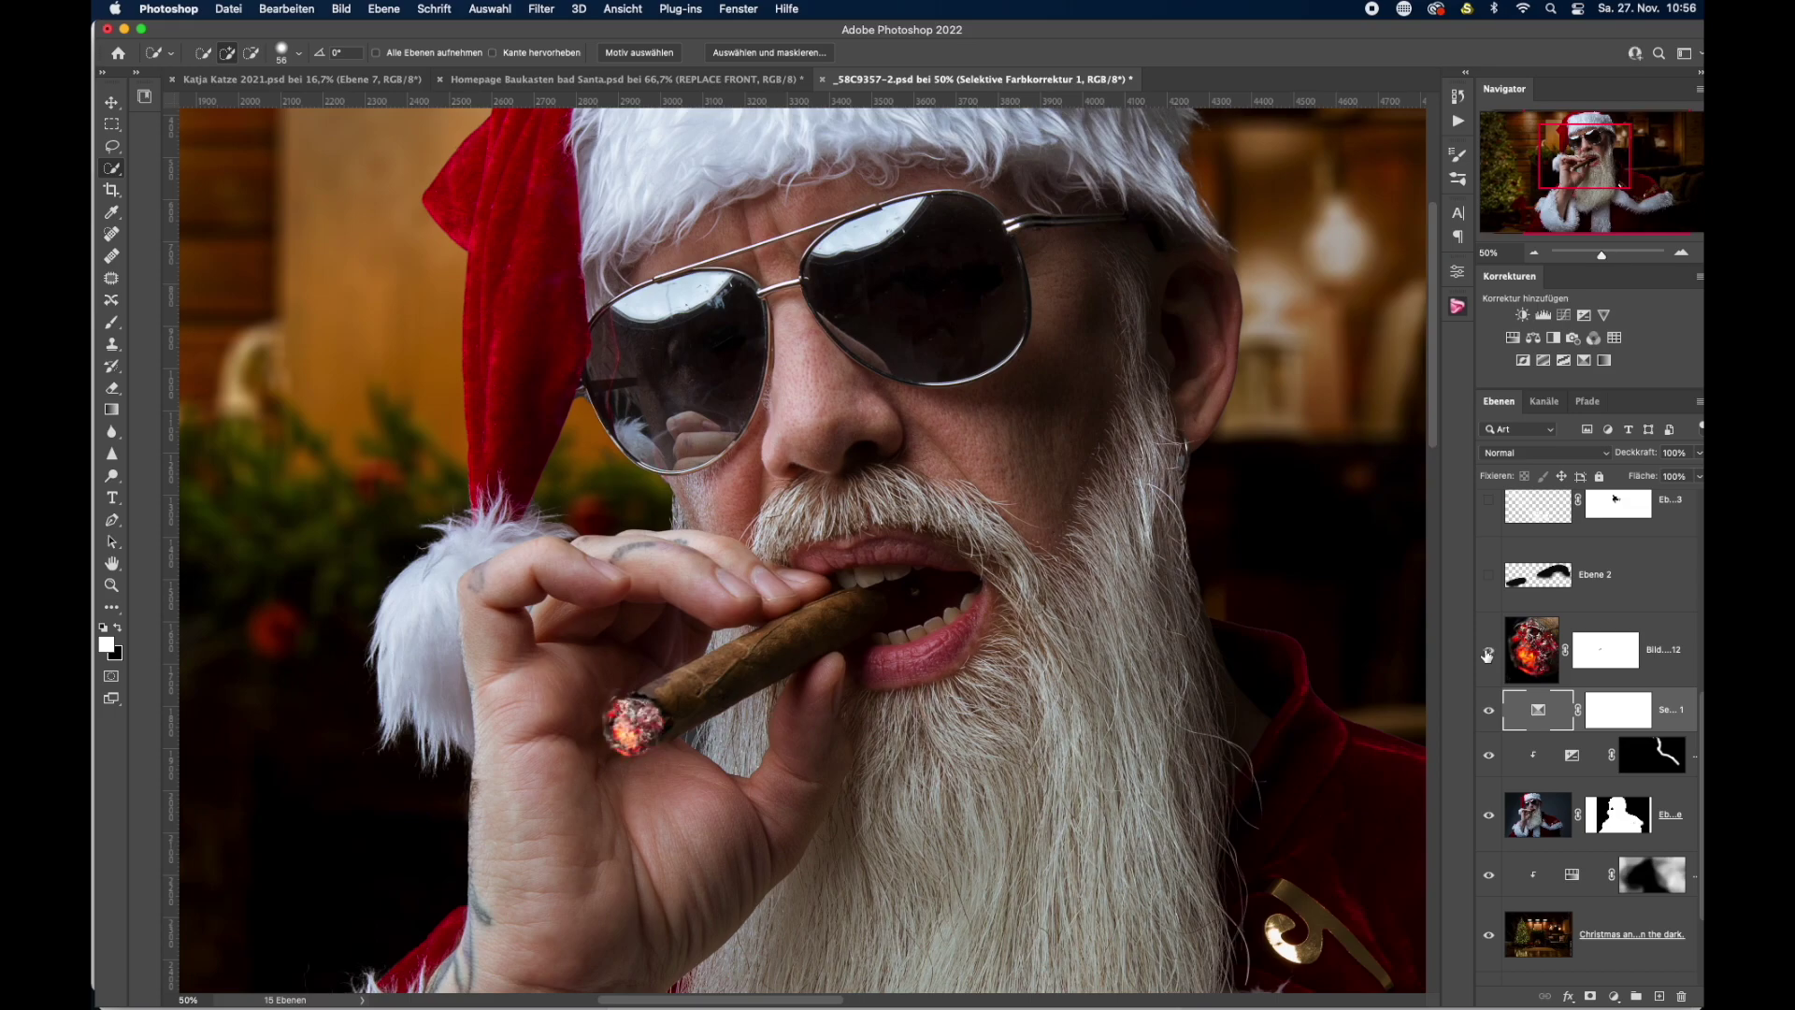
{"action": "scroll", "coordinate": [1541, 665], "scroll_direction": "up", "scroll_amount": 2}
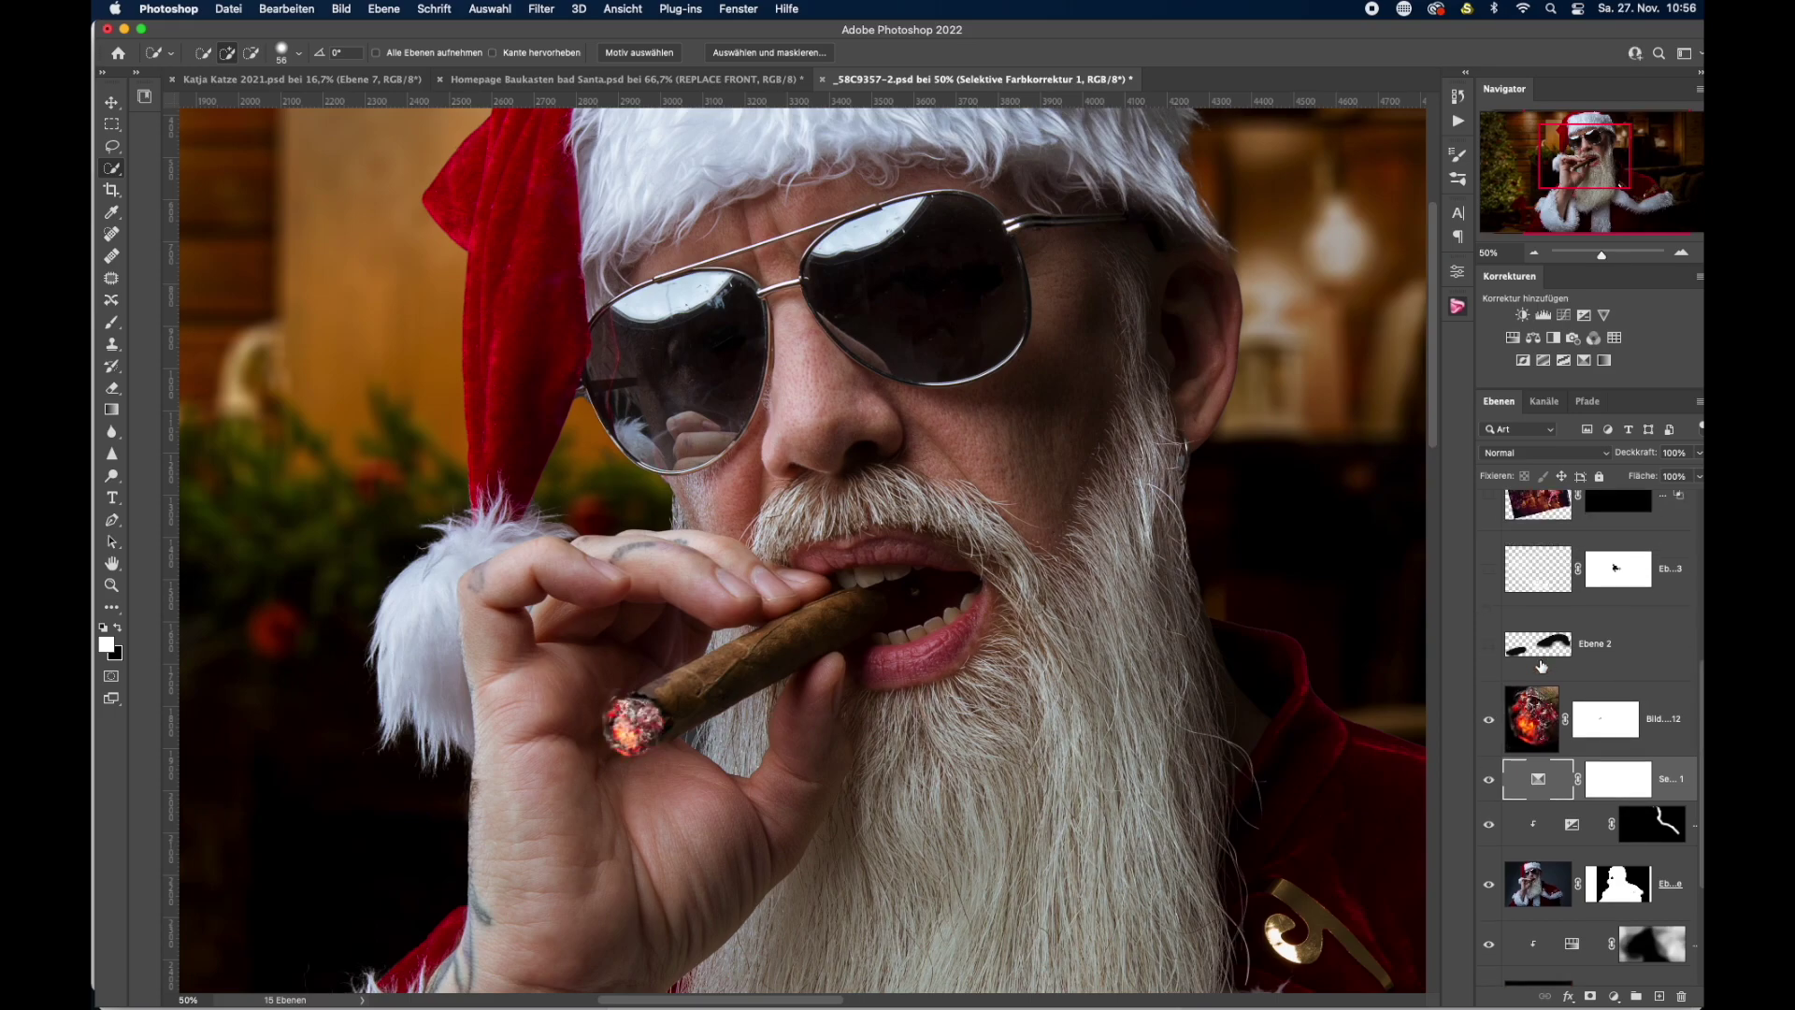
Show the Eb…3 smoke layer beside the cigar, then reframe the view on the glasses and nose.
{"action": "scroll", "coordinate": [1542, 666], "scroll_direction": "up", "scroll_amount": 1}
{"action": "left_click_drag", "start_coordinate": [1605, 633], "coordinate": [1603, 699]}
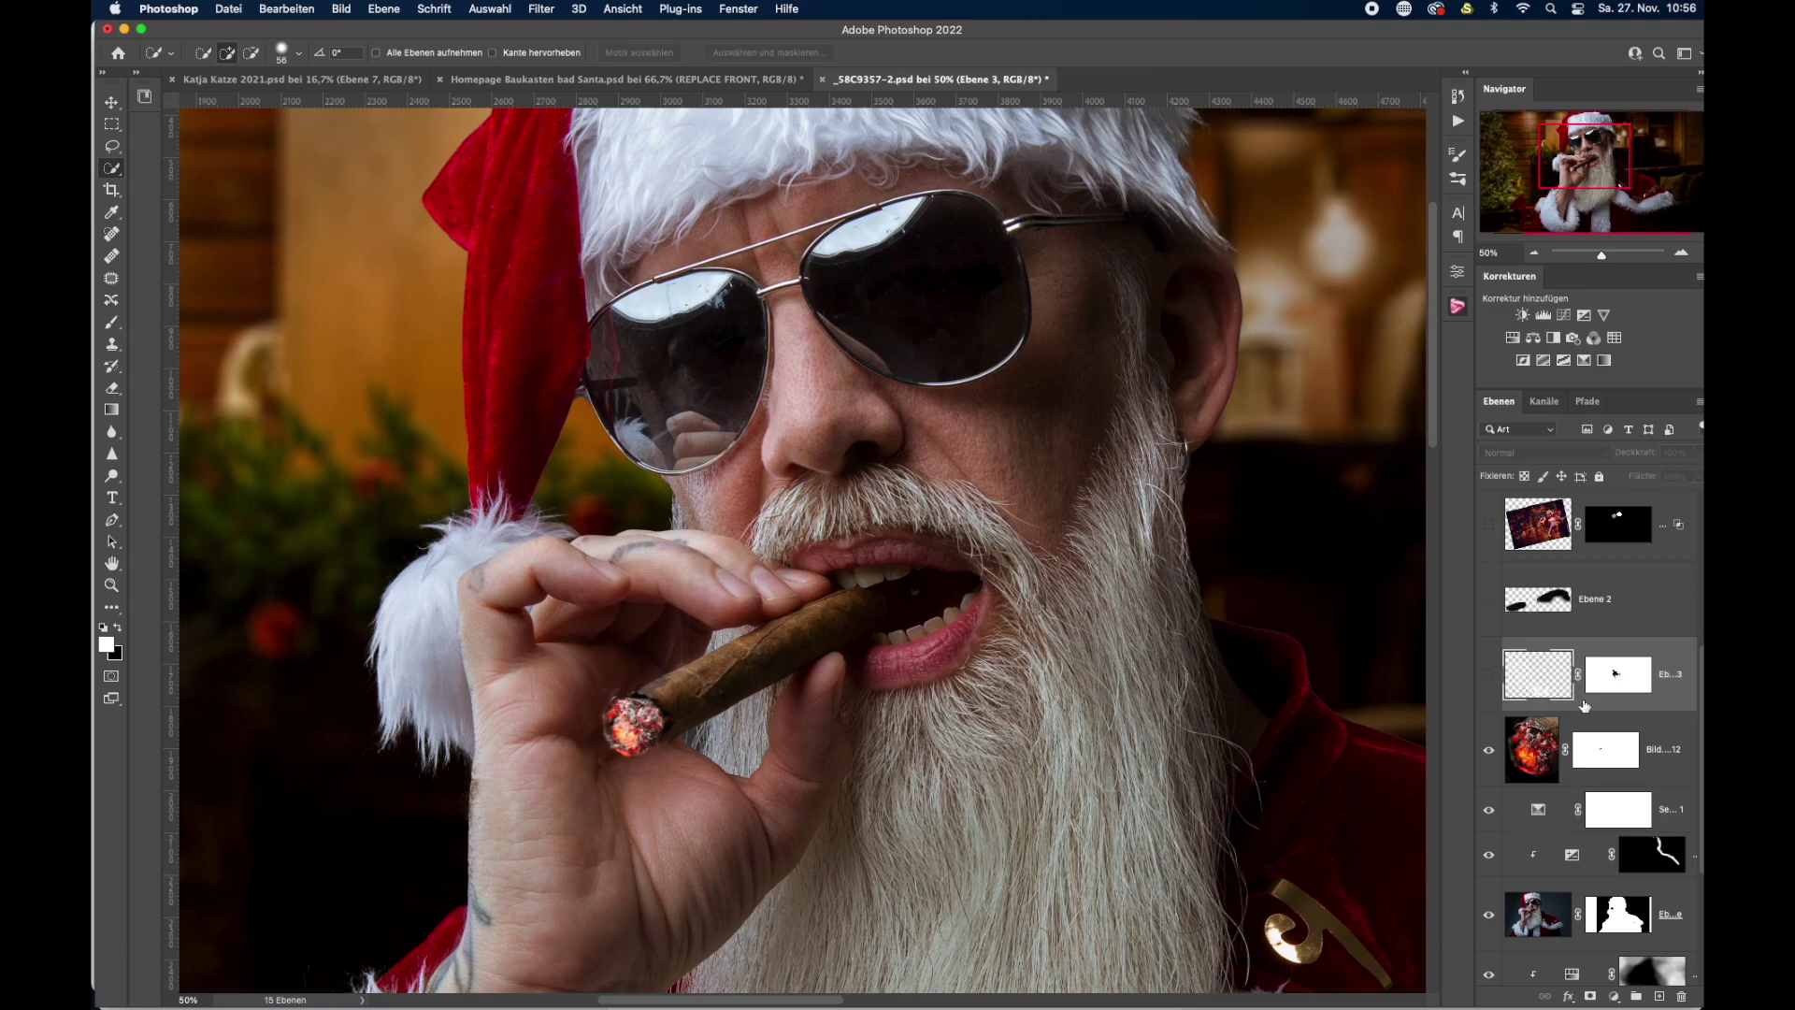
{"action": "left_click", "coordinate": [1490, 677]}
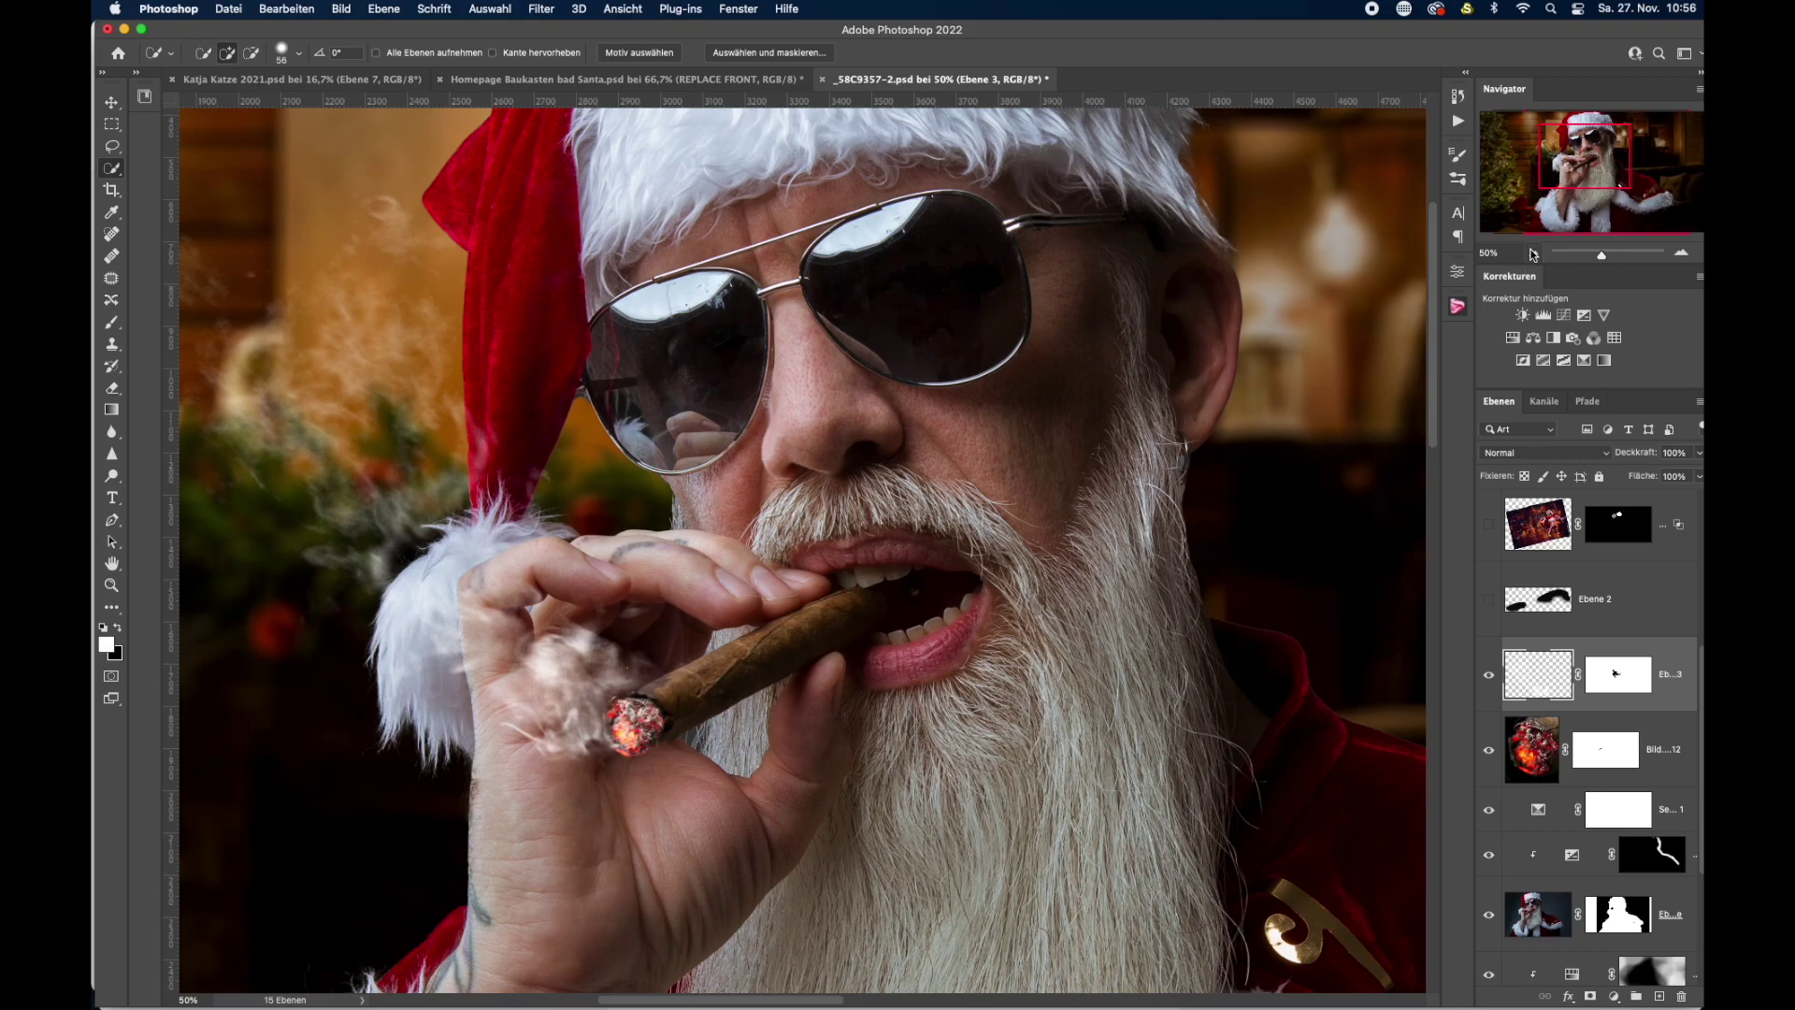
{"action": "left_click", "coordinate": [1533, 252]}
{"action": "left_click_drag", "start_coordinate": [937, 636], "coordinate": [1123, 657]}
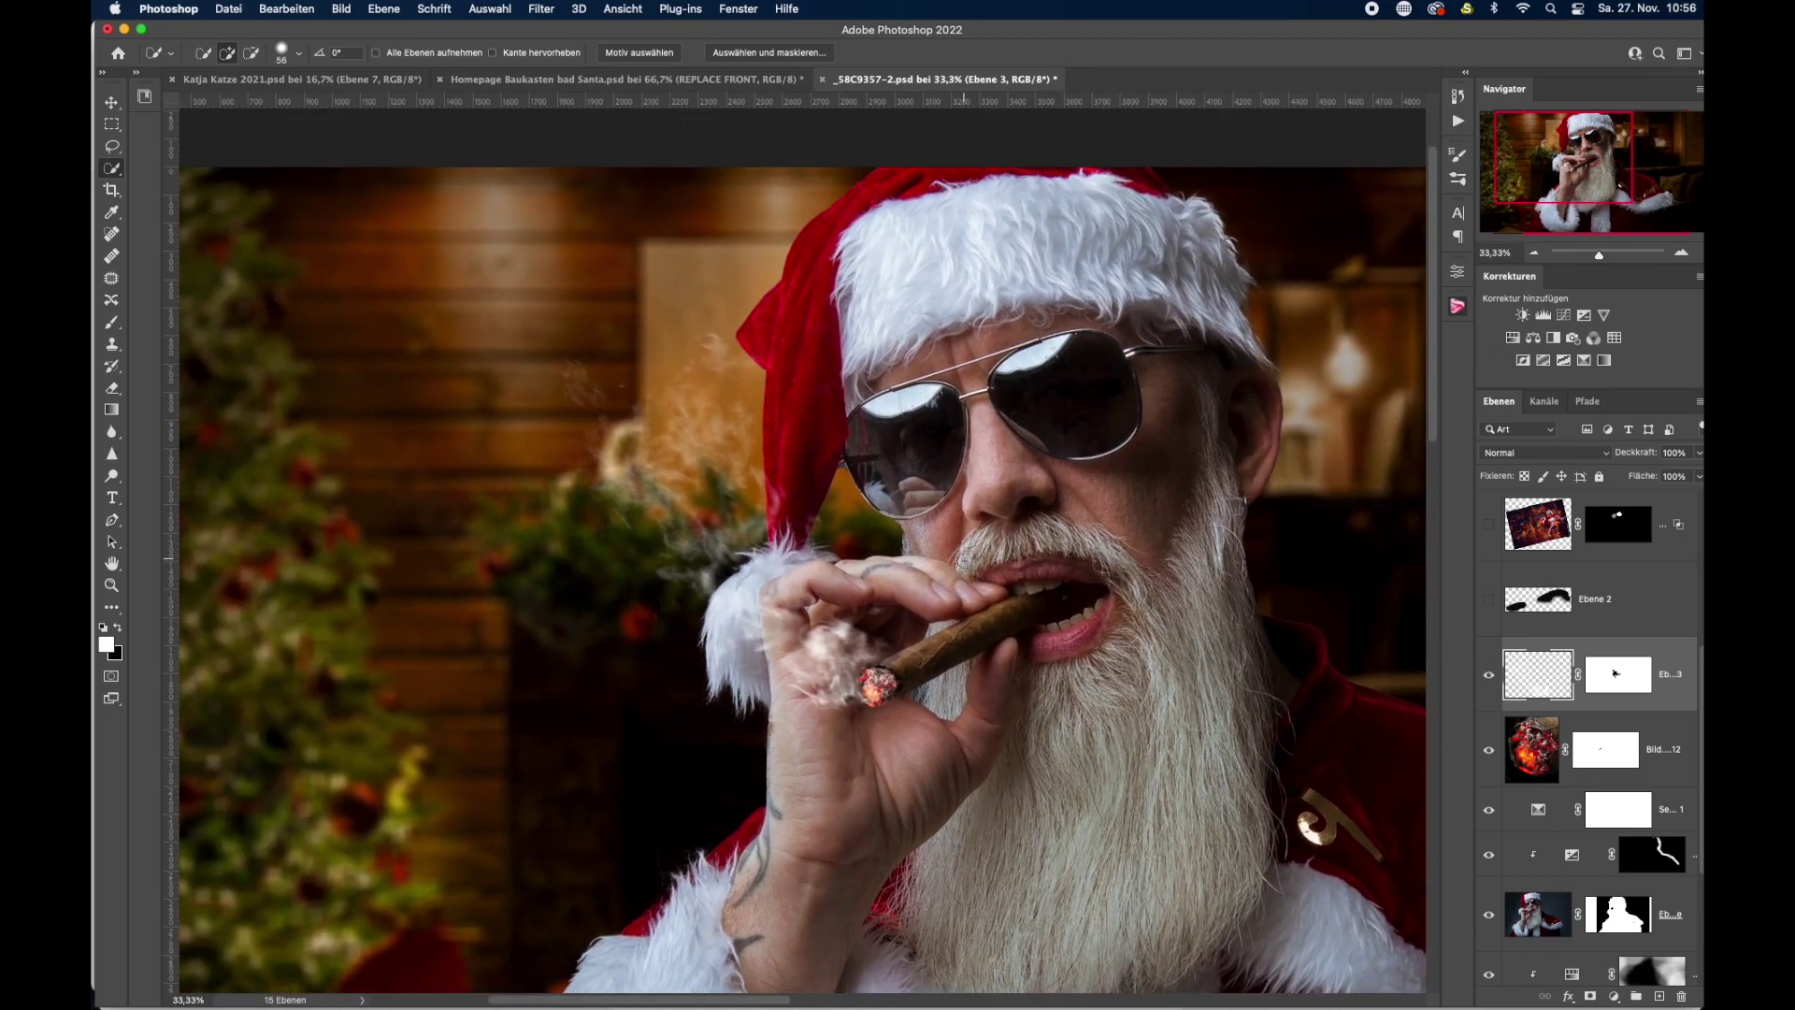
{"action": "scroll", "coordinate": [964, 561], "scroll_direction": "right", "scroll_amount": 5}
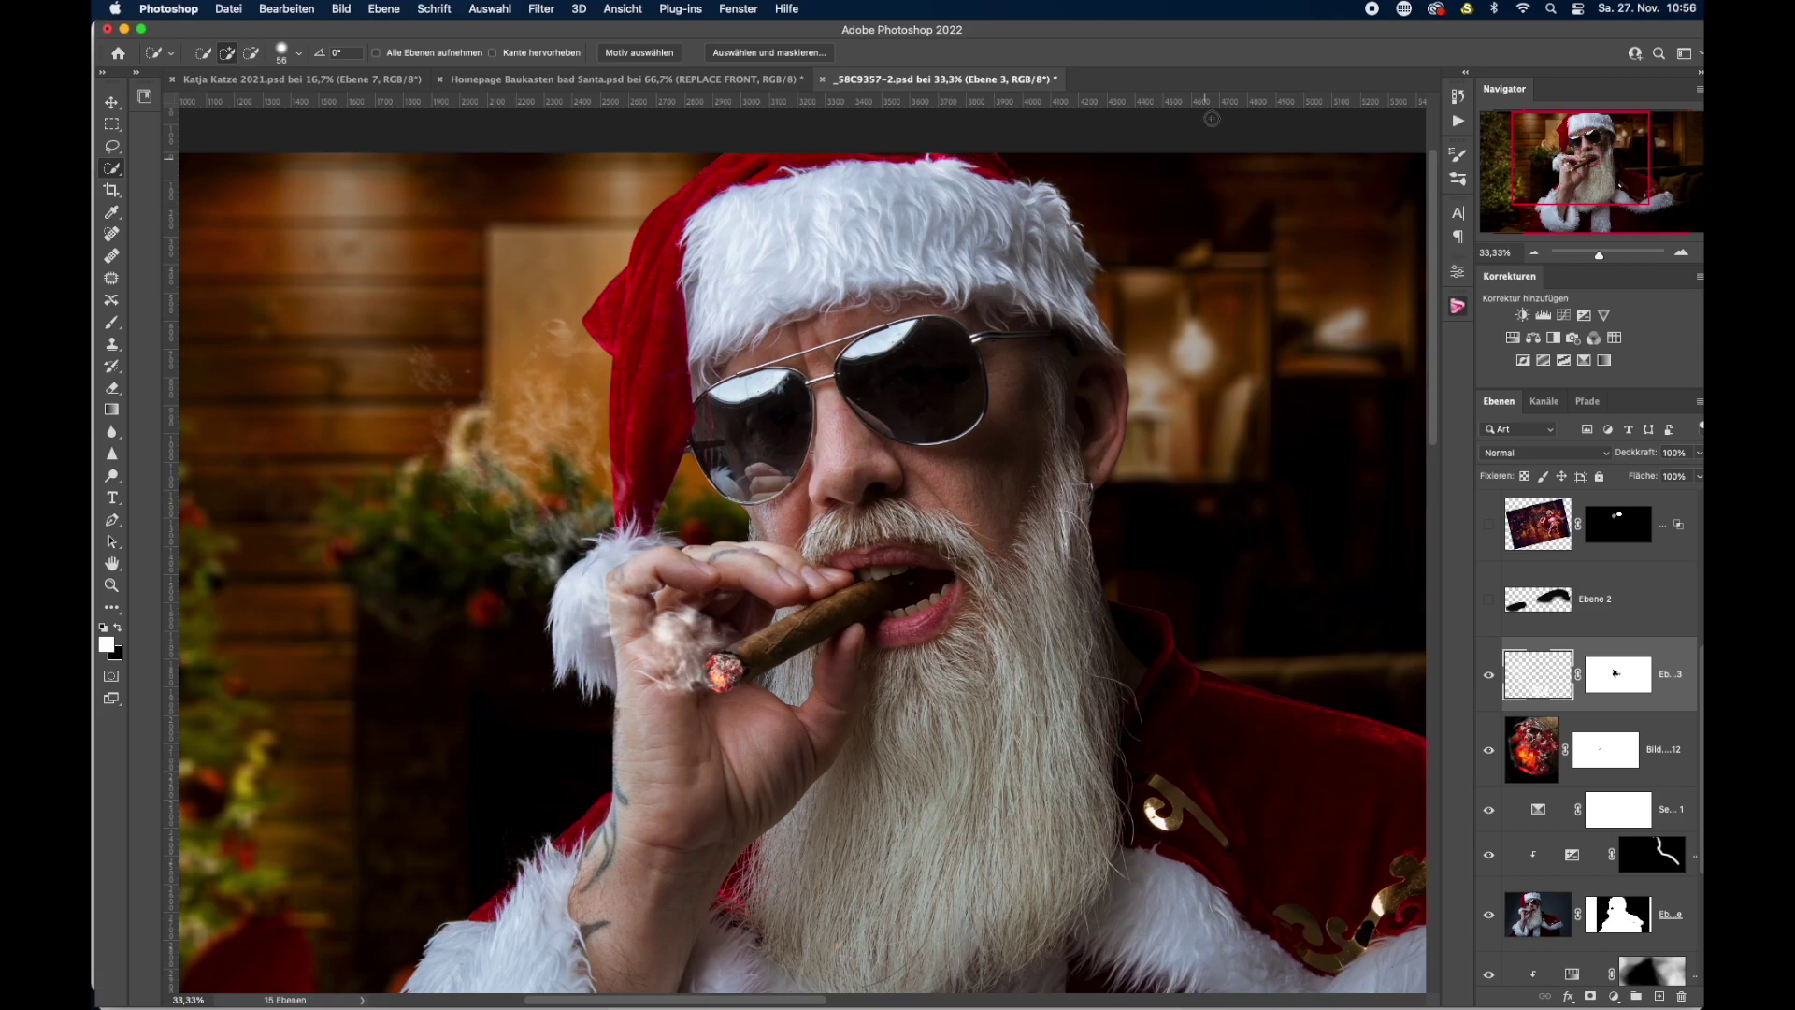
{"action": "left_click", "coordinate": [1680, 252]}
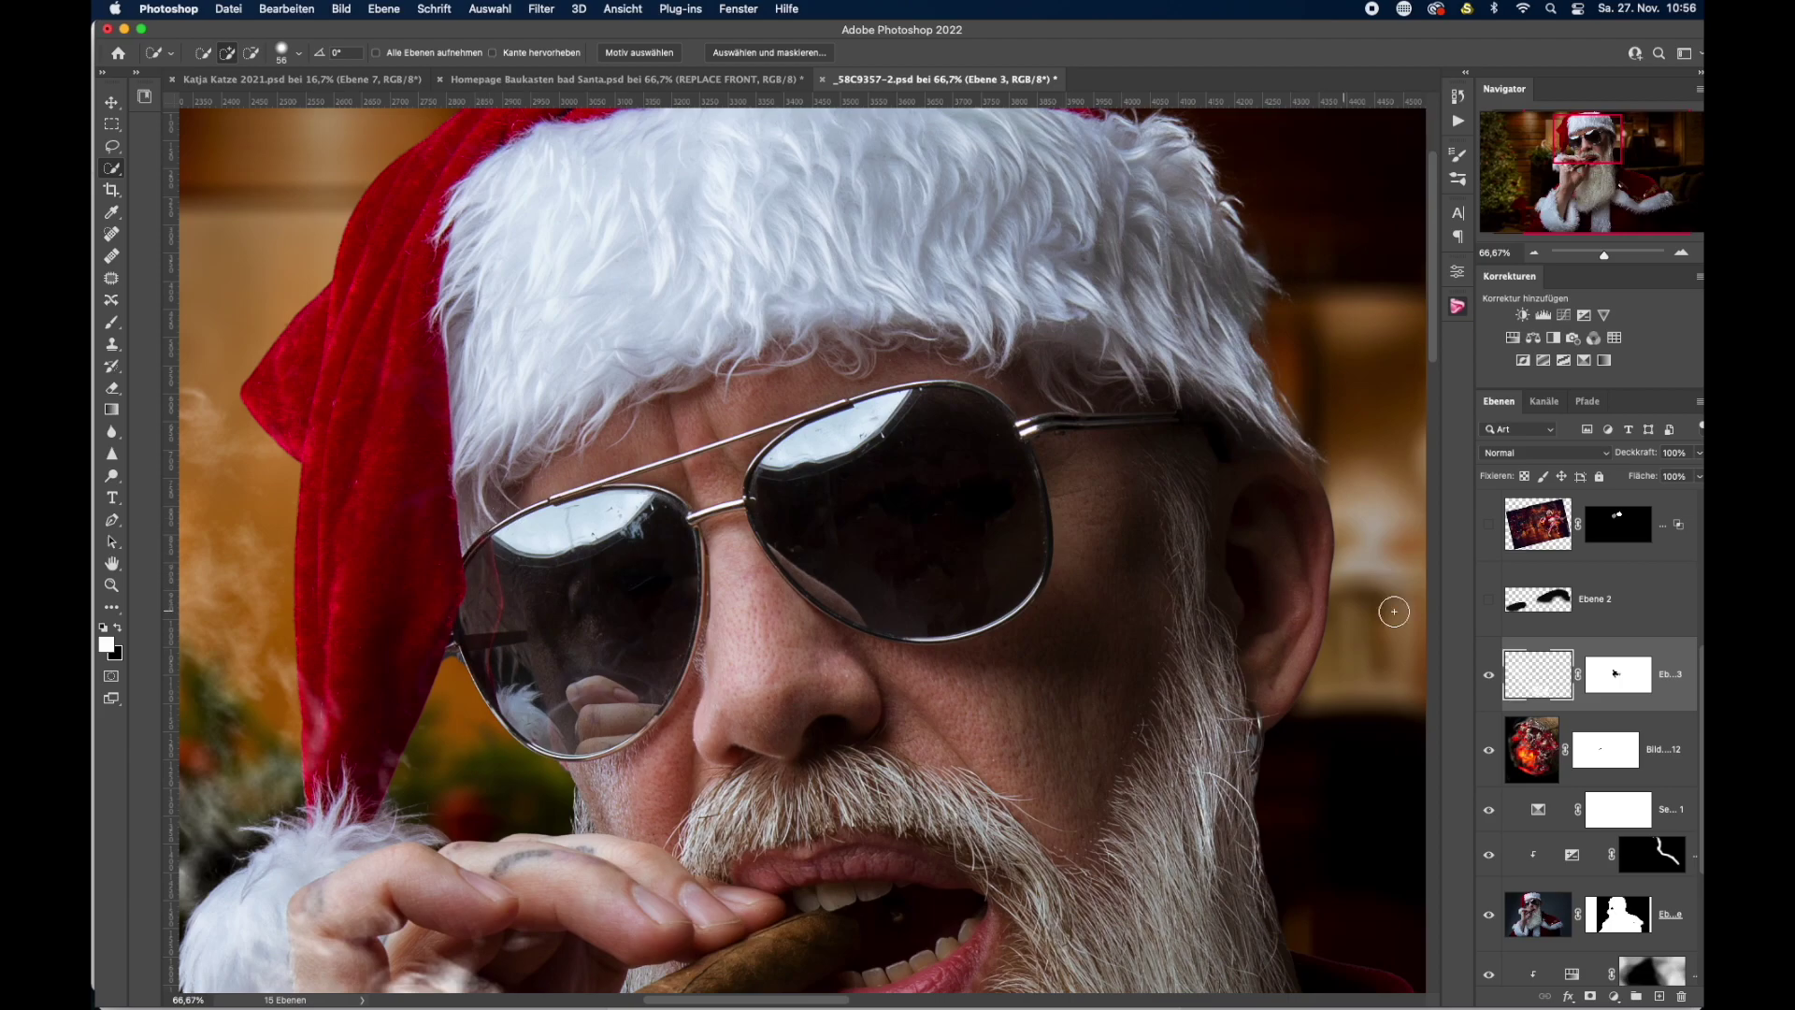
{"action": "left_click", "coordinate": [1674, 624]}
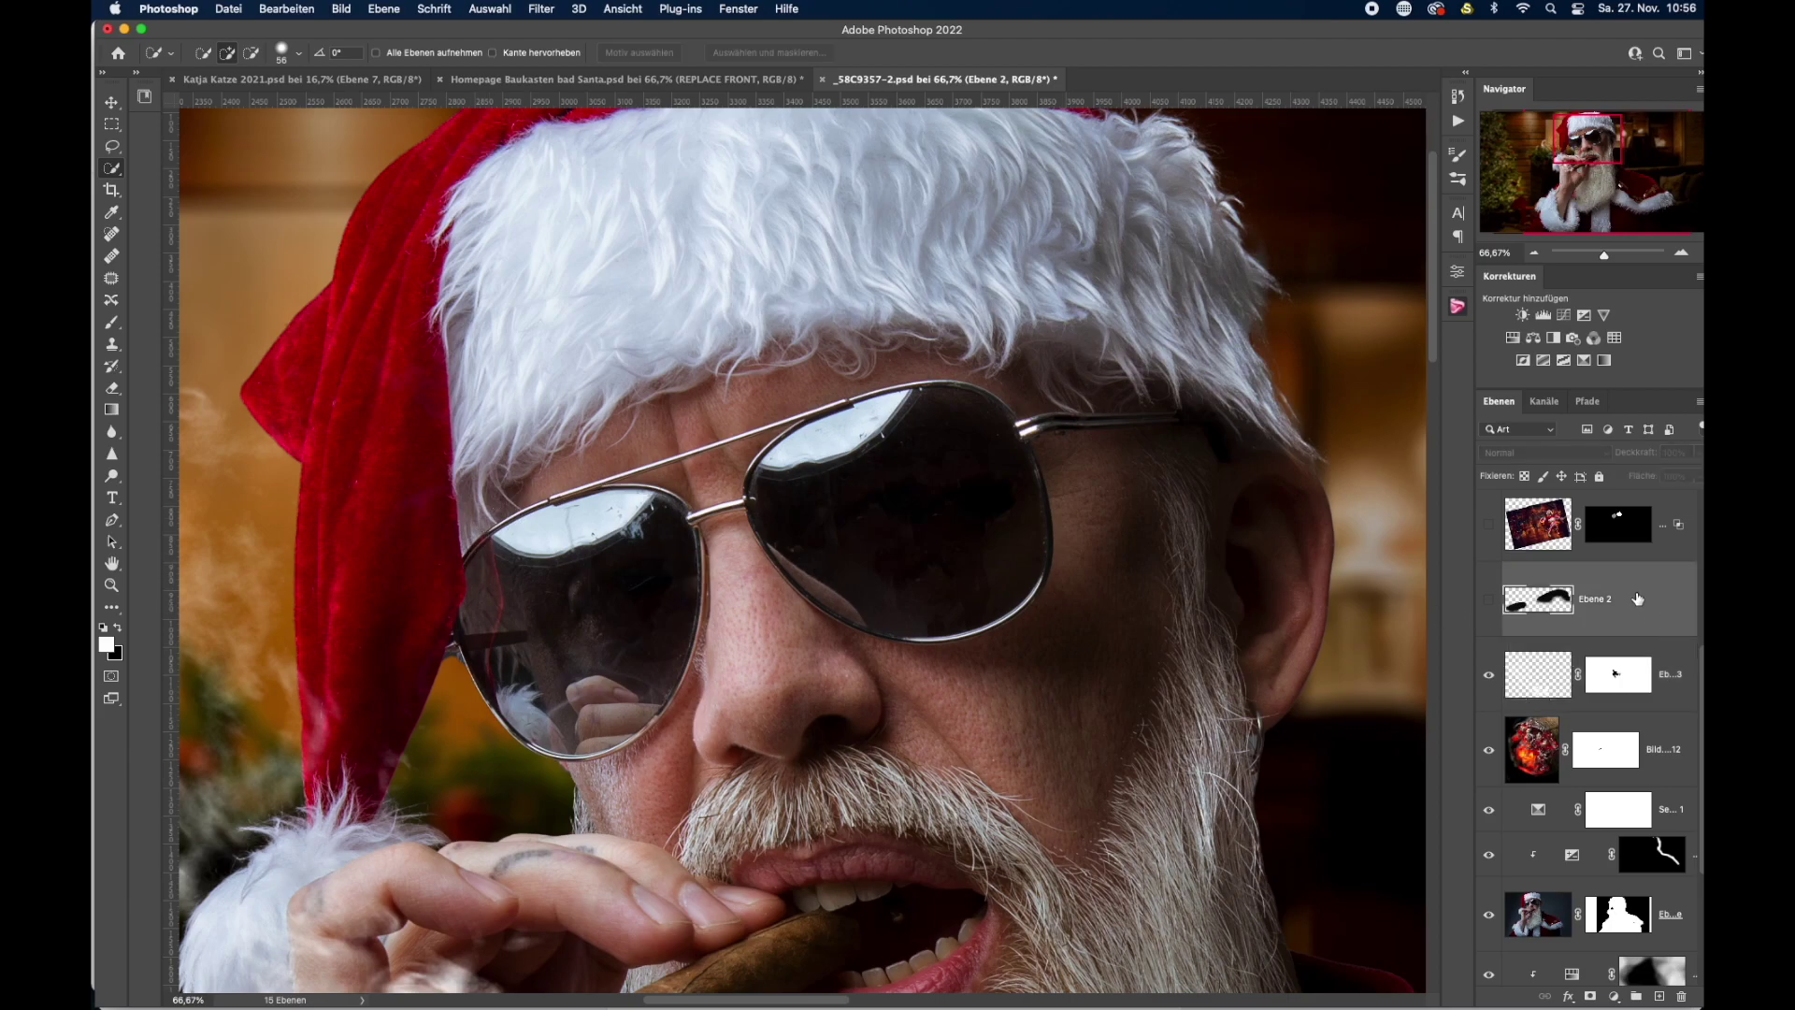
Show the Ebene 2 lens darkening, pick a dark brush colour, and compare it on and off.
{"action": "left_click", "coordinate": [1488, 605]}
{"action": "key", "text": "b"}
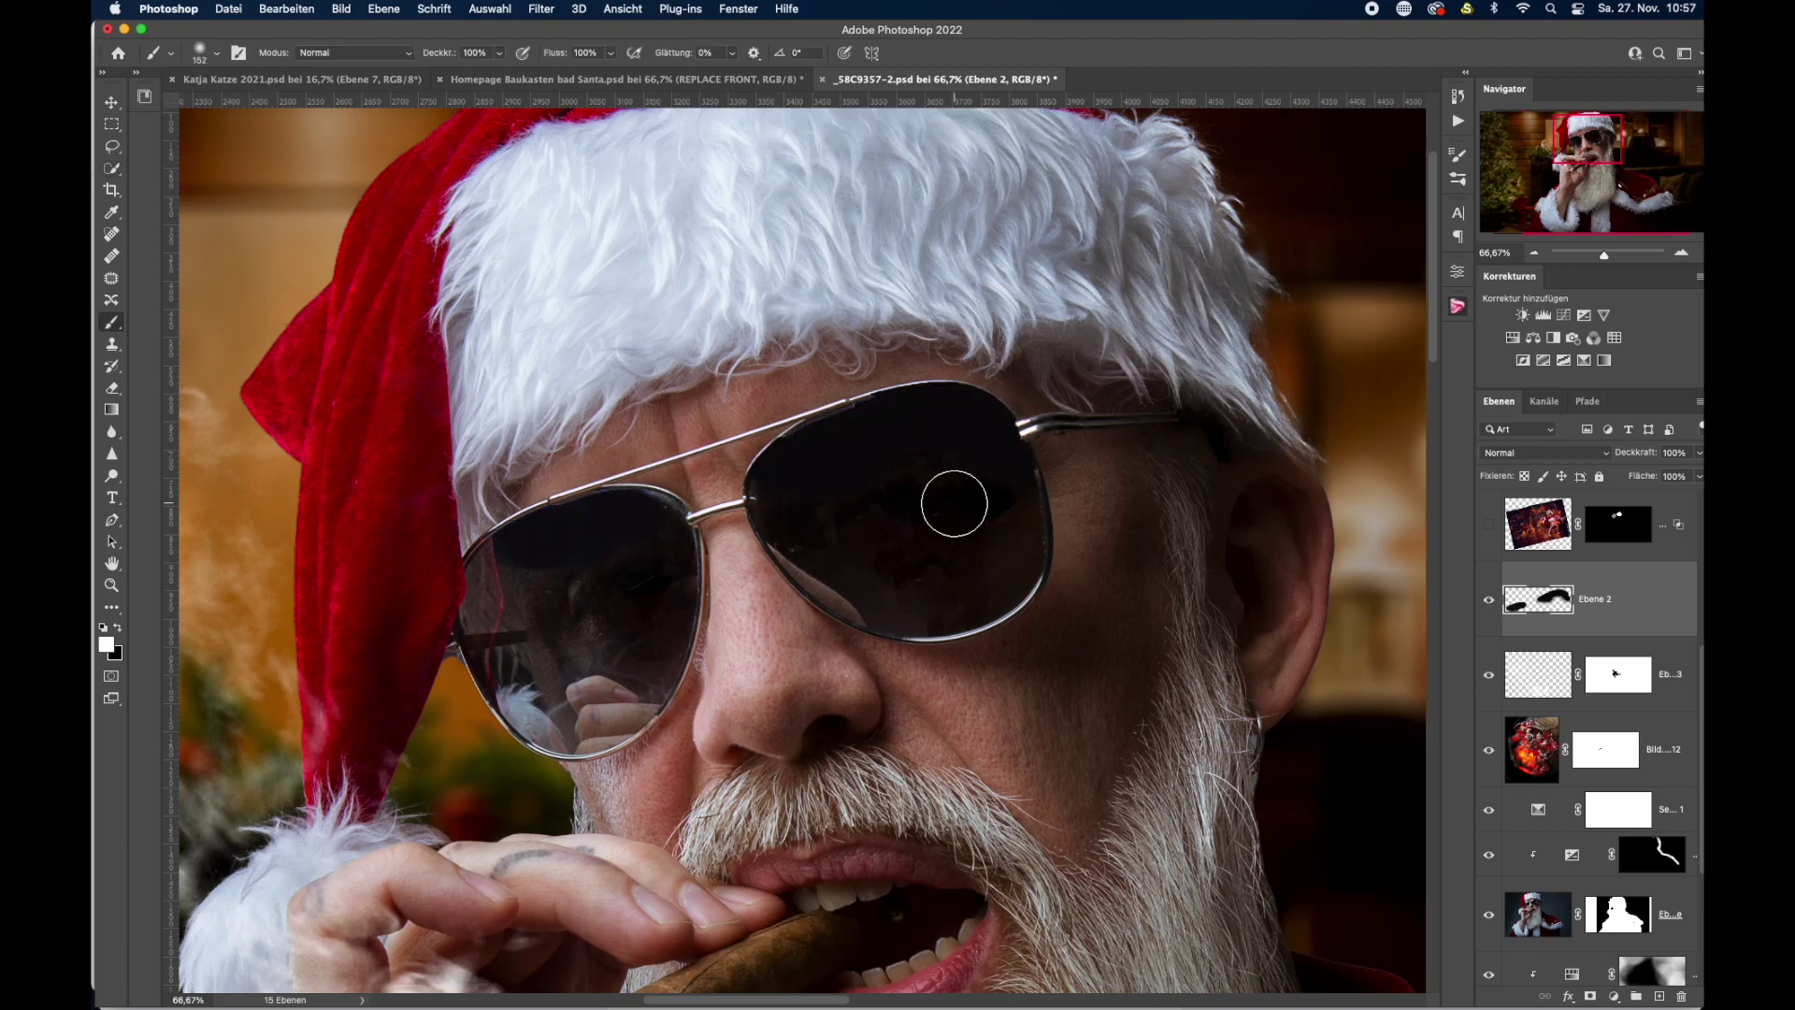
{"action": "left_click", "coordinate": [1000, 492], "text": "alt"}
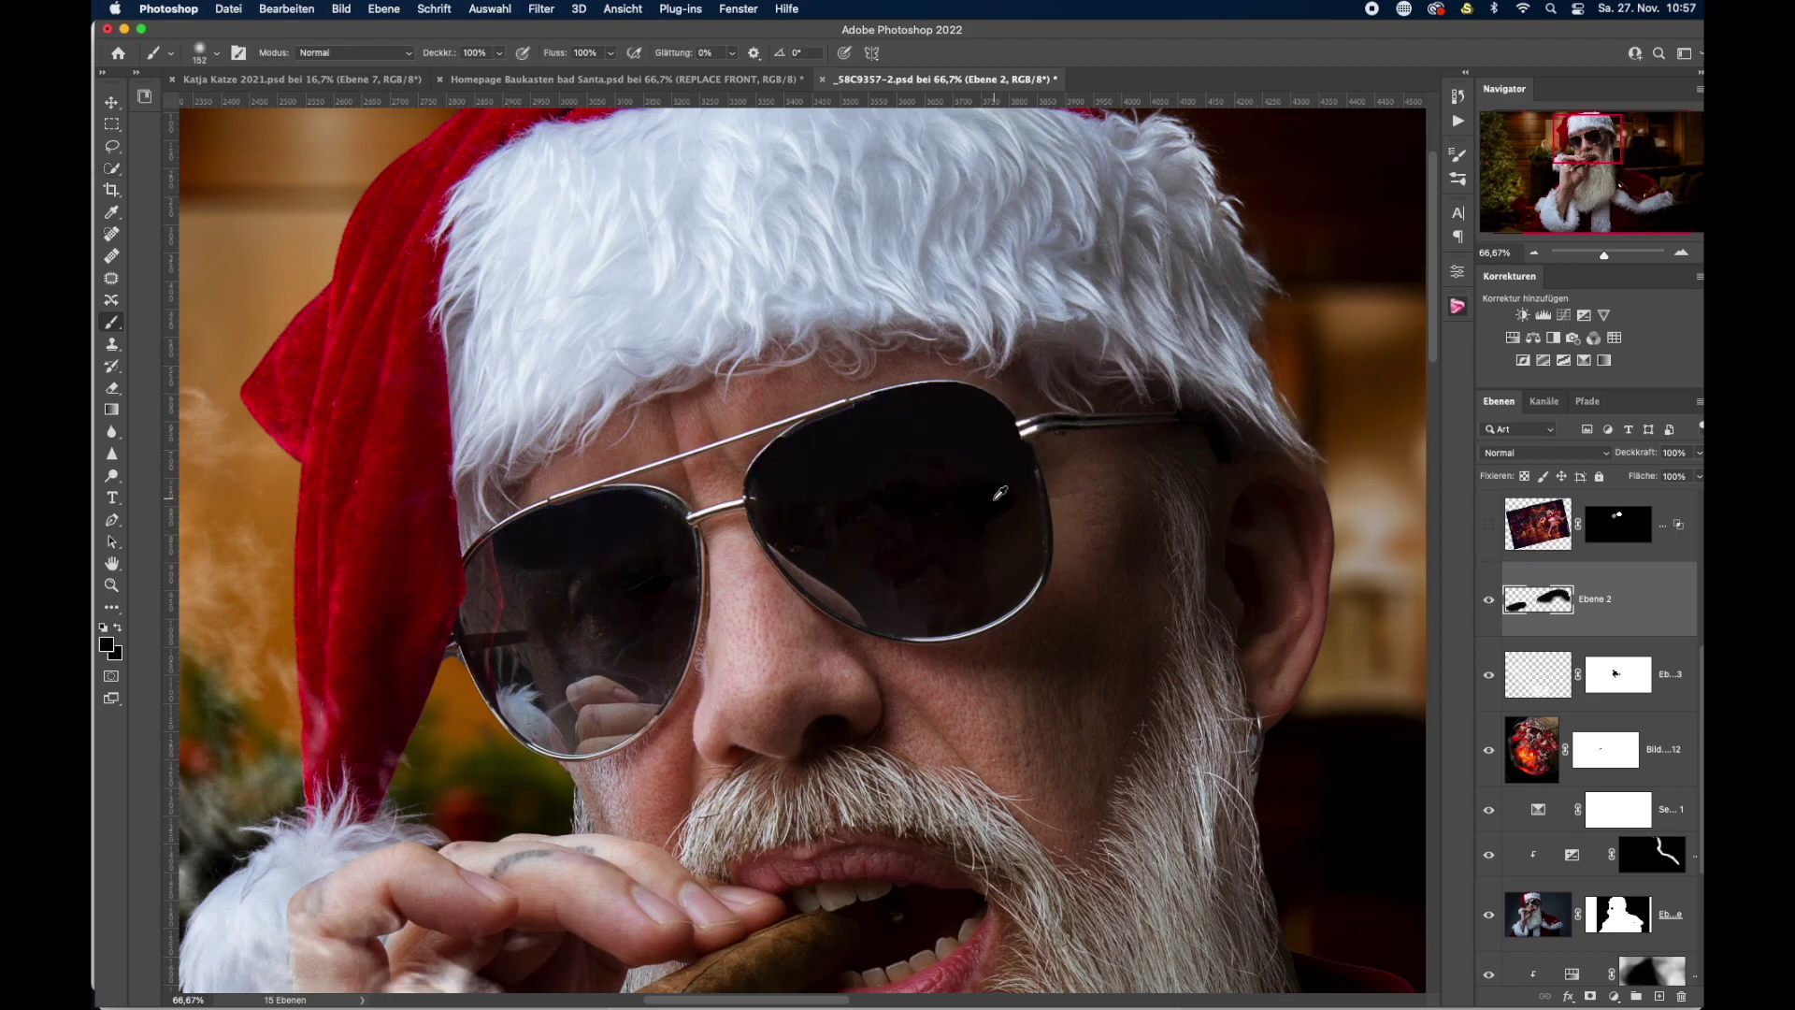
{"action": "left_click", "coordinate": [1490, 600]}
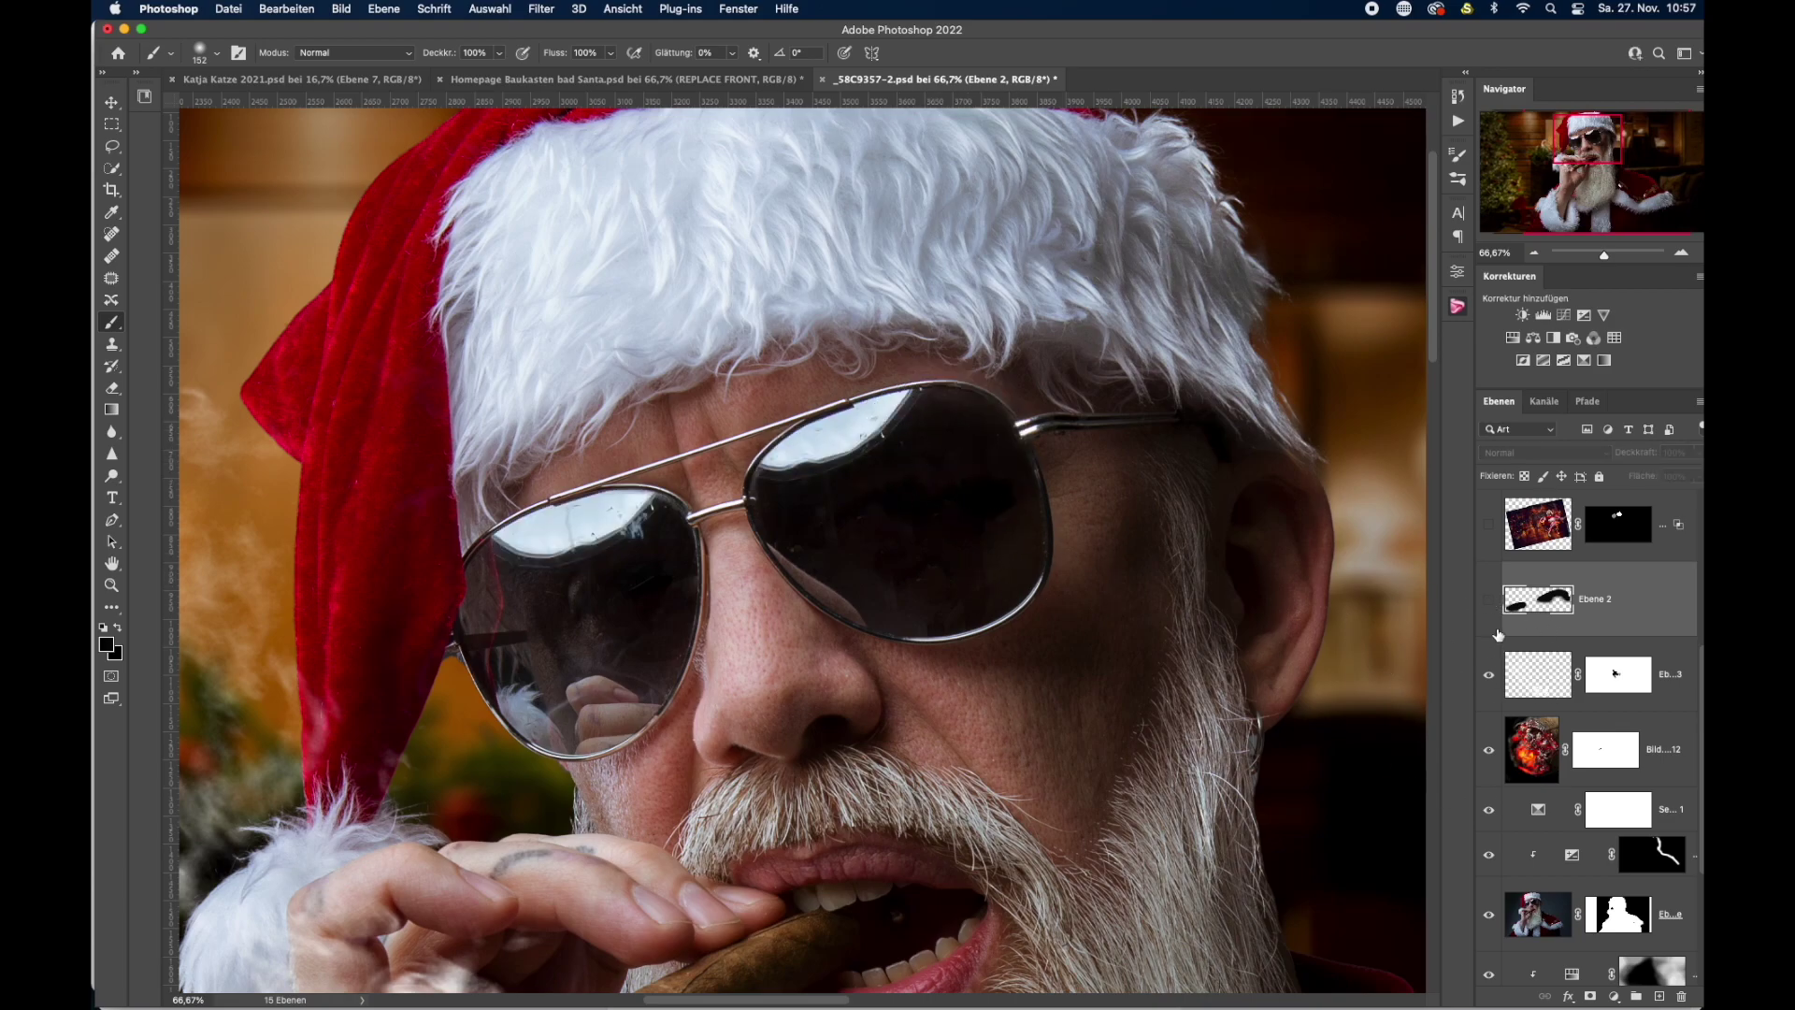
{"action": "left_click", "coordinate": [1485, 601]}
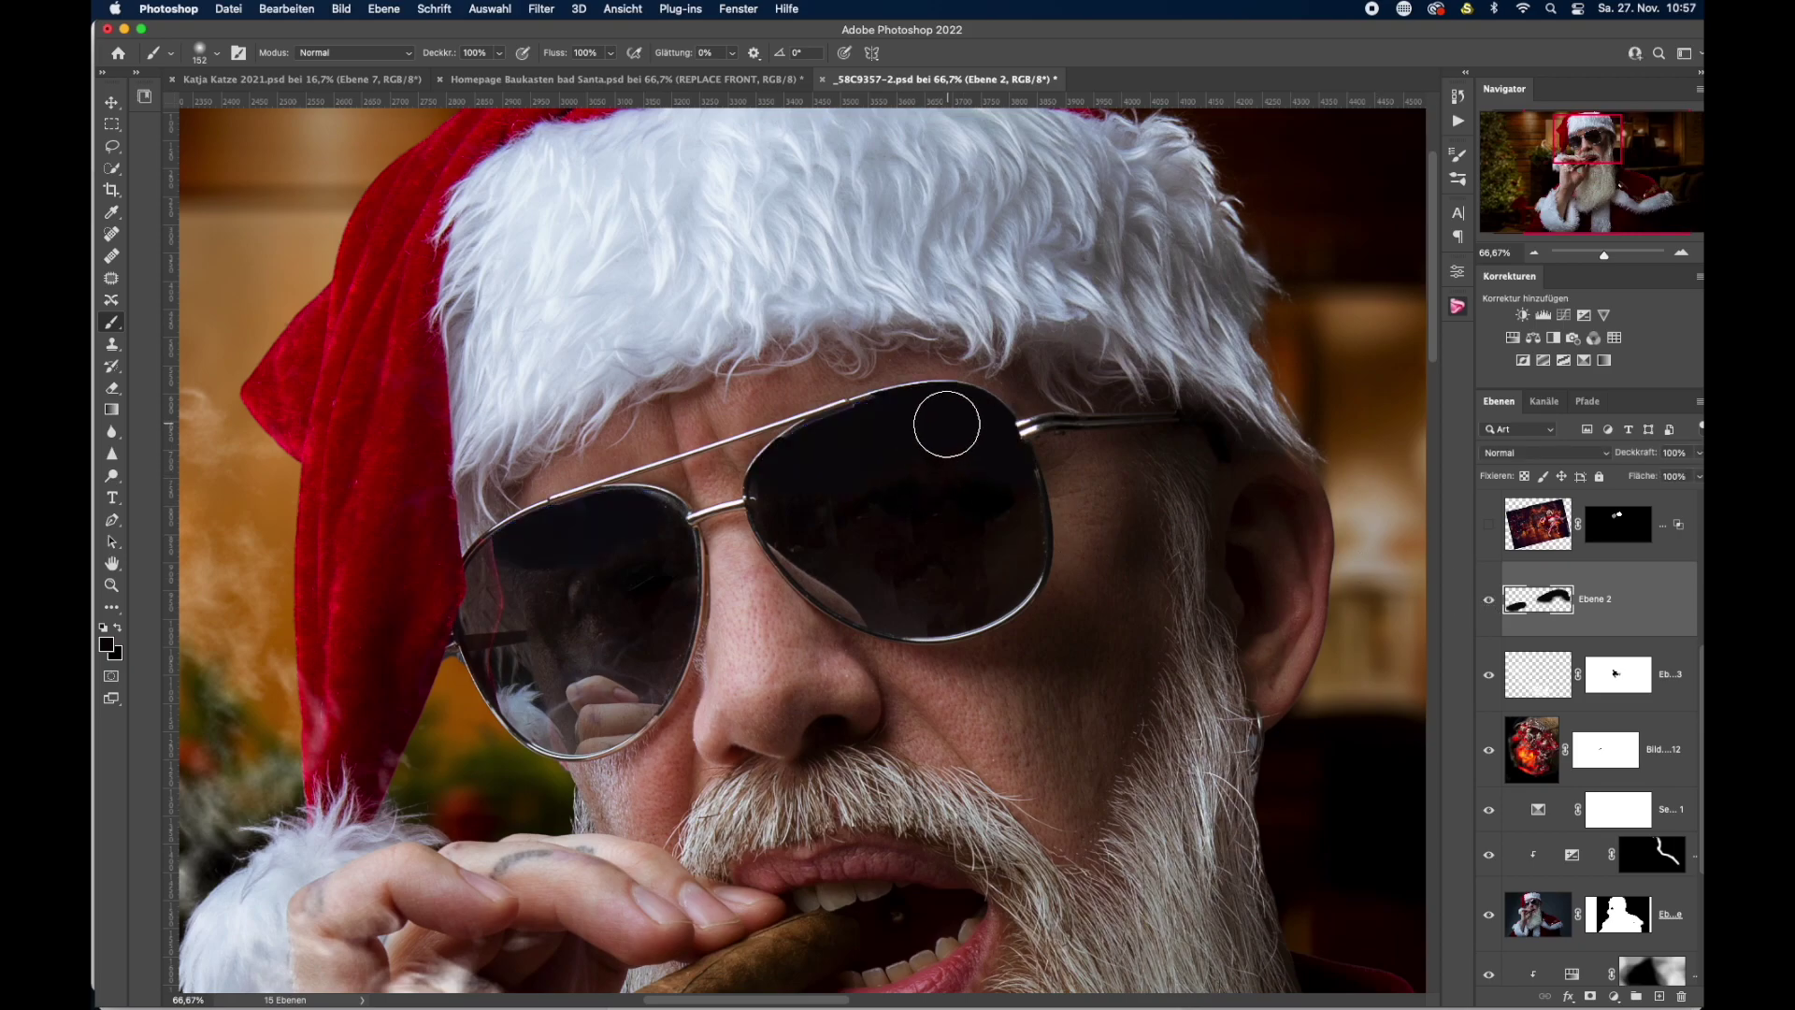
{"action": "left_click", "coordinate": [1489, 603]}
{"action": "left_click", "coordinate": [1488, 604]}
Turn on the layer of the woman in a Santa costume reflected in the right lens.
{"action": "scroll", "coordinate": [1530, 673], "scroll_direction": "up", "scroll_amount": 3}
{"action": "scroll", "coordinate": [1543, 689], "scroll_direction": "up", "scroll_amount": 1}
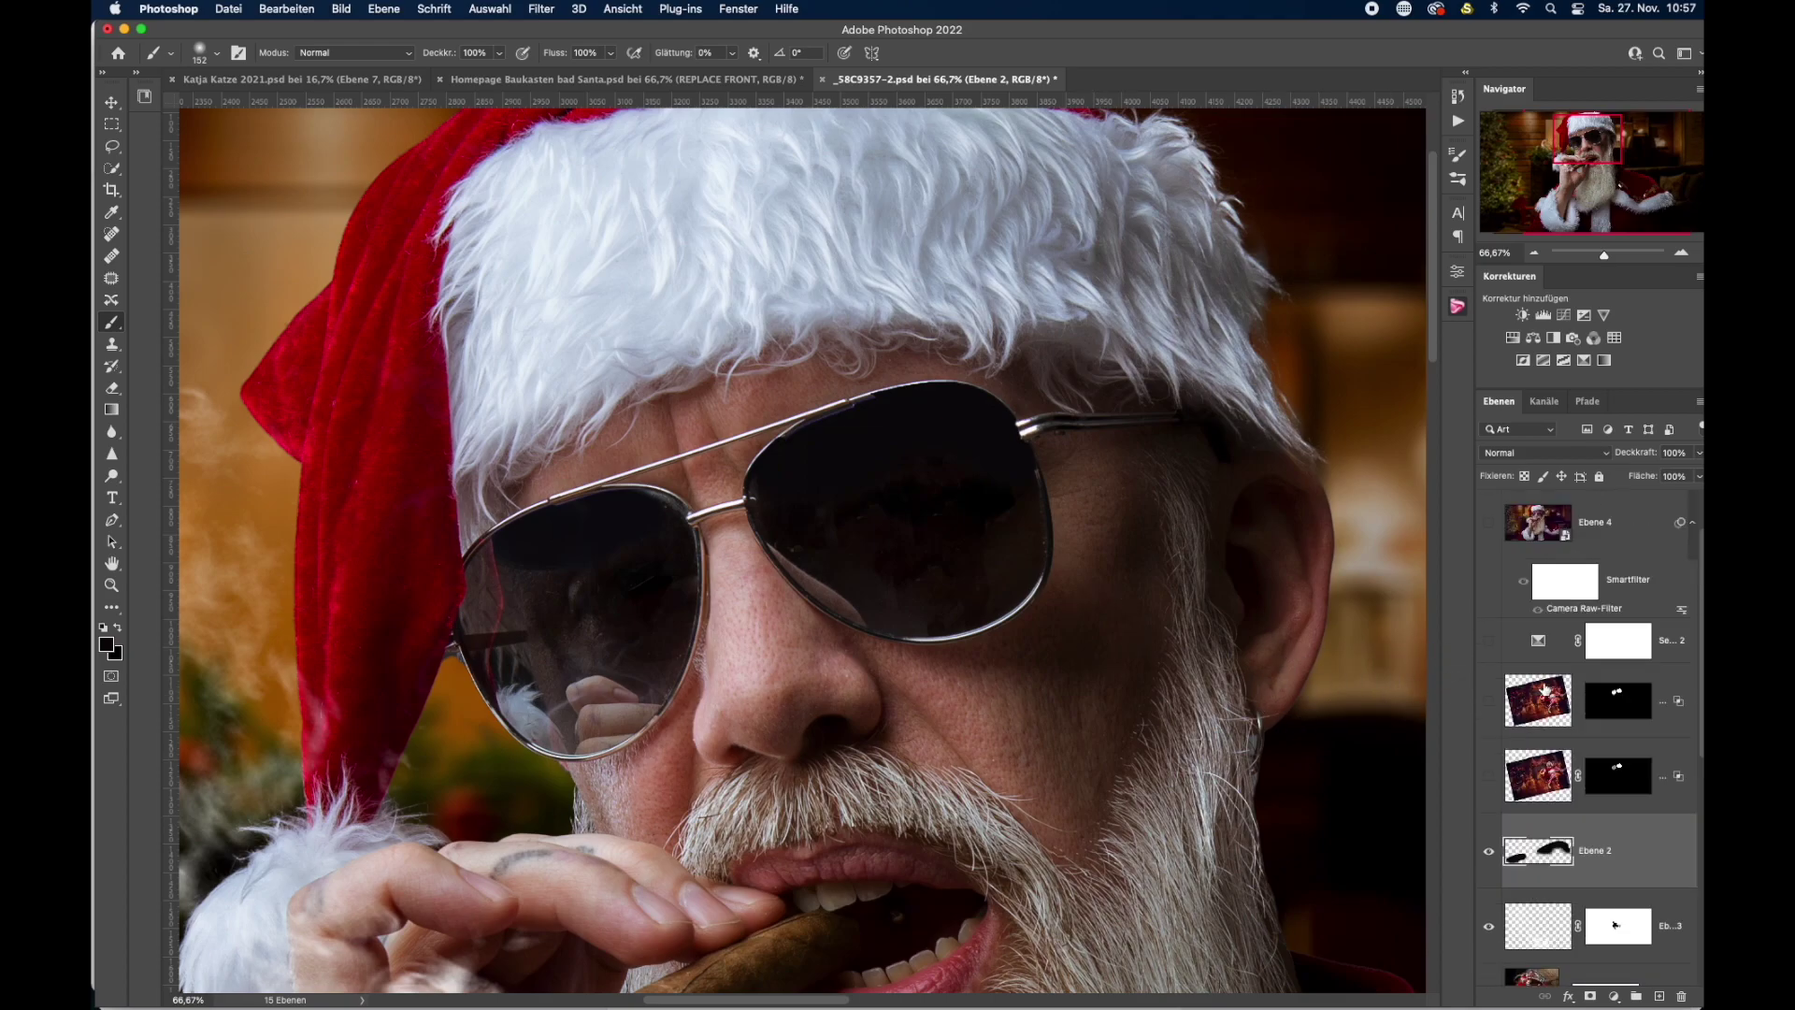
{"action": "left_click", "coordinate": [1564, 788]}
{"action": "left_click", "coordinate": [1491, 779]}
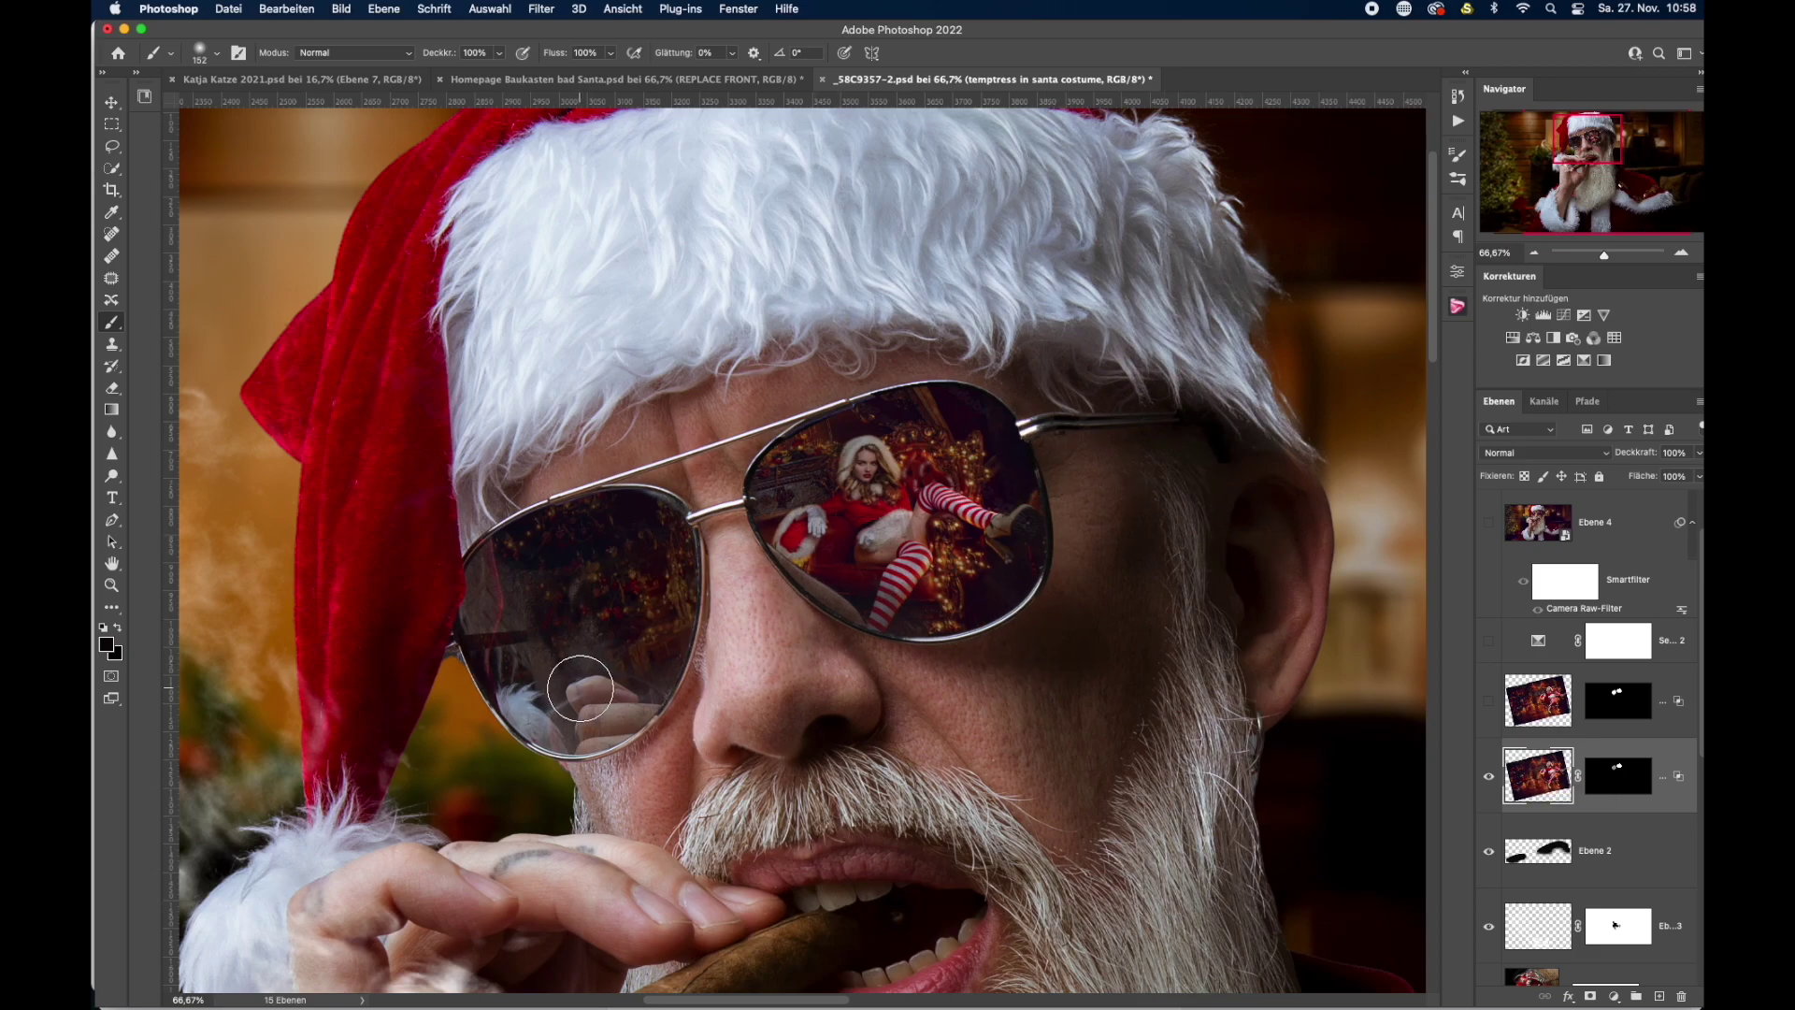
{"action": "key", "text": "super+t"}
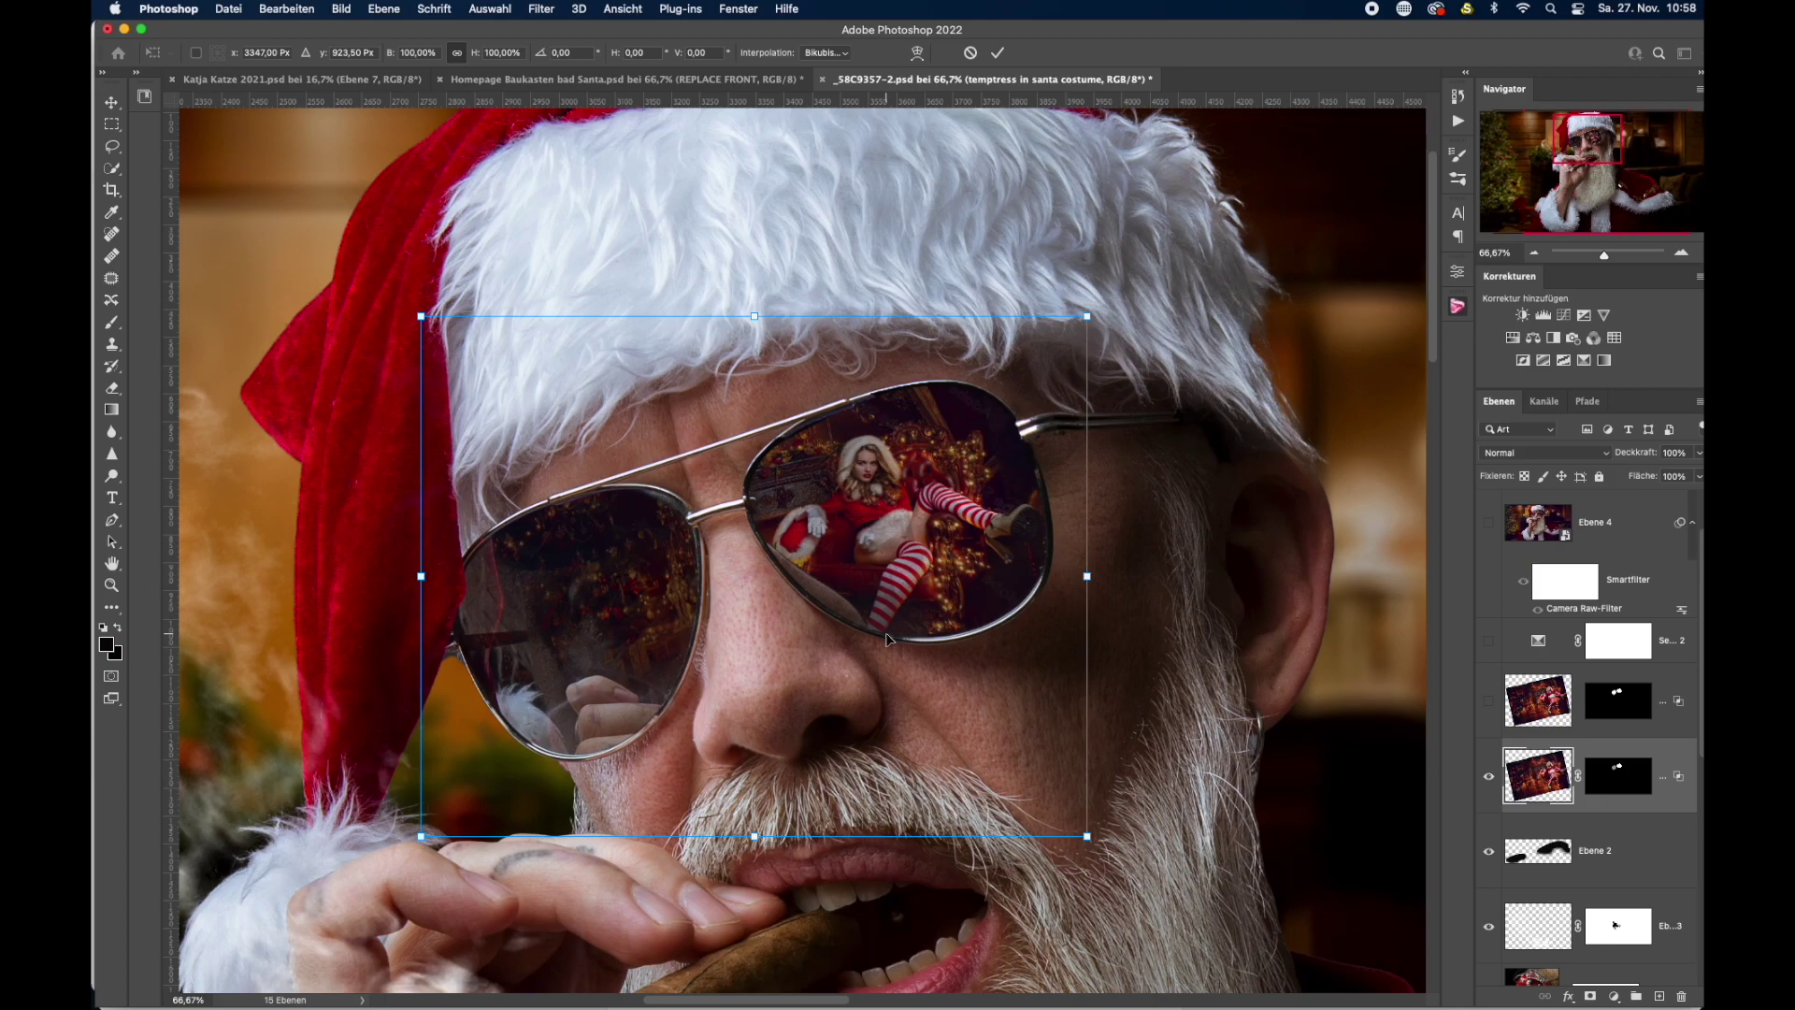
Warp the woman's reflection so it bends to follow the right lens's curve.
{"action": "right_click", "coordinate": [856, 621]}
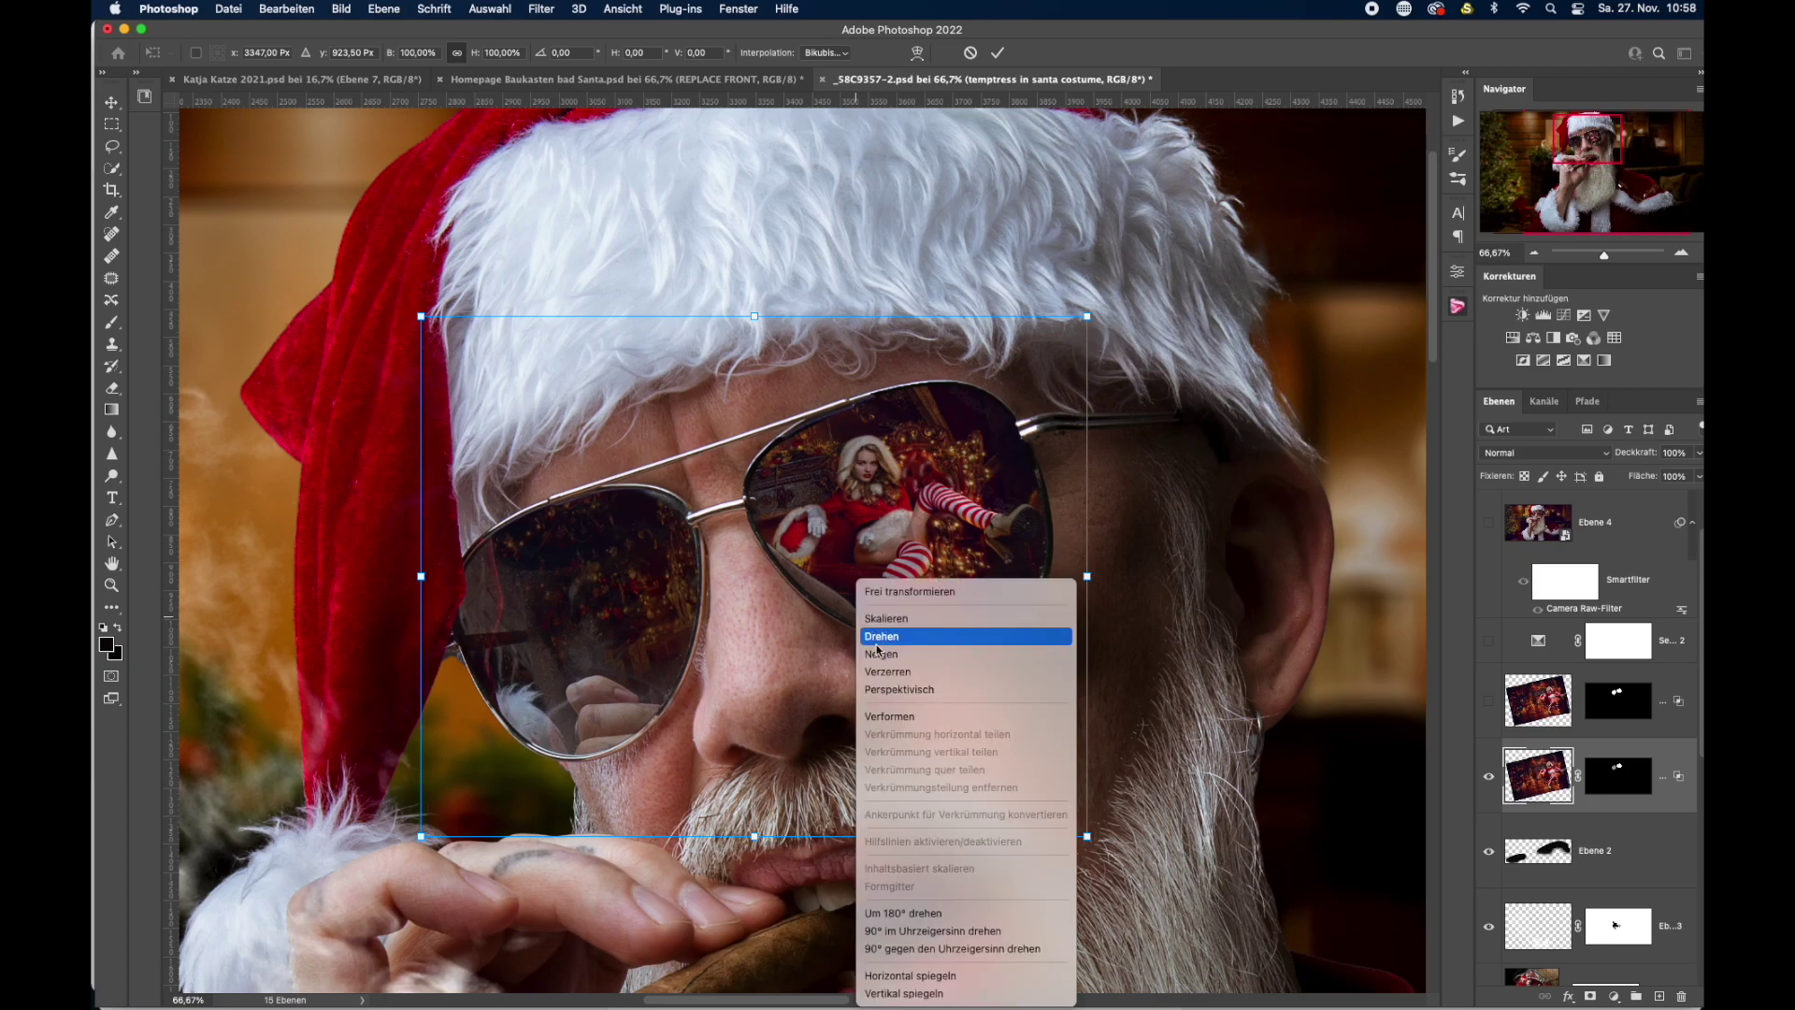
{"action": "left_click", "coordinate": [890, 717]}
{"action": "left_click_drag", "start_coordinate": [772, 552], "coordinate": [752, 550]}
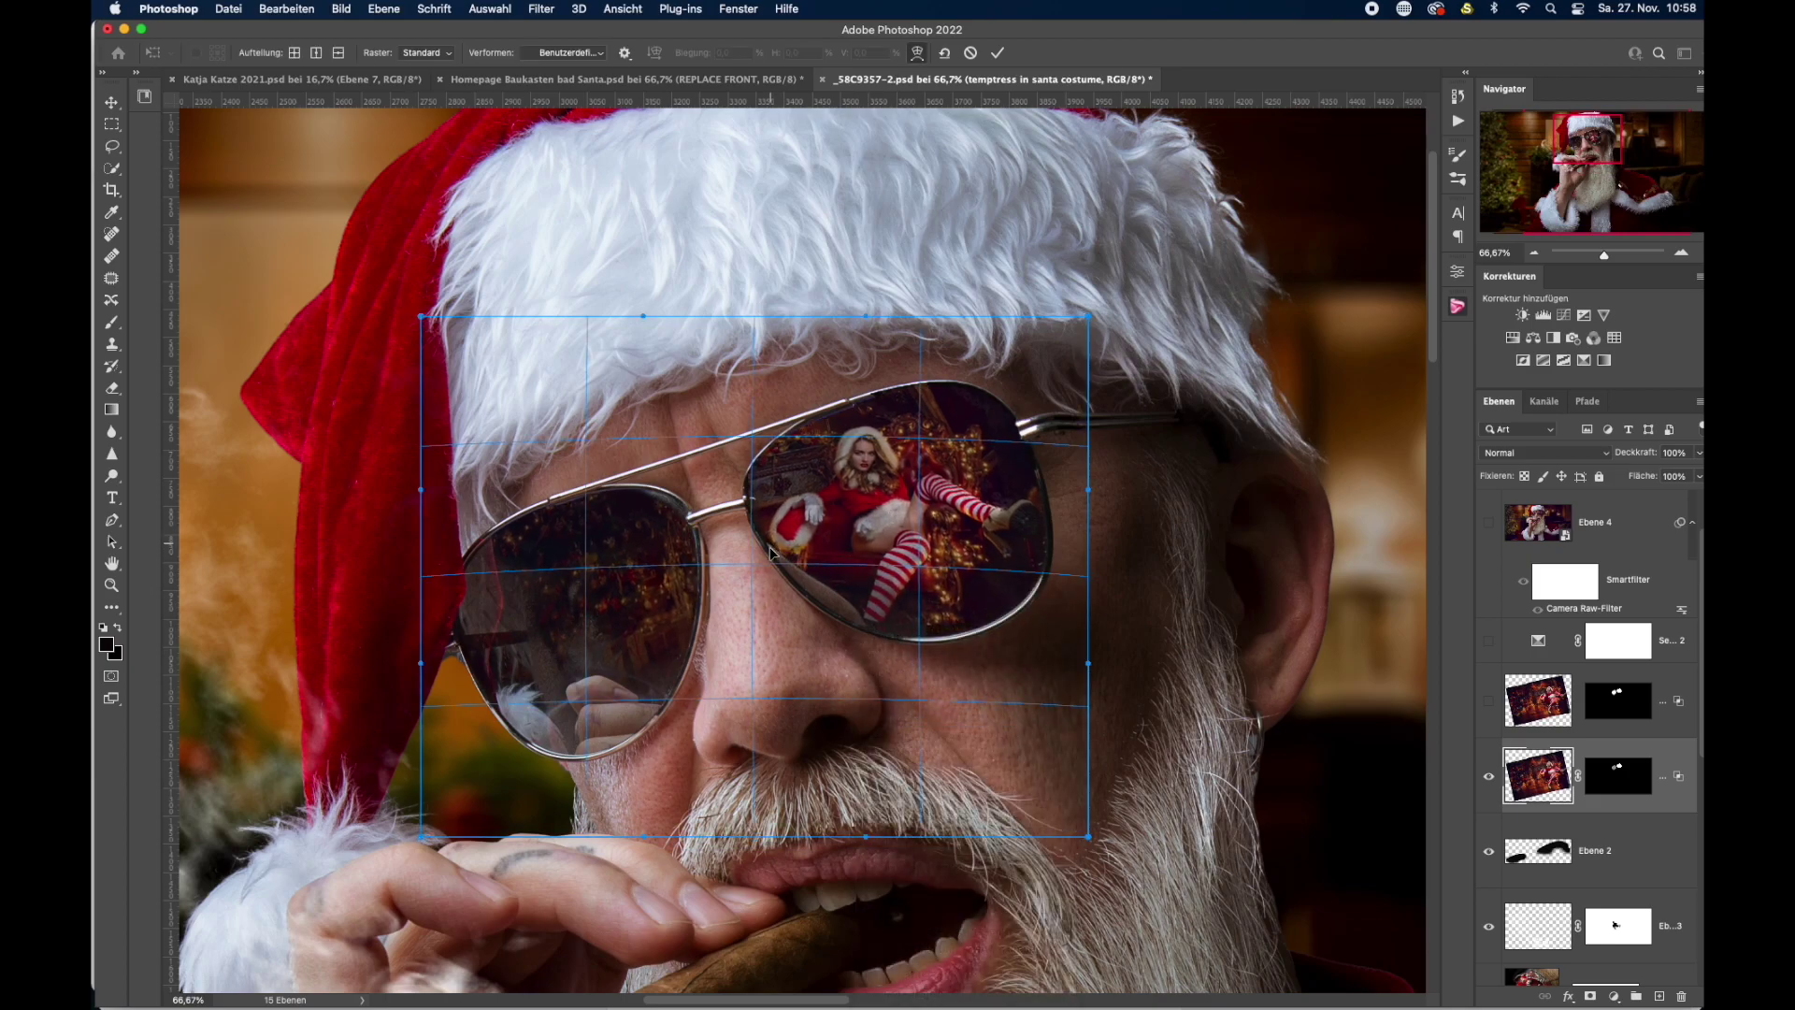
{"action": "left_click_drag", "start_coordinate": [752, 551], "coordinate": [762, 552]}
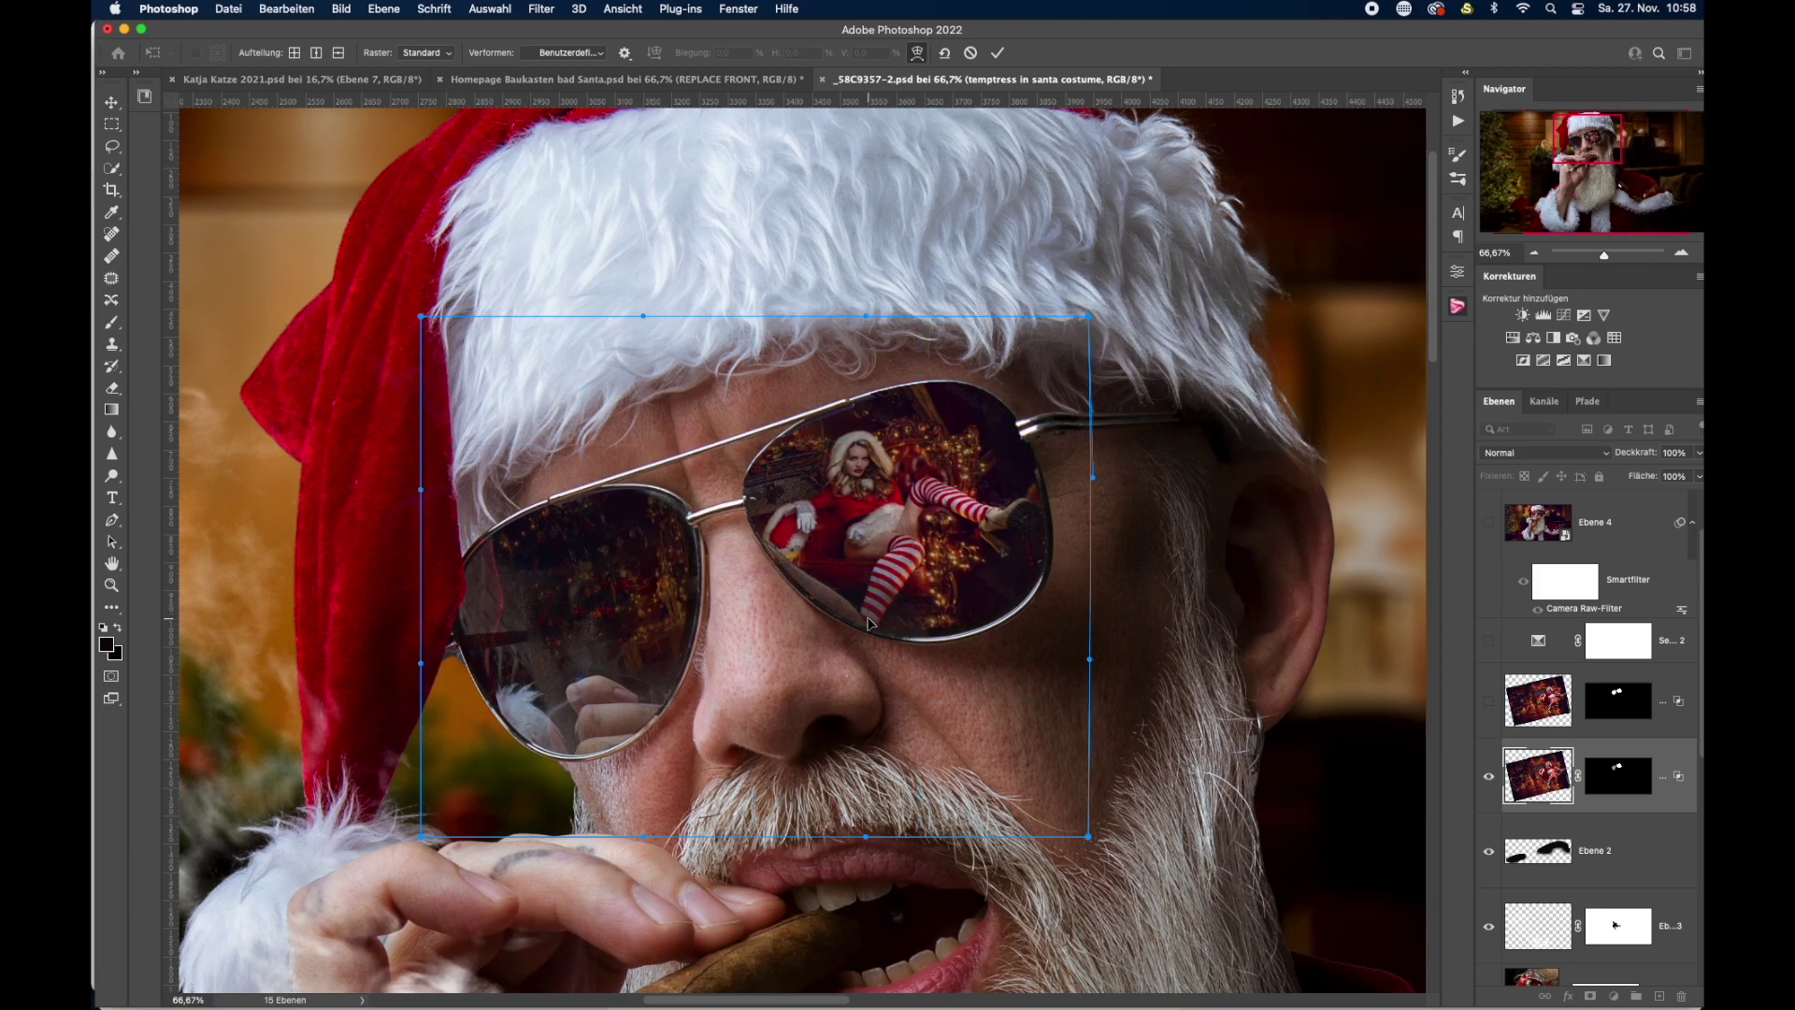
{"action": "key", "text": "Return"}
Check the reflection's mask on its own and compare the reflection hidden and shown.
{"action": "key", "text": "b"}
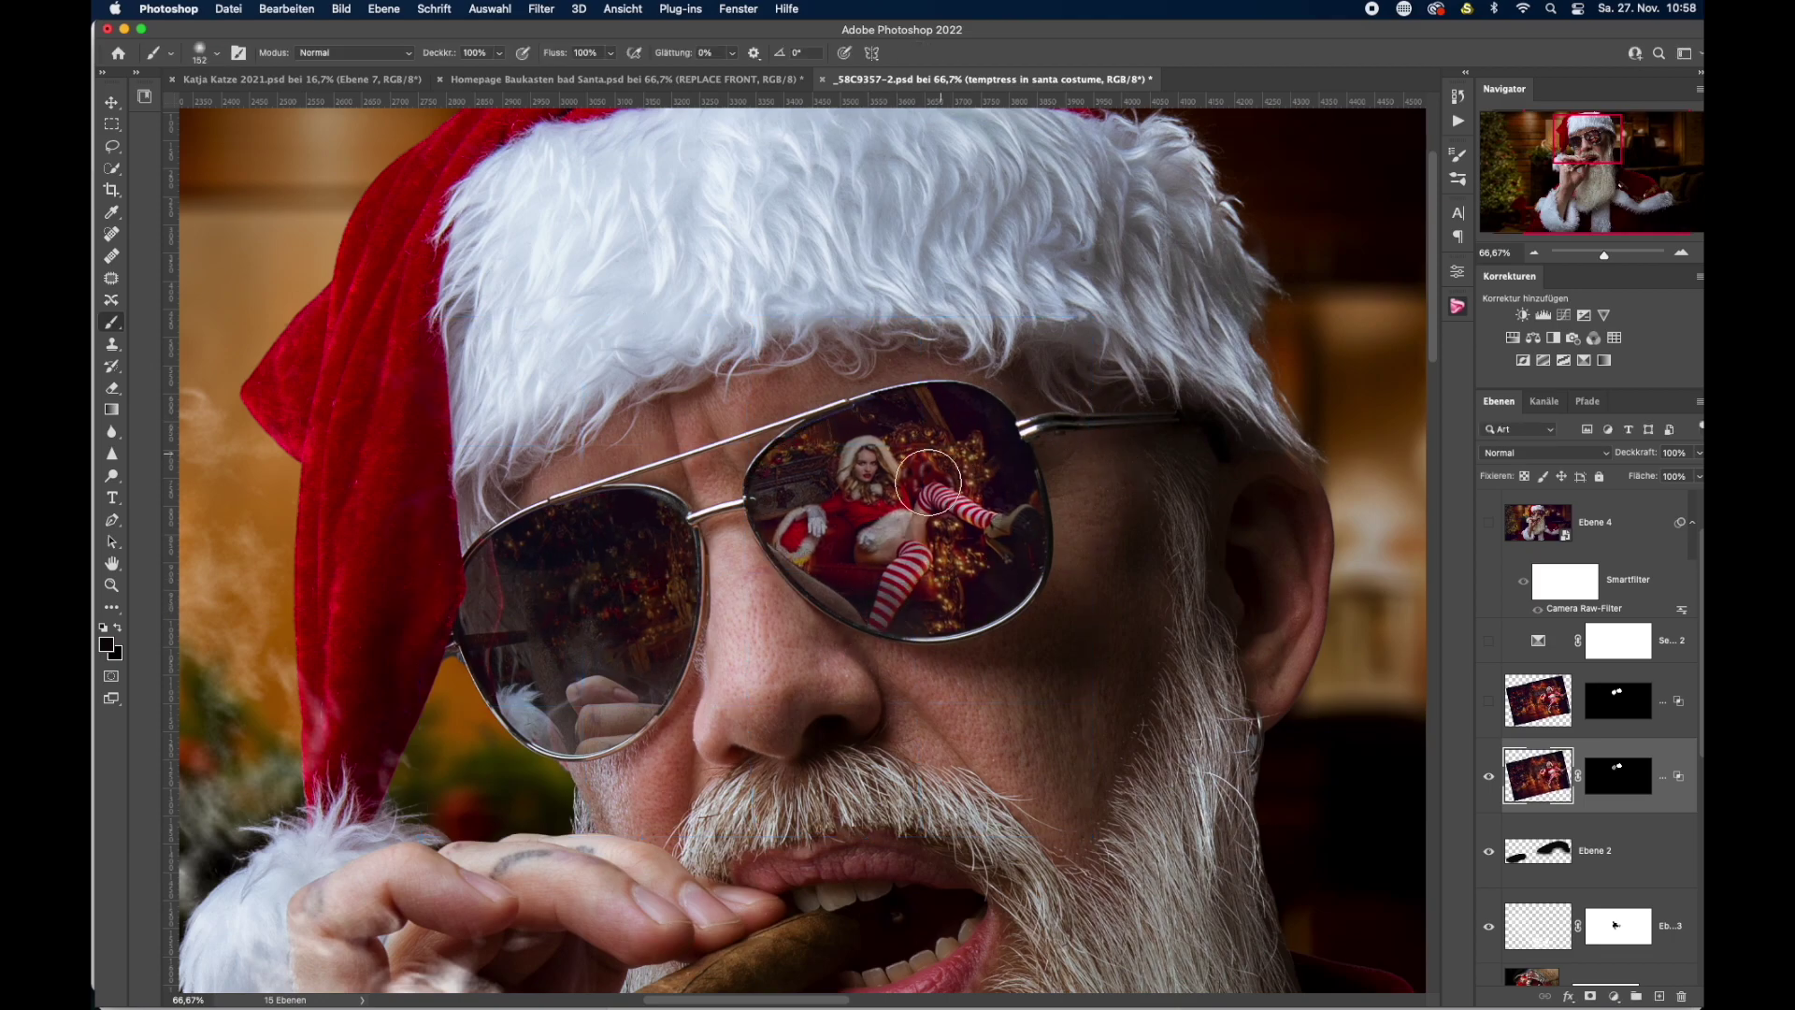
{"action": "left_click", "coordinate": [1625, 778], "text": "alt"}
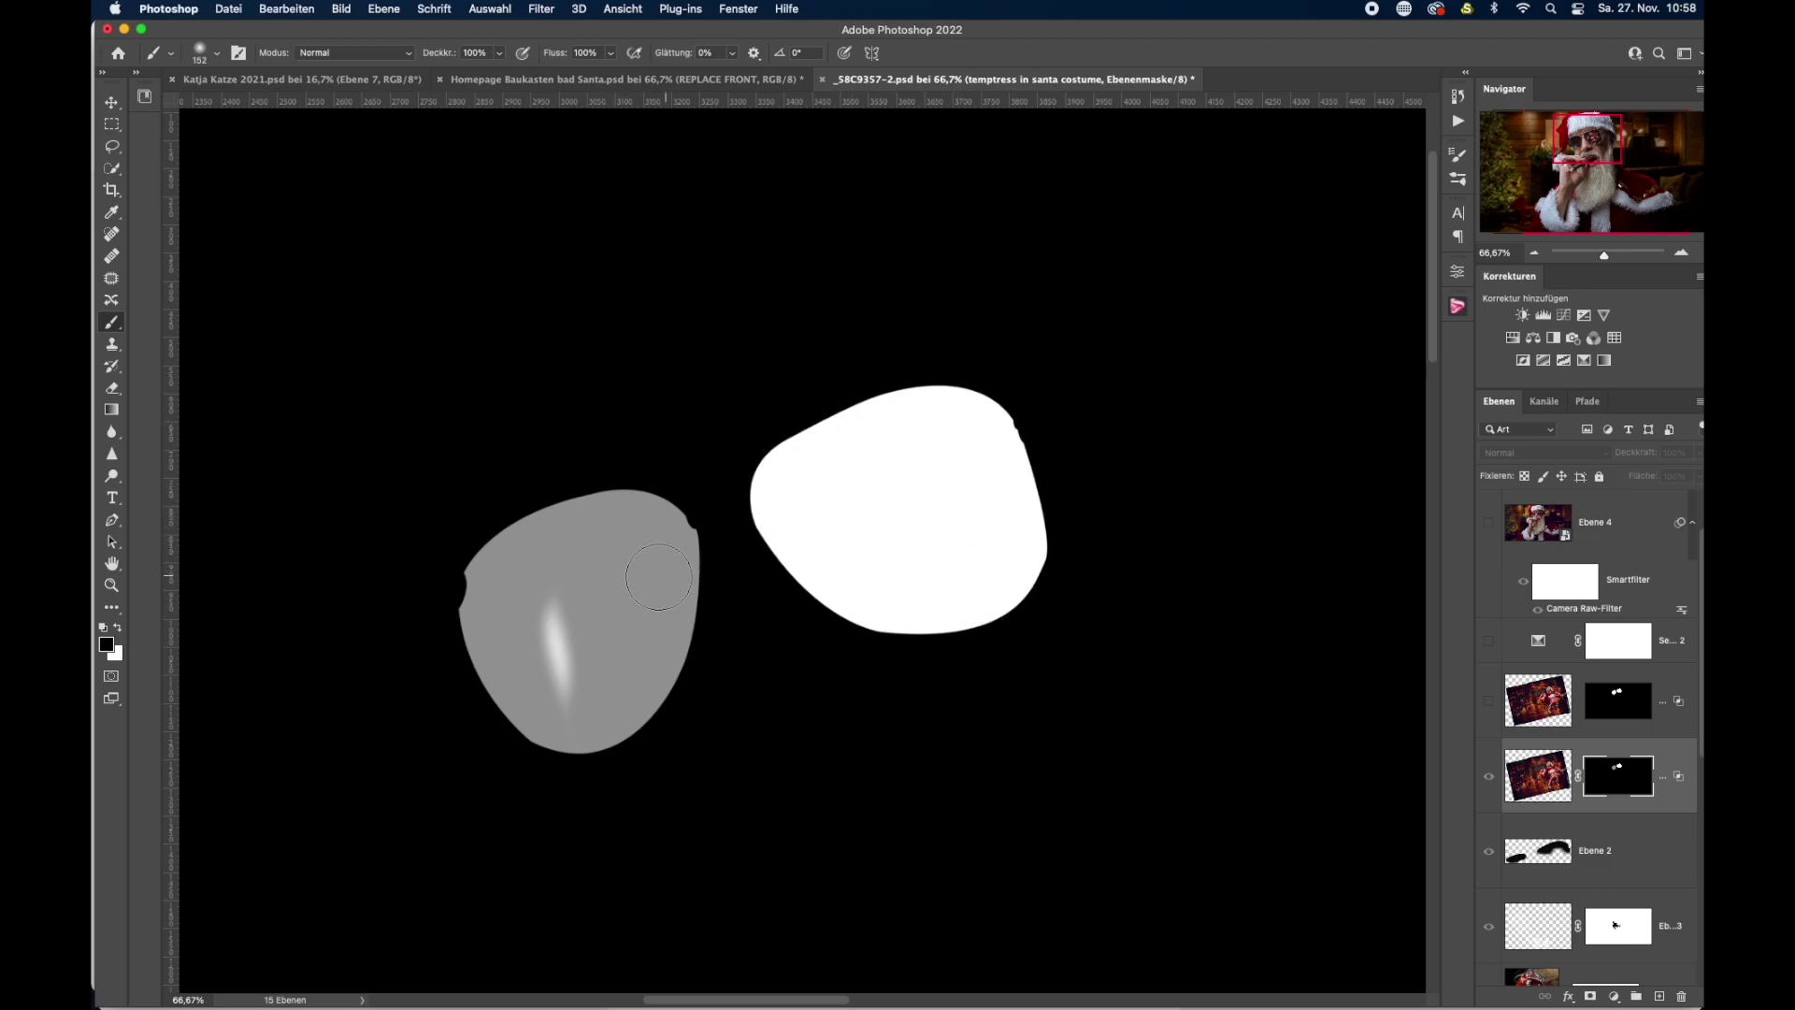
{"action": "left_click", "coordinate": [1491, 779]}
{"action": "left_click", "coordinate": [1491, 779]}
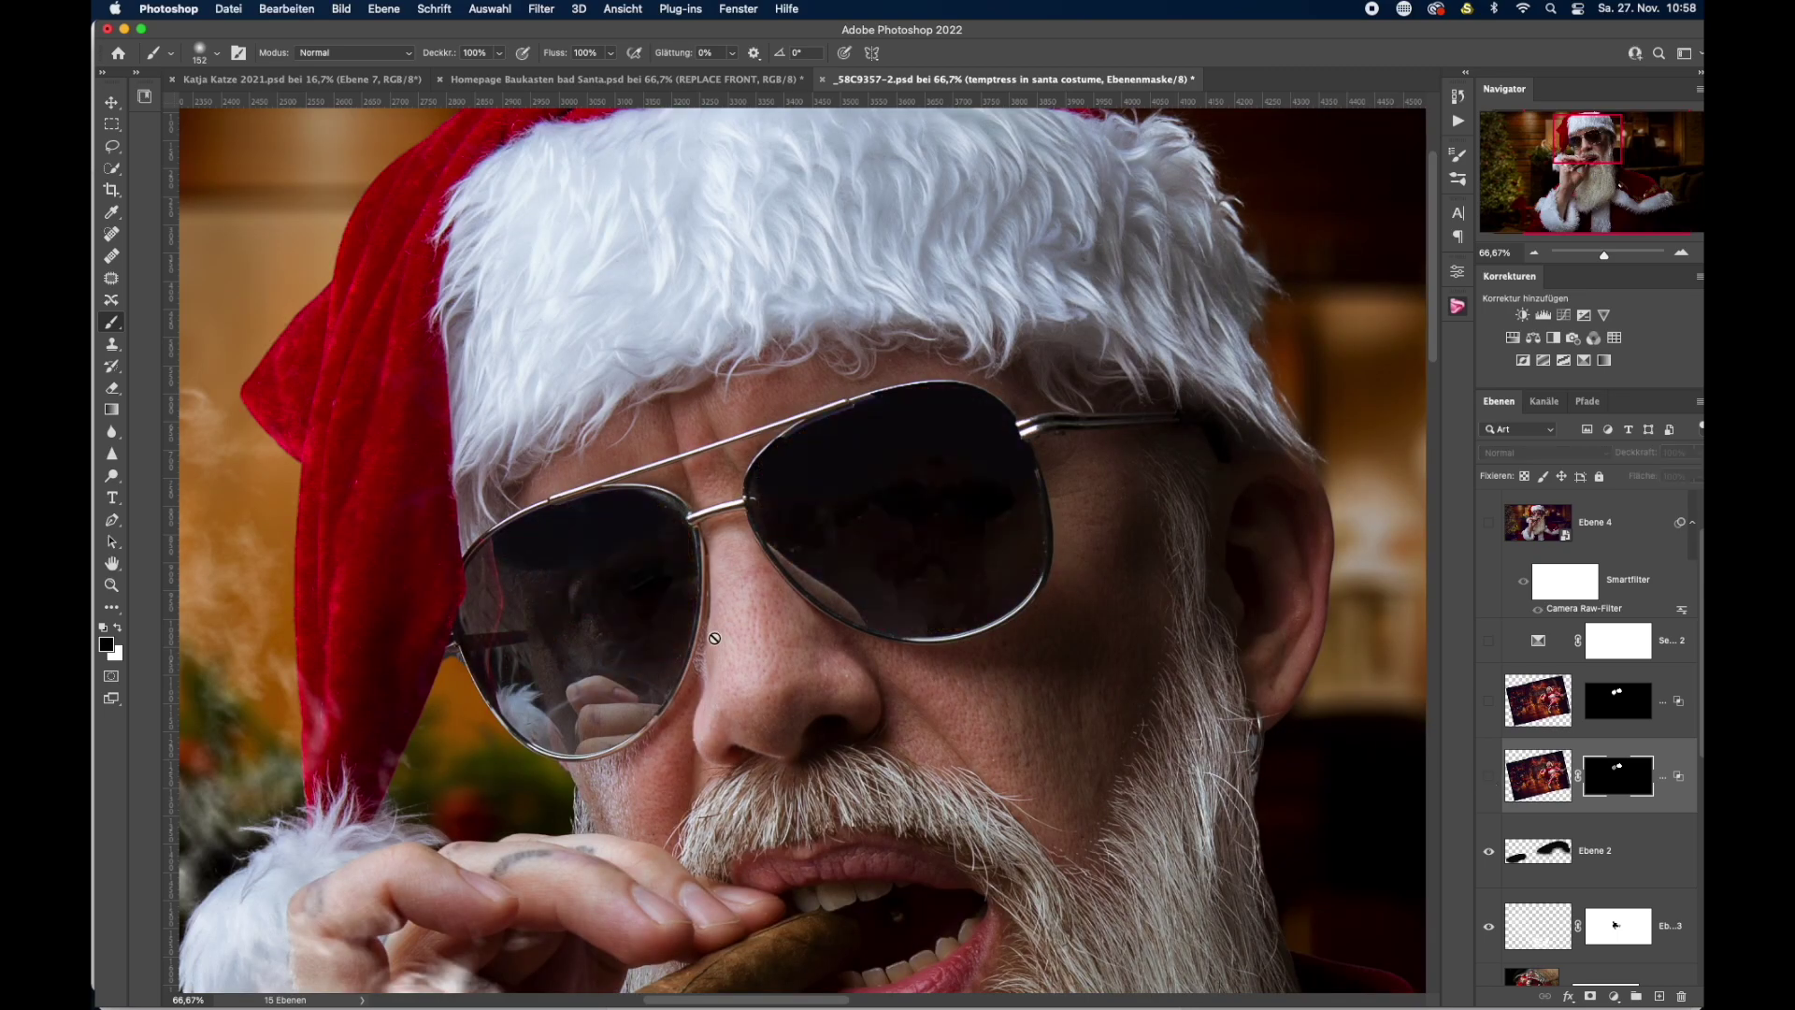
{"action": "left_click", "coordinate": [1491, 777]}
{"action": "left_click", "coordinate": [1491, 777]}
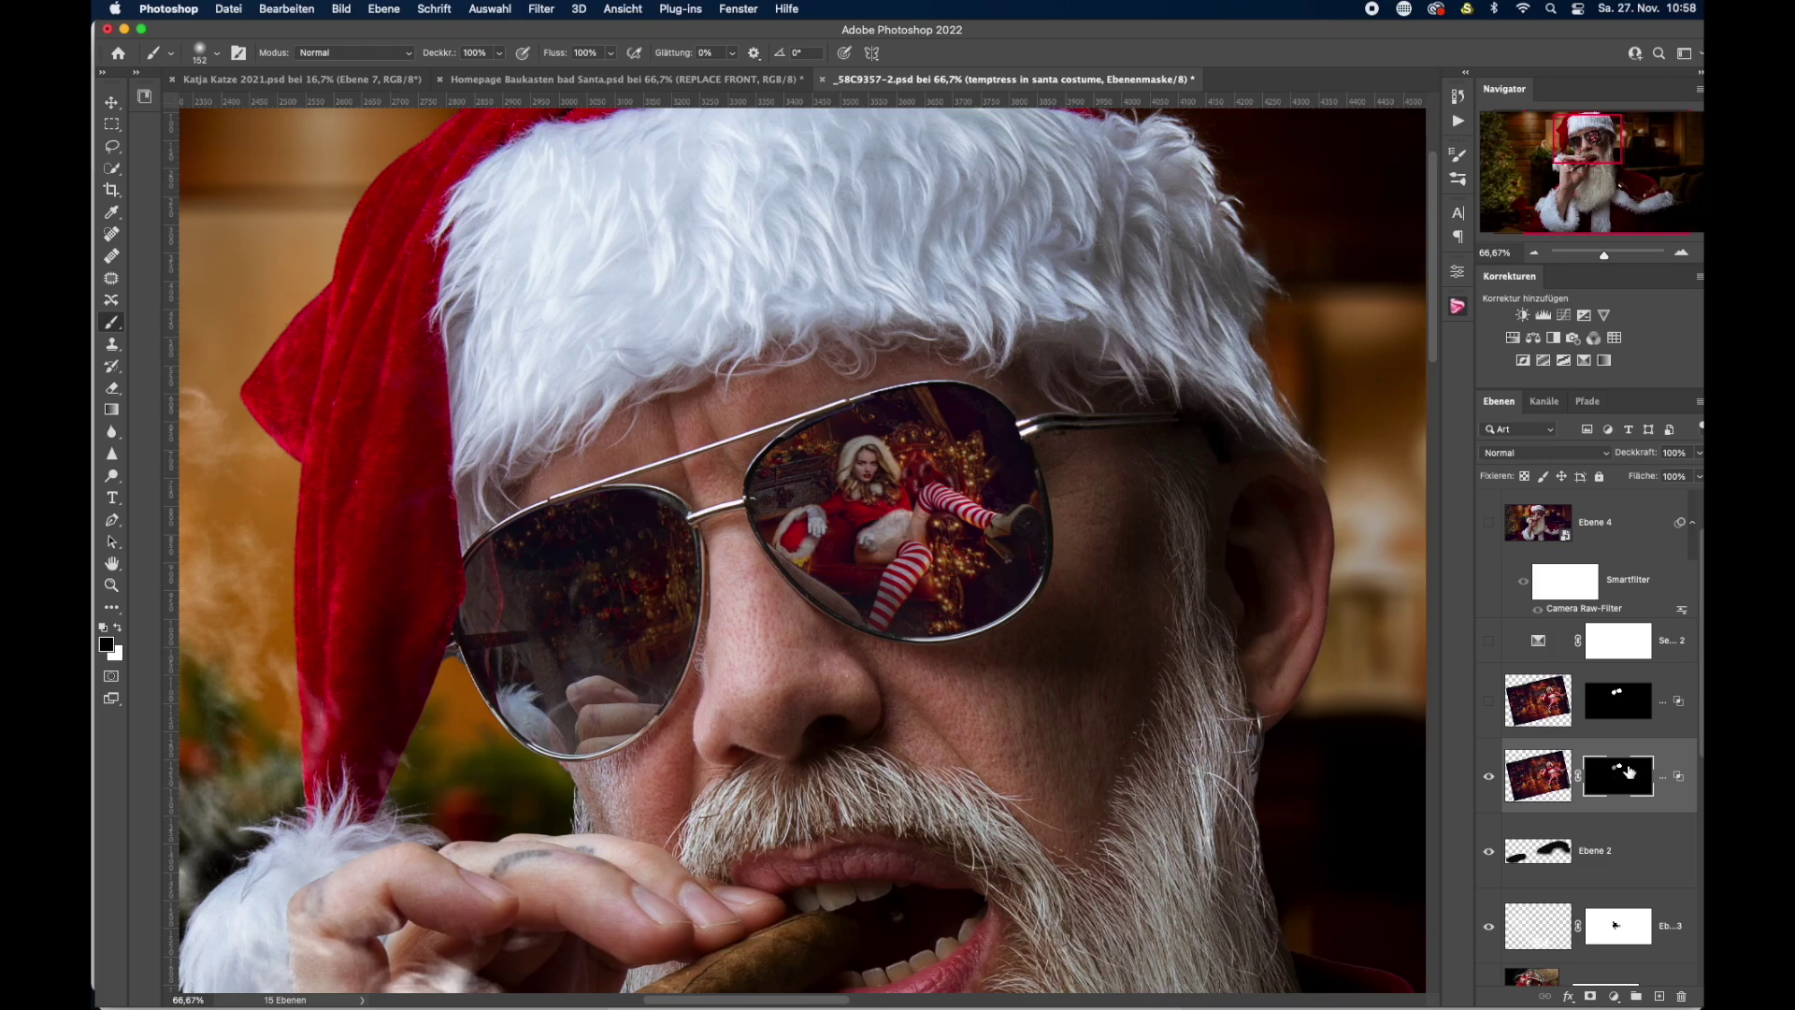
Make the reflection copy visible in the left lens and view the whole image.
{"action": "left_click", "coordinate": [1491, 702]}
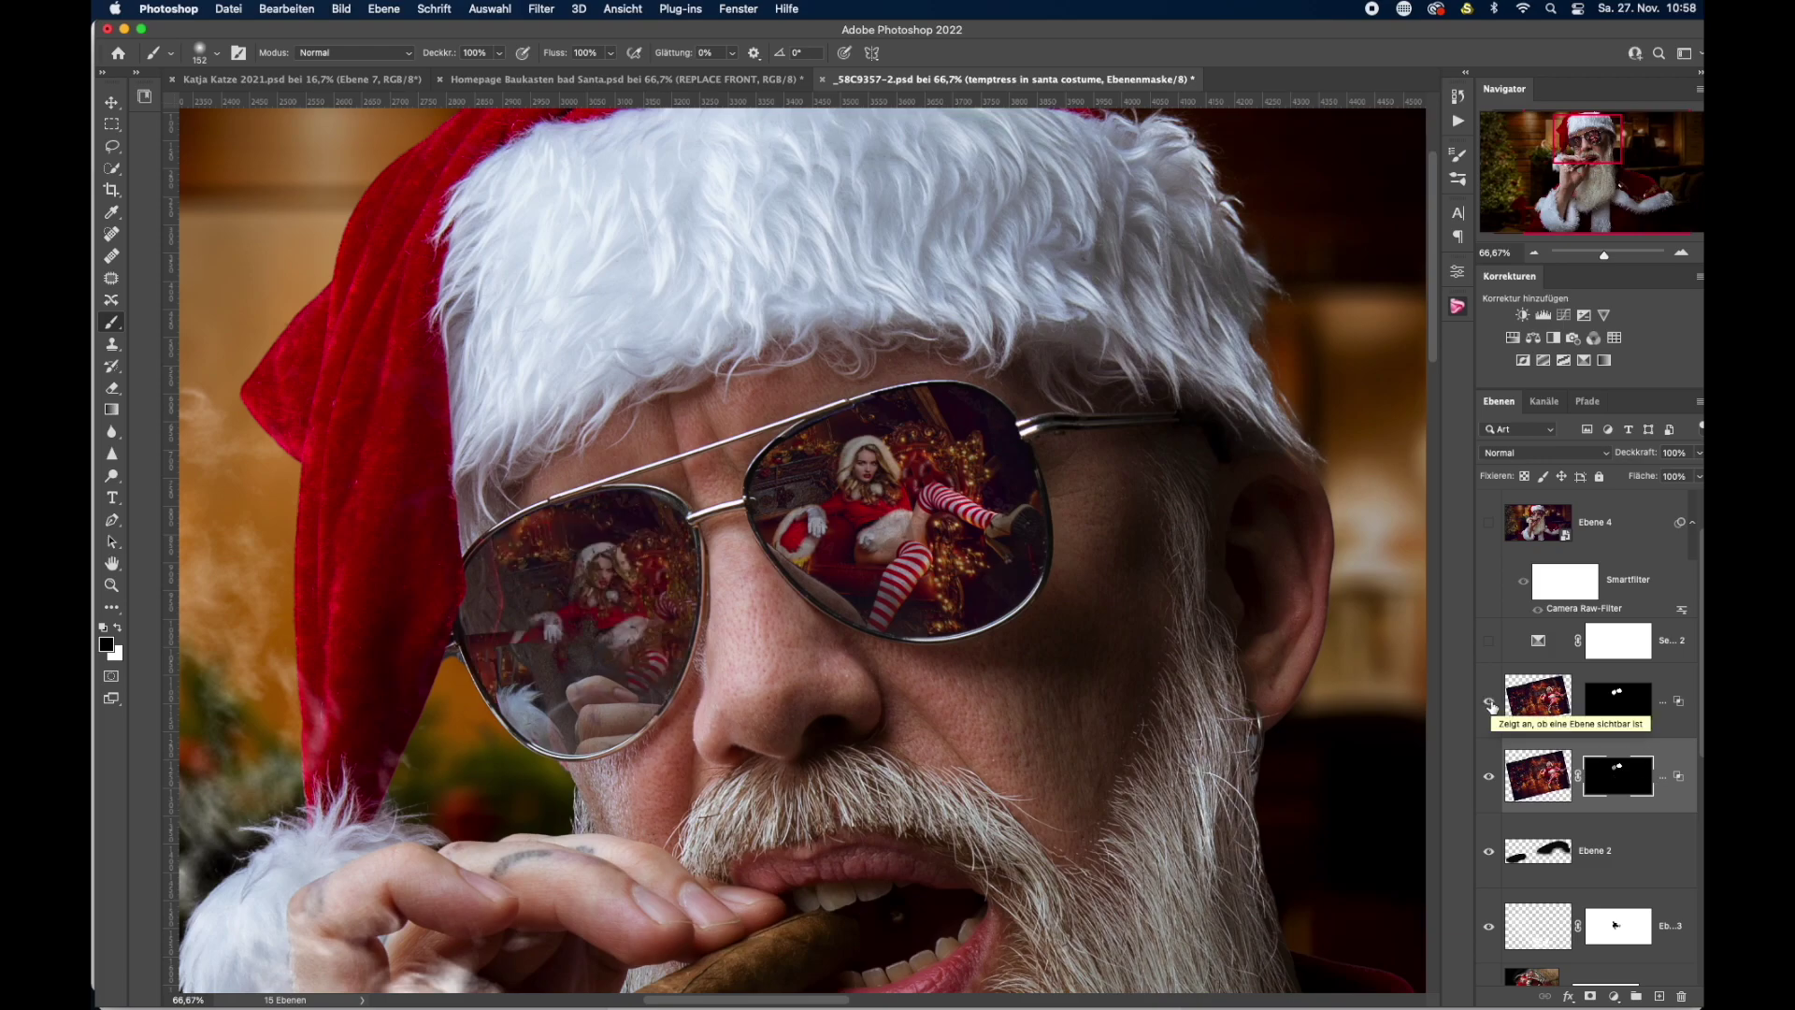
{"action": "left_click", "coordinate": [1535, 251]}
{"action": "left_click", "coordinate": [1534, 251]}
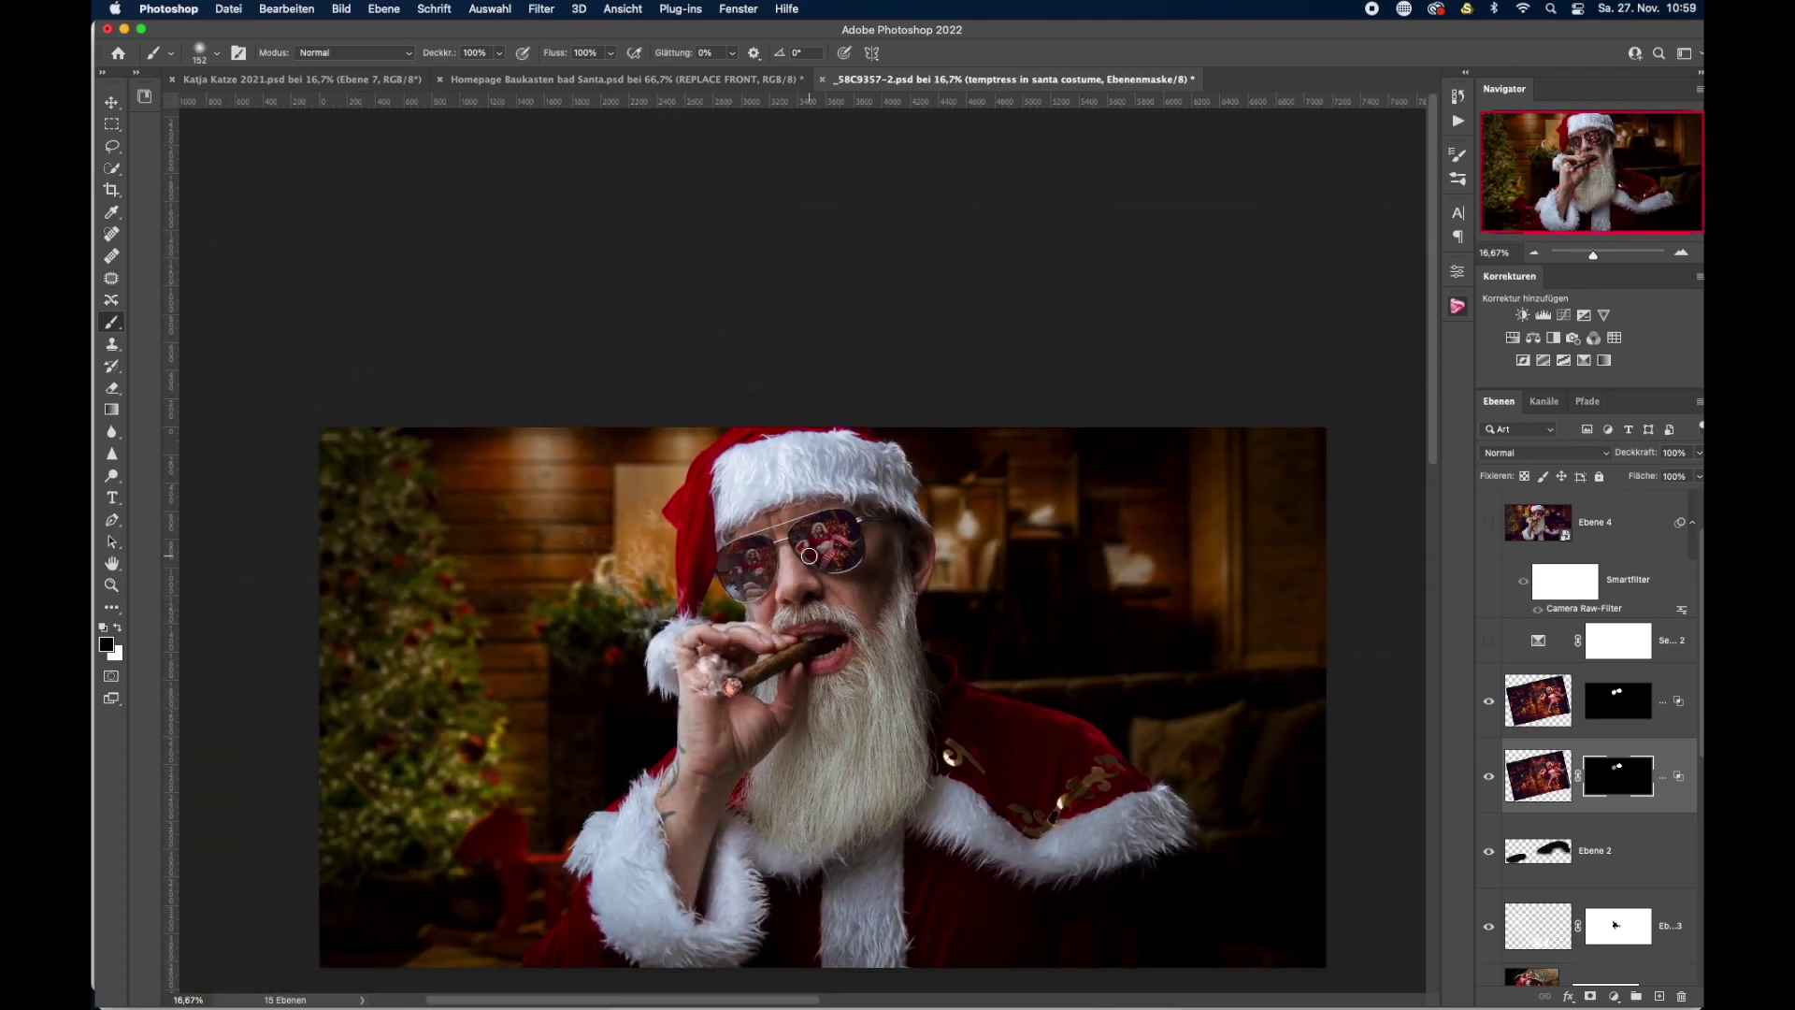
{"action": "scroll", "coordinate": [810, 555], "scroll_direction": "down", "scroll_amount": 3}
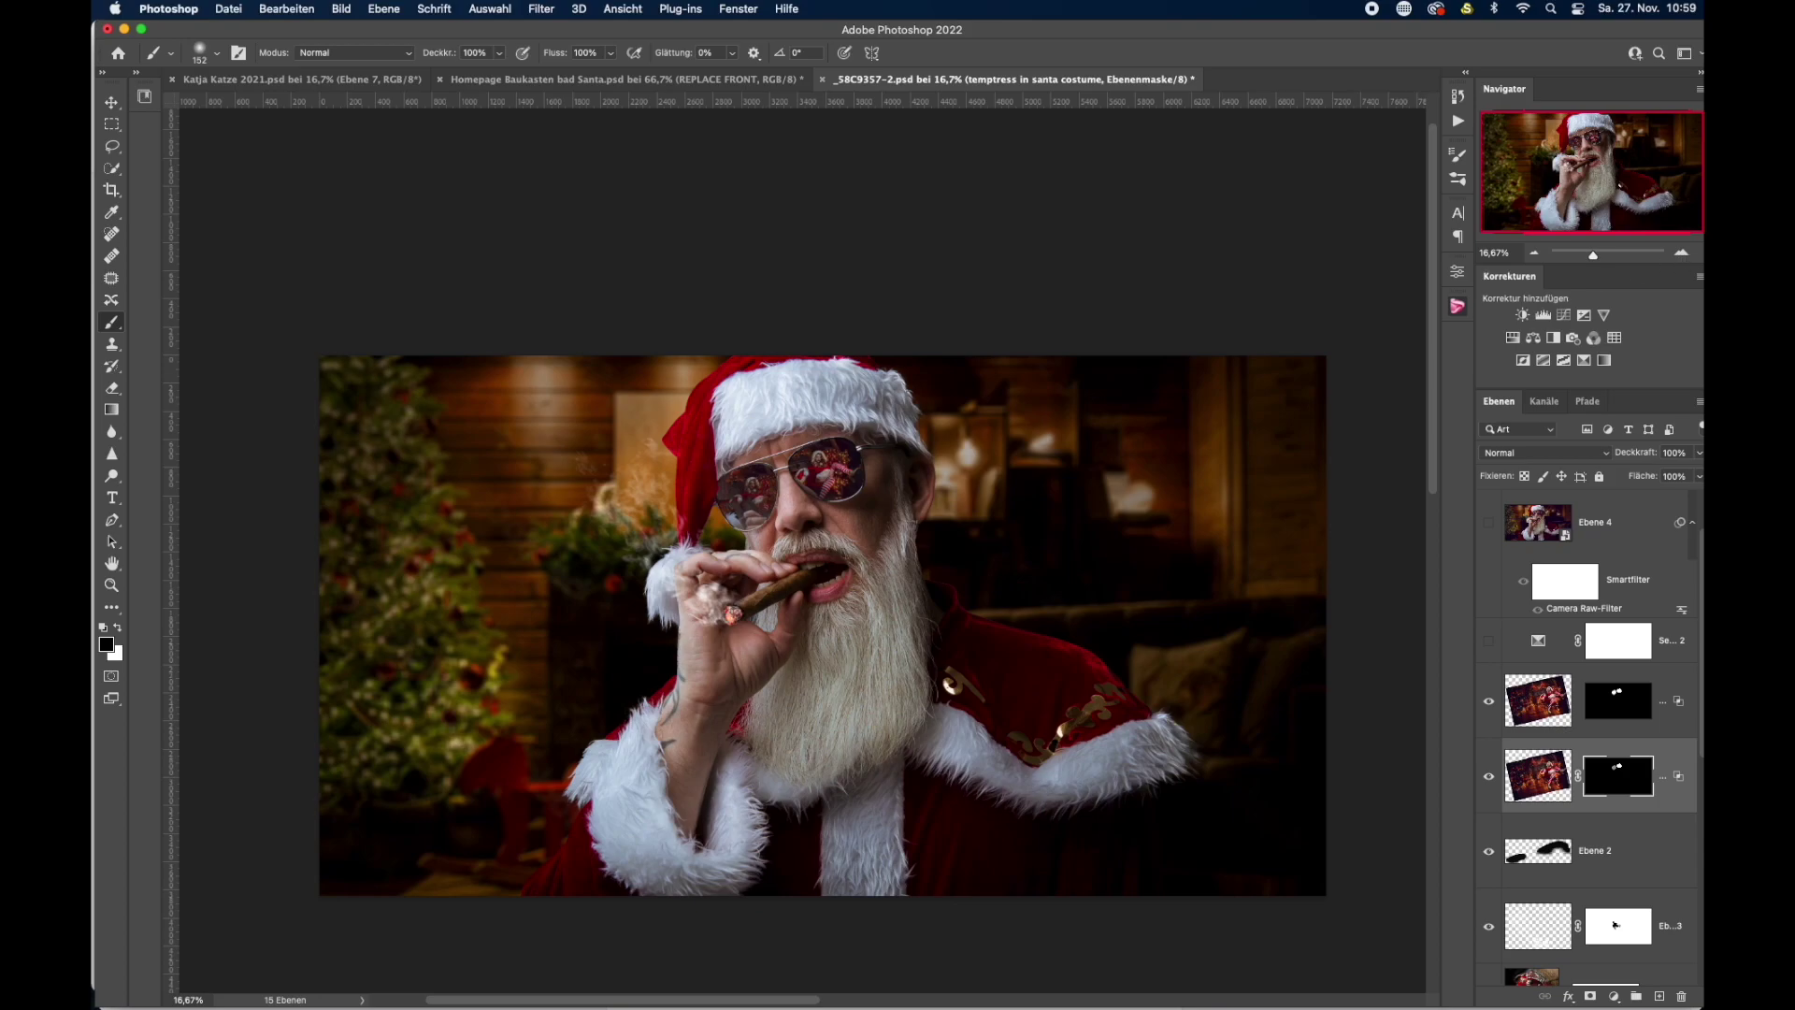
{"action": "left_click", "coordinate": [1674, 249]}
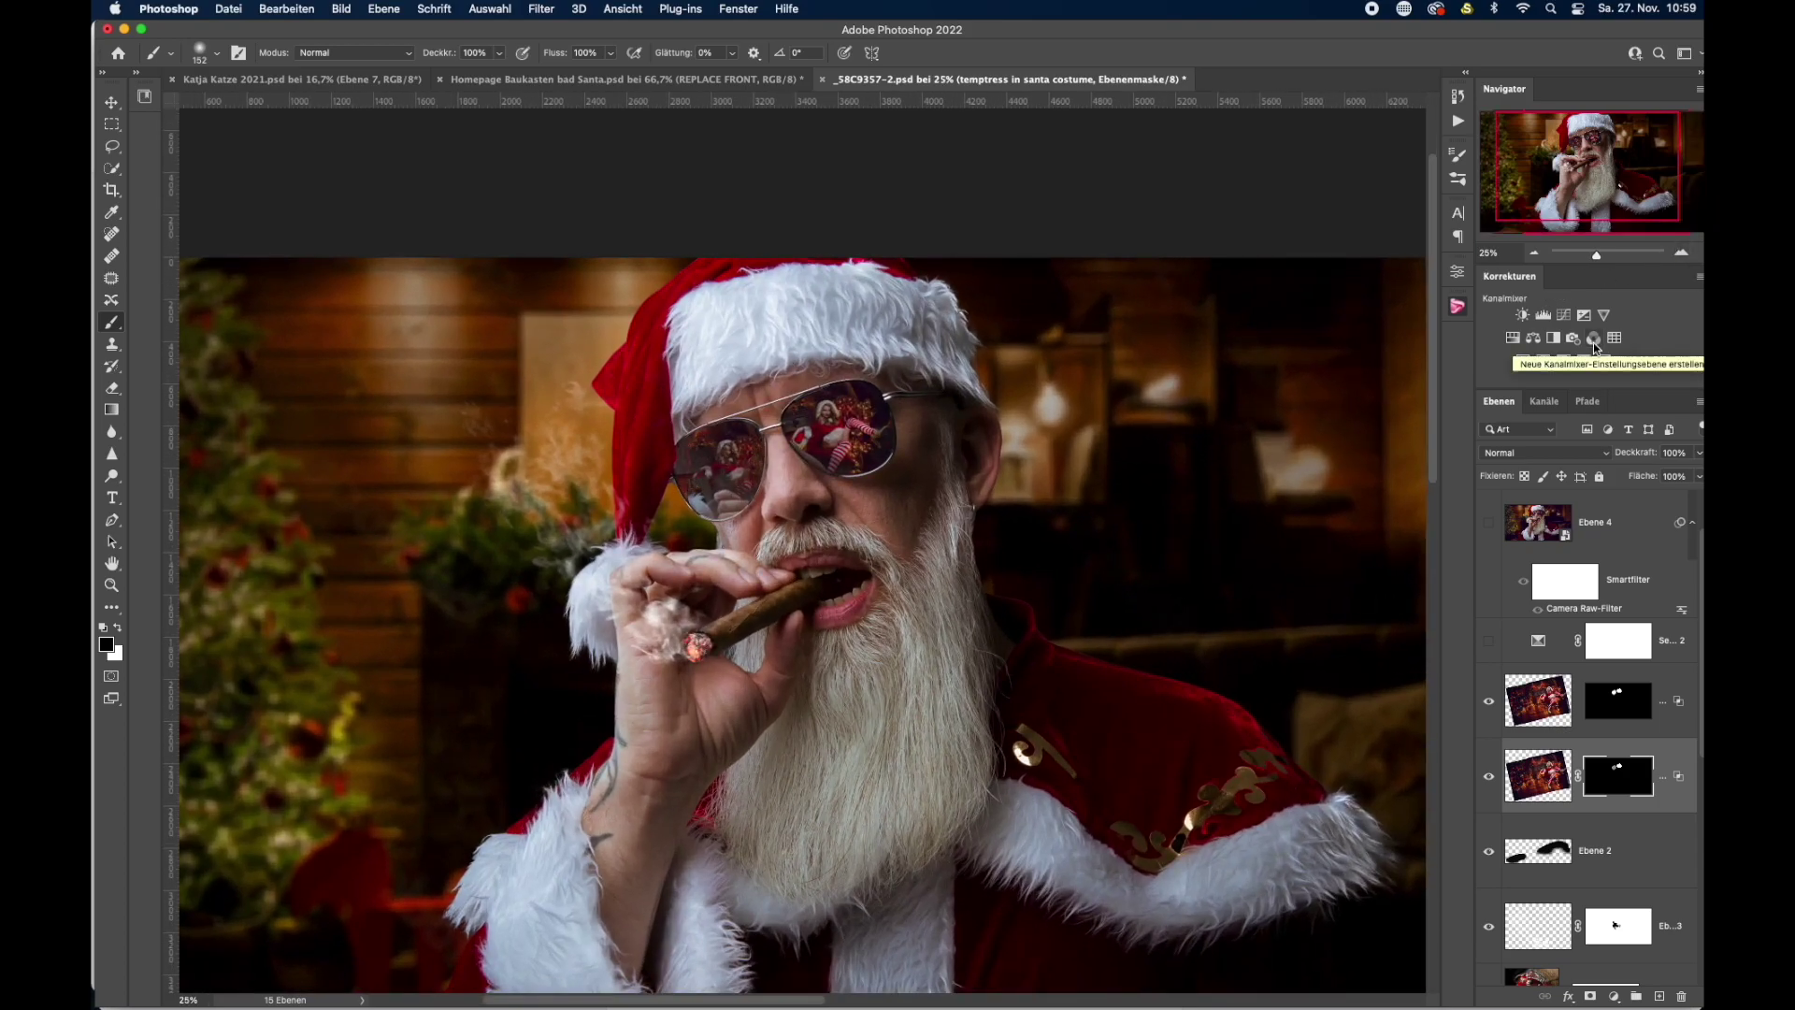
Move the left-lens reflection copy up and right into place, then check the overall look.
{"action": "left_click", "coordinate": [1534, 701]}
{"action": "key", "text": "v"}
{"action": "left_click_drag", "start_coordinate": [736, 487], "coordinate": [759, 467]}
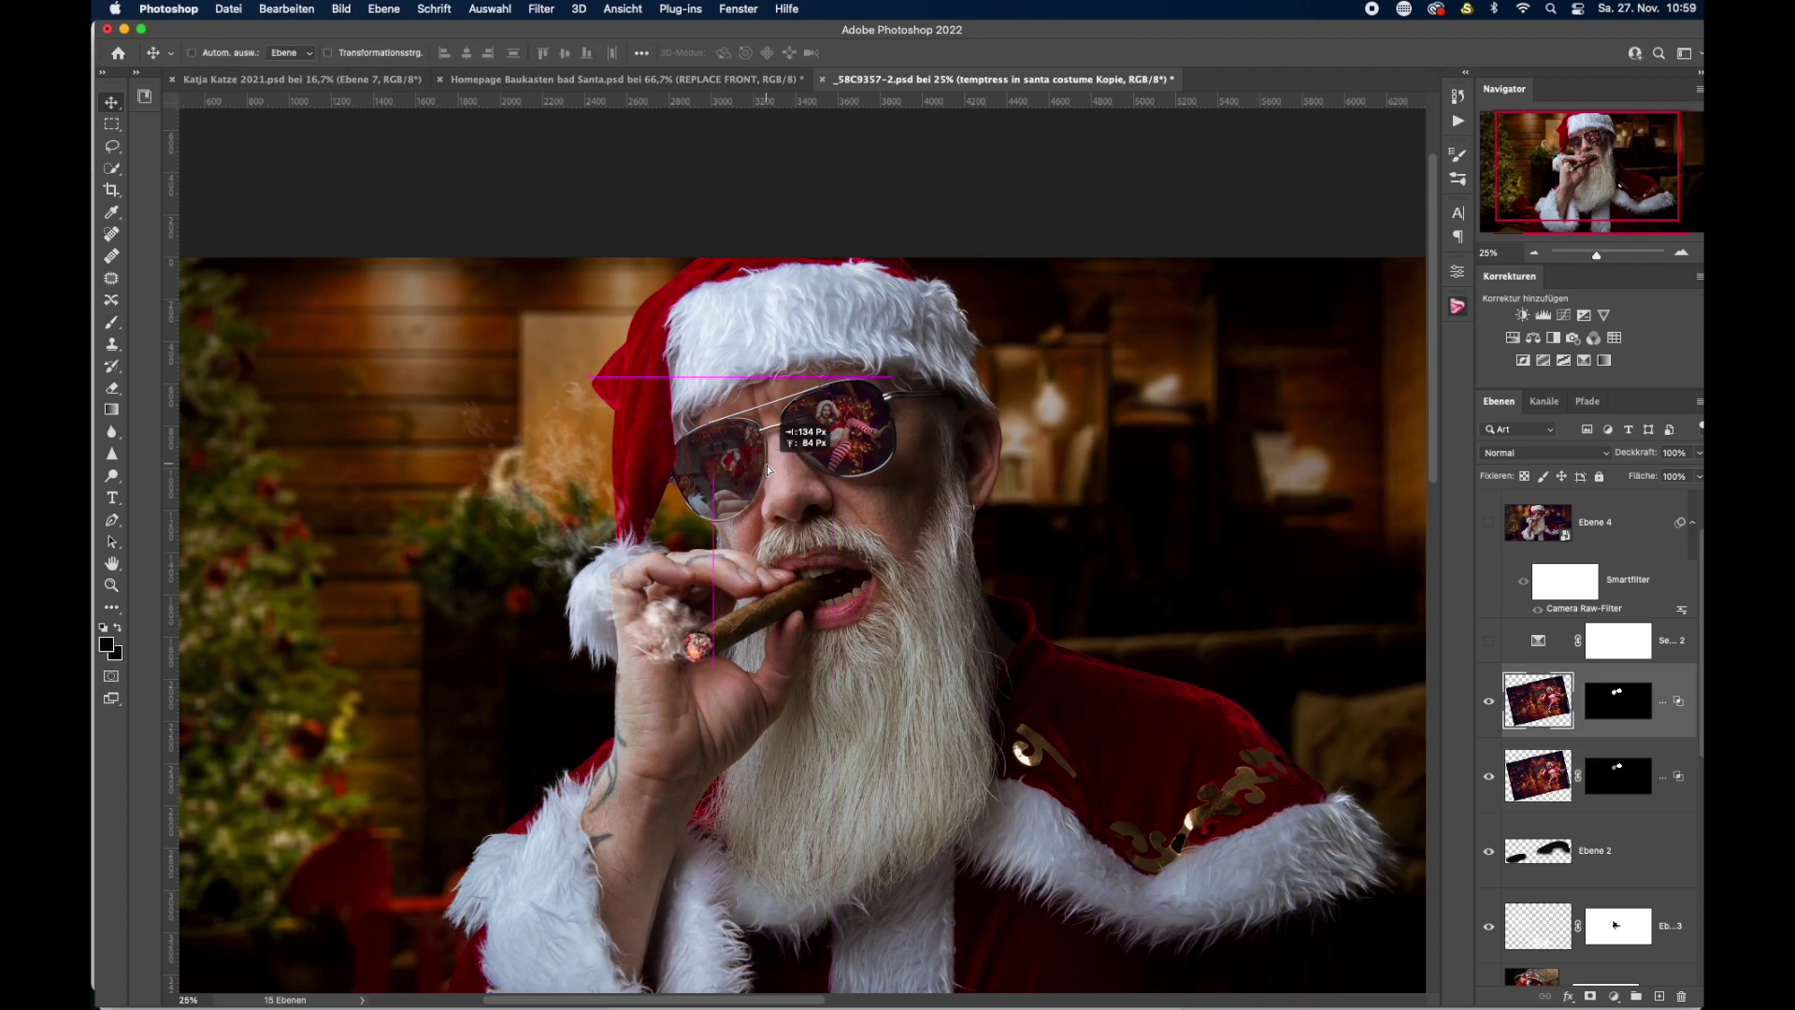
{"action": "left_click_drag", "start_coordinate": [762, 463], "coordinate": [764, 468]}
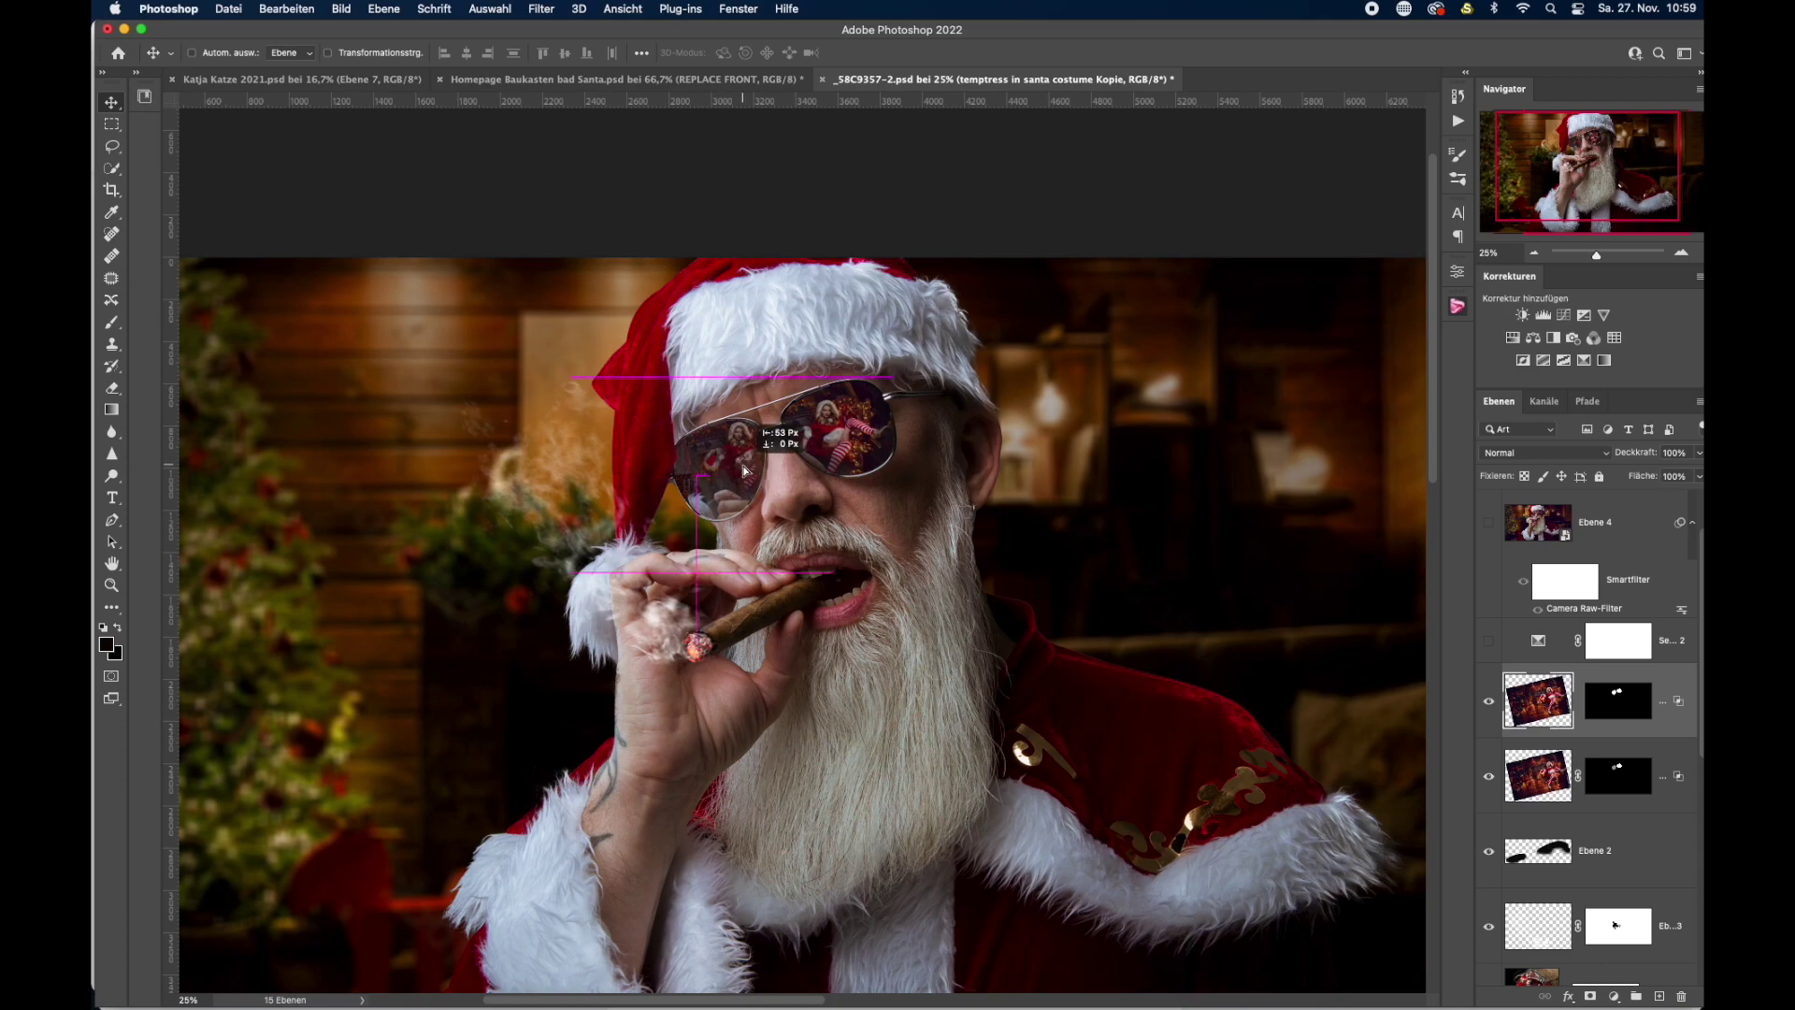
{"action": "left_click", "coordinate": [1533, 252]}
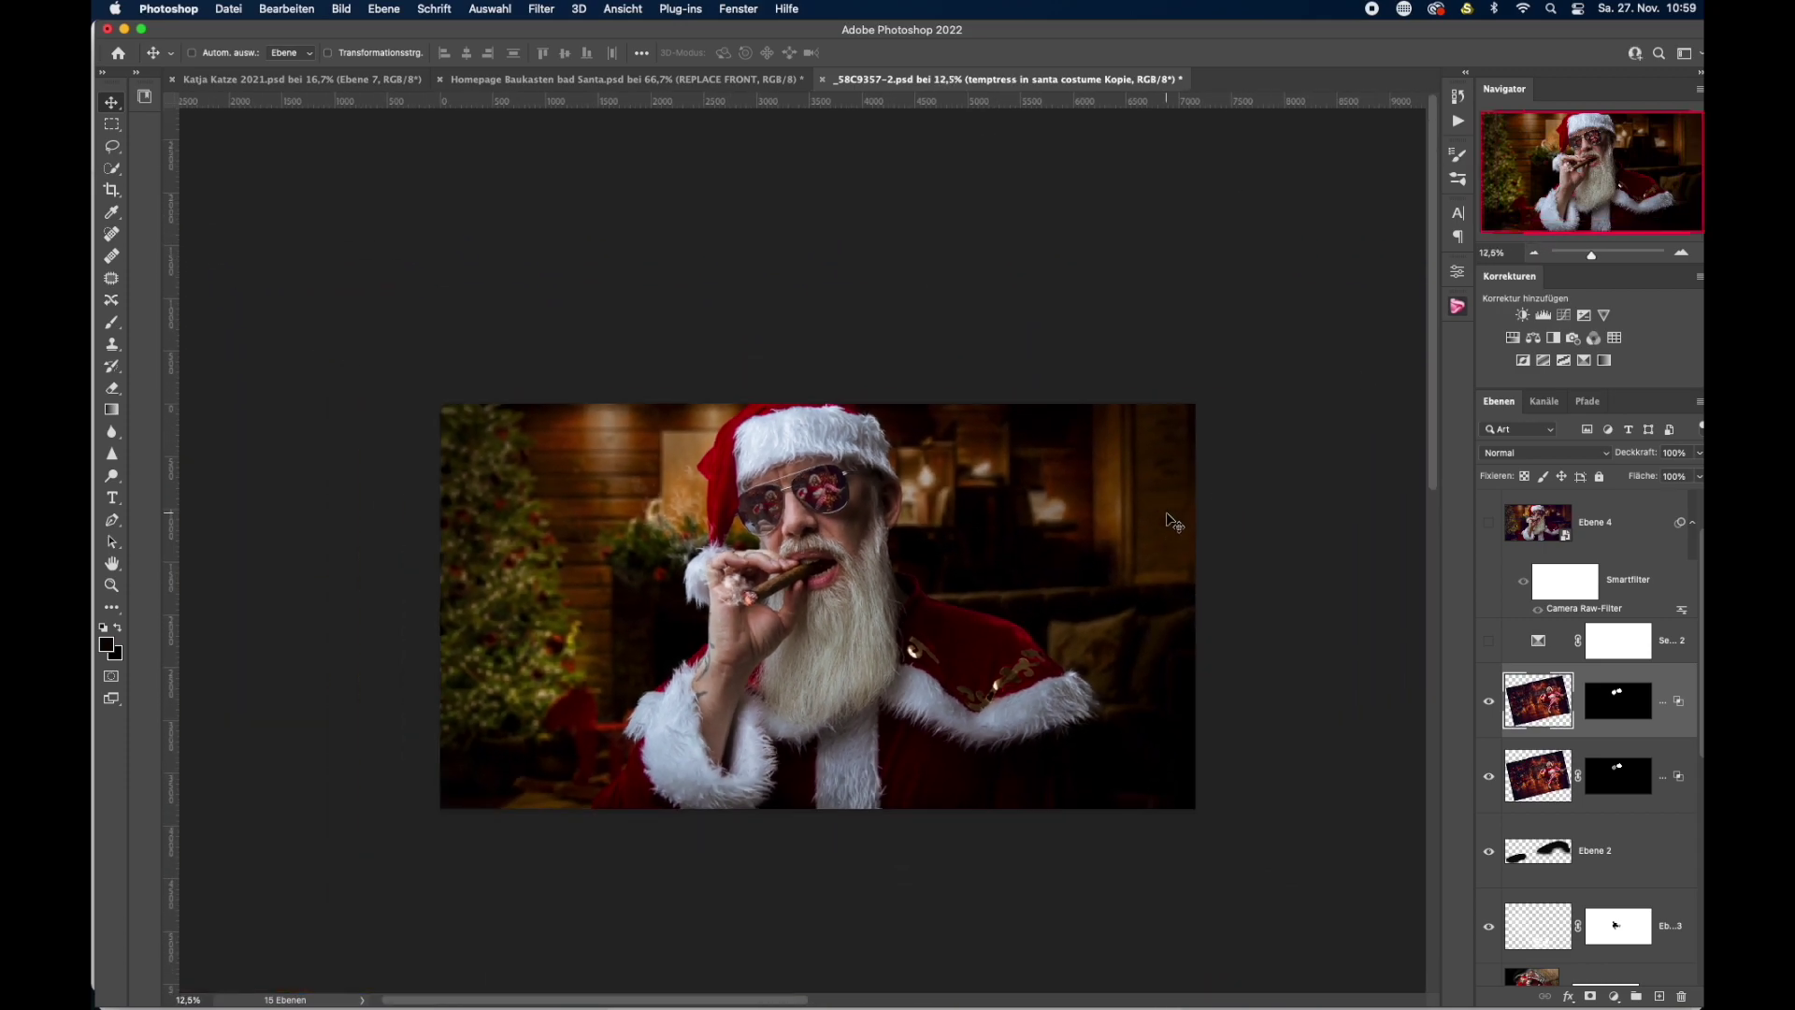
{"action": "left_click", "coordinate": [1681, 252]}
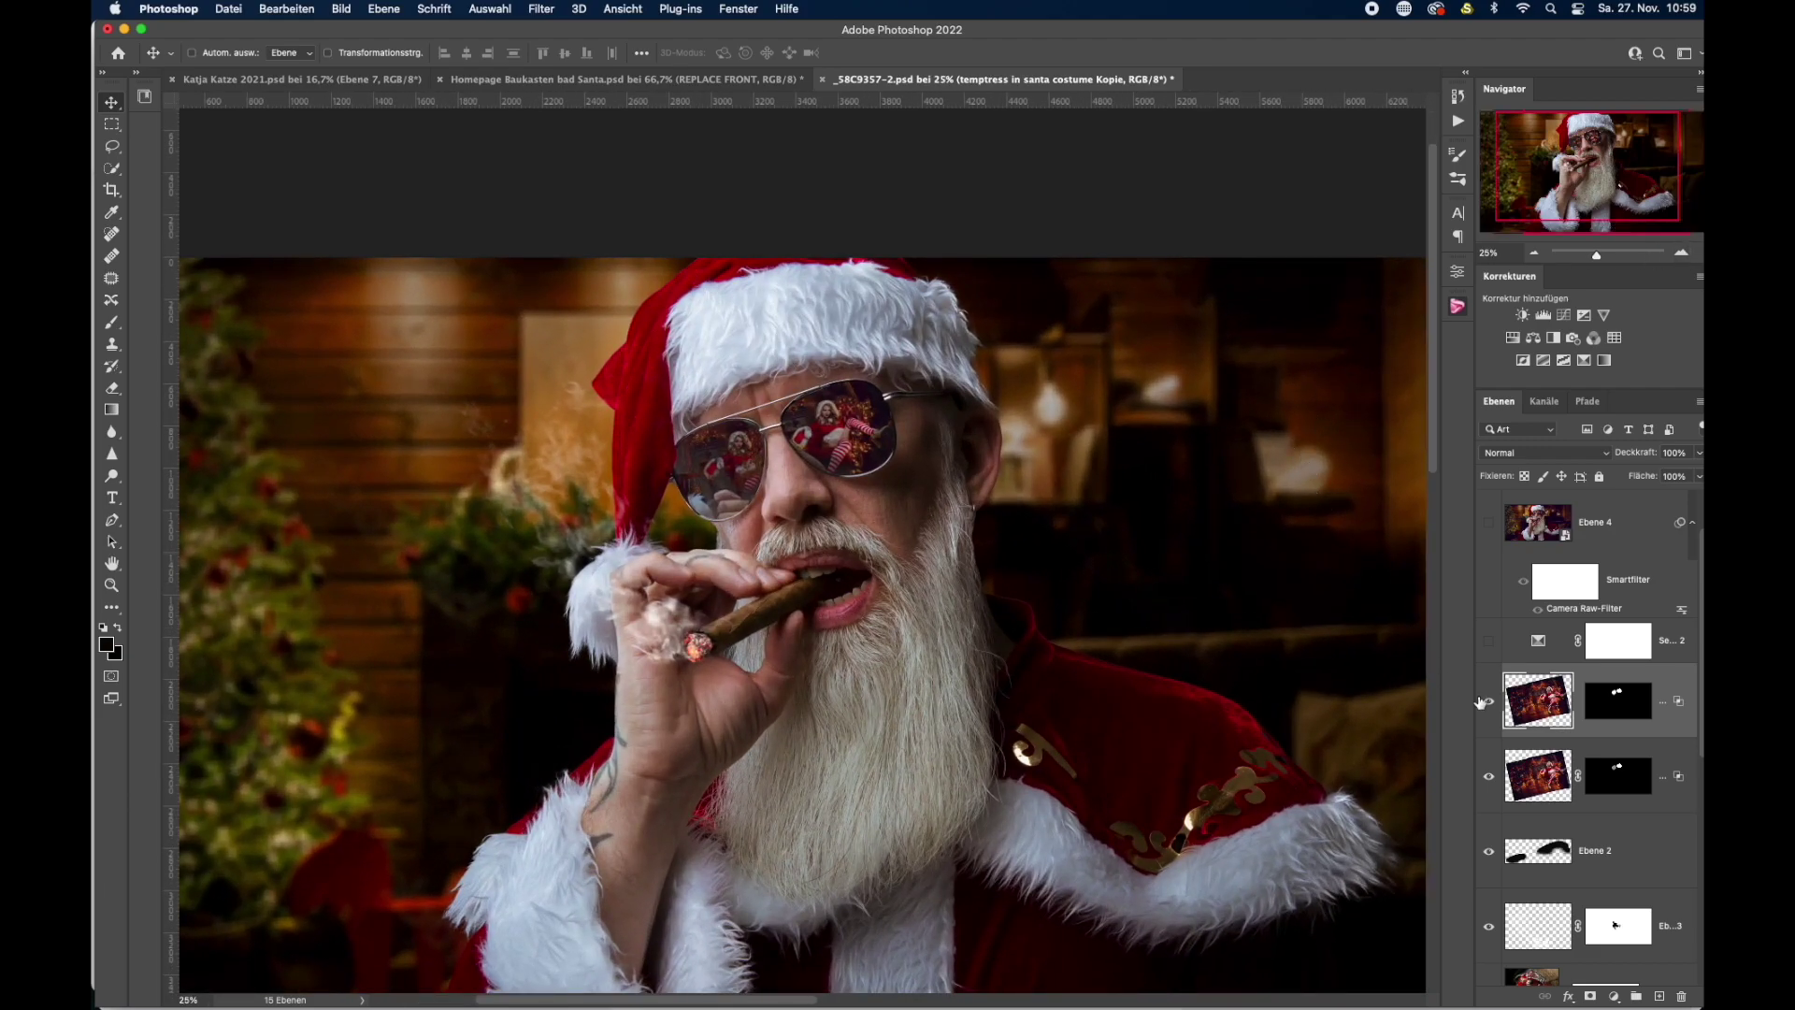
{"action": "left_click", "coordinate": [1531, 252]}
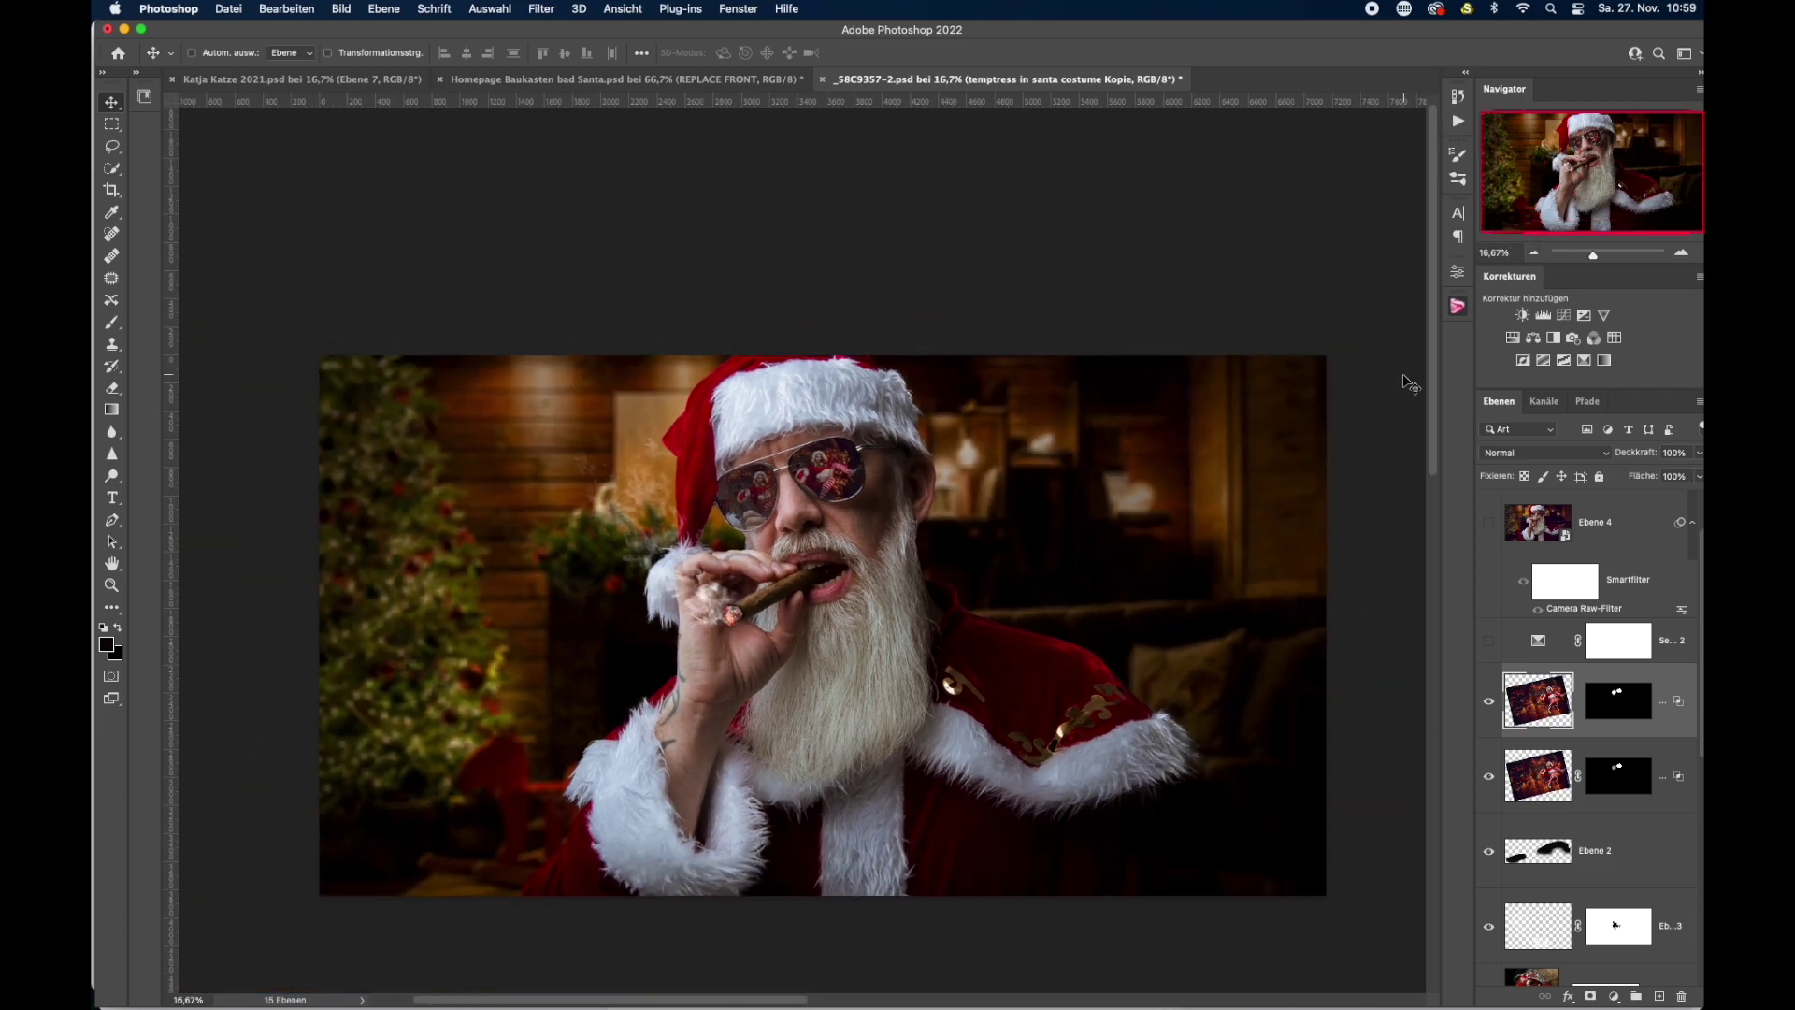
Turn on the Selective Color adjustment layer and bring up its settings.
{"action": "left_click", "coordinate": [1520, 652]}
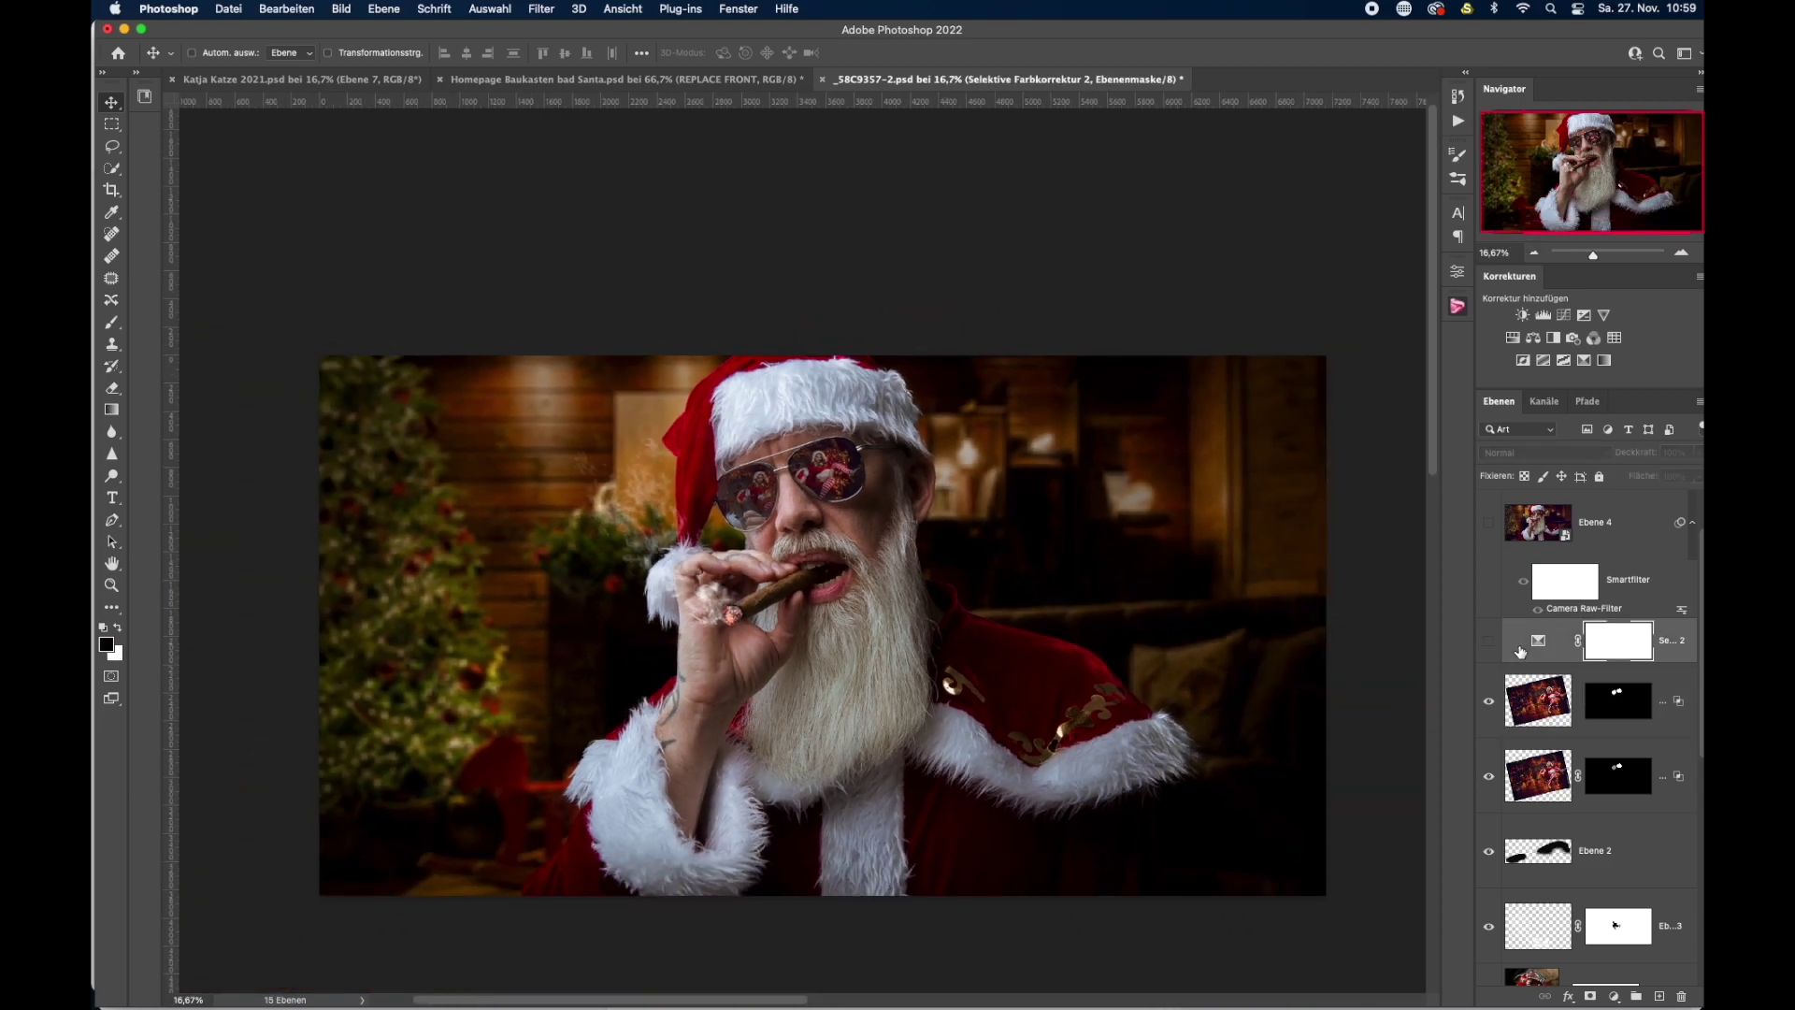
{"action": "scroll", "coordinate": [1521, 654], "scroll_direction": "up", "scroll_amount": 2}
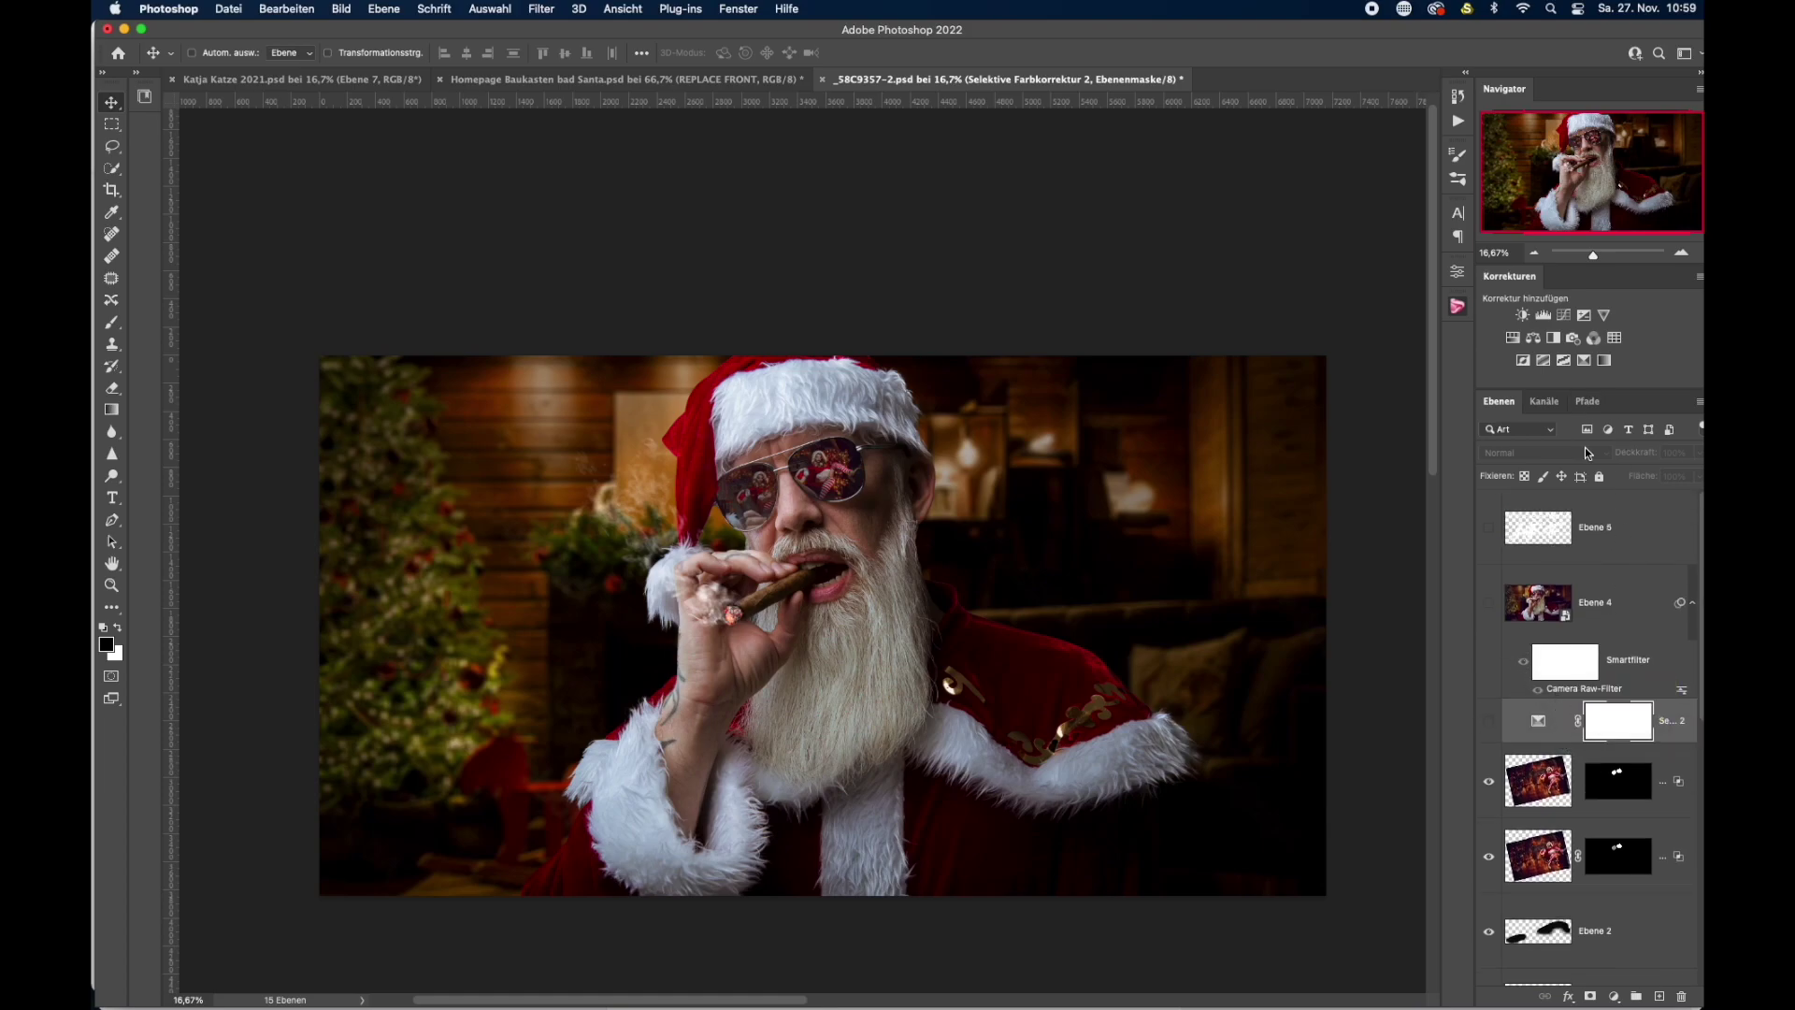
{"action": "left_click", "coordinate": [1489, 721]}
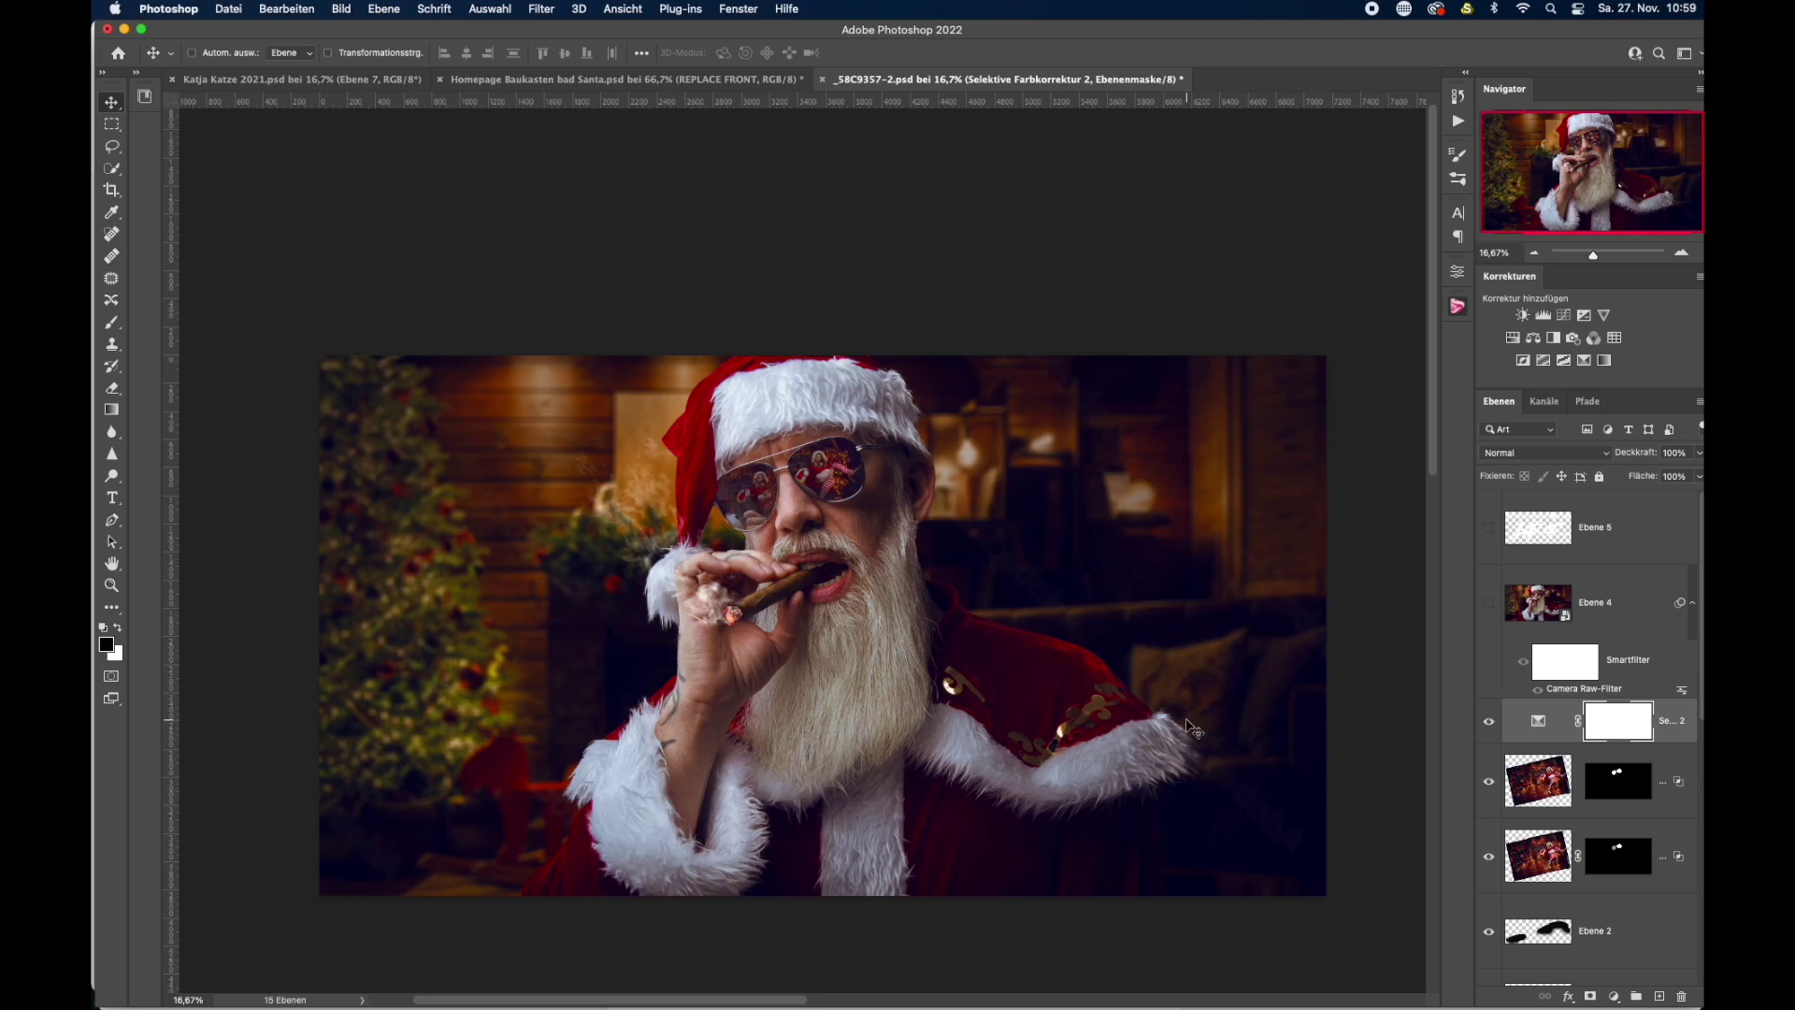
{"action": "double_click", "coordinate": [1538, 721]}
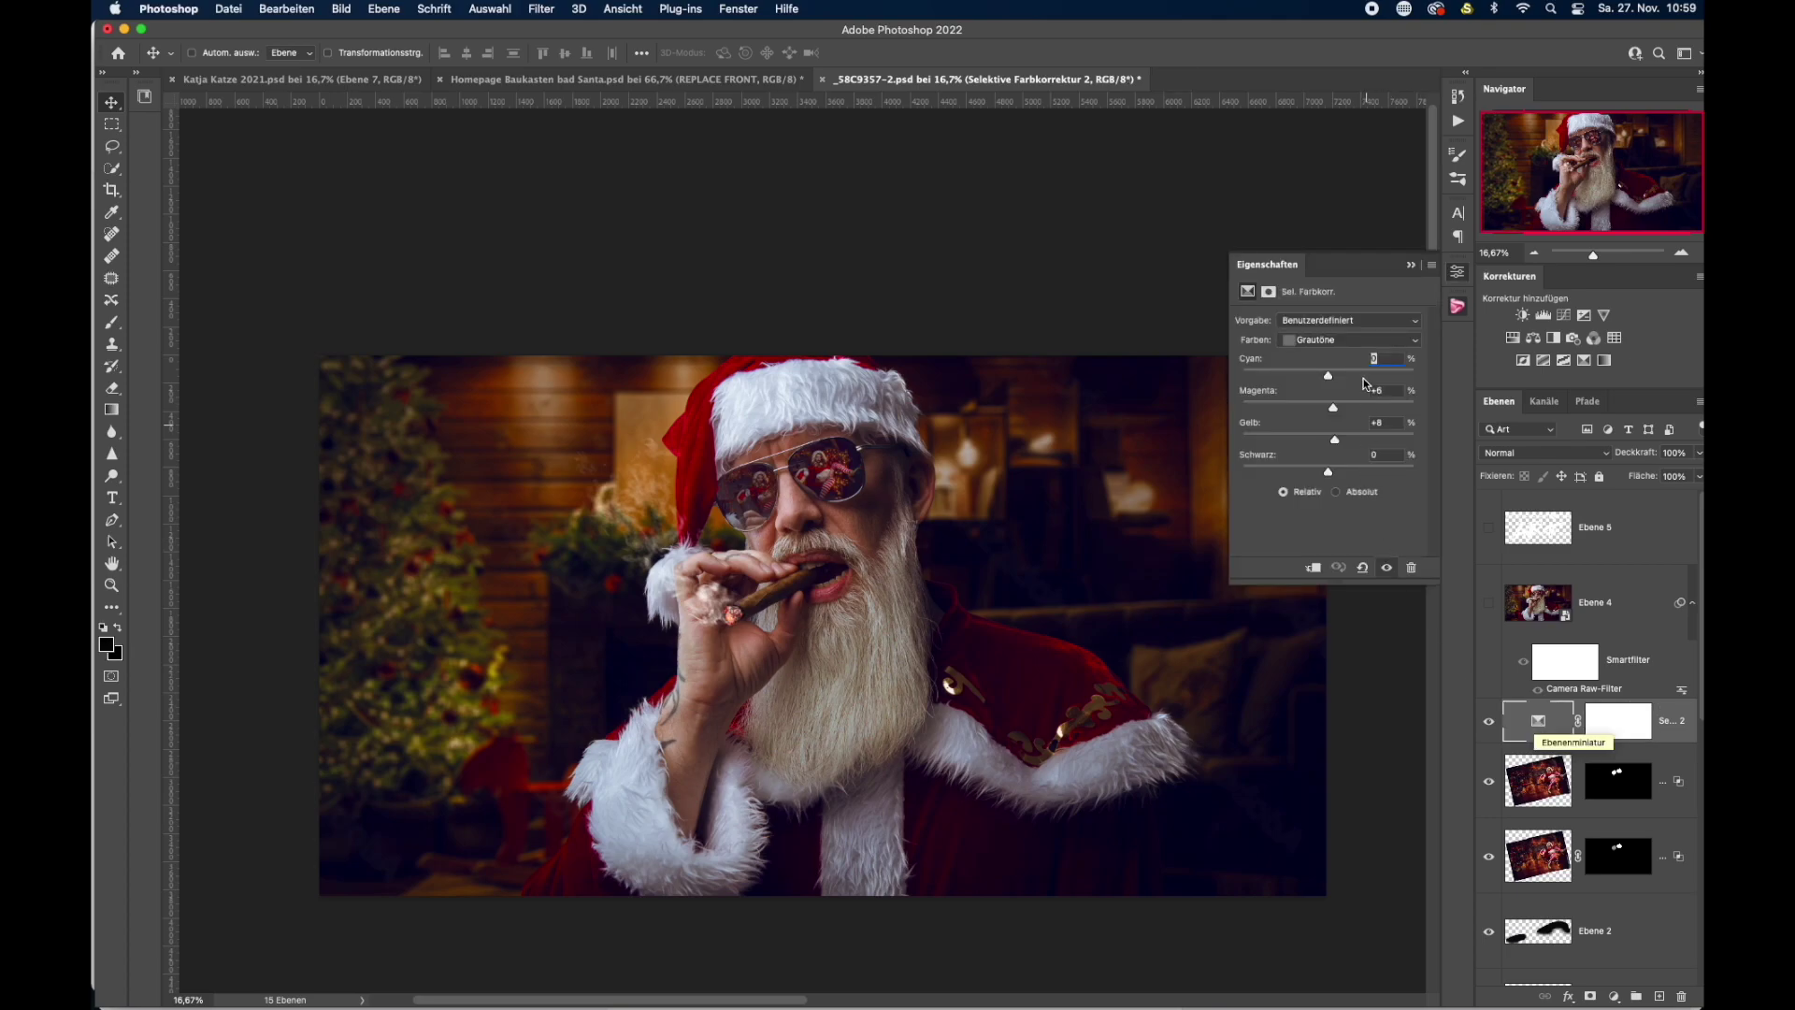
Retarget Selective Color to Schwarz, cooling the blacks with yellow -14% and magenta -3%.
{"action": "left_click", "coordinate": [1328, 344]}
{"action": "left_click", "coordinate": [1328, 352]}
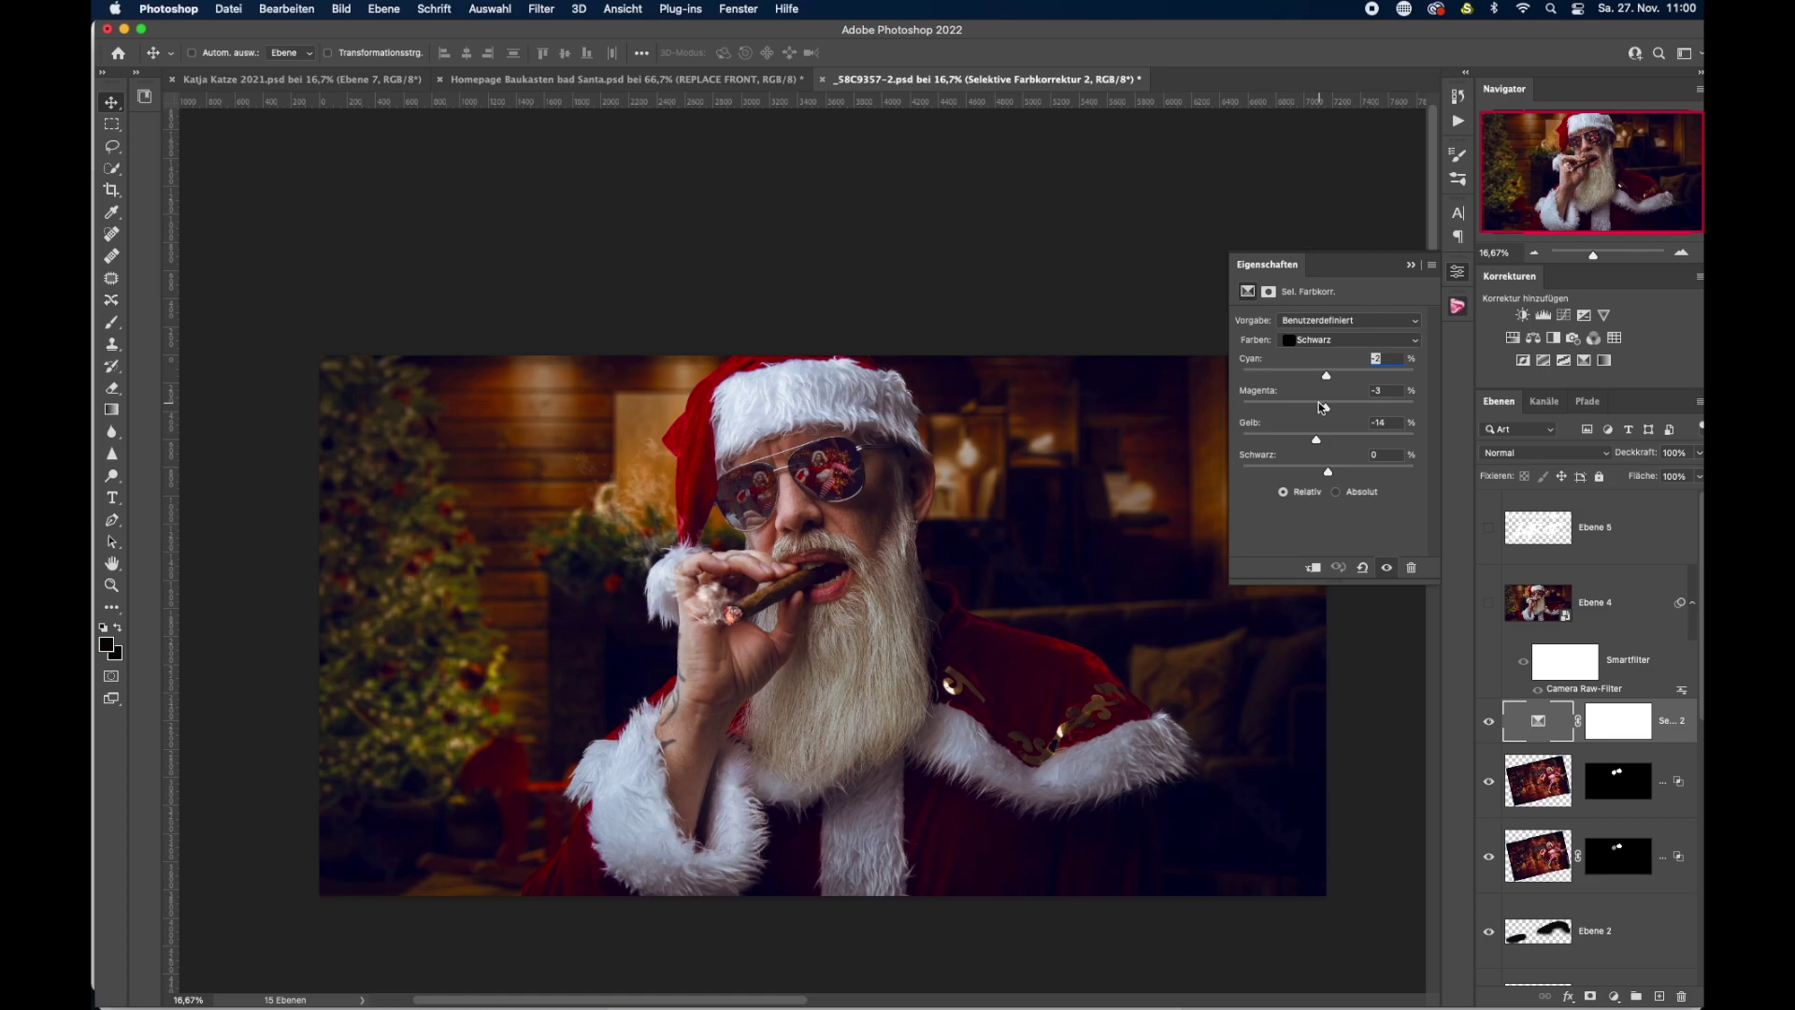
{"action": "left_click", "coordinate": [1384, 357]}
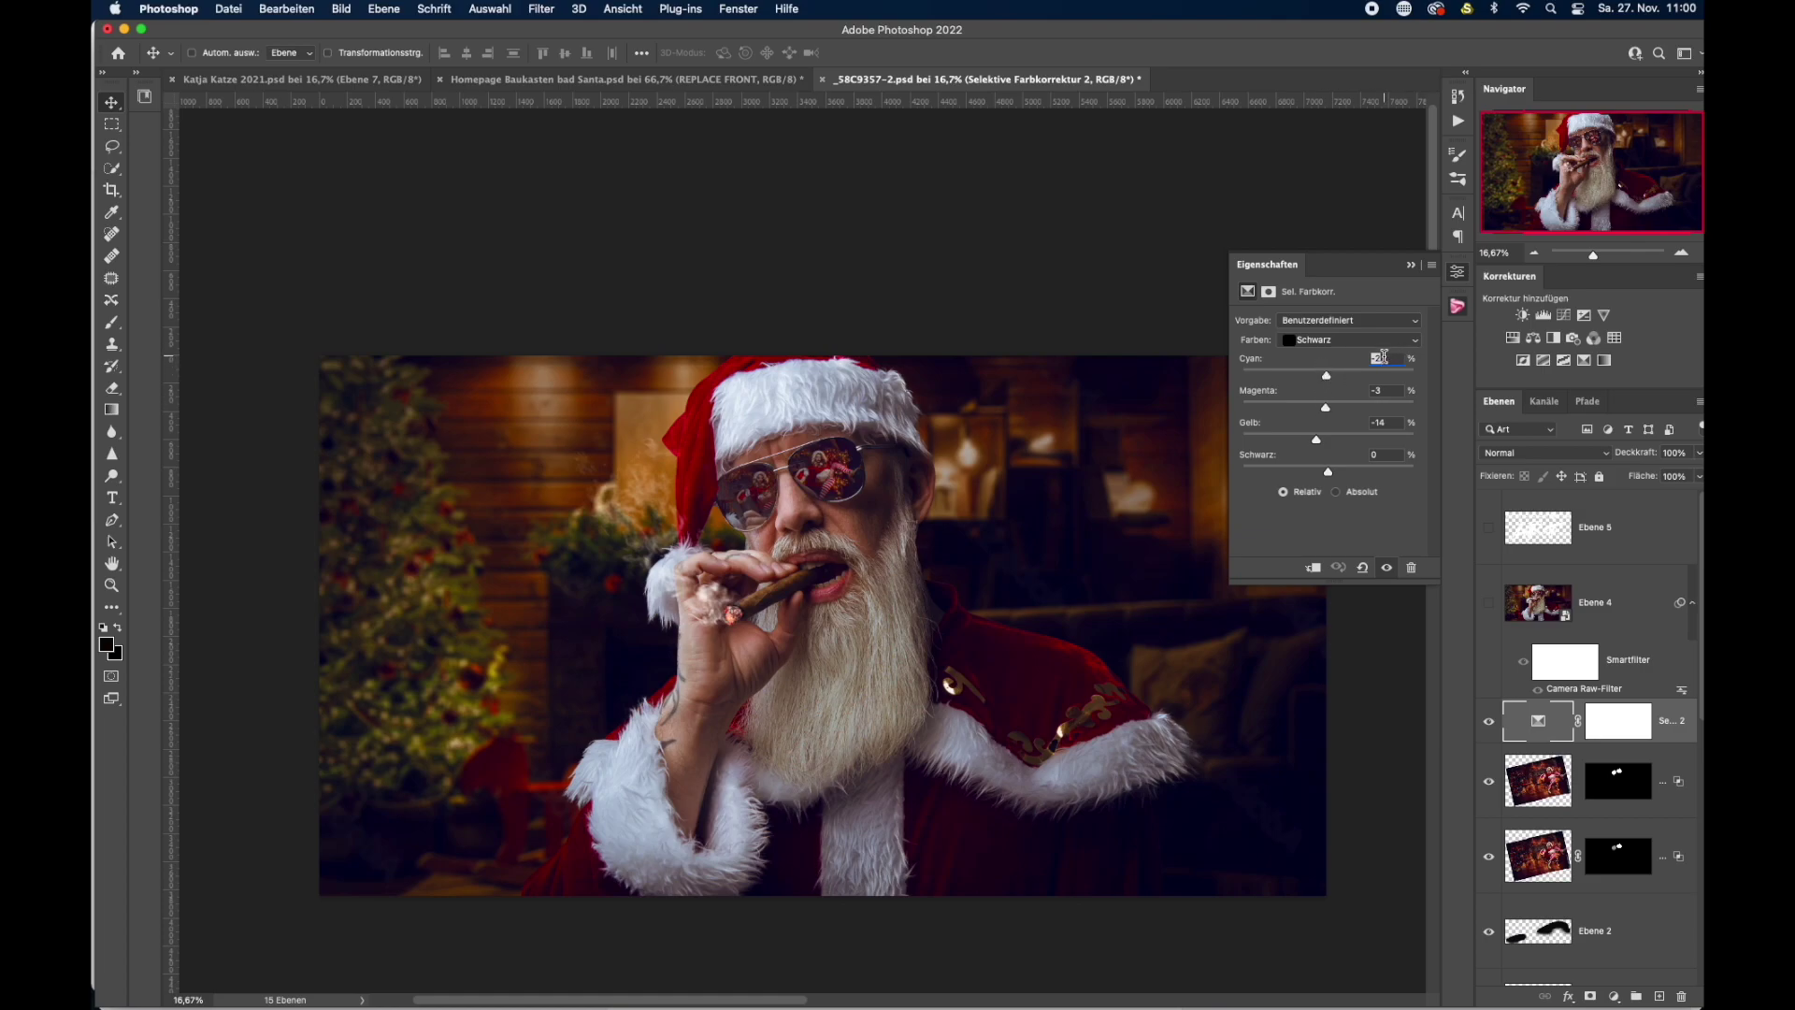
{"action": "left_click", "coordinate": [1414, 266]}
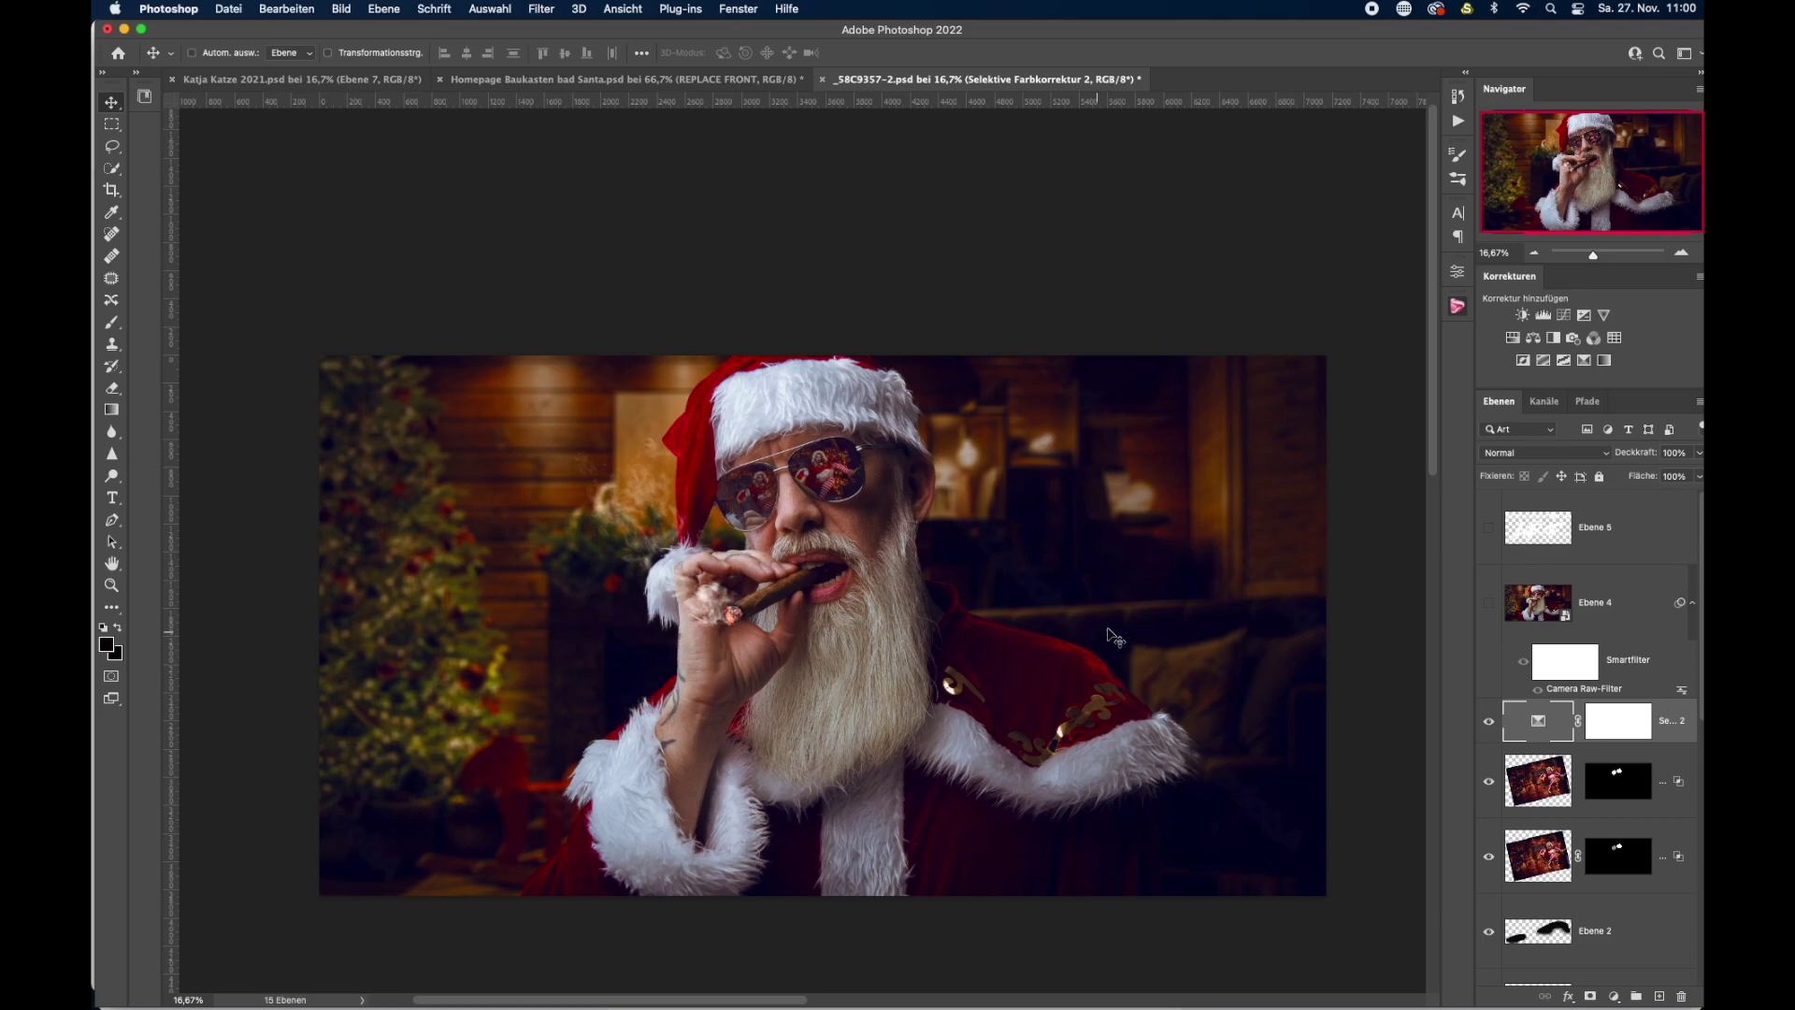
{"action": "left_click", "coordinate": [1594, 630]}
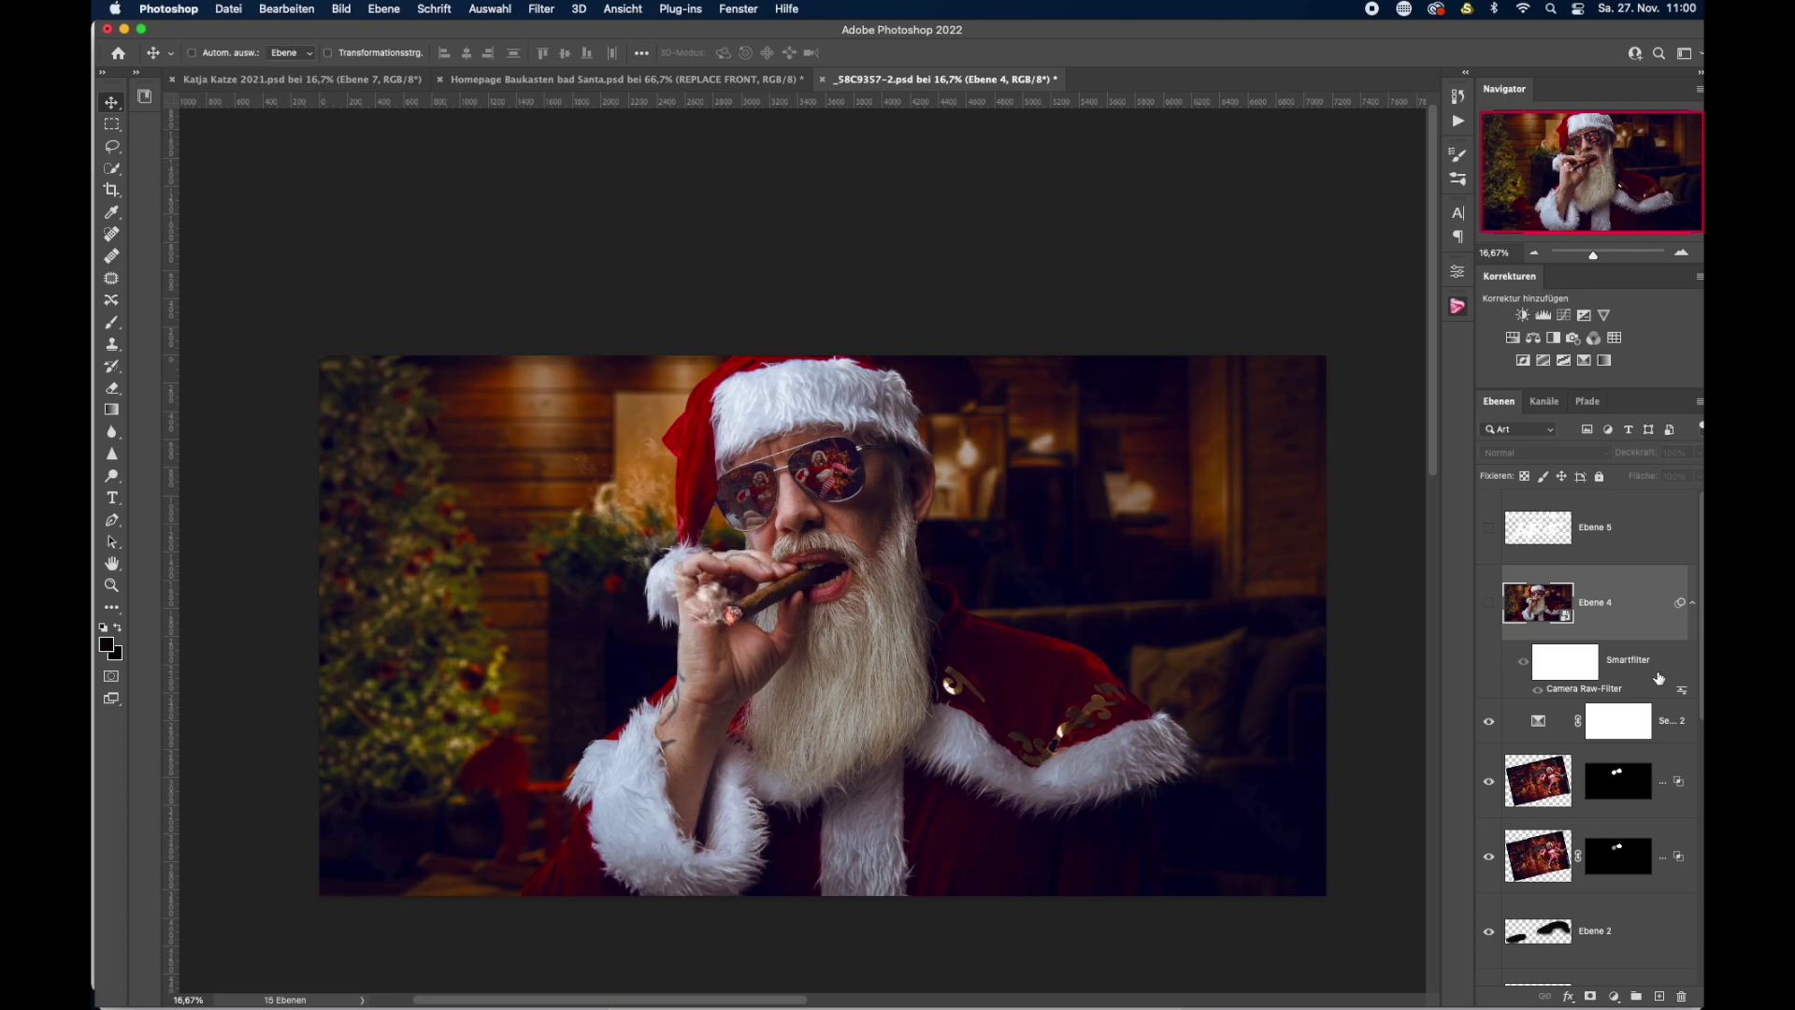
{"action": "left_click", "coordinate": [1672, 716]}
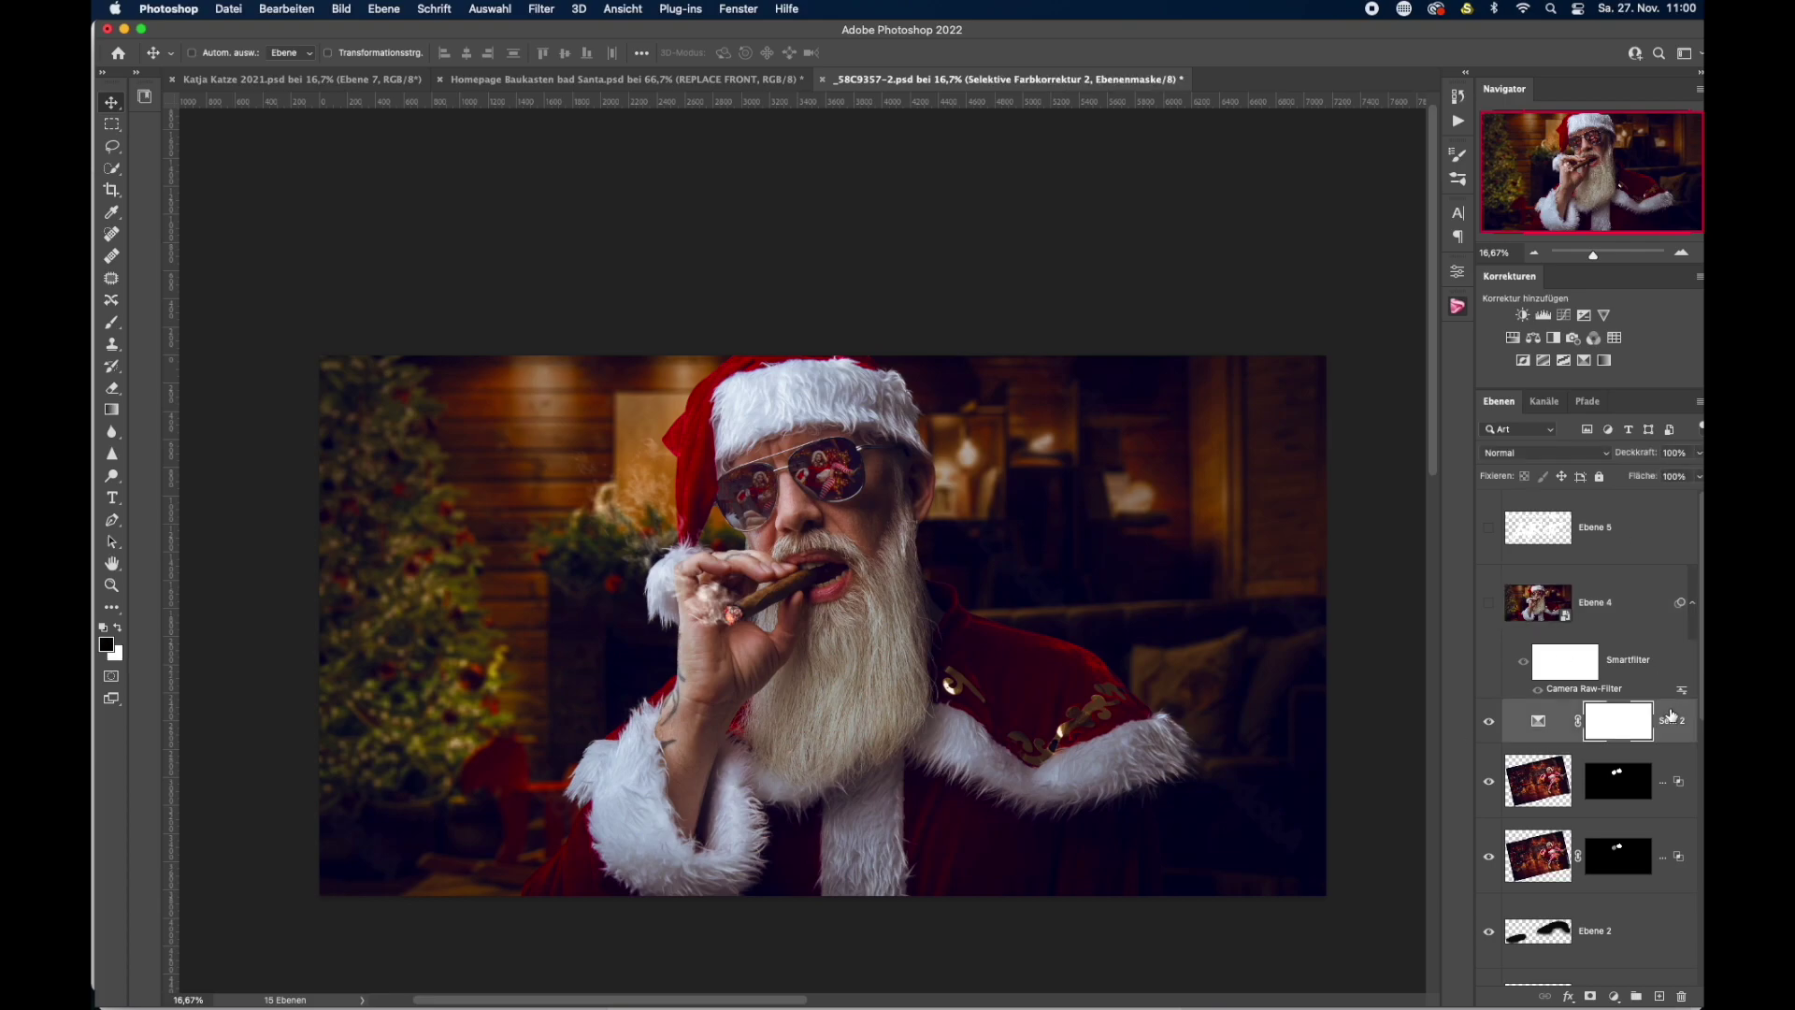
{"action": "key", "text": "super"}
{"action": "key", "text": "super+alt+shift+e"}
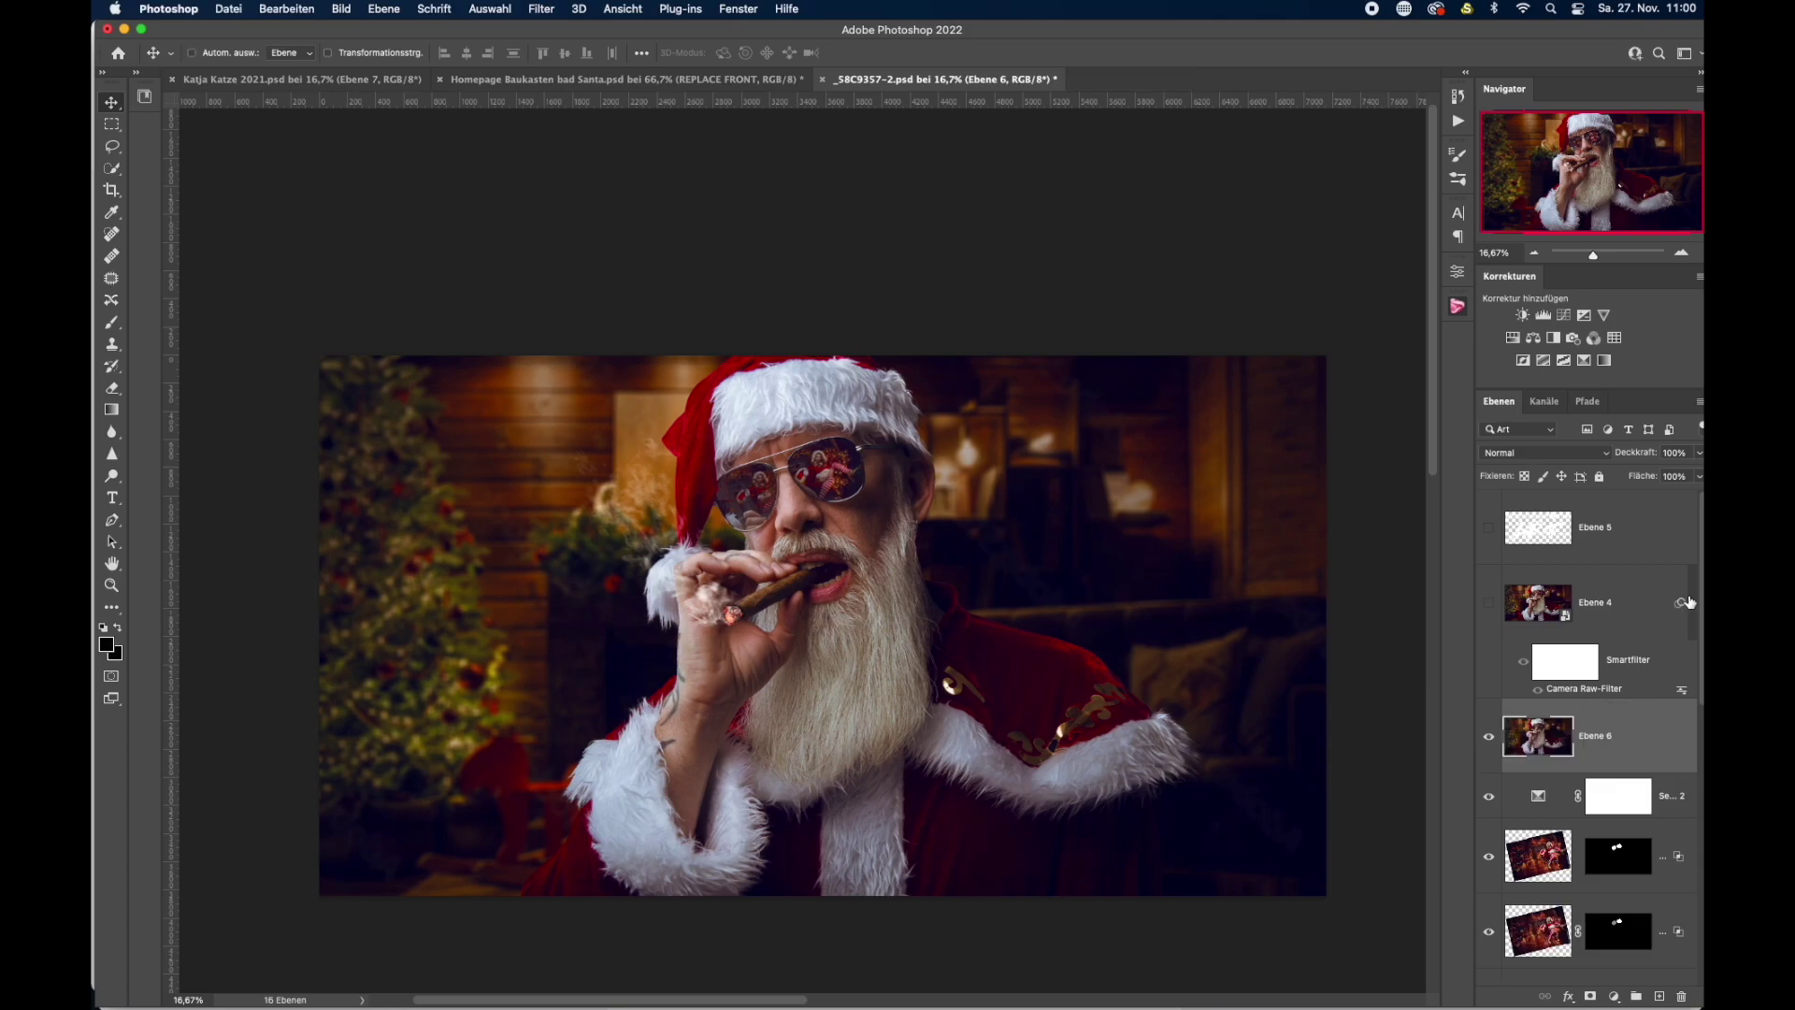
{"action": "right_click", "coordinate": [1650, 739]}
{"action": "left_click", "coordinate": [1586, 434]}
{"action": "left_click", "coordinate": [542, 9]}
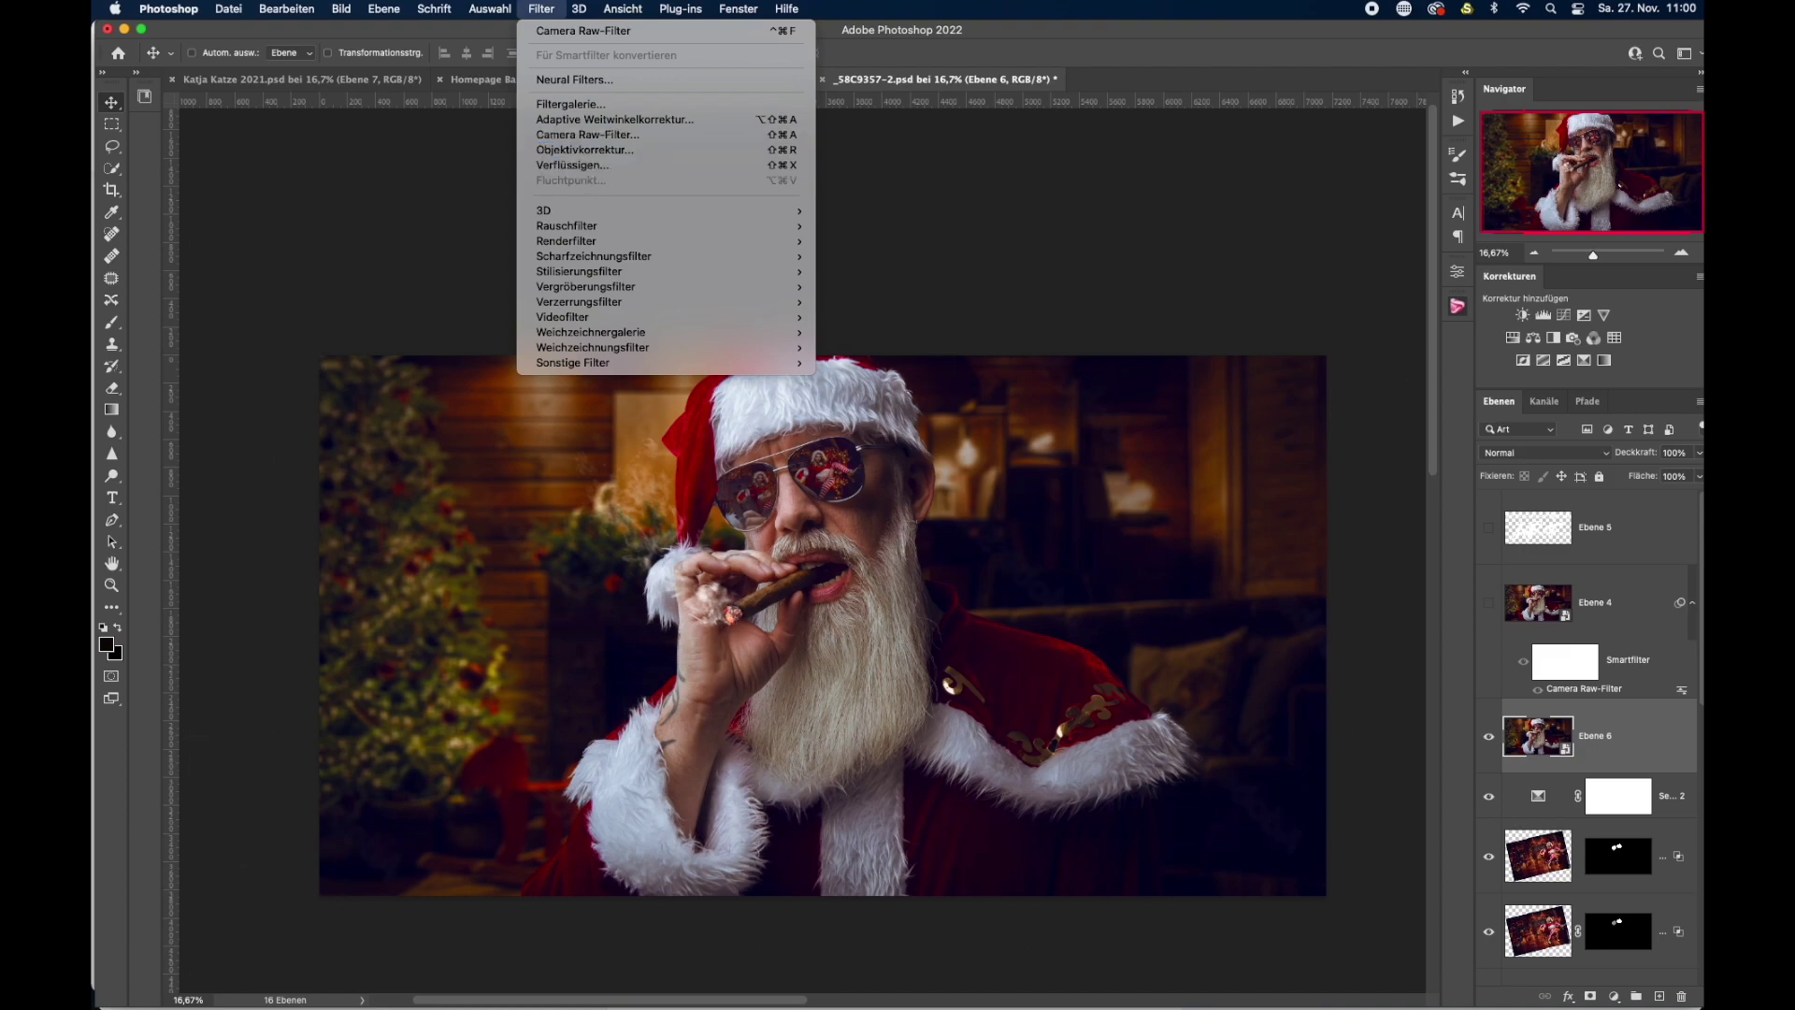
{"action": "left_click", "coordinate": [598, 134]}
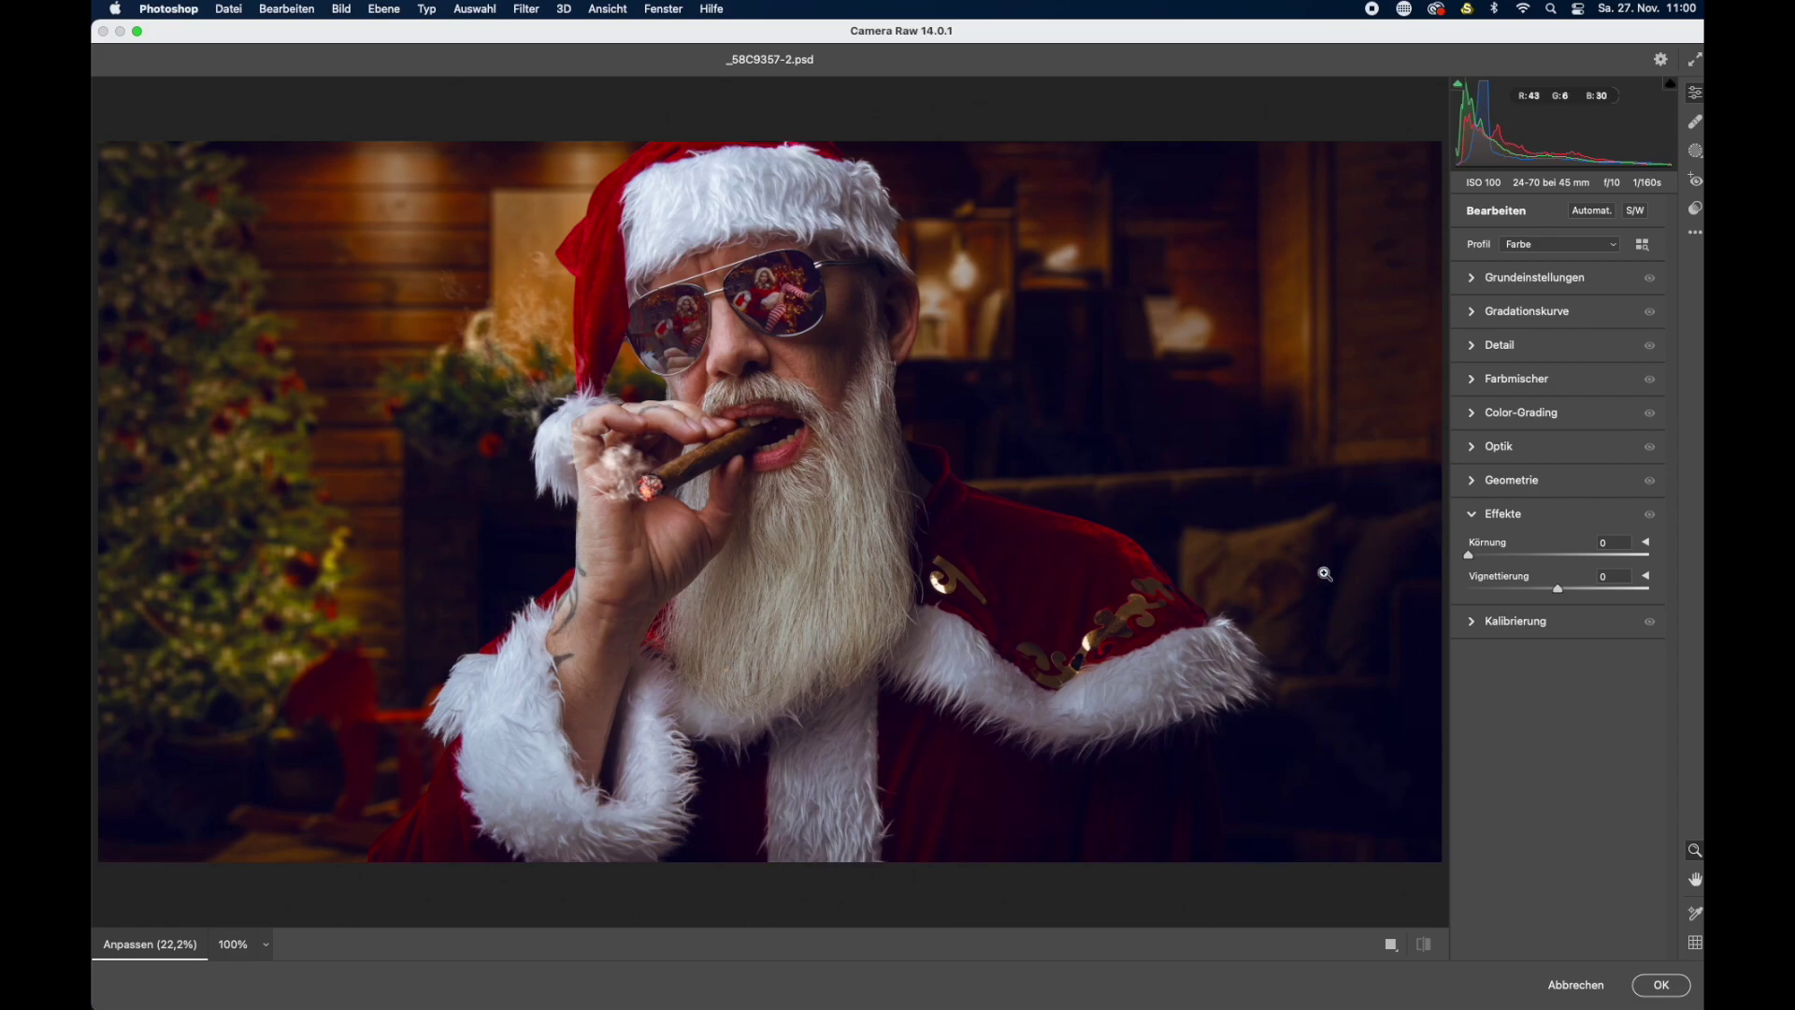
{"action": "left_click", "coordinate": [1599, 988]}
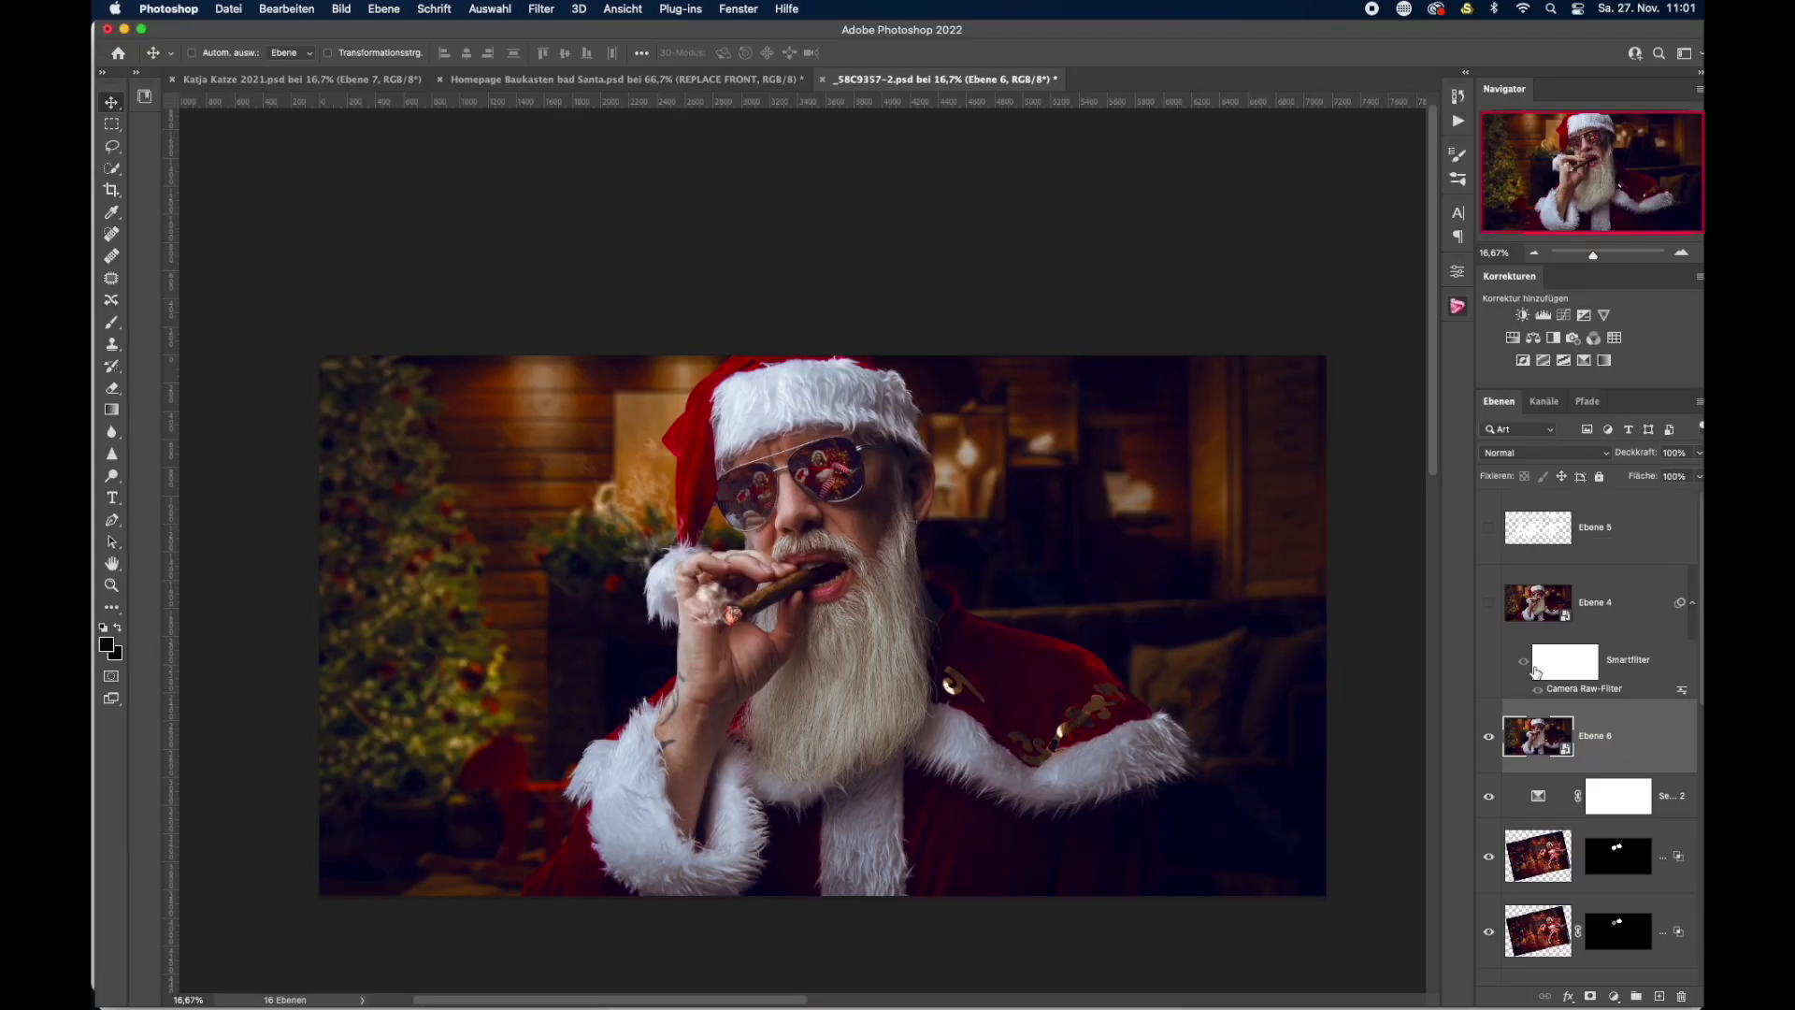
{"action": "key", "text": "BackSpace"}
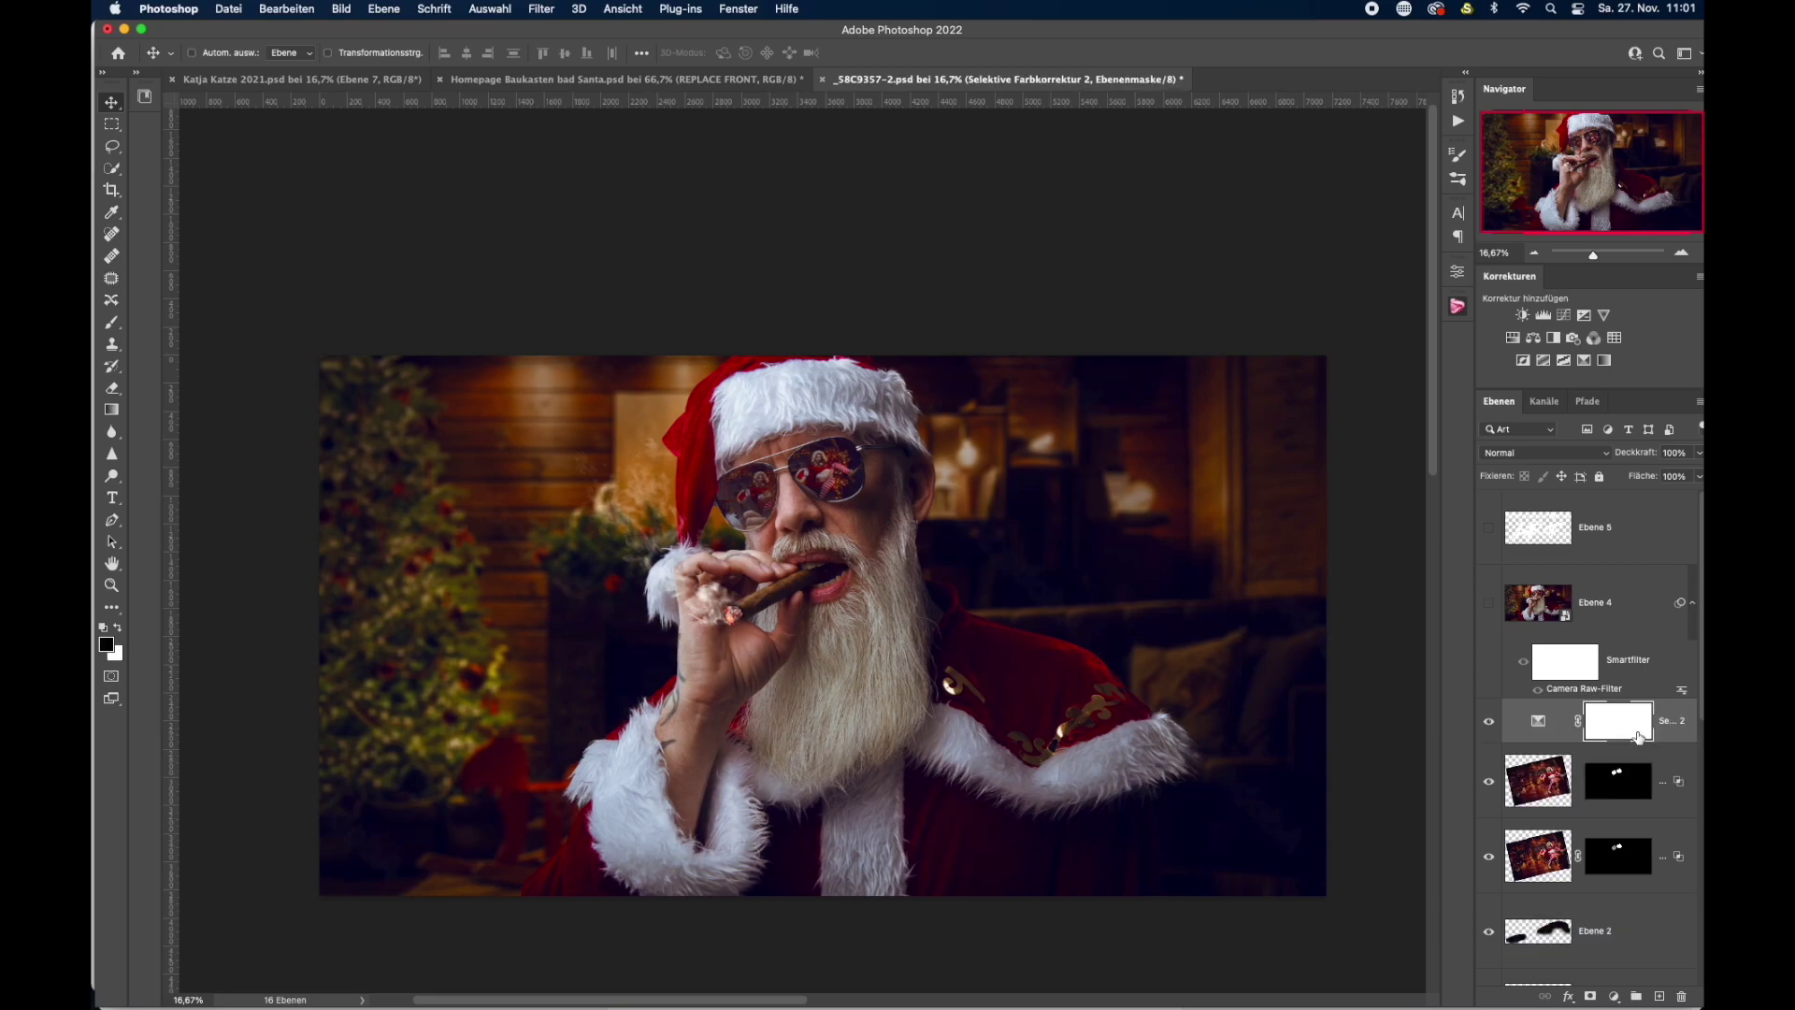
{"action": "left_click", "coordinate": [1636, 618]}
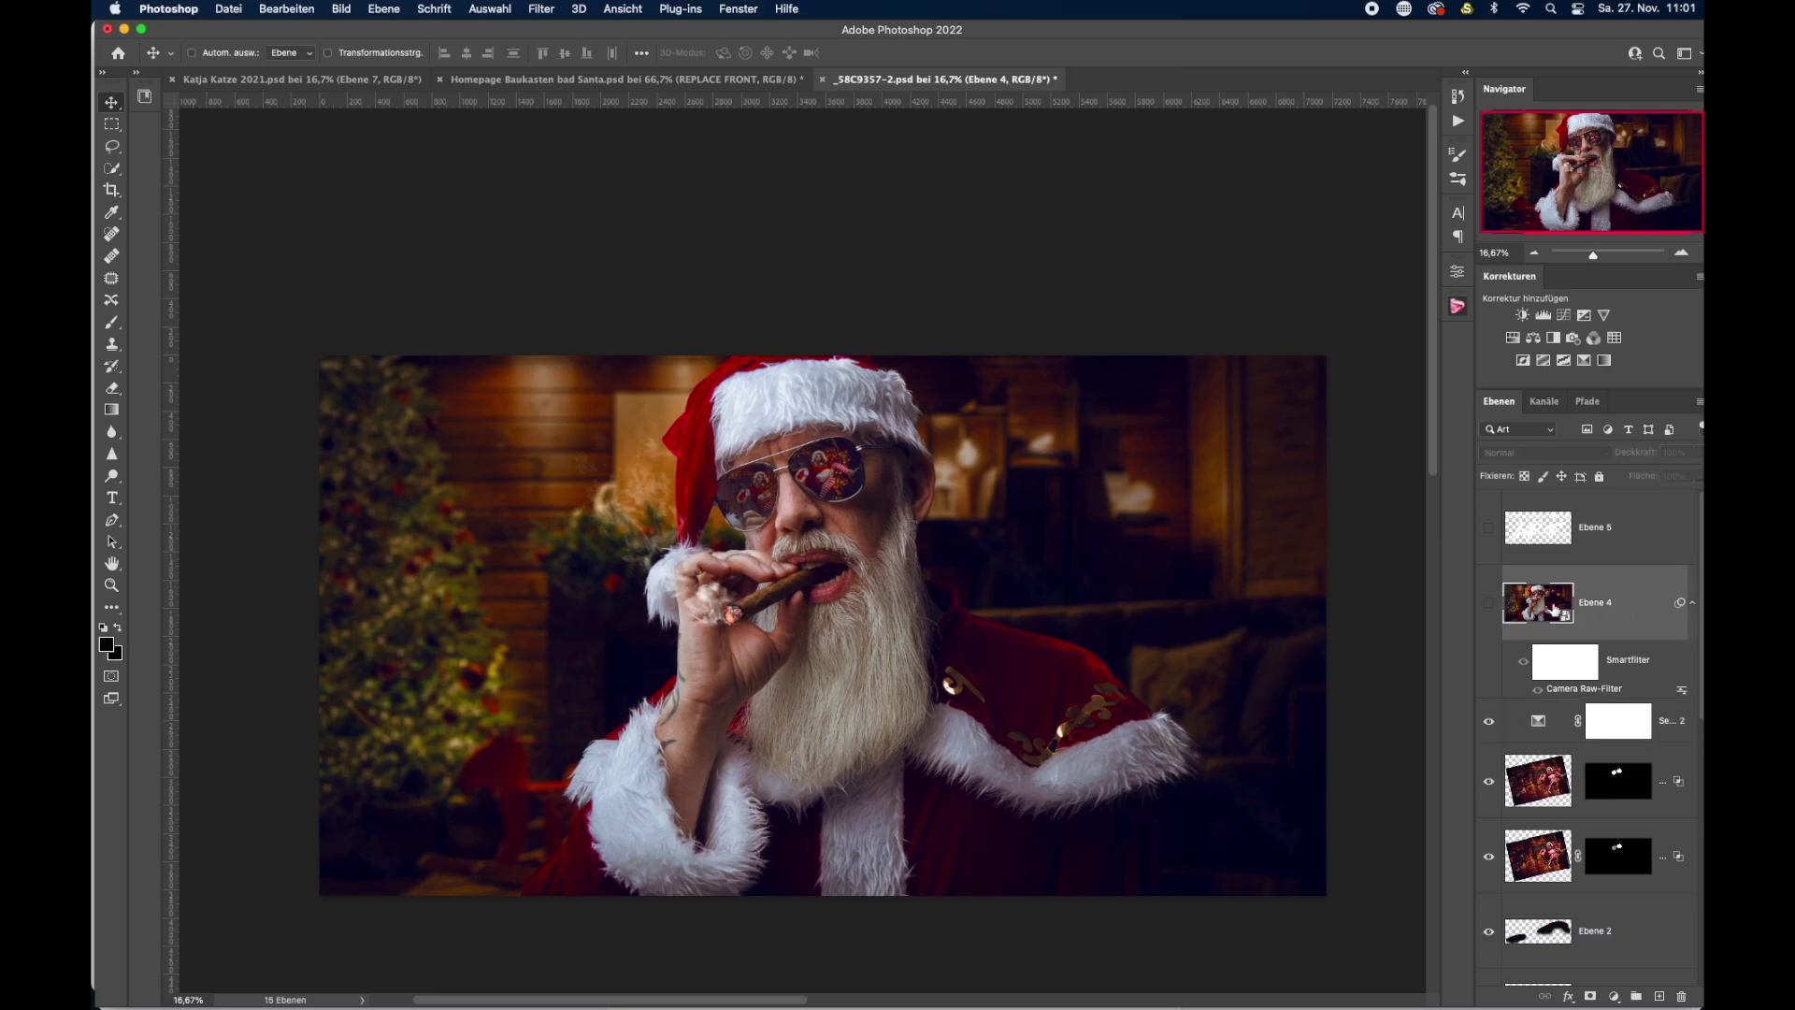
Turn Ebene 4 on and apply its Camera Raw colour grading with grain (Körnung) 25.
{"action": "left_click", "coordinate": [1490, 606]}
{"action": "left_click", "coordinate": [1489, 606]}
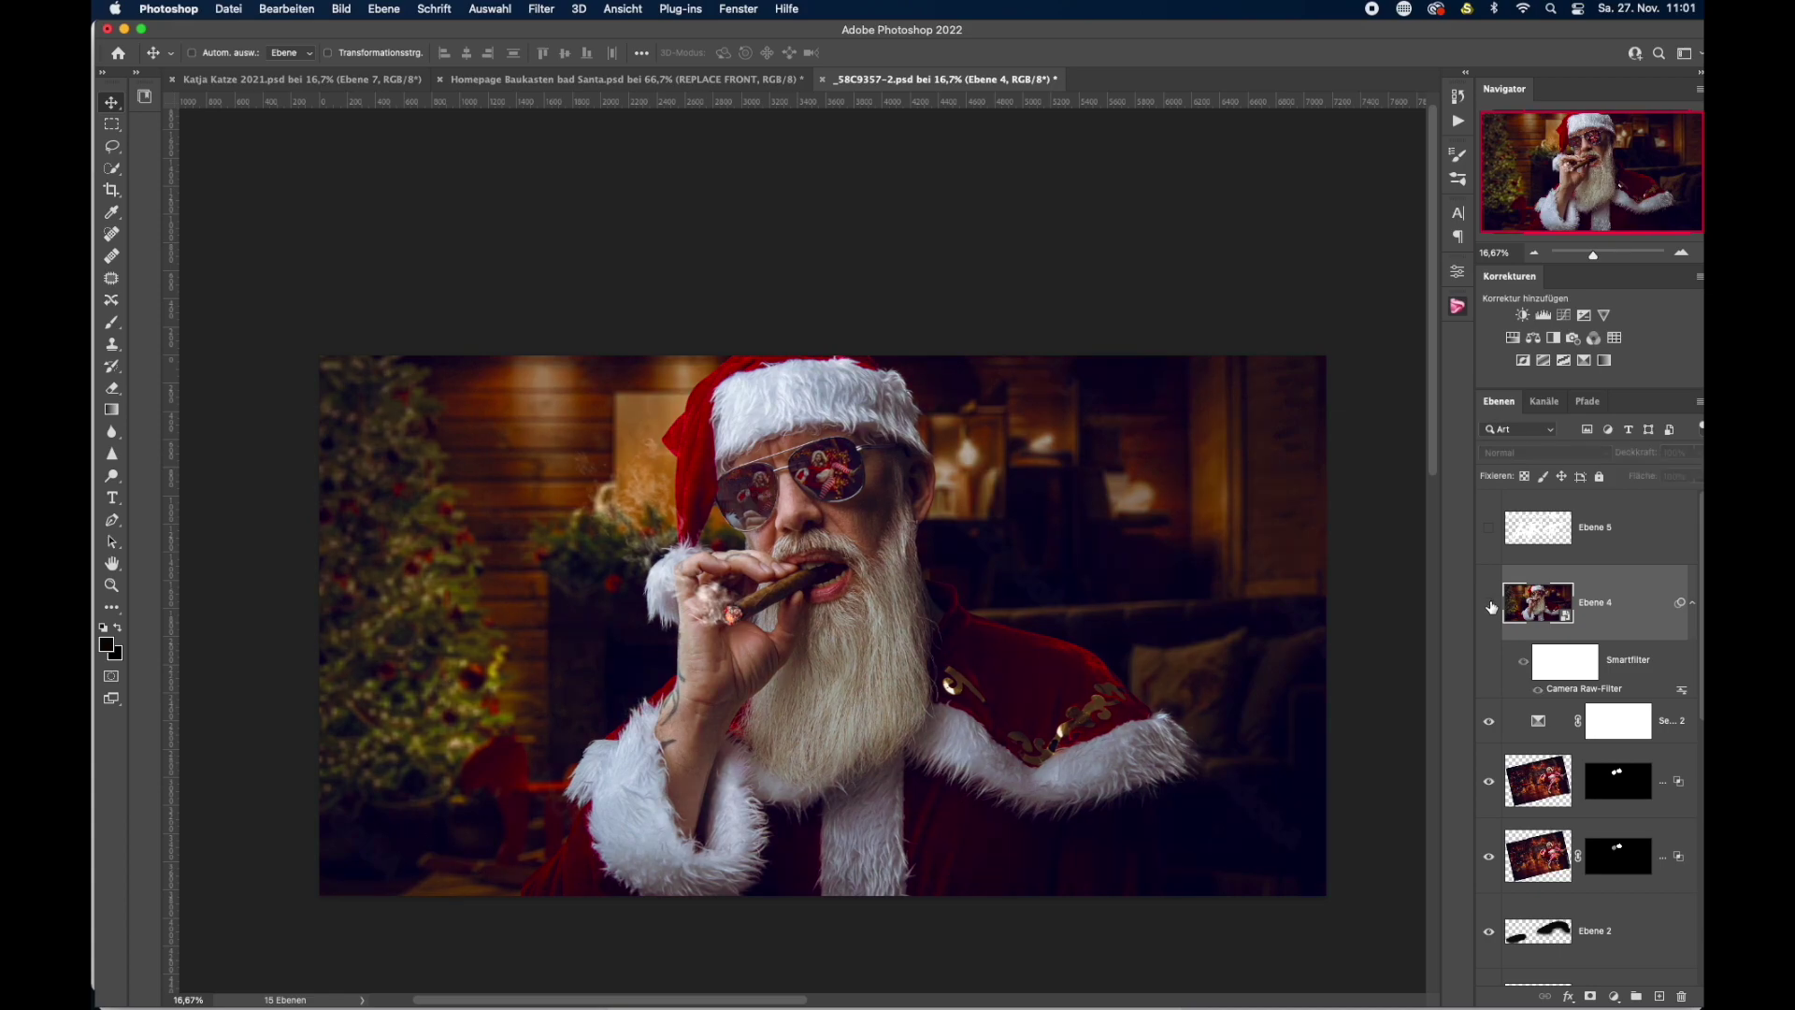
{"action": "double_click", "coordinate": [1604, 689]}
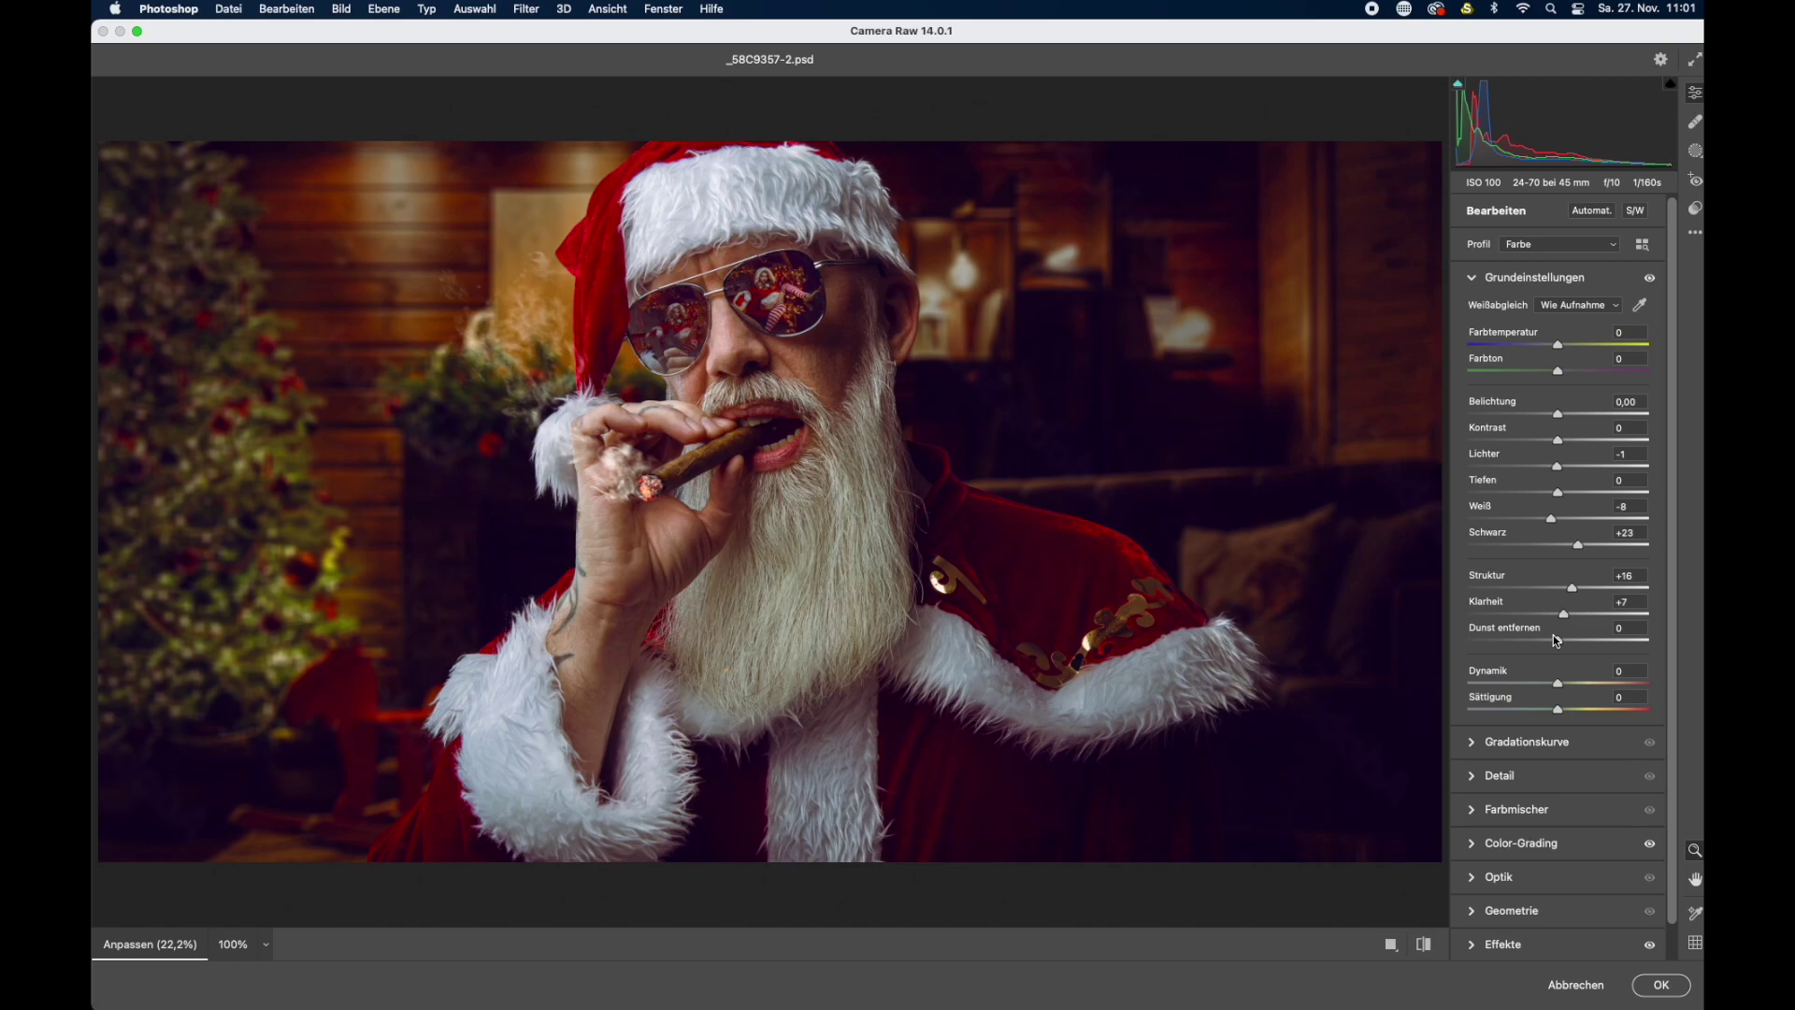
{"action": "scroll", "coordinate": [1555, 685], "scroll_direction": "down", "scroll_amount": 2}
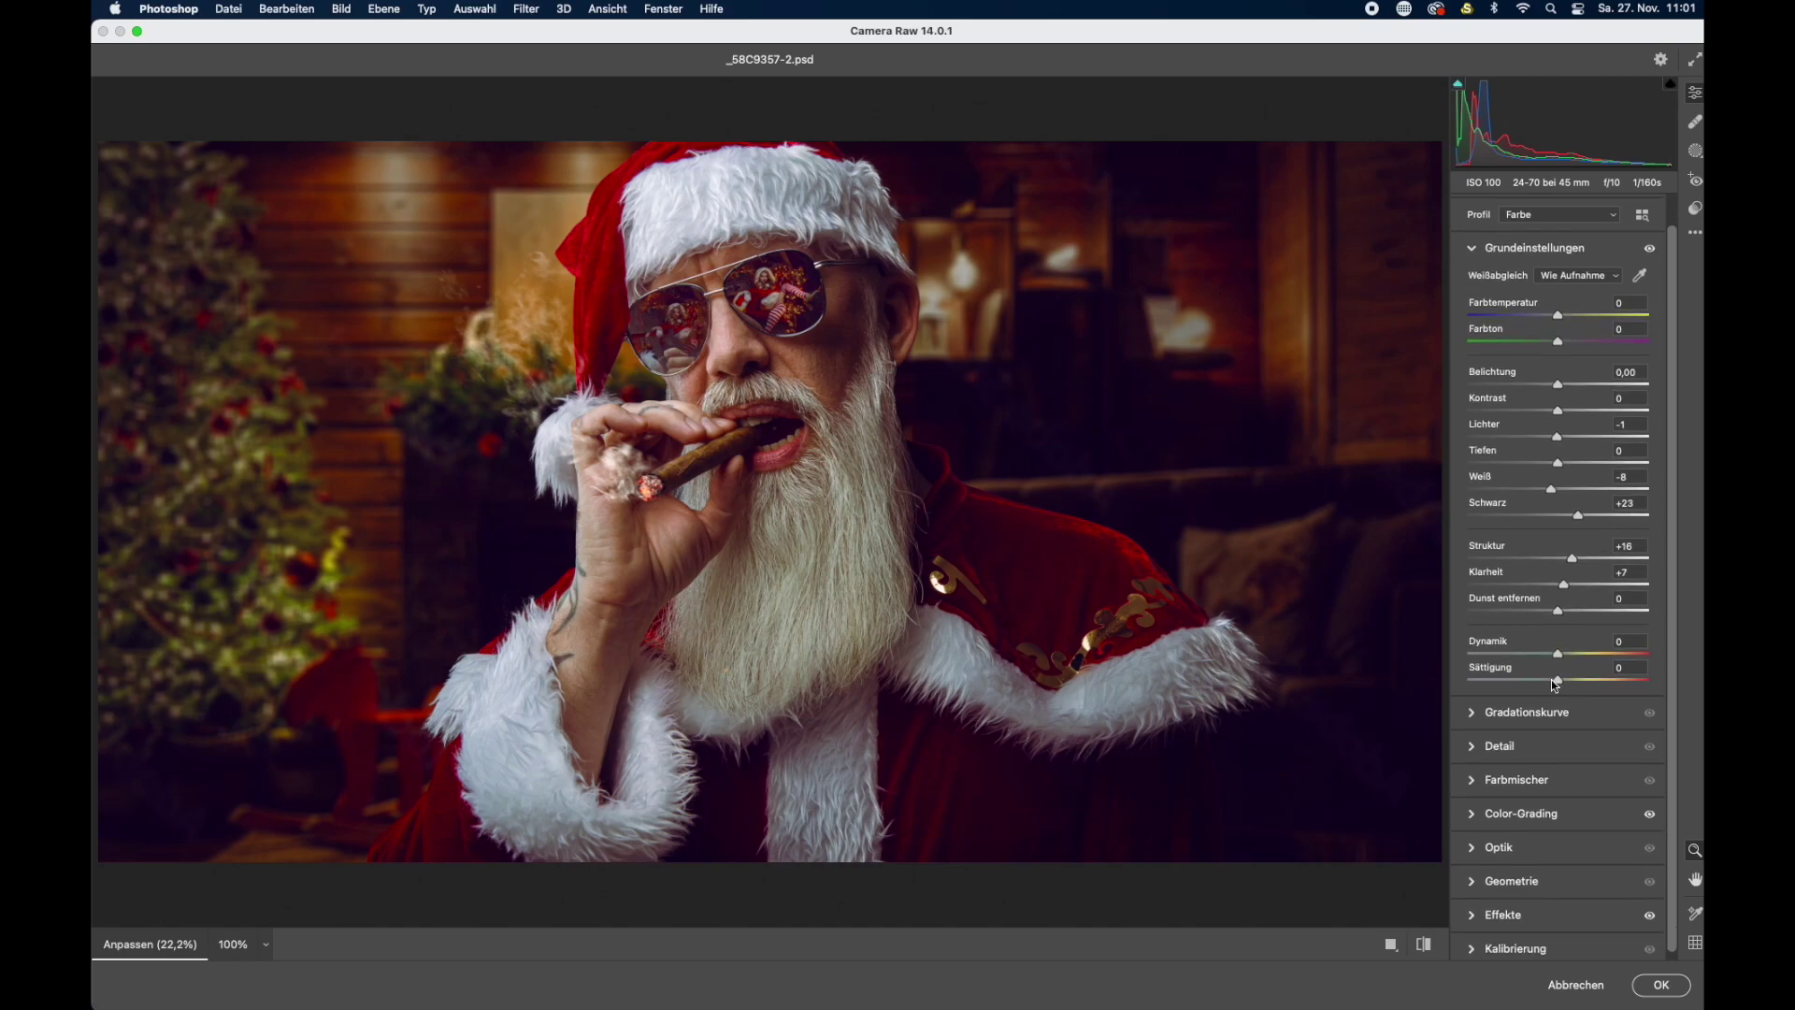
{"action": "left_click", "coordinate": [1474, 809]}
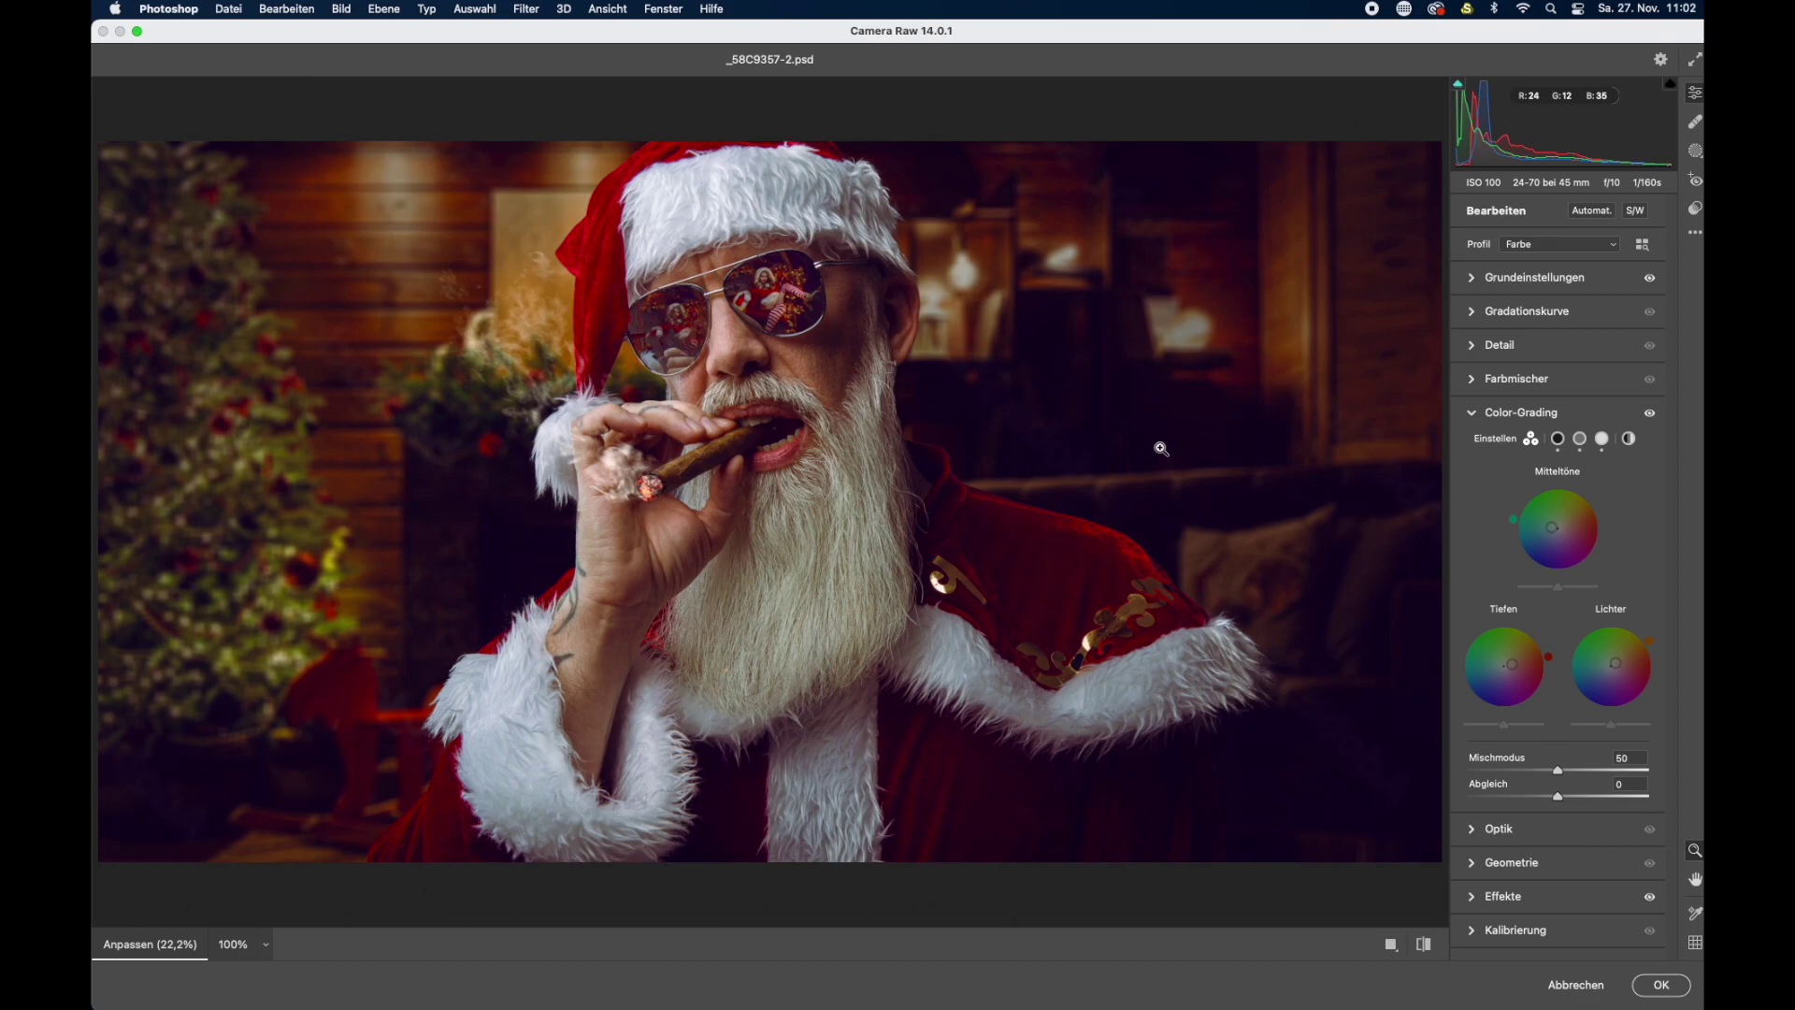
{"action": "mouse_move", "coordinate": [1506, 665]}
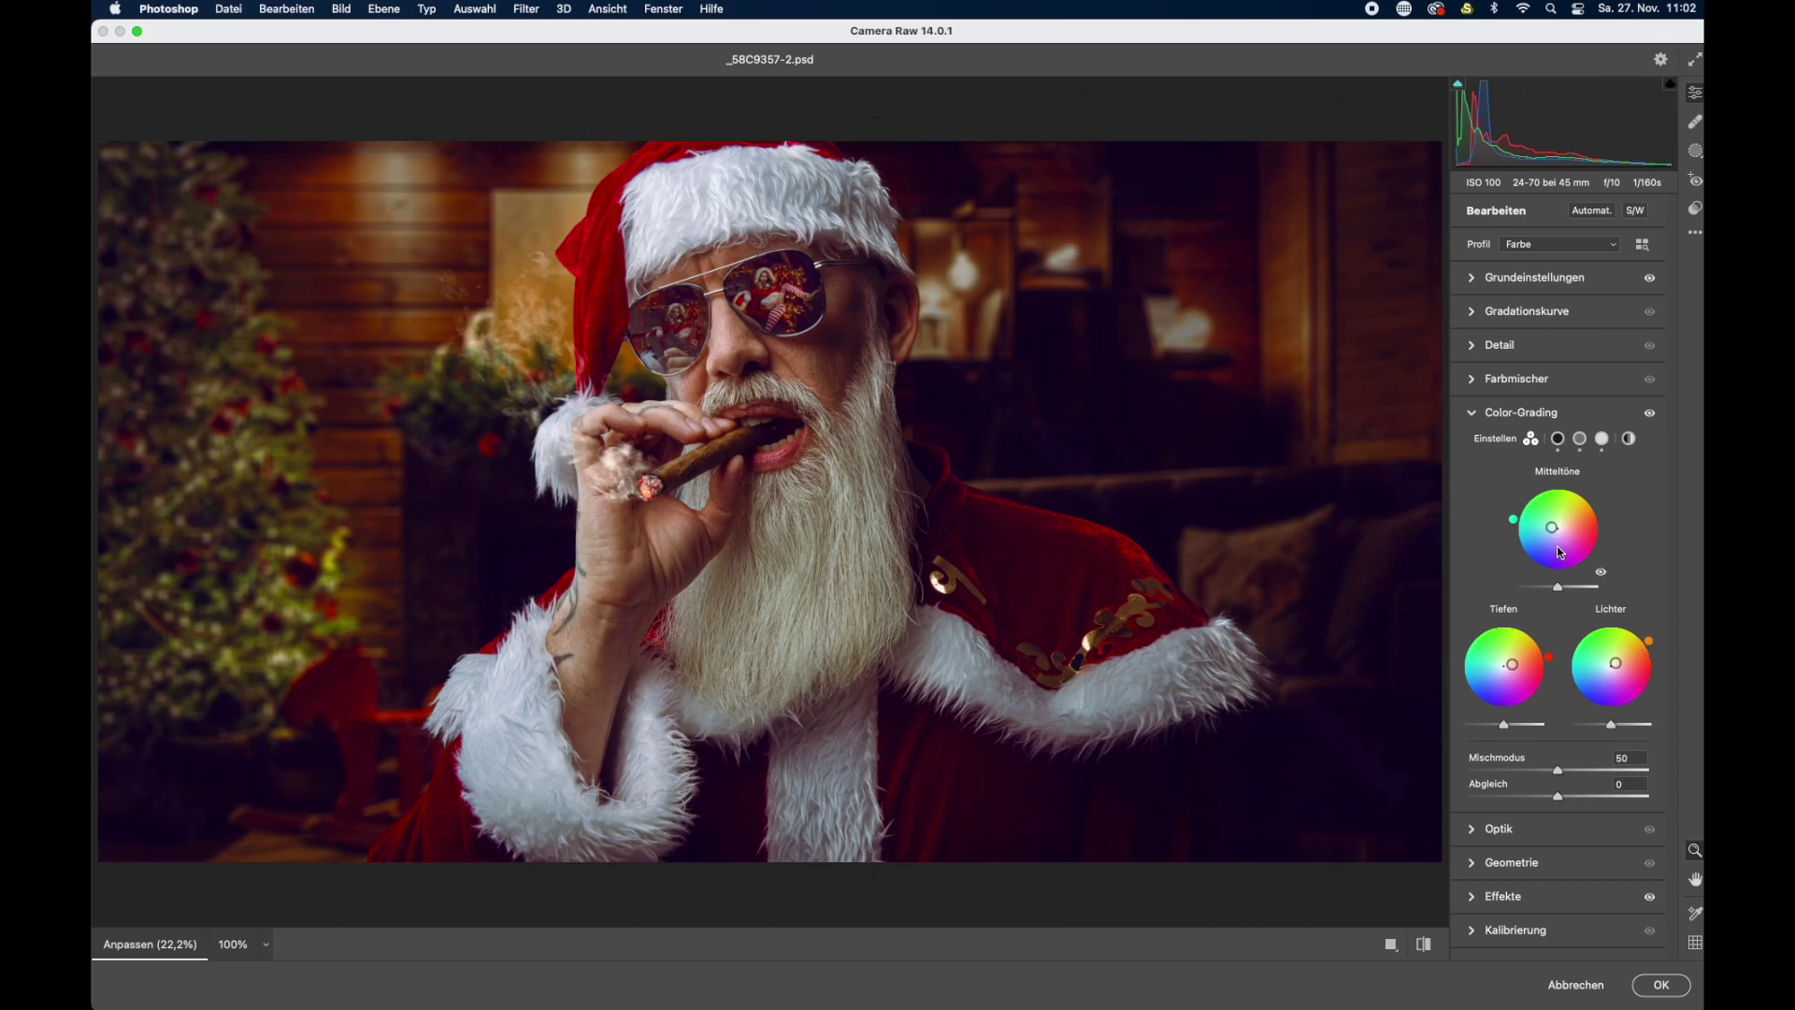
{"action": "left_click", "coordinate": [1472, 896]}
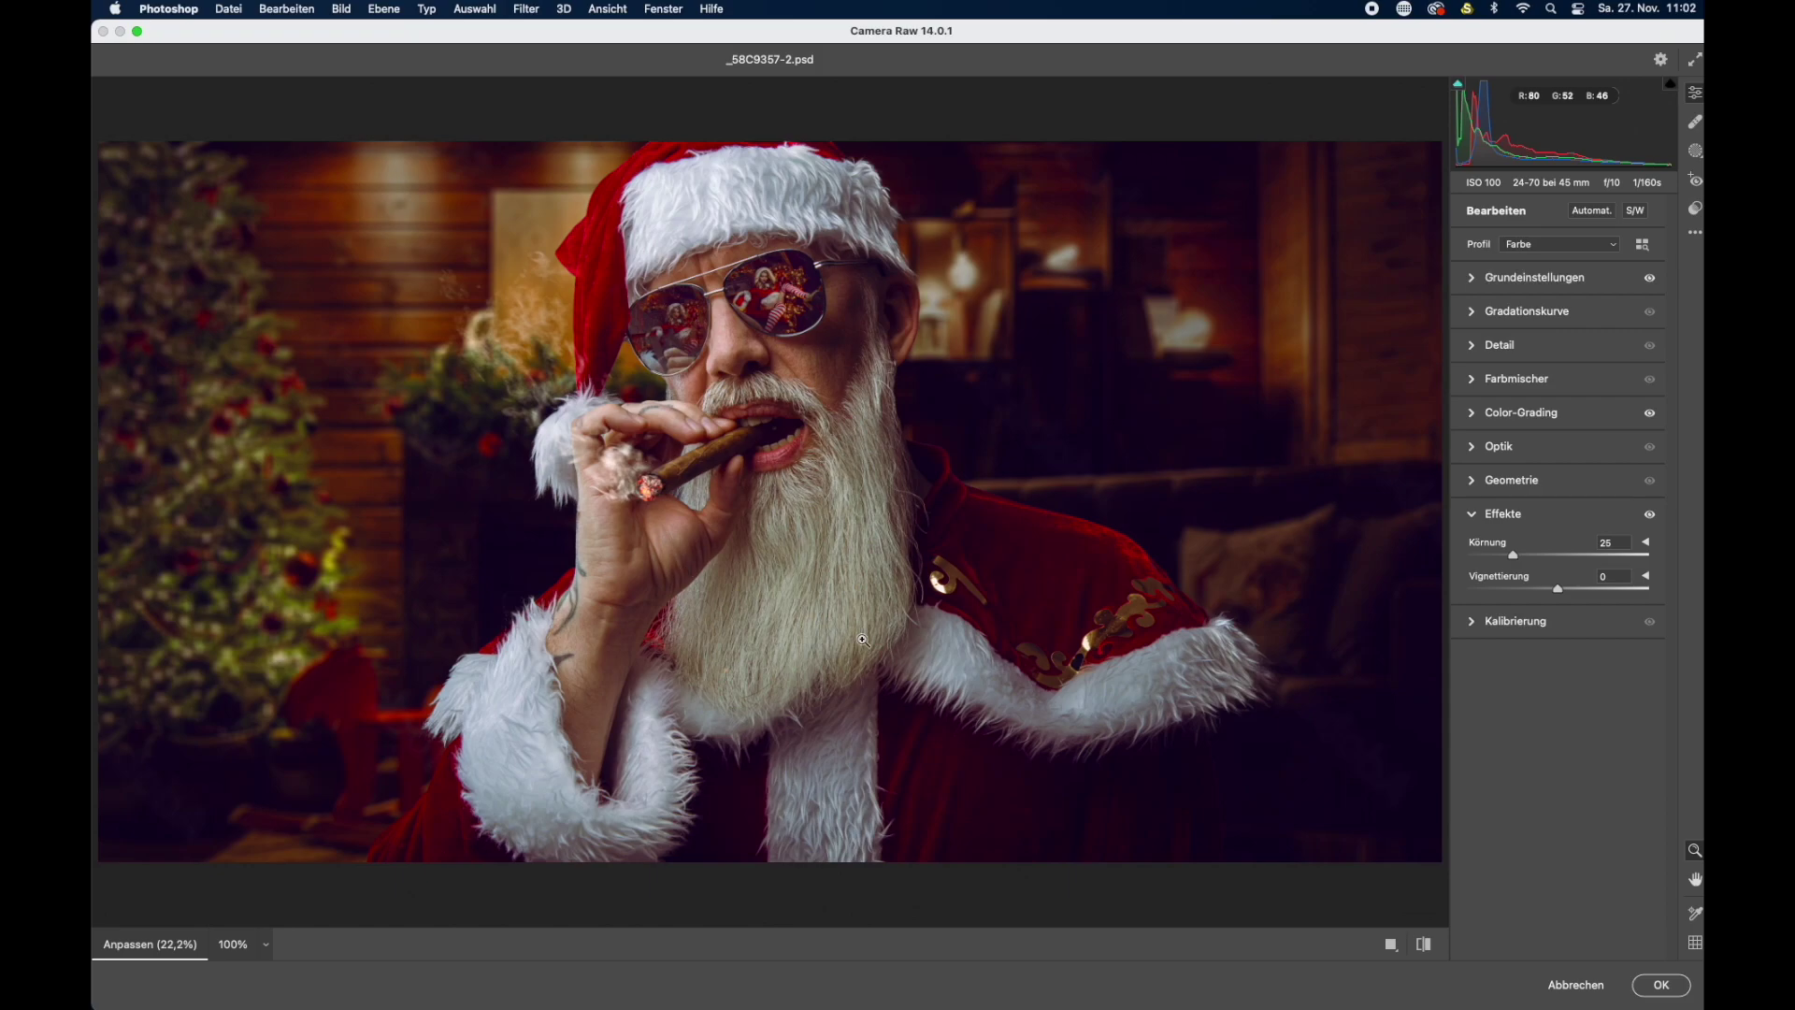
{"action": "left_click", "coordinate": [1655, 985]}
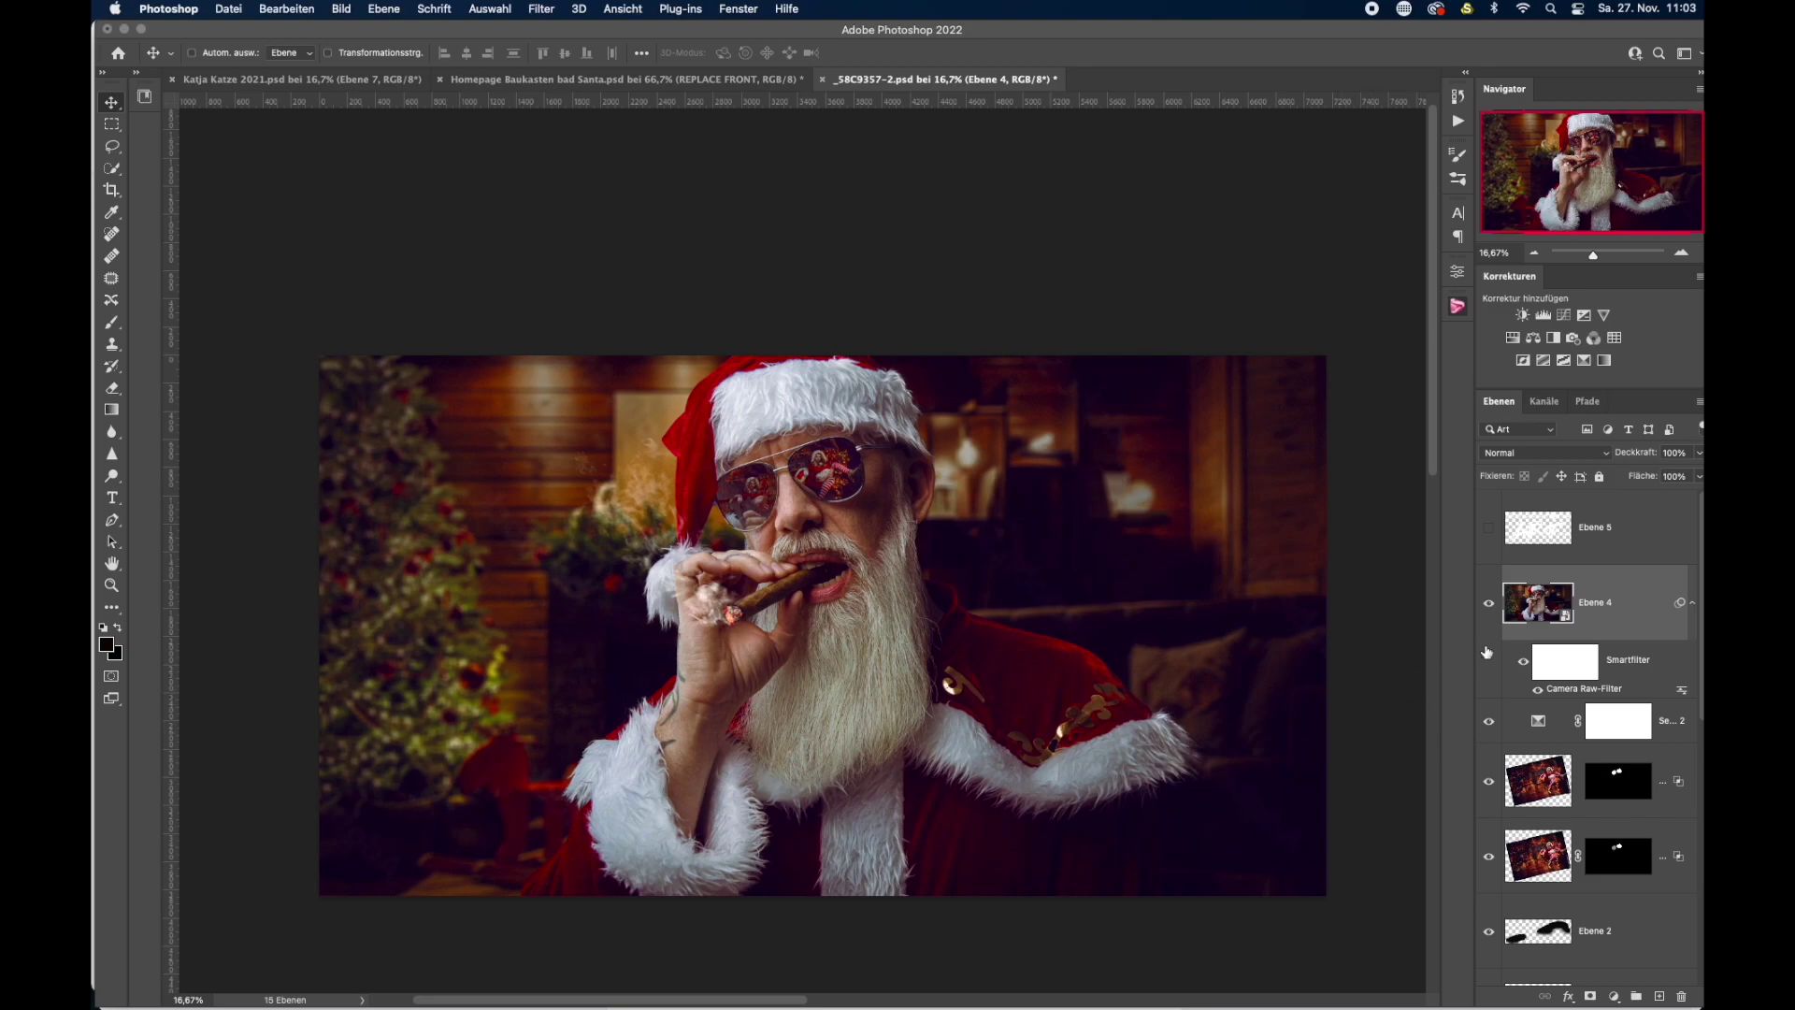
Hide Ebene 4 and inspect the two temptress in santa costume reflection layers.
{"action": "left_click", "coordinate": [1490, 606]}
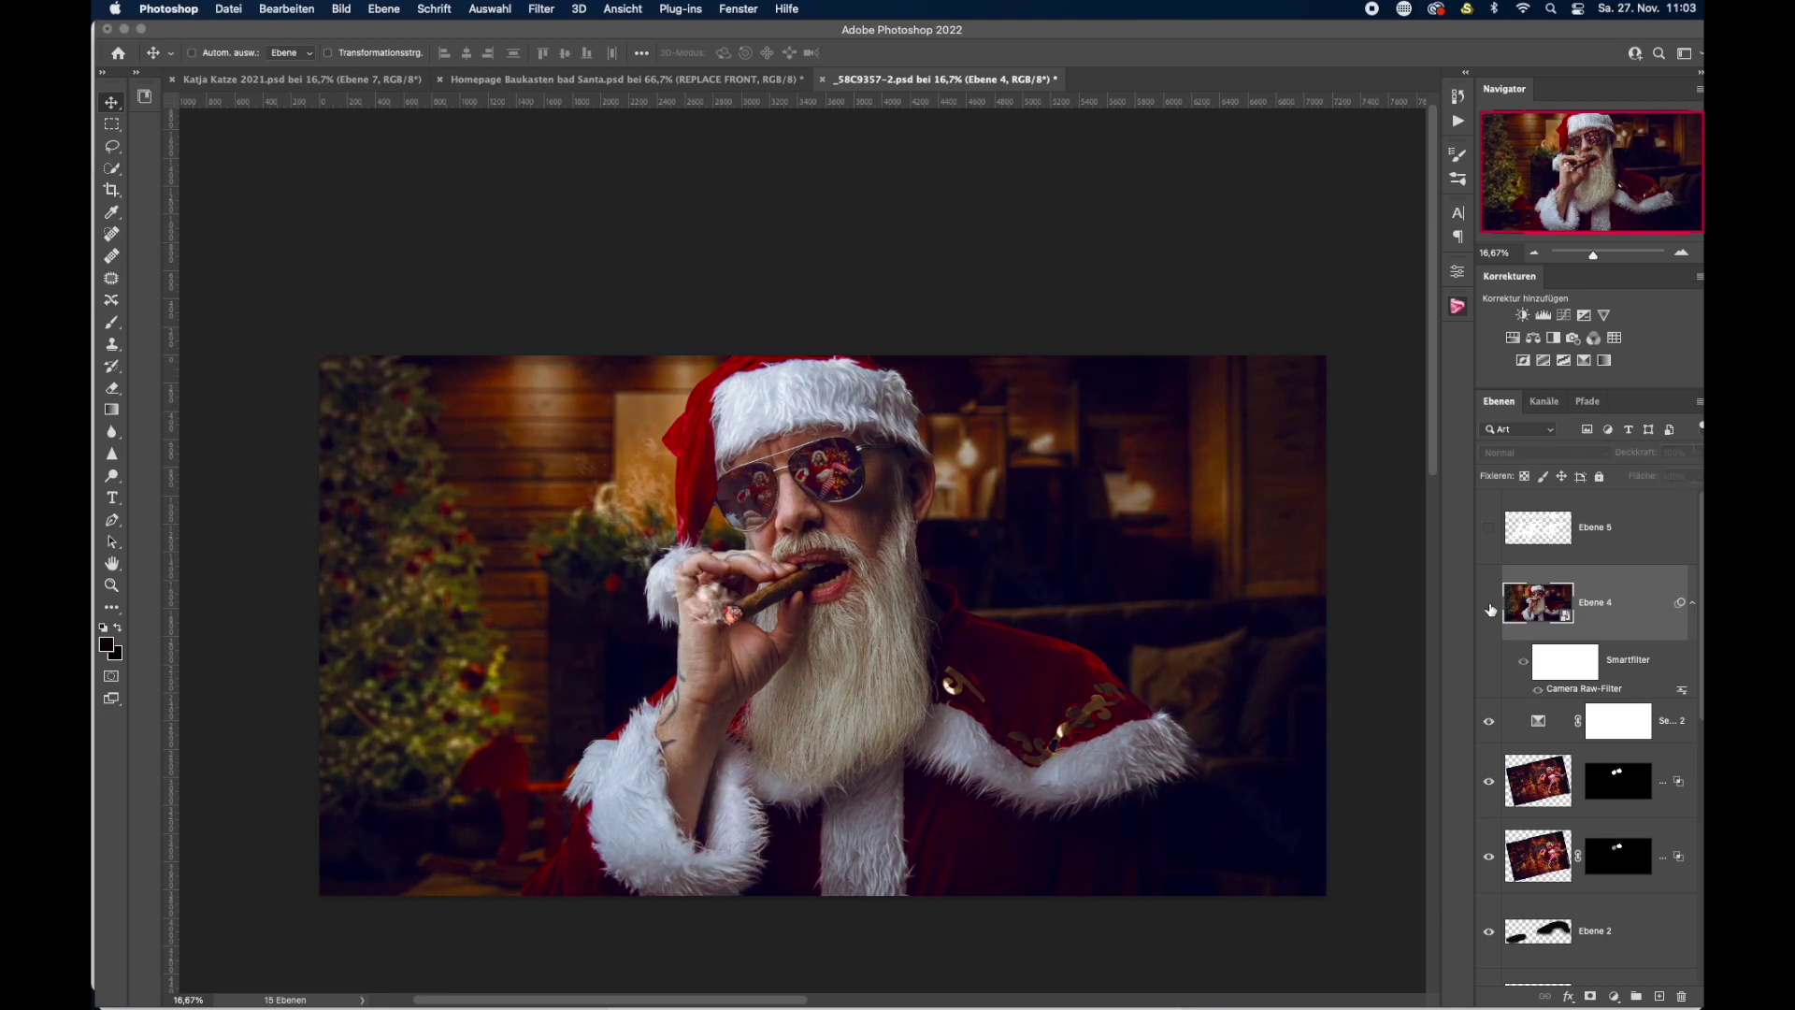
{"action": "left_click", "coordinate": [1541, 791]}
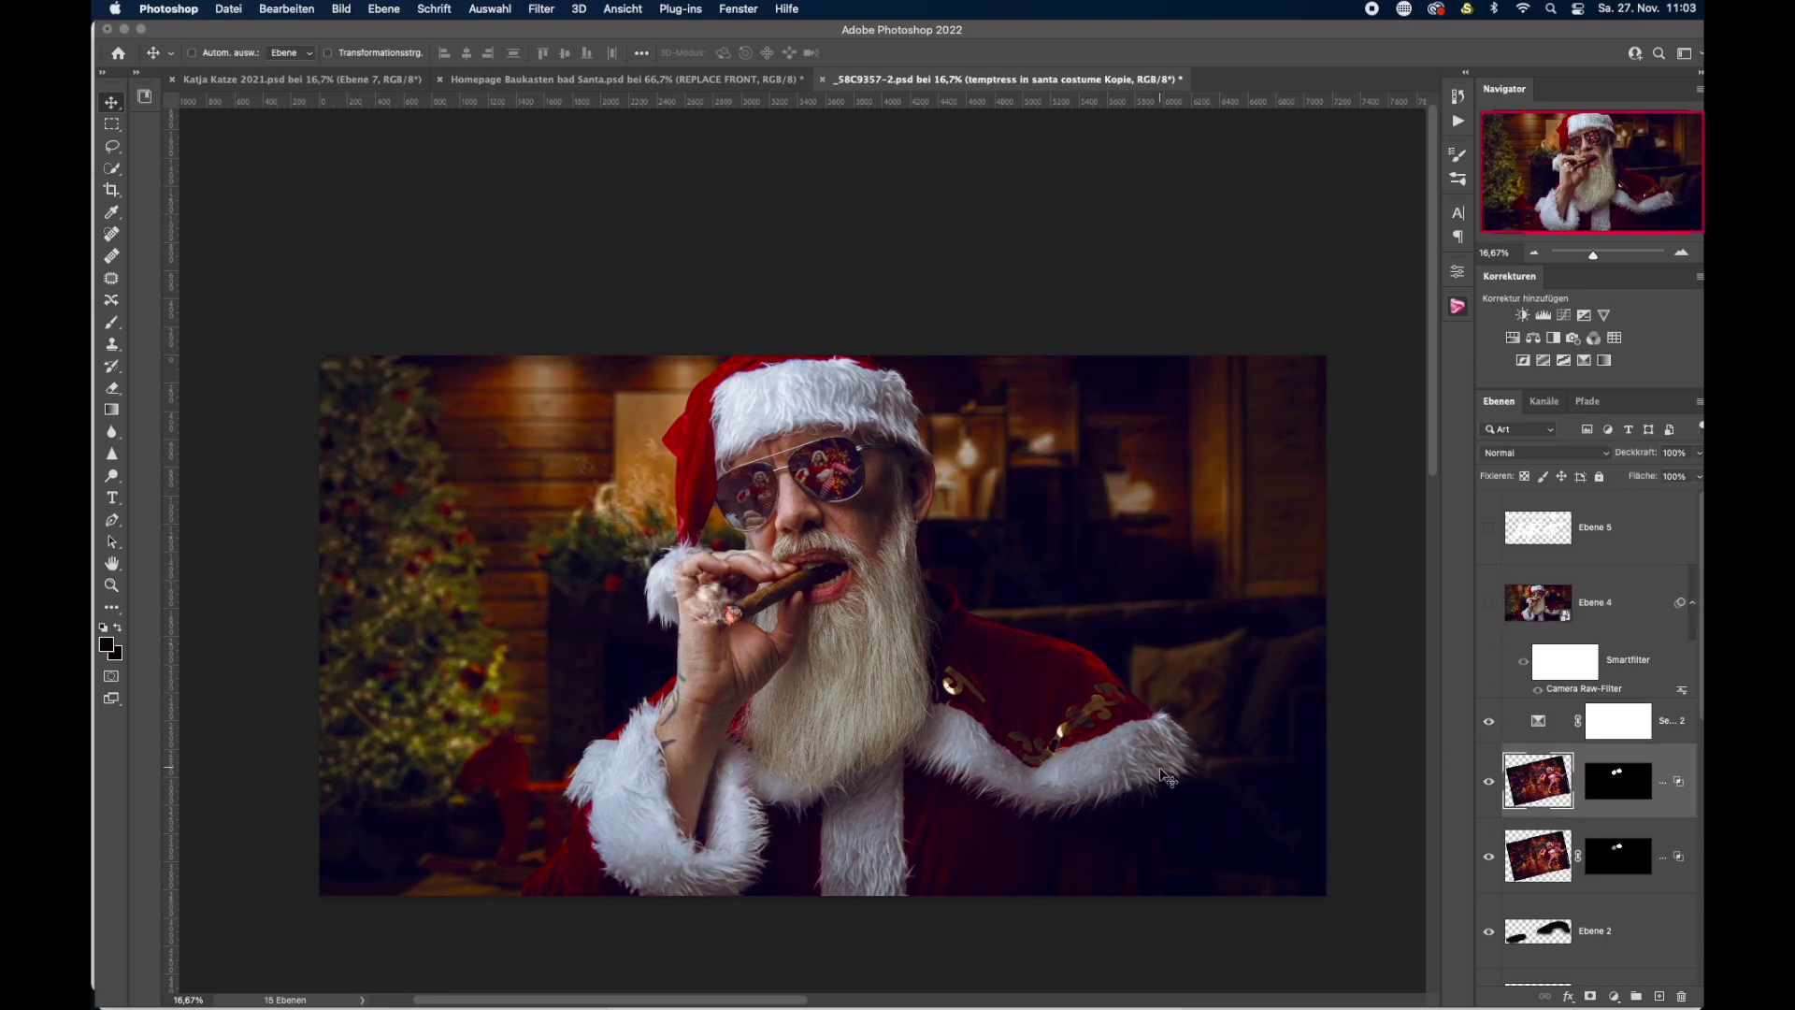
{"action": "left_click", "coordinate": [751, 496]}
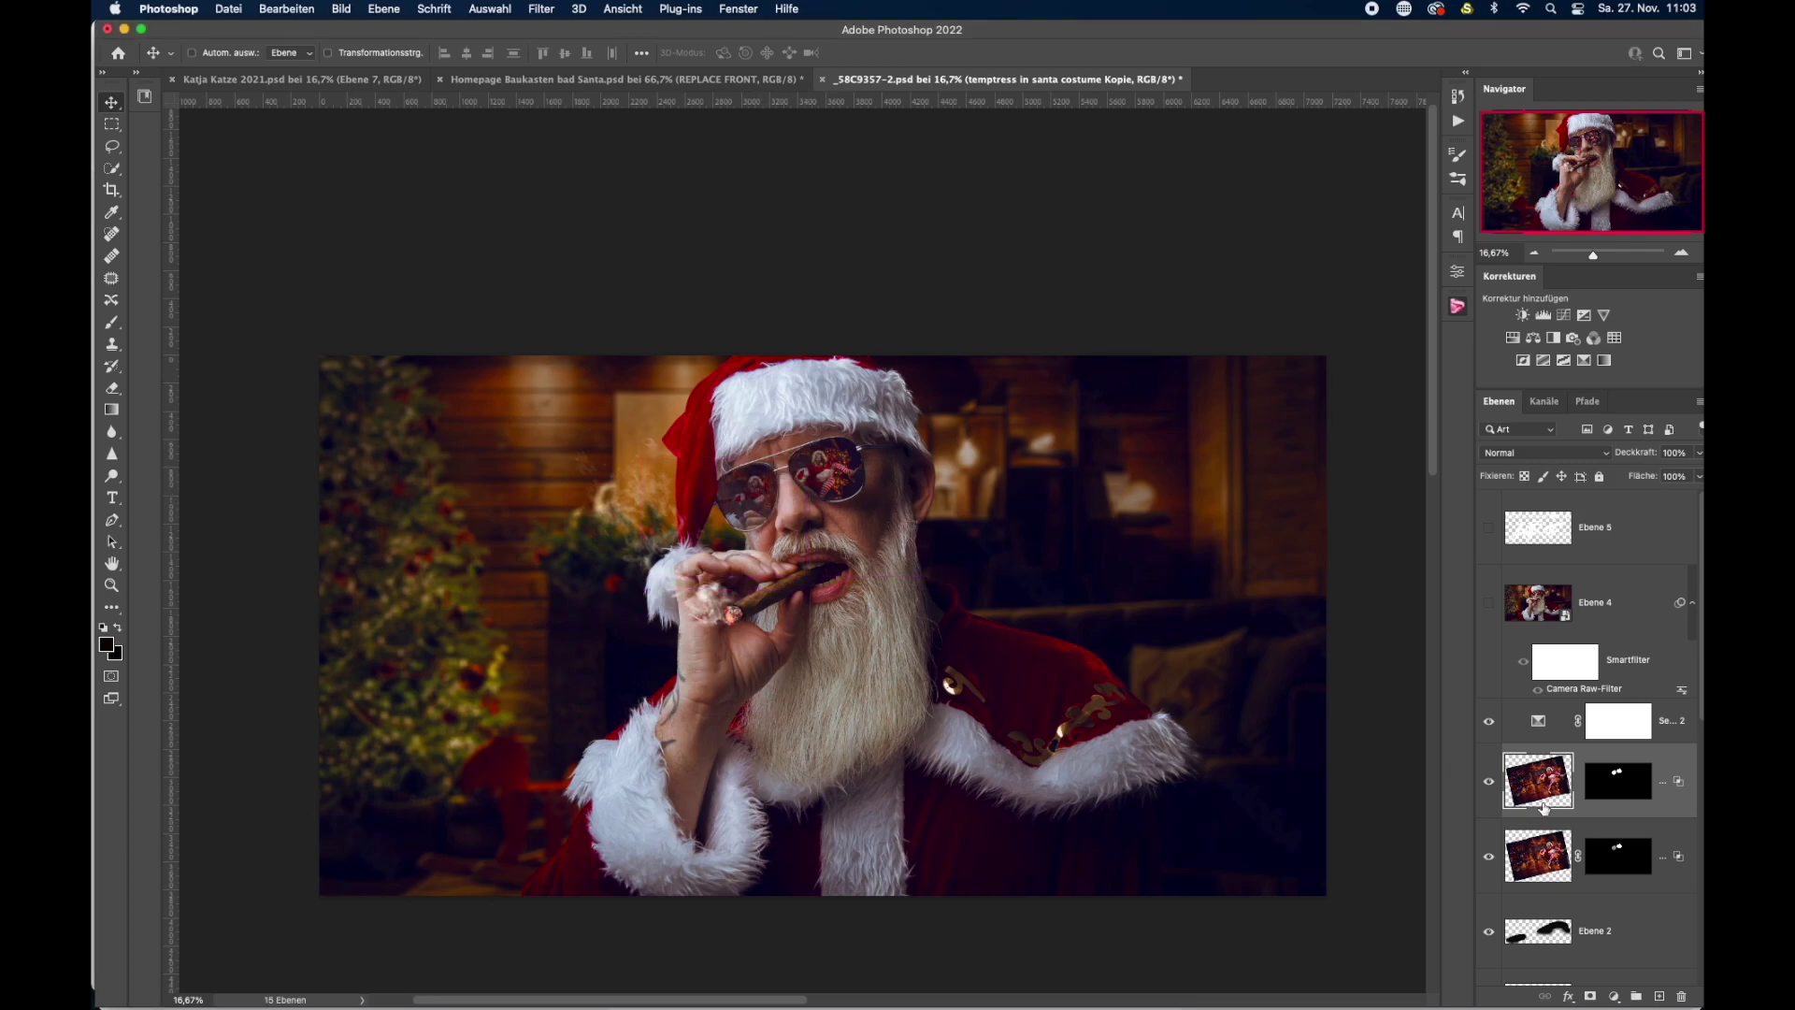
{"action": "left_click", "coordinate": [1519, 855]}
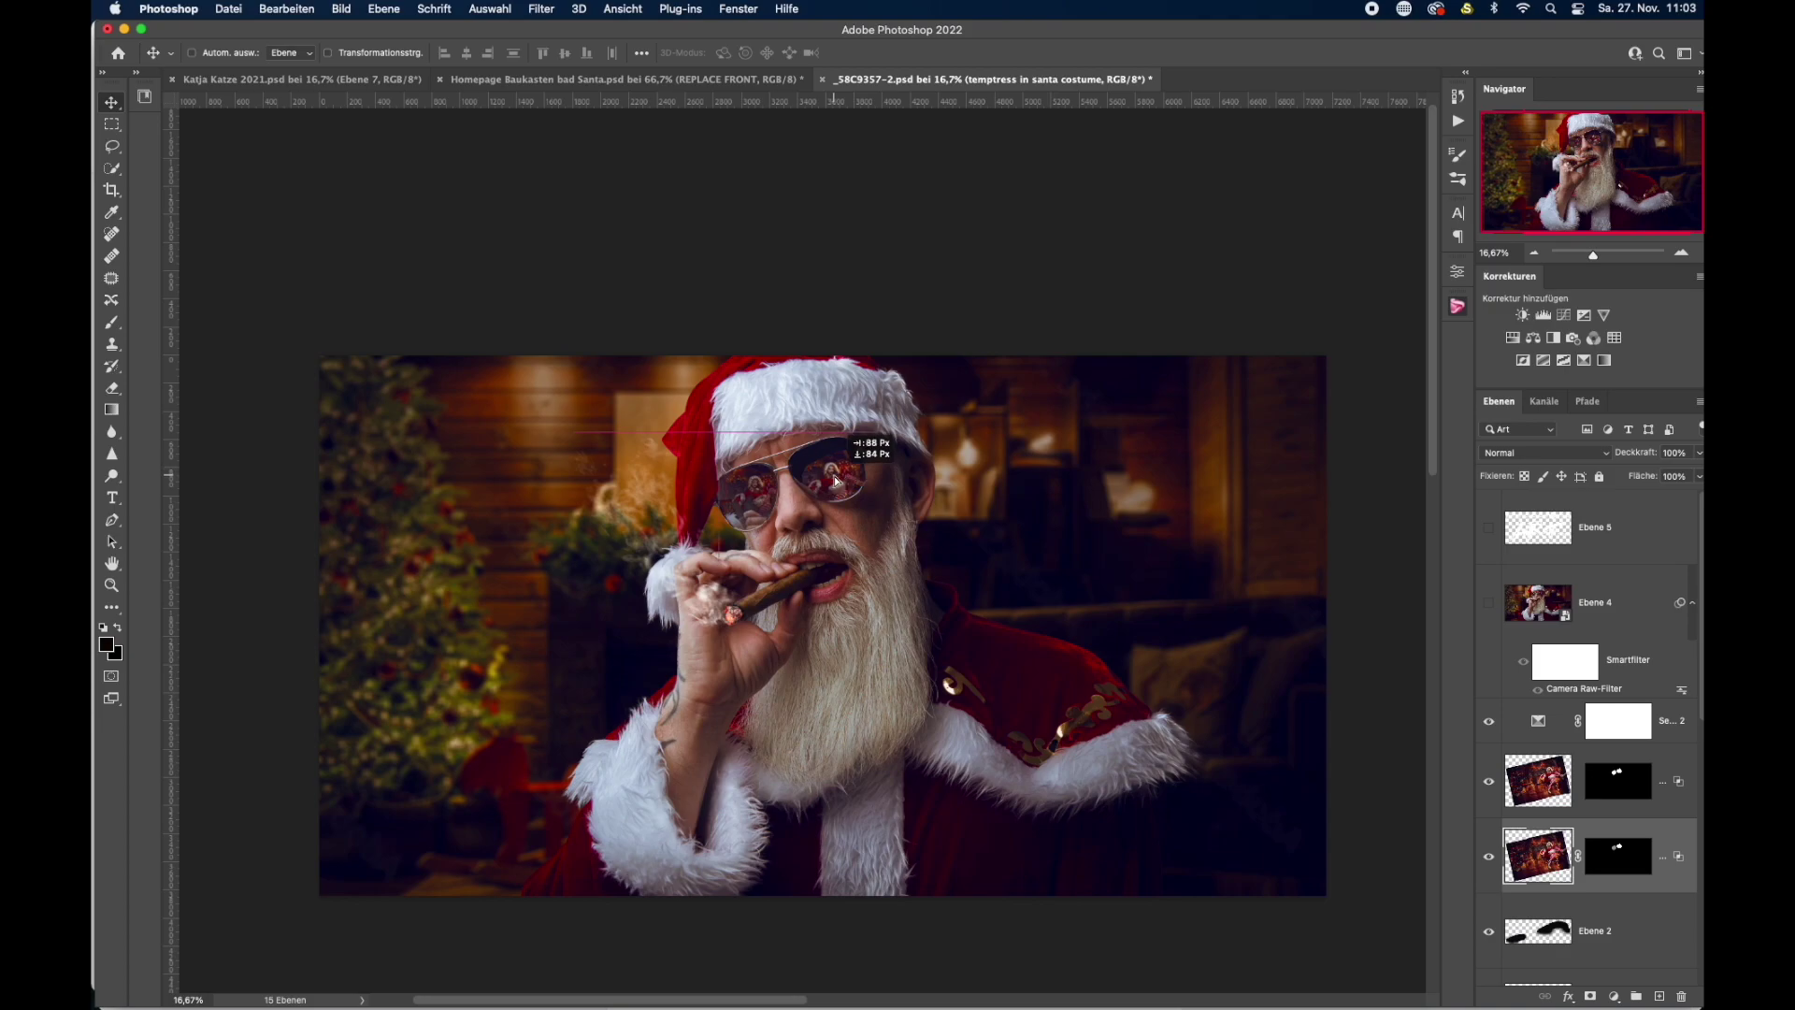
Compare the glasses with Ebene 4 on and off, leave it hidden, target Selective Color 2's mask.
{"action": "left_click", "coordinate": [1648, 617]}
{"action": "left_click", "coordinate": [1489, 605]}
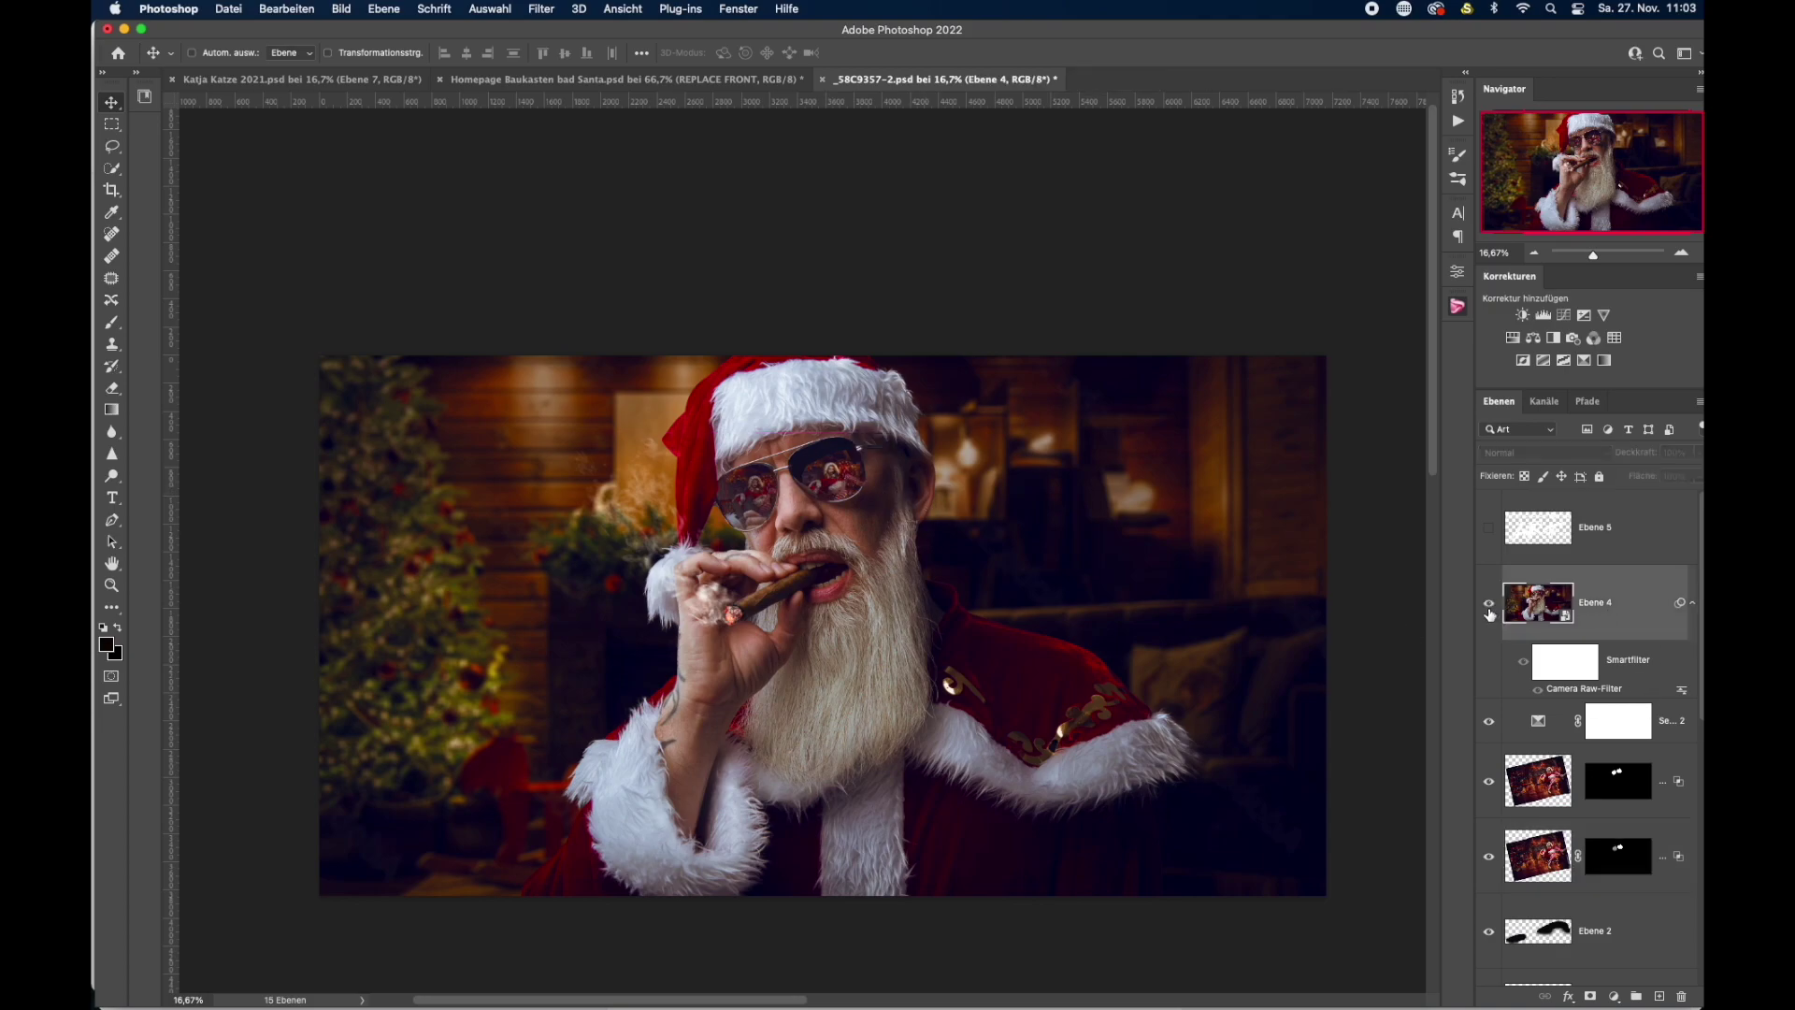
{"action": "left_click", "coordinate": [1488, 605]}
{"action": "left_click", "coordinate": [1489, 605]}
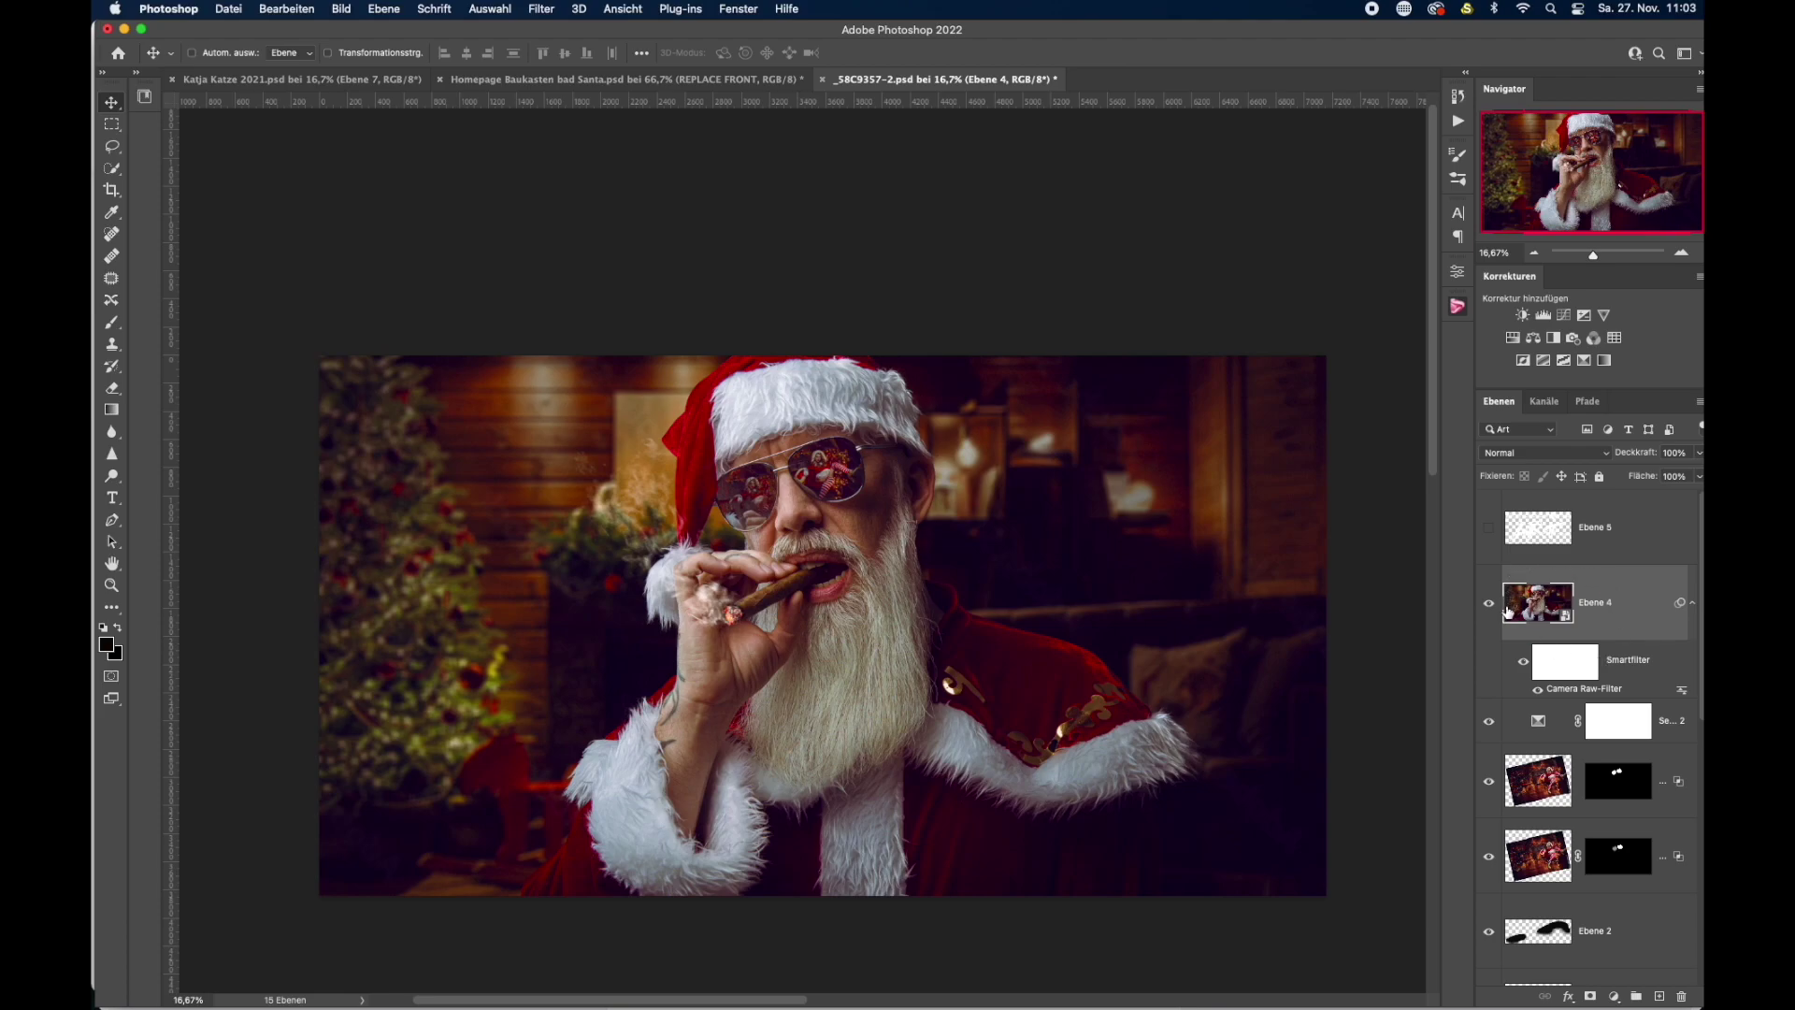
{"action": "left_click", "coordinate": [1489, 608]}
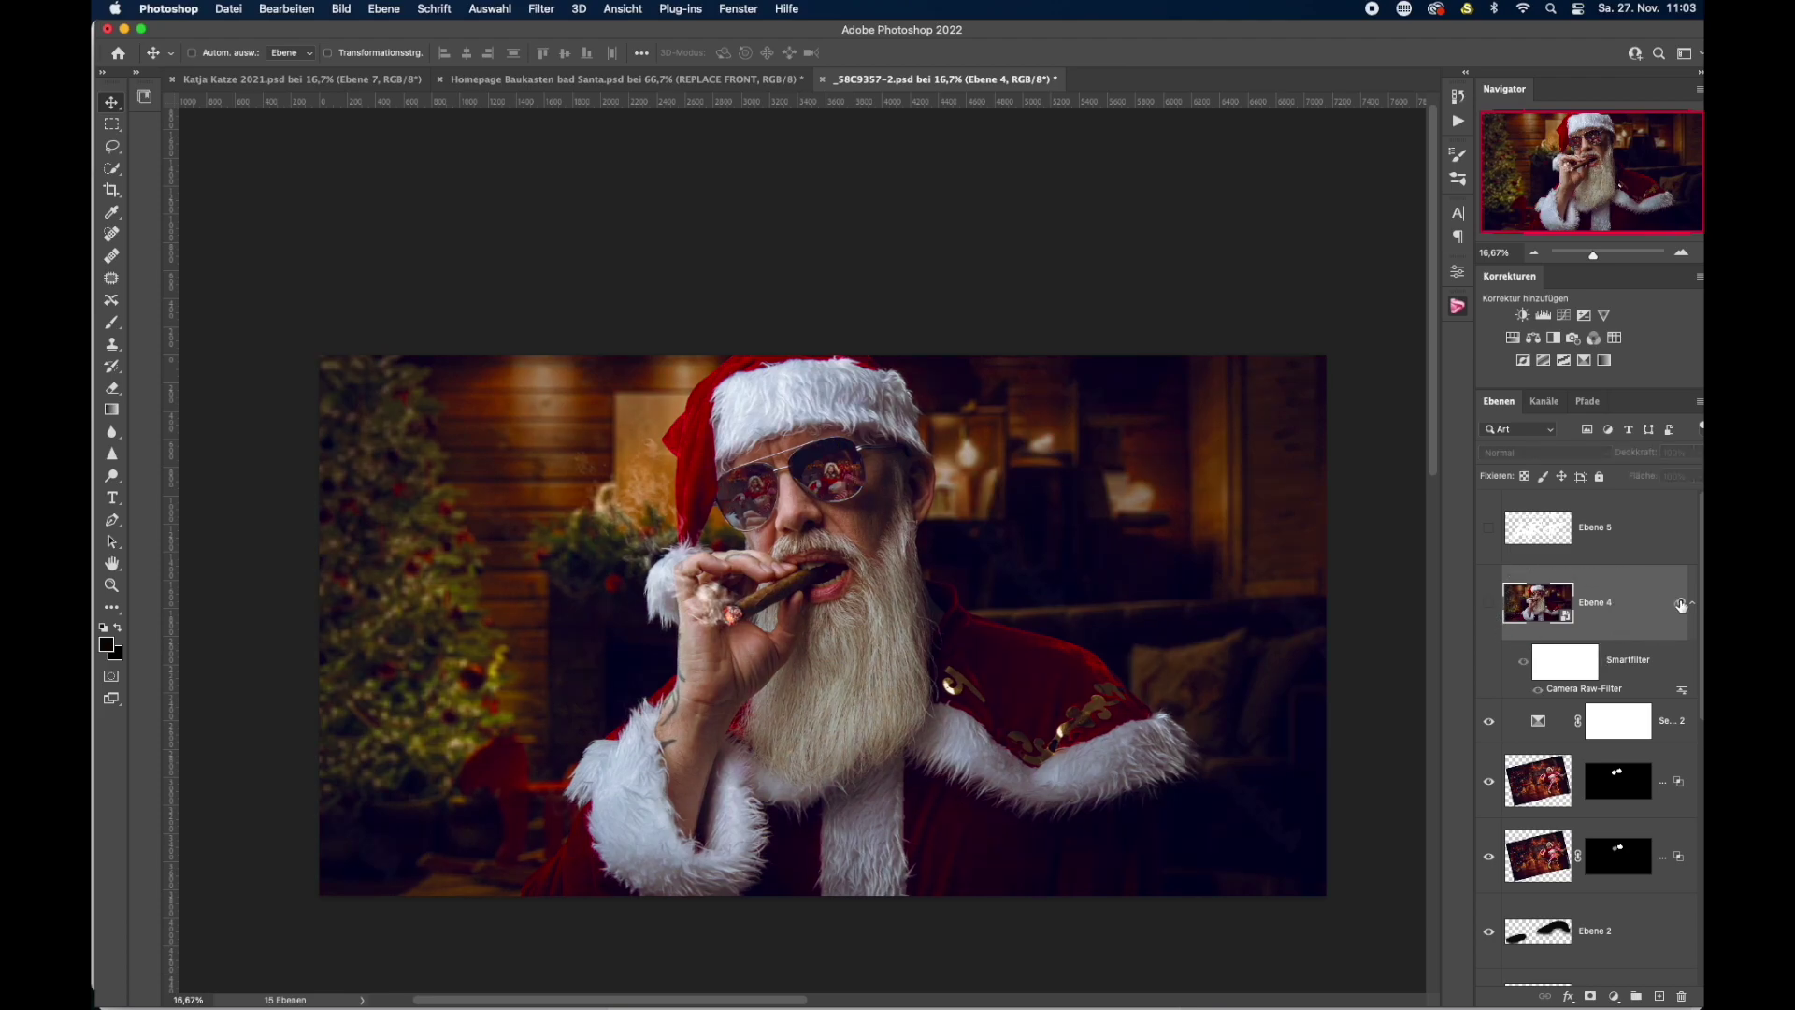
{"action": "left_click", "coordinate": [1566, 719]}
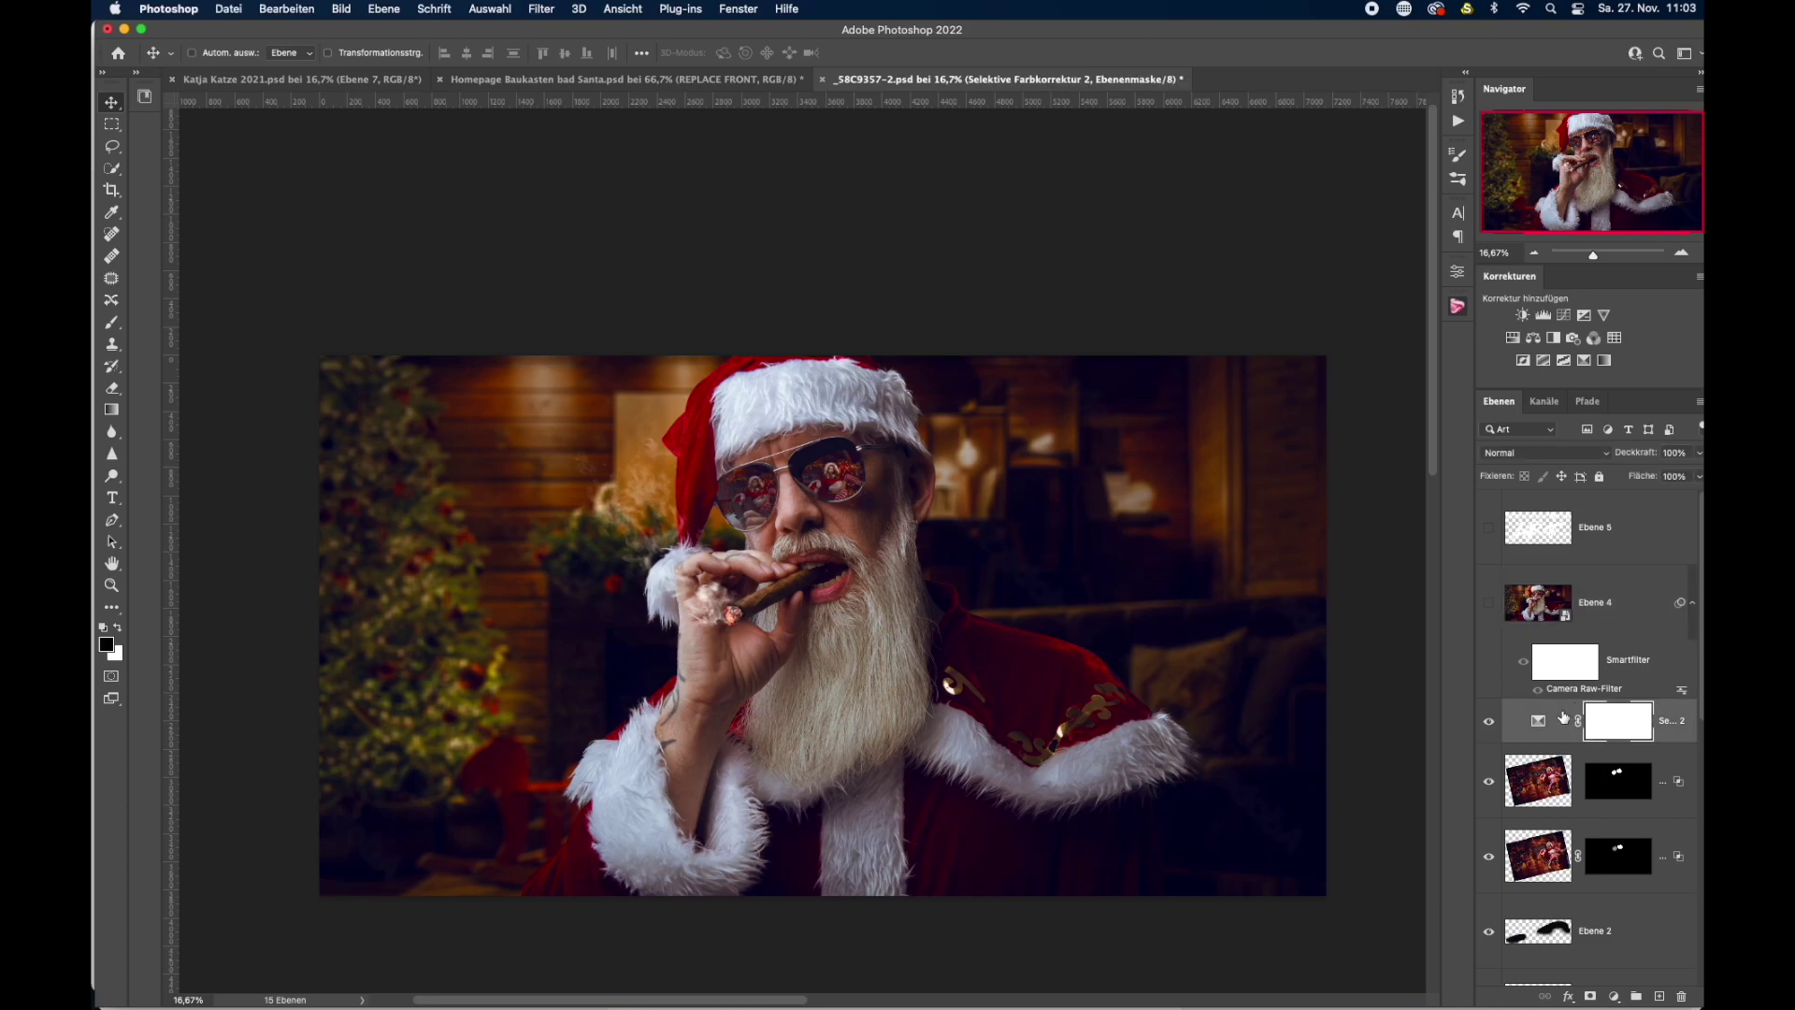
{"action": "key", "text": "ctrl"}
{"action": "key", "text": "ctrl+alt+shift+e"}
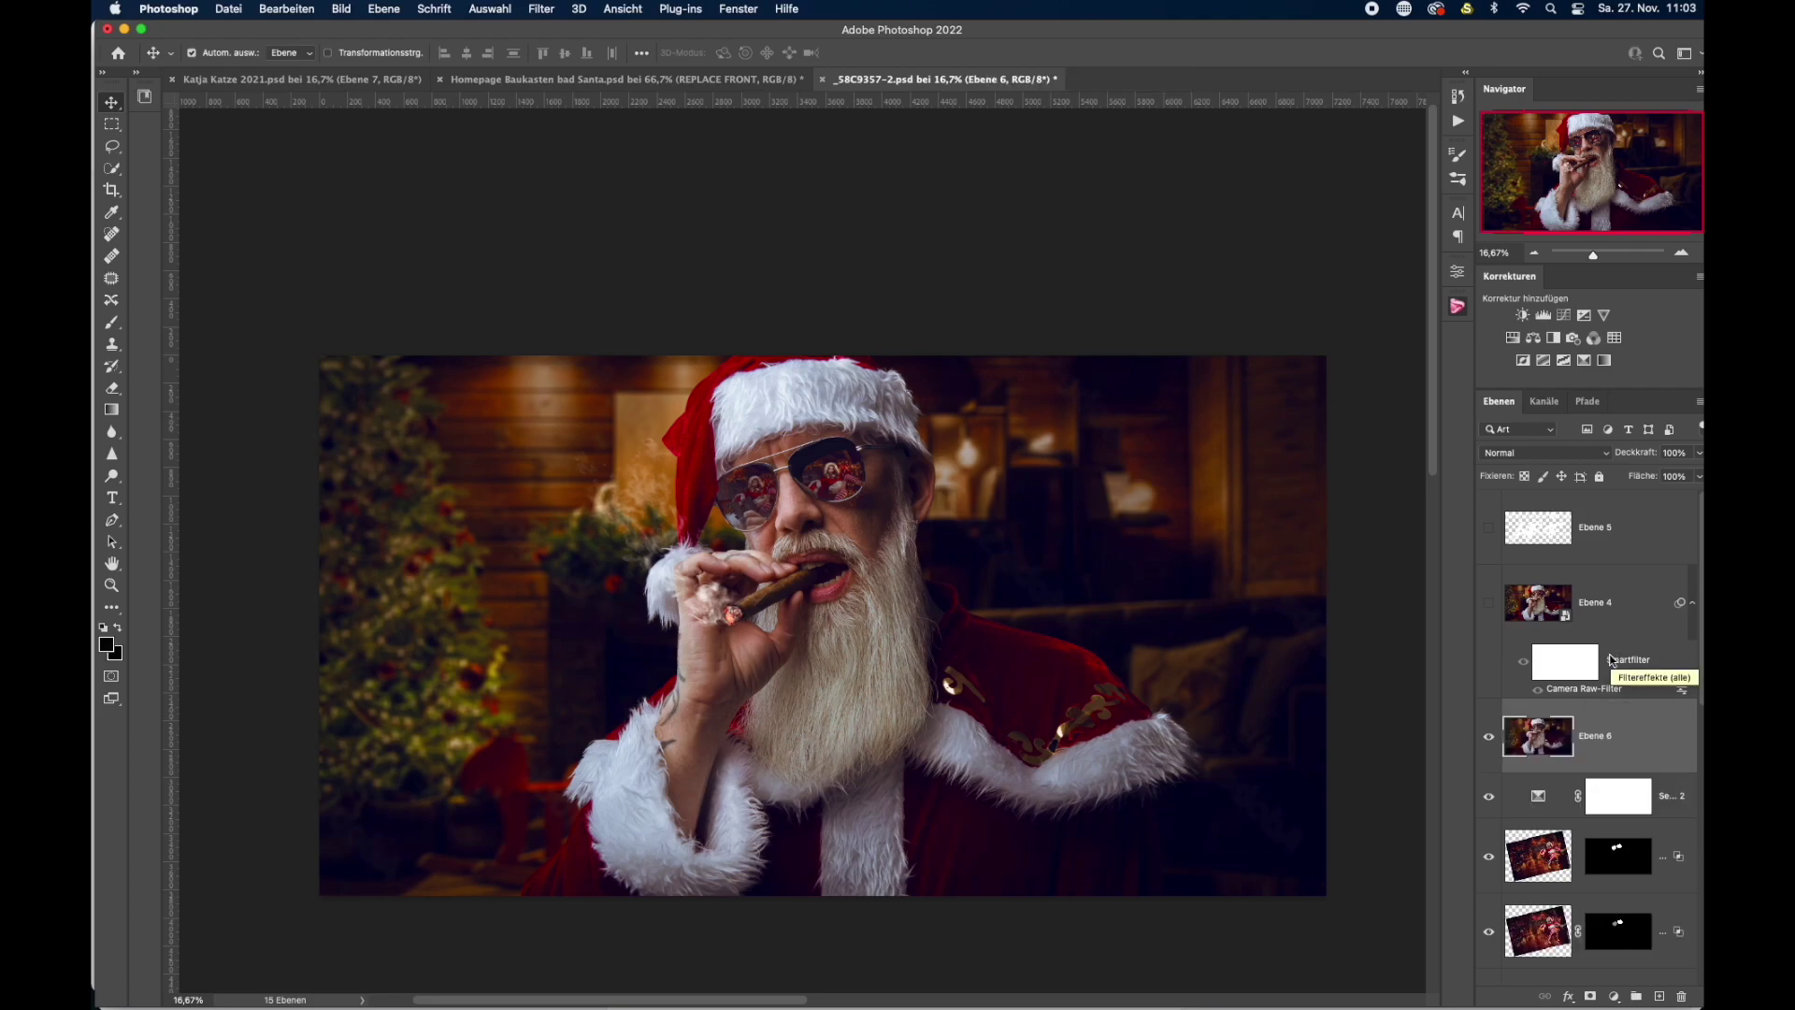
{"action": "right_click", "coordinate": [1672, 732]}
{"action": "left_click", "coordinate": [1552, 435]}
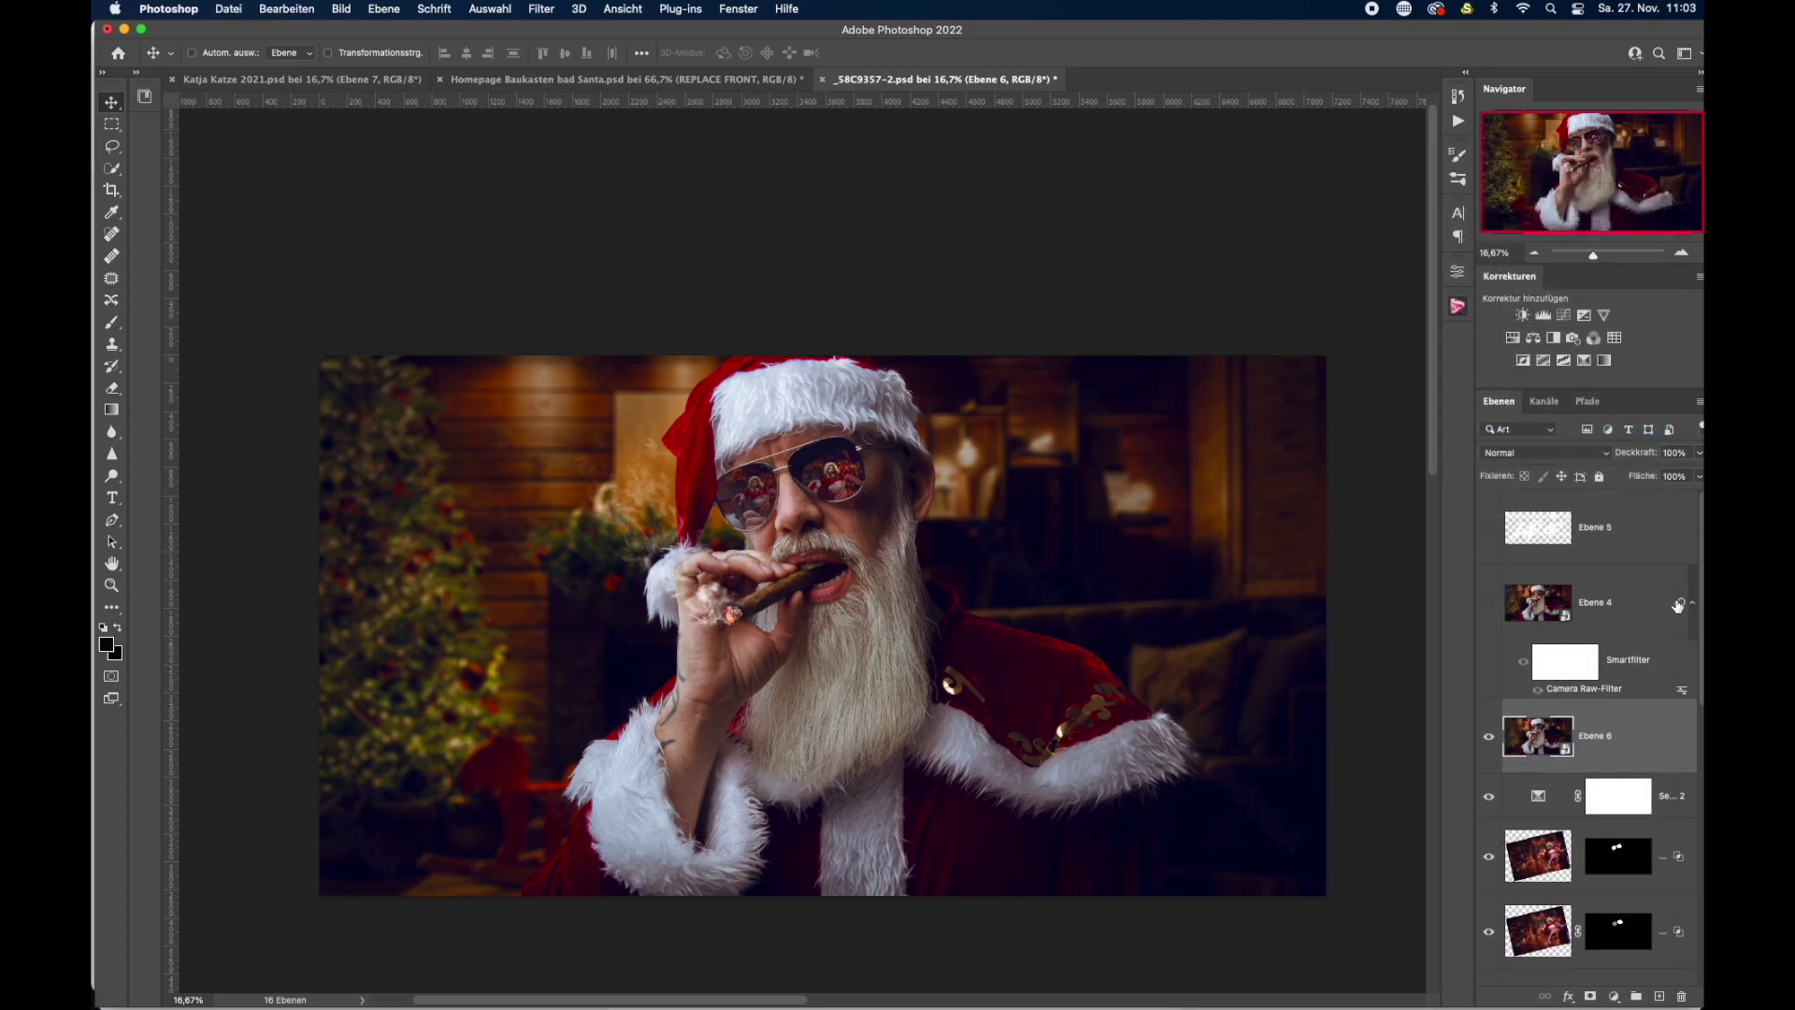
{"action": "left_click_drag", "start_coordinate": [1679, 619], "coordinate": [1664, 728]}
{"action": "left_click_drag", "start_coordinate": [1664, 729], "coordinate": [1666, 733]}
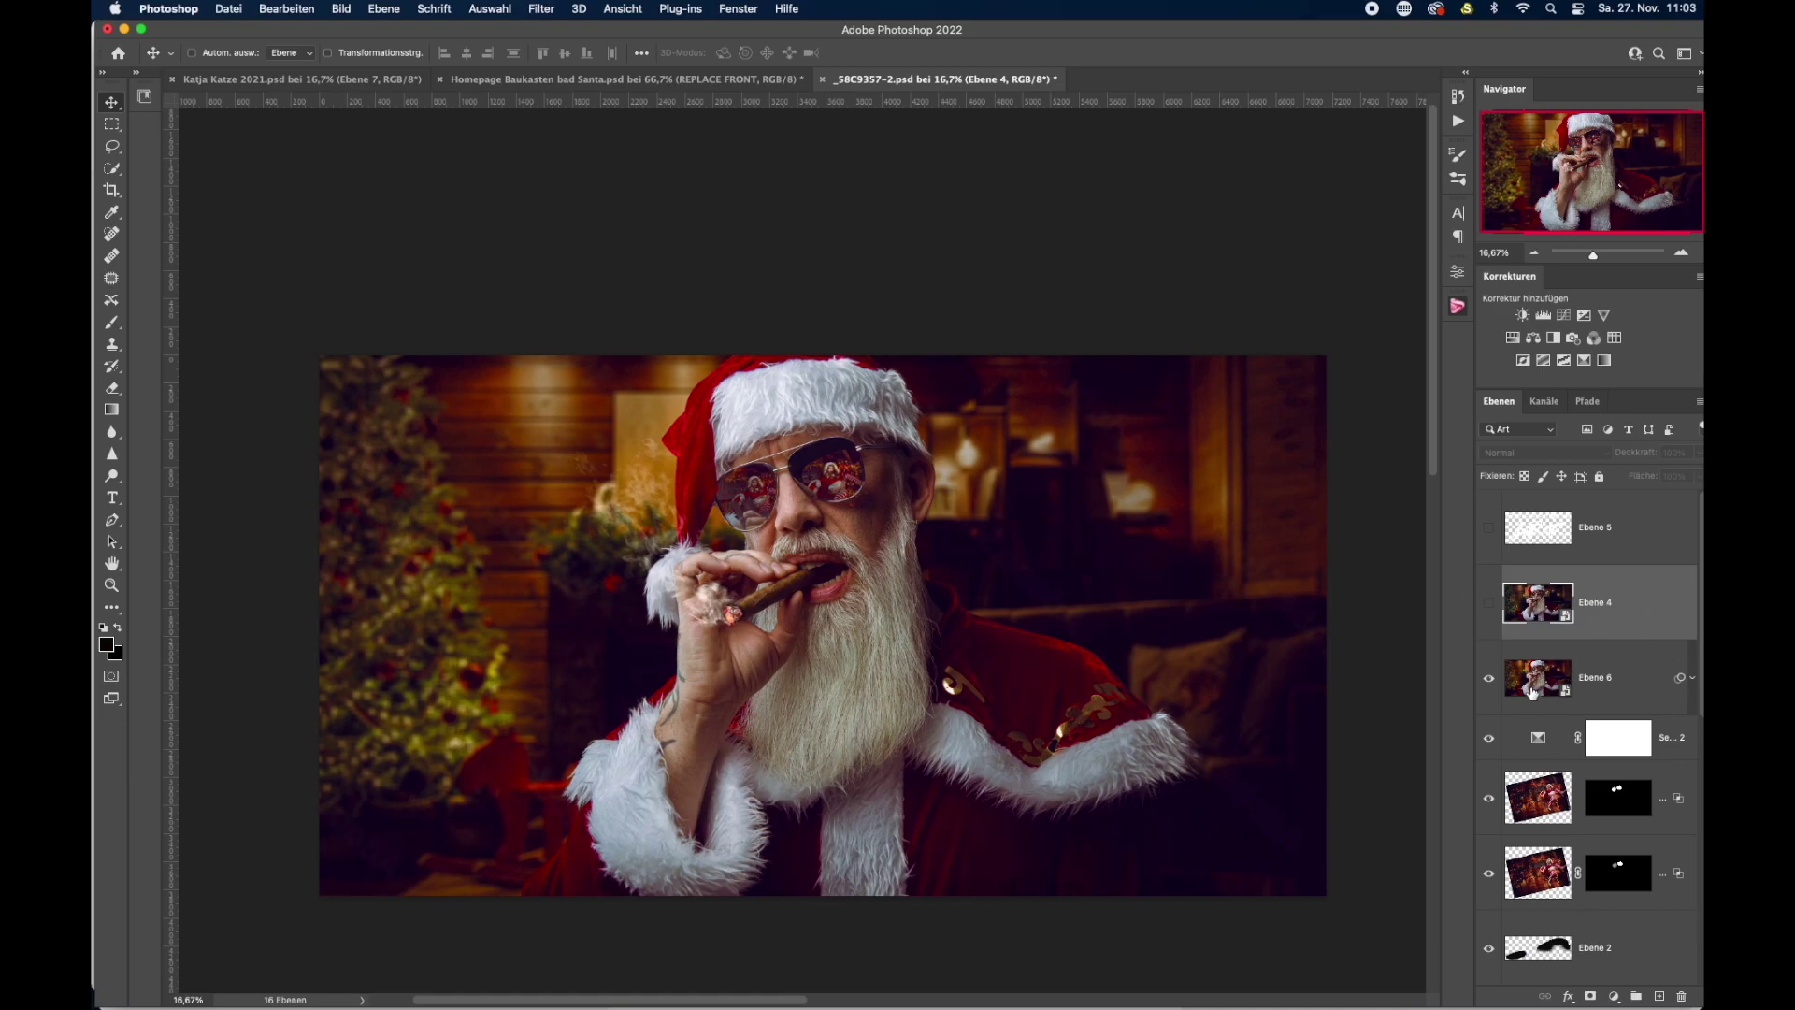
{"action": "left_click", "coordinate": [1491, 682]}
{"action": "left_click_drag", "start_coordinate": [1683, 684], "coordinate": [1681, 621]}
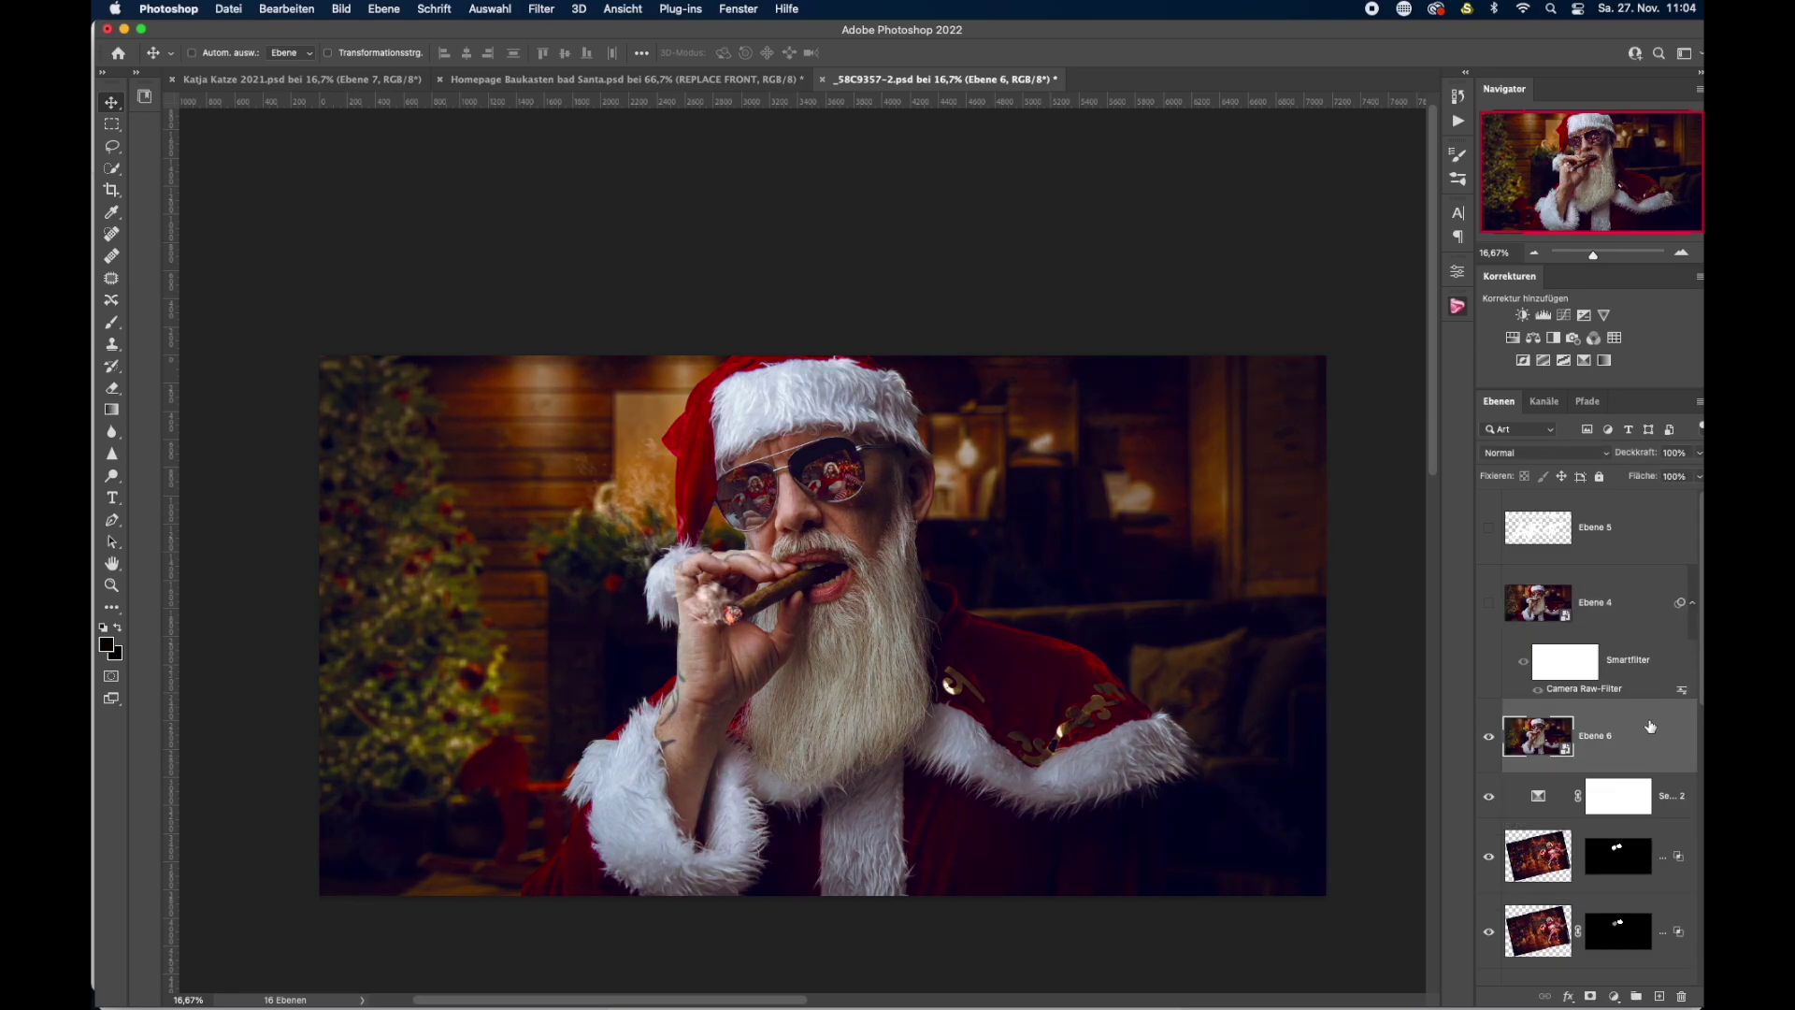
{"action": "key", "text": "Delete"}
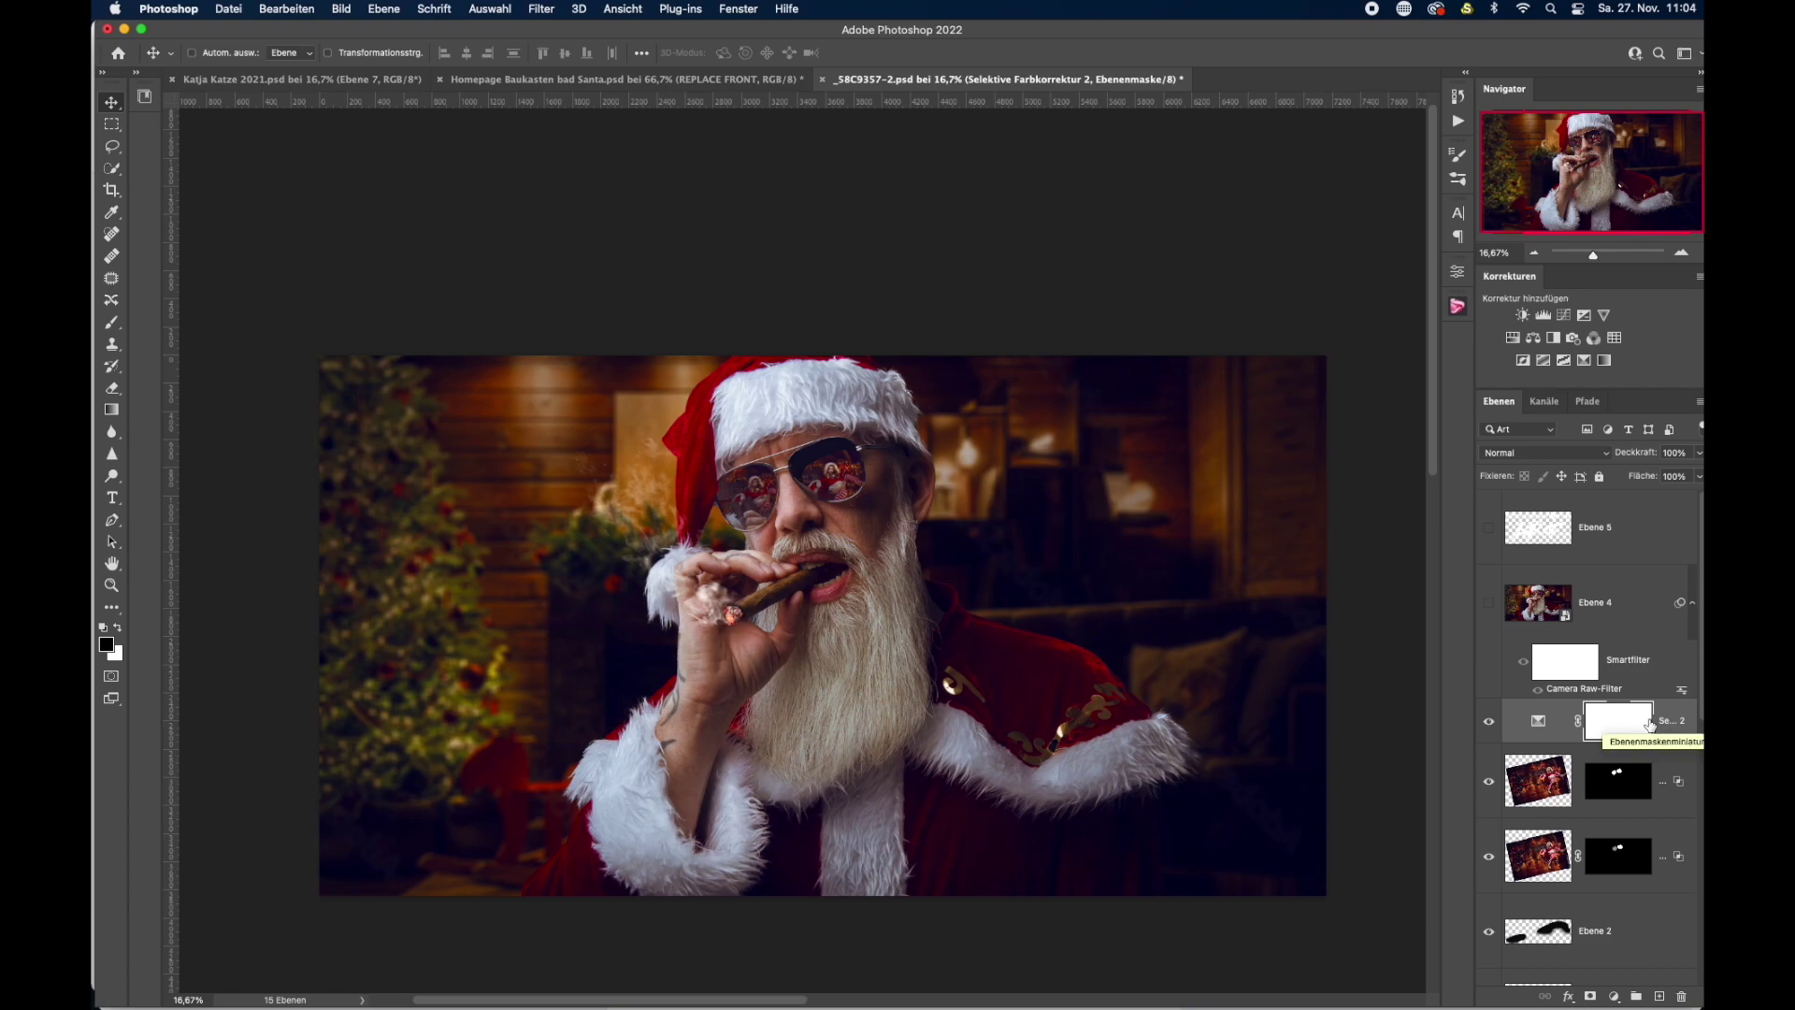